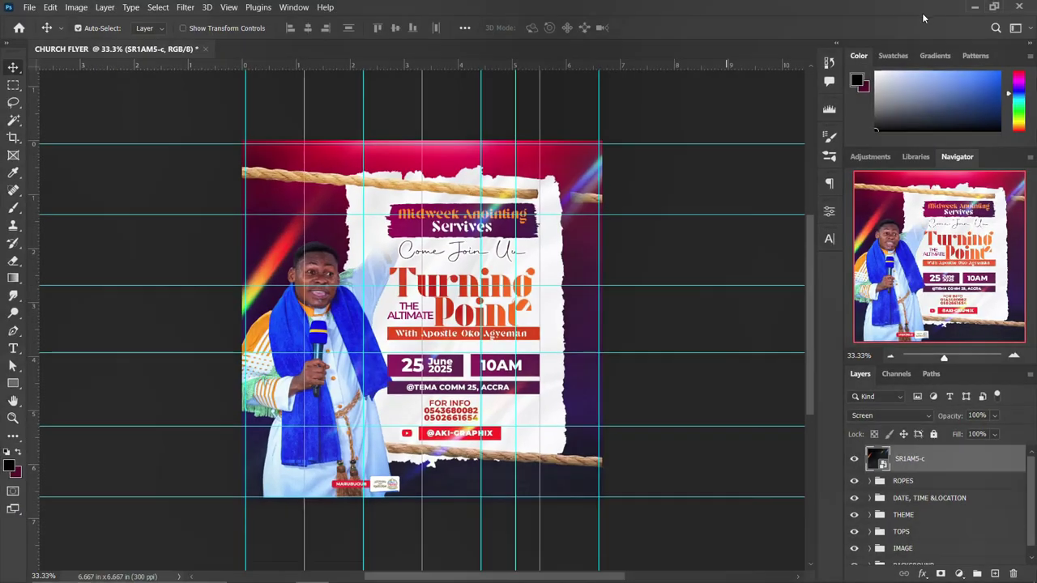
# - Review the finished flyer, then start a new 2000 × 2000 px, 300 ppi document
pyautogui.scroll(1, 324, 382)
pyautogui.scroll(-1, 369, 362)
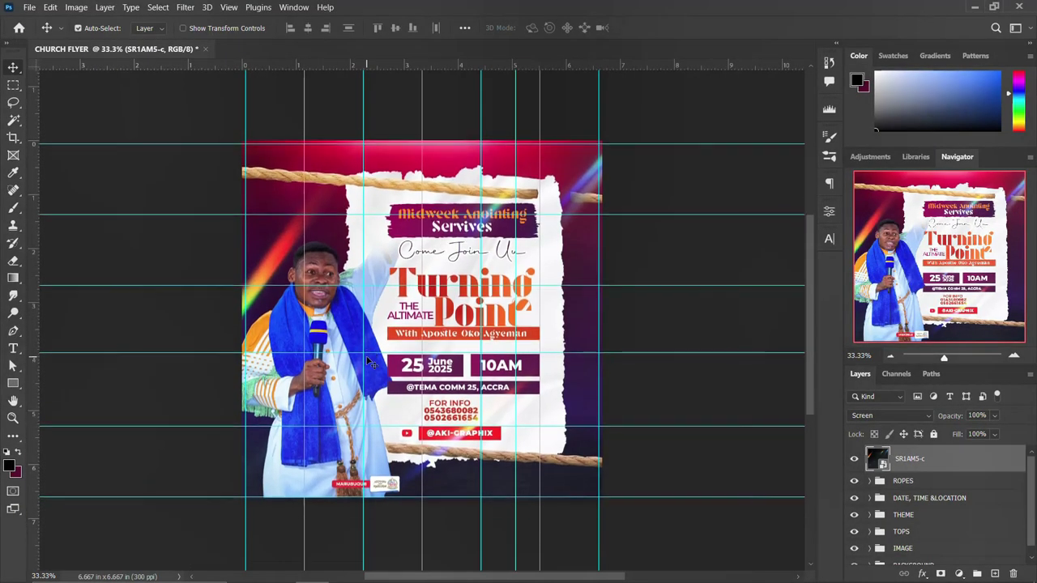
pyautogui.scroll(1, 487, 350)
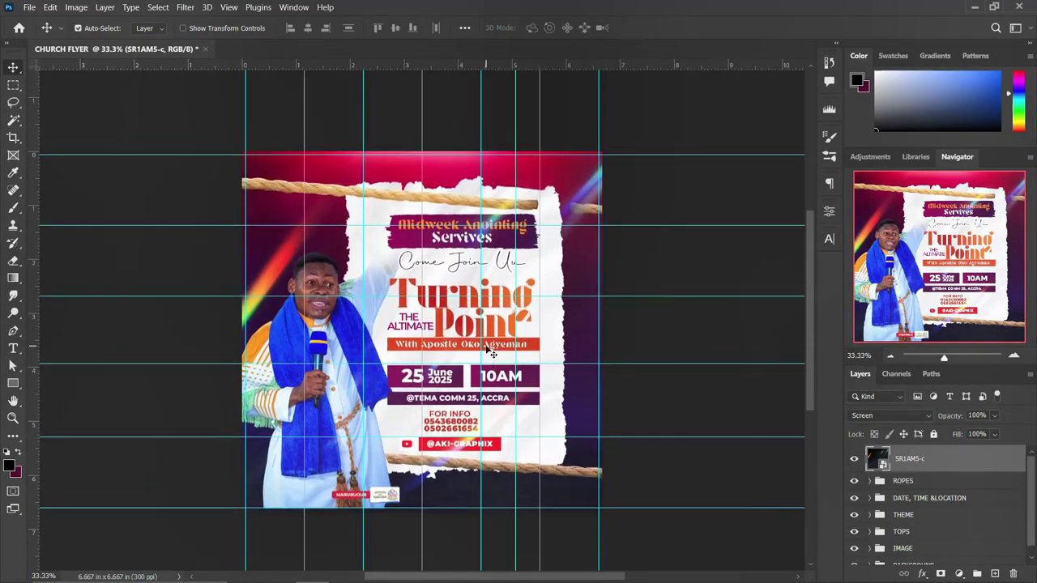
pyautogui.scroll(-1, 486, 350)
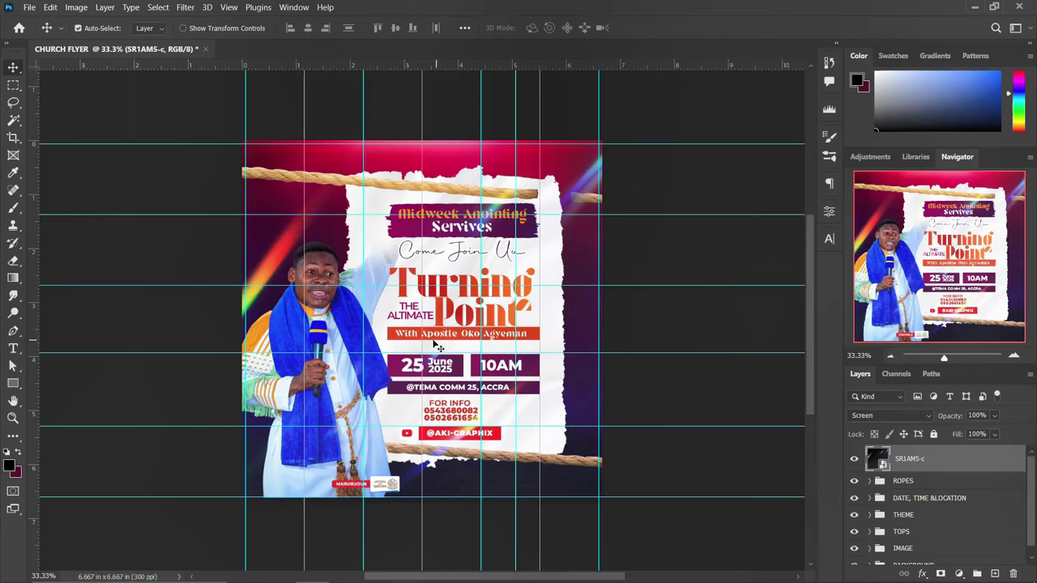
pyautogui.scroll(1, 411, 357)
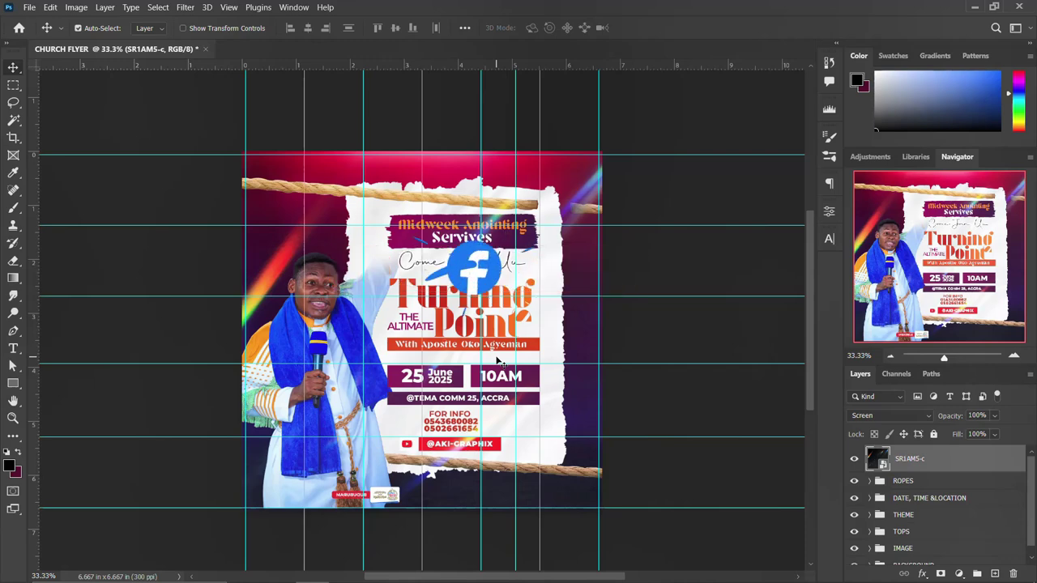
pyautogui.press('ctrl')
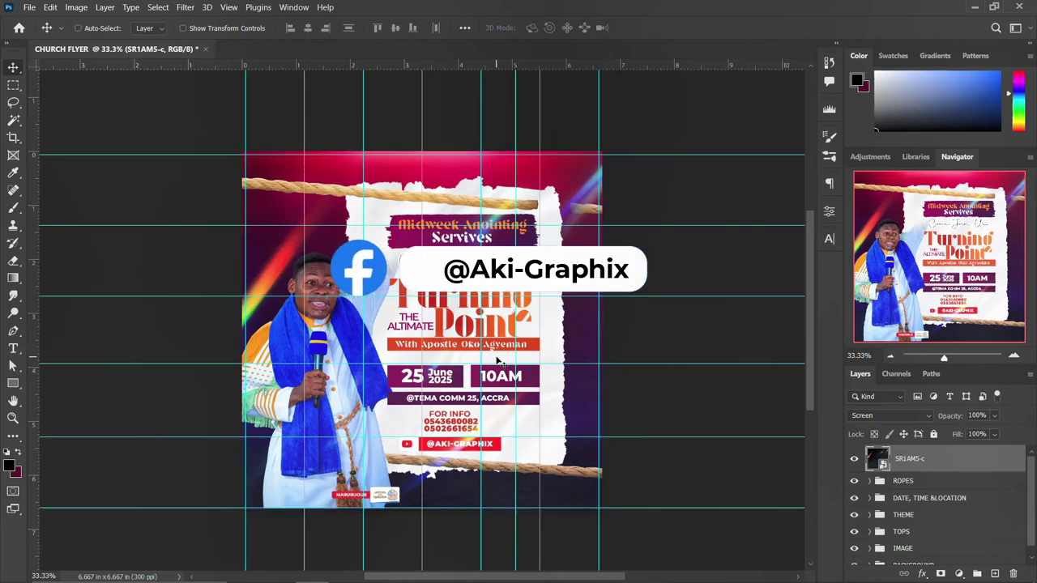
pyautogui.hotkey('ctrl', 'n')
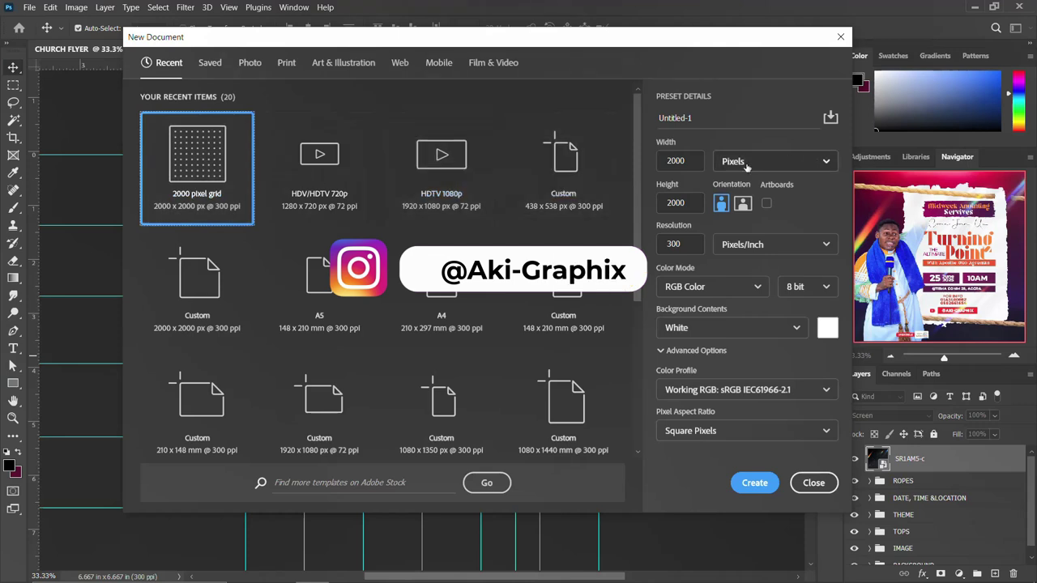
# - Confirm the 2000 × 2000 px size and copy the flyer title from the Notepad file
pyautogui.moveTo(689, 164); pyautogui.dragTo(649, 162)
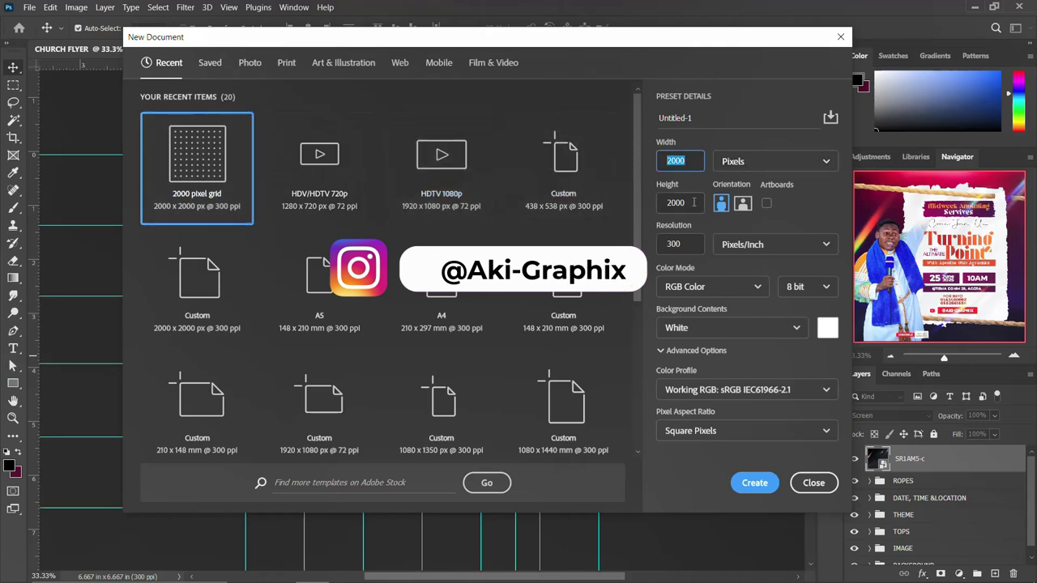
pyautogui.moveTo(694, 201); pyautogui.dragTo(658, 202)
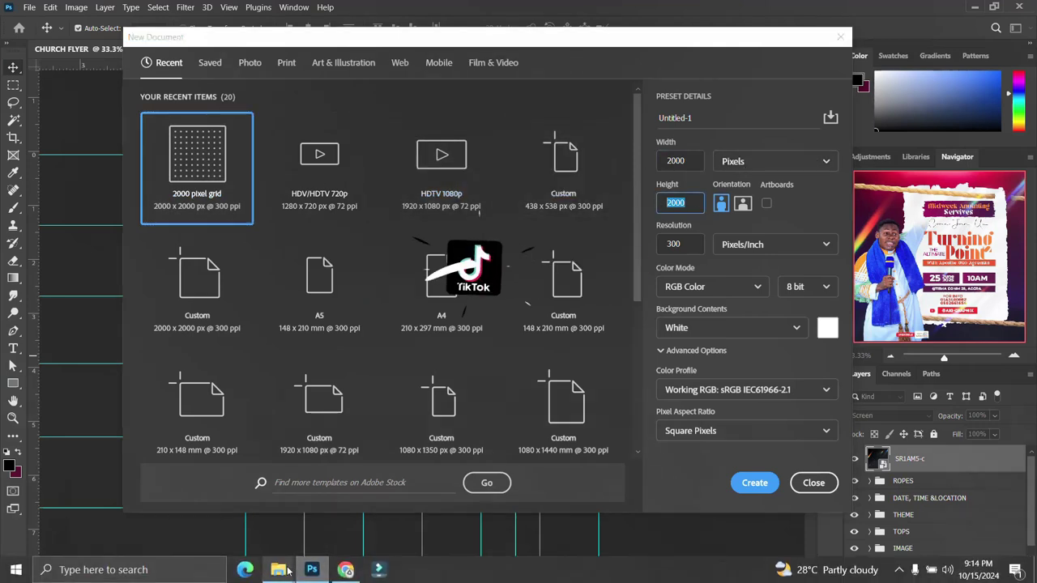
pyautogui.moveTo(278, 569)
pyautogui.click(191, 514)
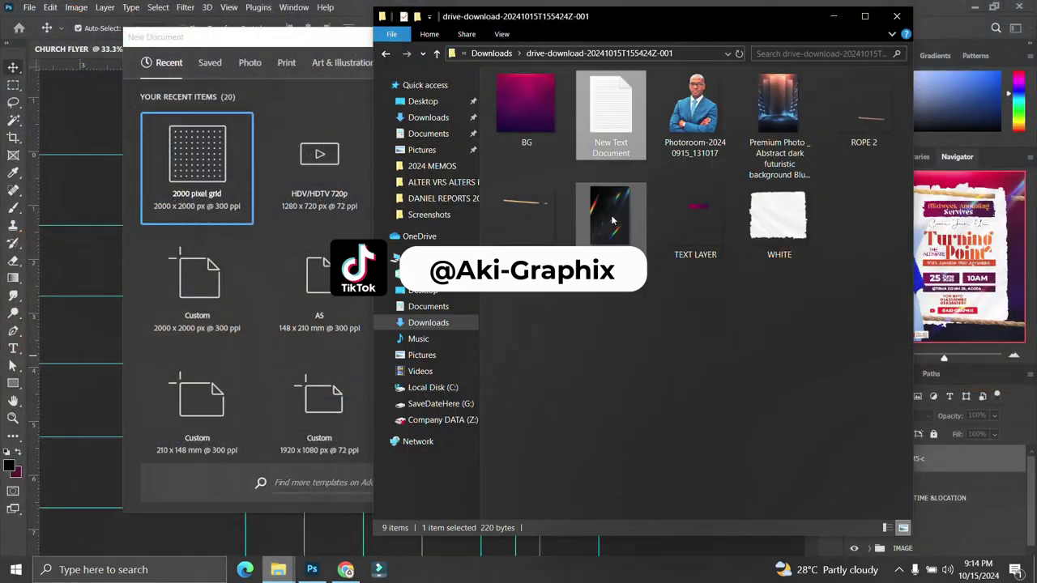
pyautogui.doubleClick(613, 106)
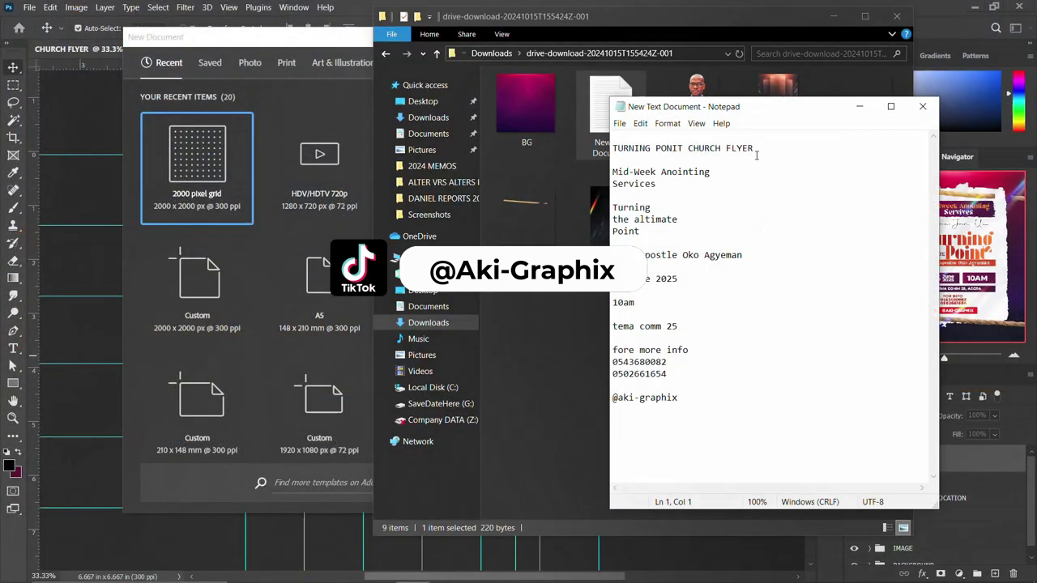
pyautogui.moveTo(757, 152); pyautogui.dragTo(609, 151)
pyautogui.hotkey('ctrl', 'c')
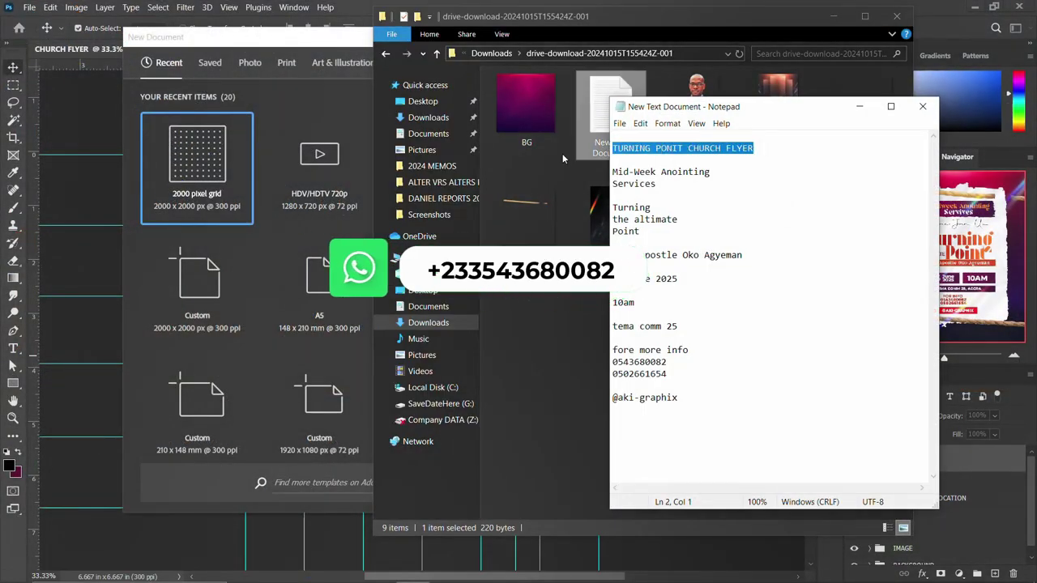
pyautogui.hotkey('alt', 'Tab')
# - Name the document 'TURNING PONIT CHURCH FLYER', confirm 300 ppi, and create it
pyautogui.doubleClick(682, 119)
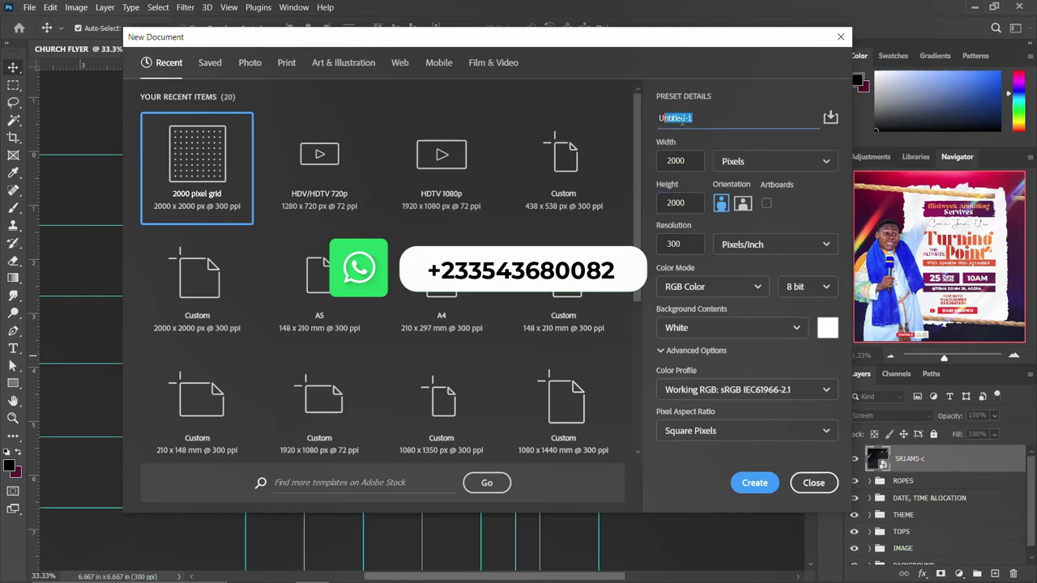
pyautogui.hotkey('ctrl', 'v')
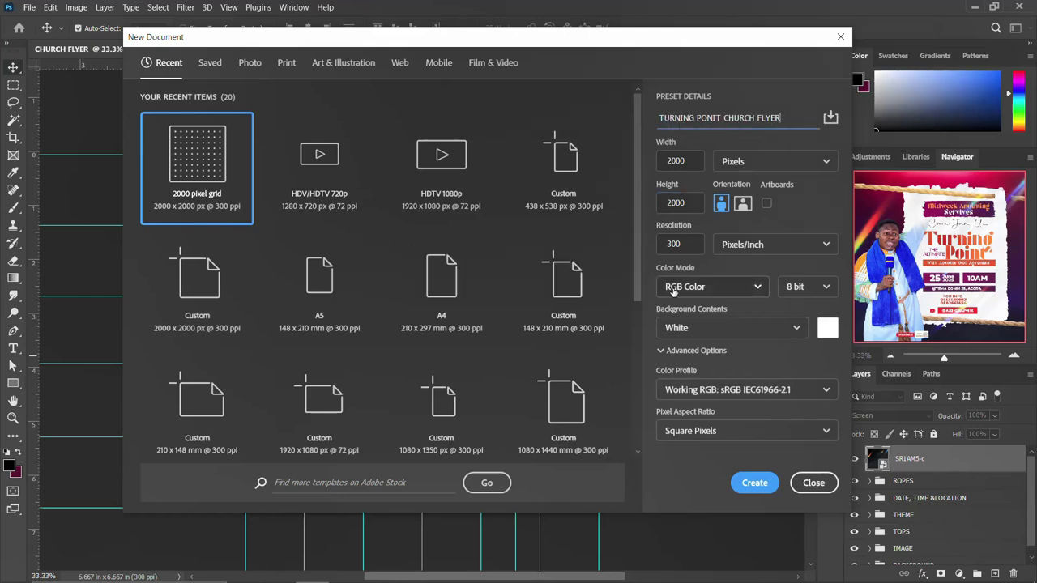
pyautogui.doubleClick(688, 246)
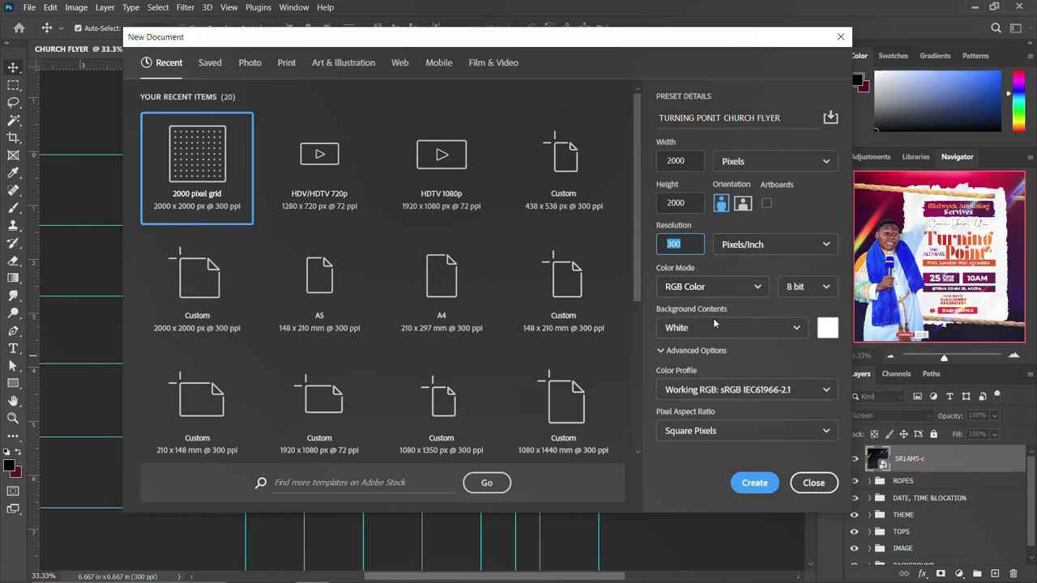
pyautogui.click(754, 483)
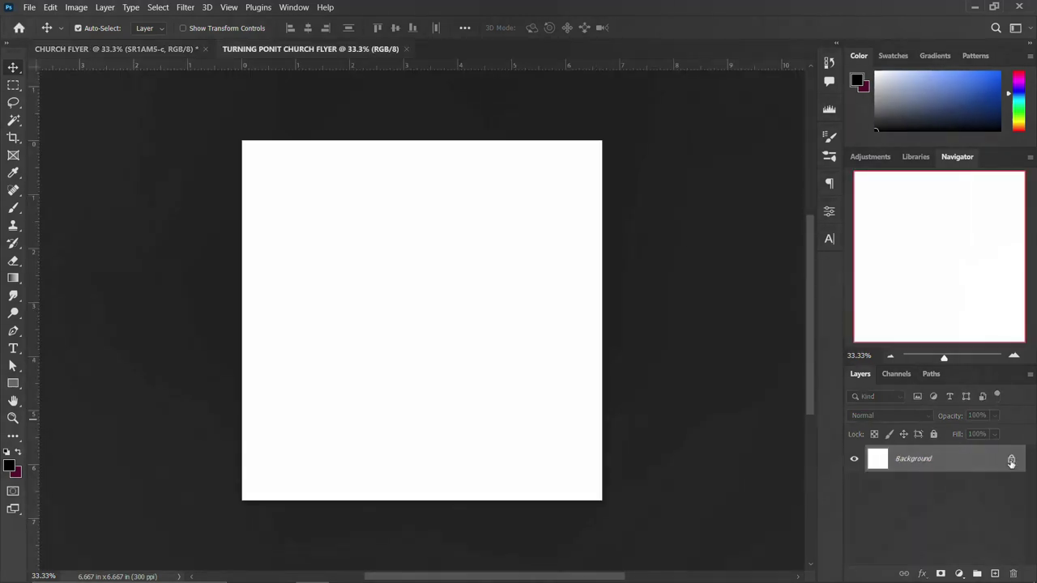
# - Unlock the Background layer and place the BG image over the whole canvas
pyautogui.click(1011, 461)
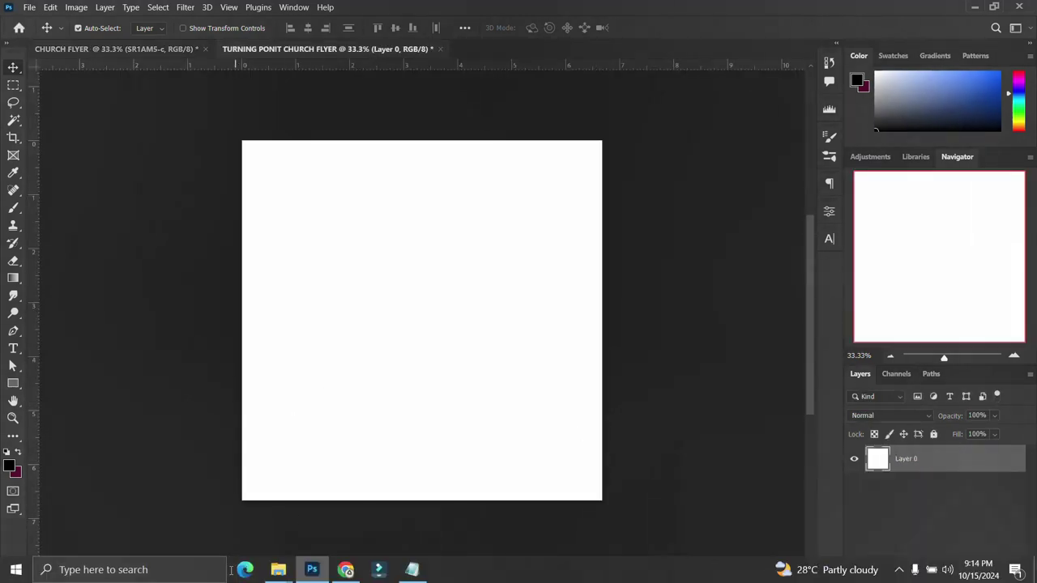
pyautogui.moveTo(277, 569)
pyautogui.click(169, 520)
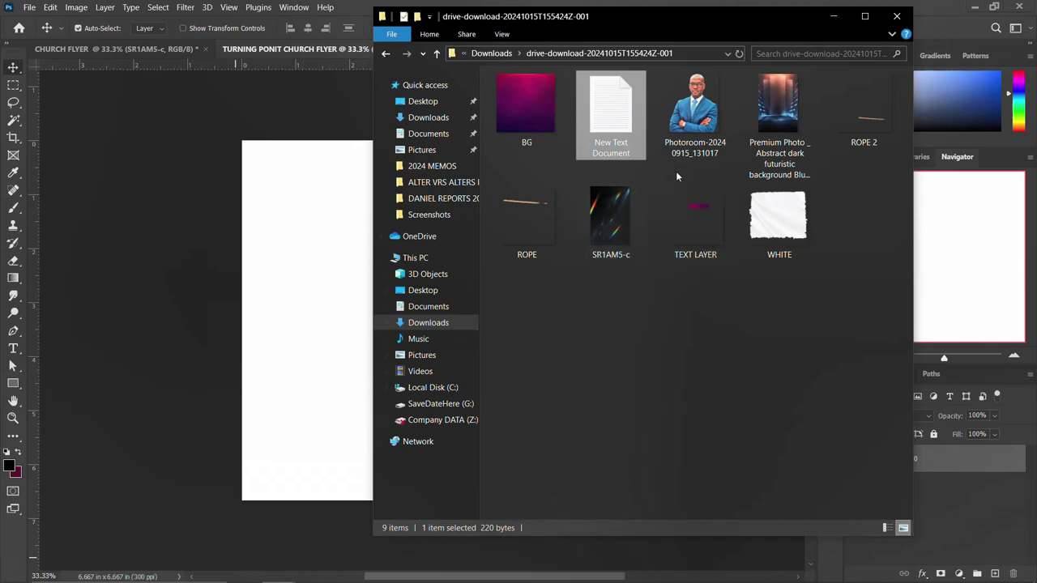
pyautogui.click(778, 109)
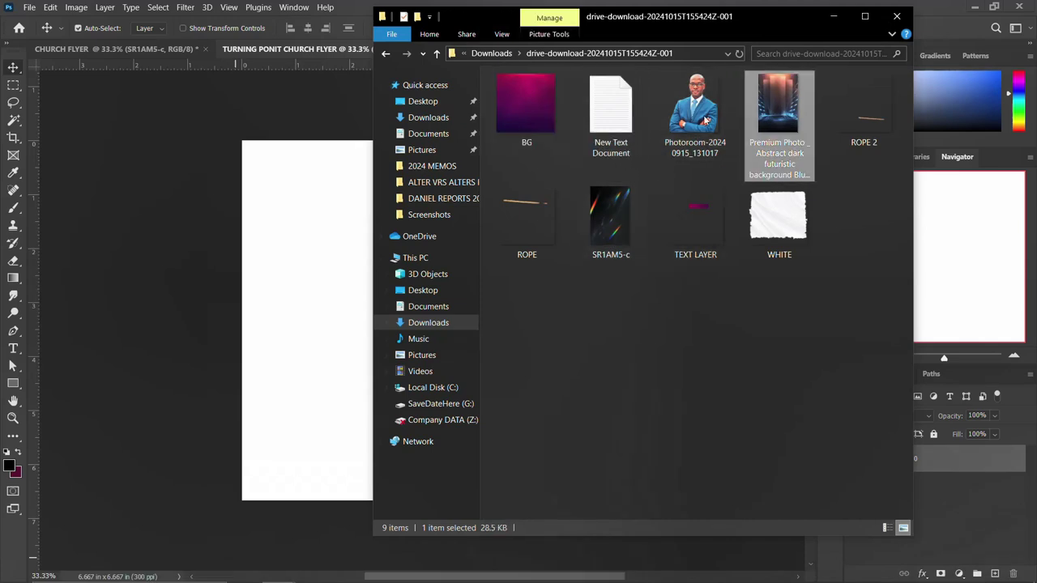
pyautogui.click(530, 111)
pyautogui.moveTo(526, 101); pyautogui.dragTo(273, 383)
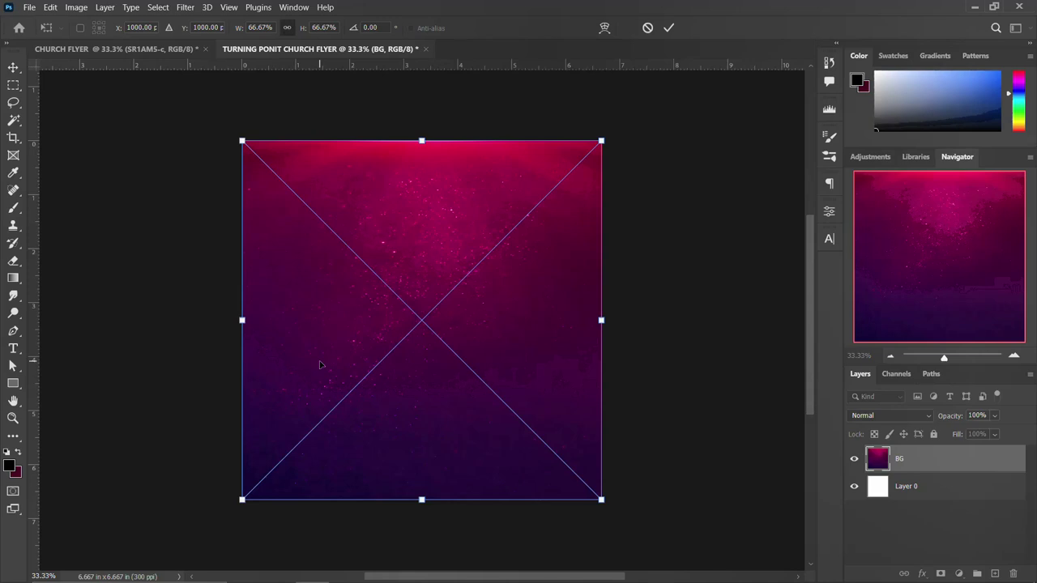
pyautogui.press('Return')
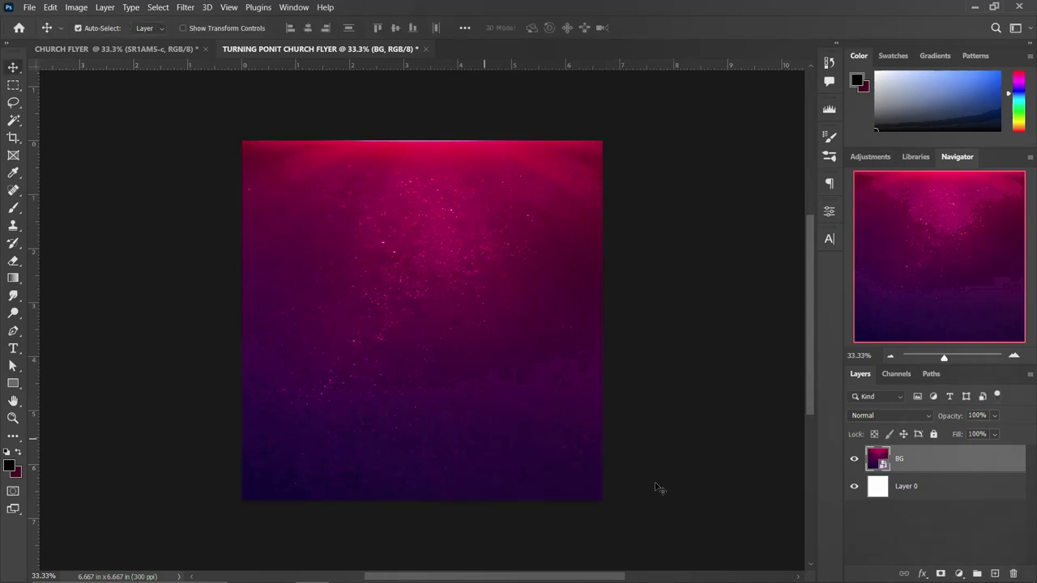
# - Rasterize the BG layer and apply a 50-pixel Gaussian Blur to it
pyautogui.rightClick(975, 464)
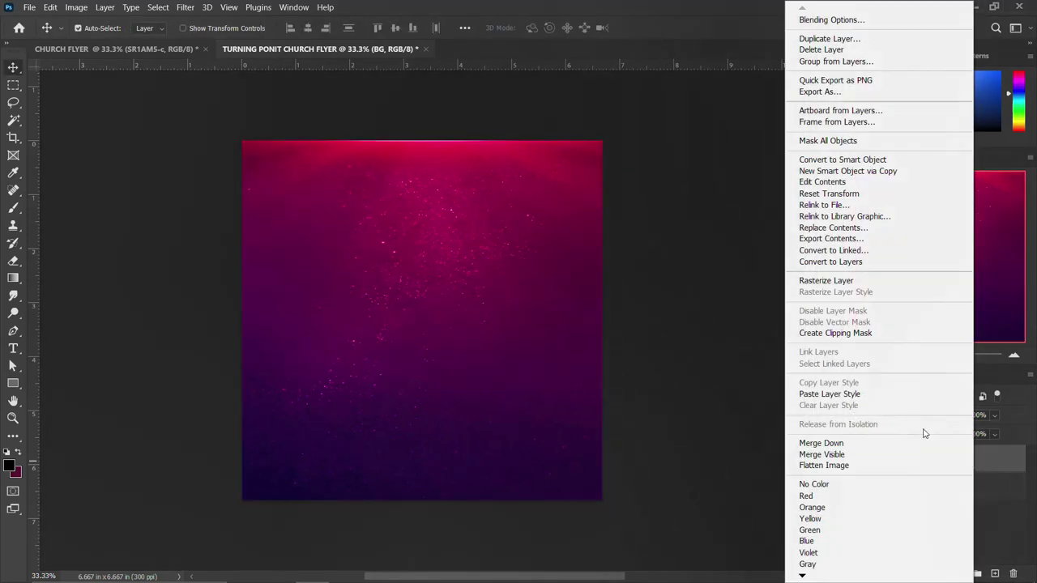
pyautogui.click(858, 281)
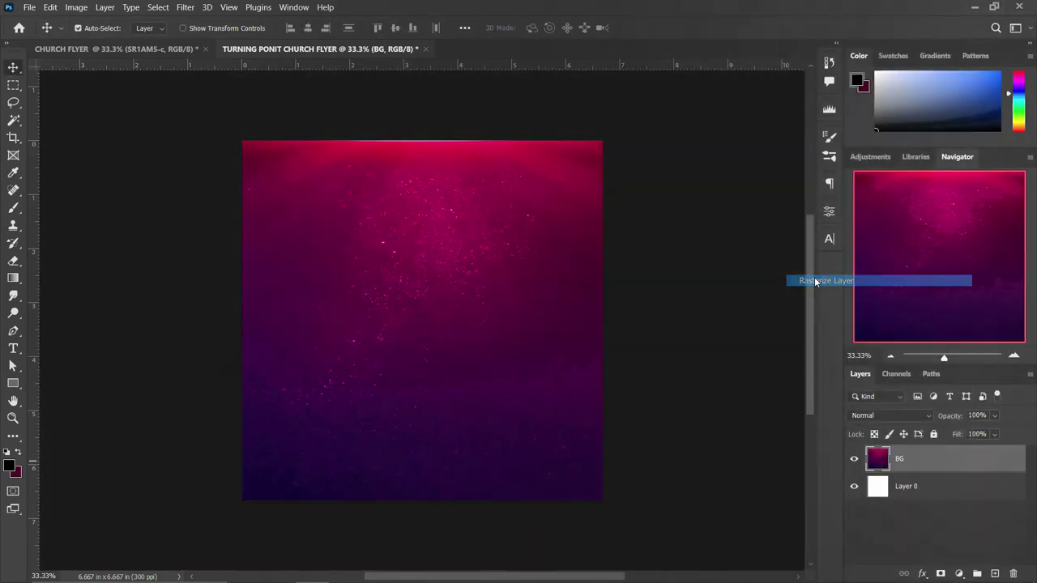
pyautogui.click(186, 9)
pyautogui.moveTo(215, 169)
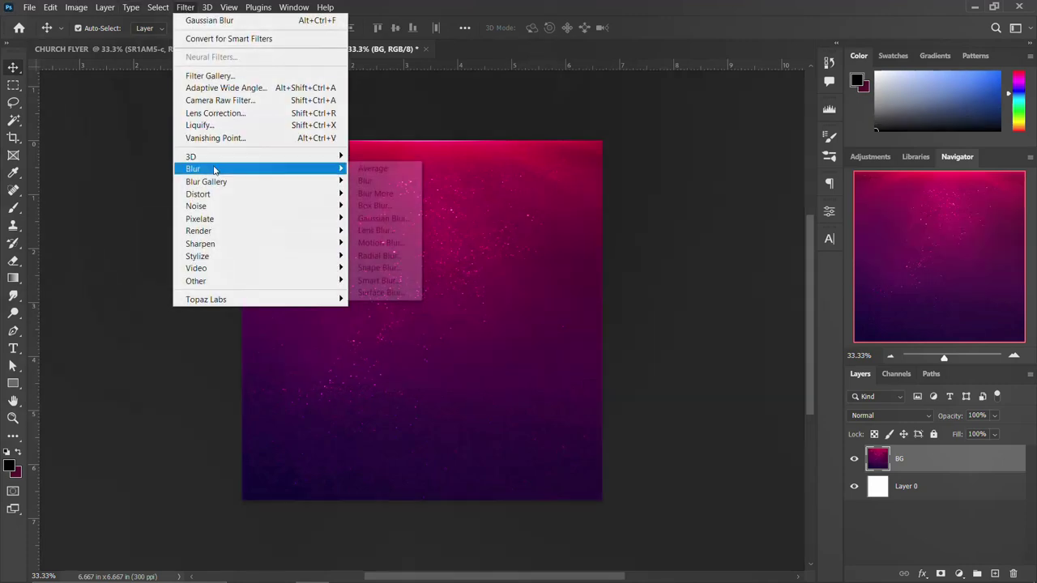
pyautogui.click(384, 221)
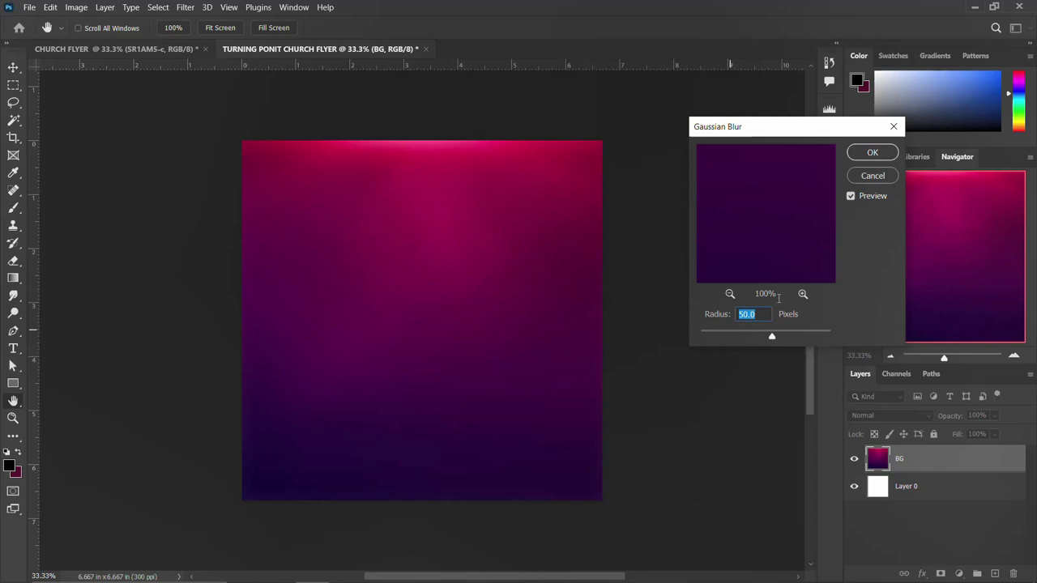
pyautogui.press('Return')
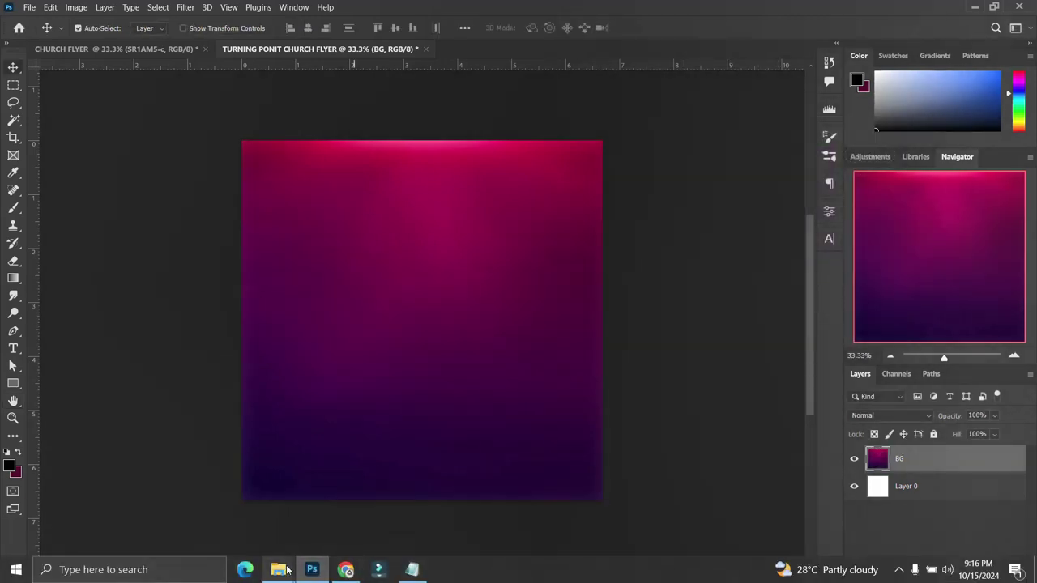
# - Place the neon light-rays photo and stretch it across the canvas width
pyautogui.moveTo(277, 570)
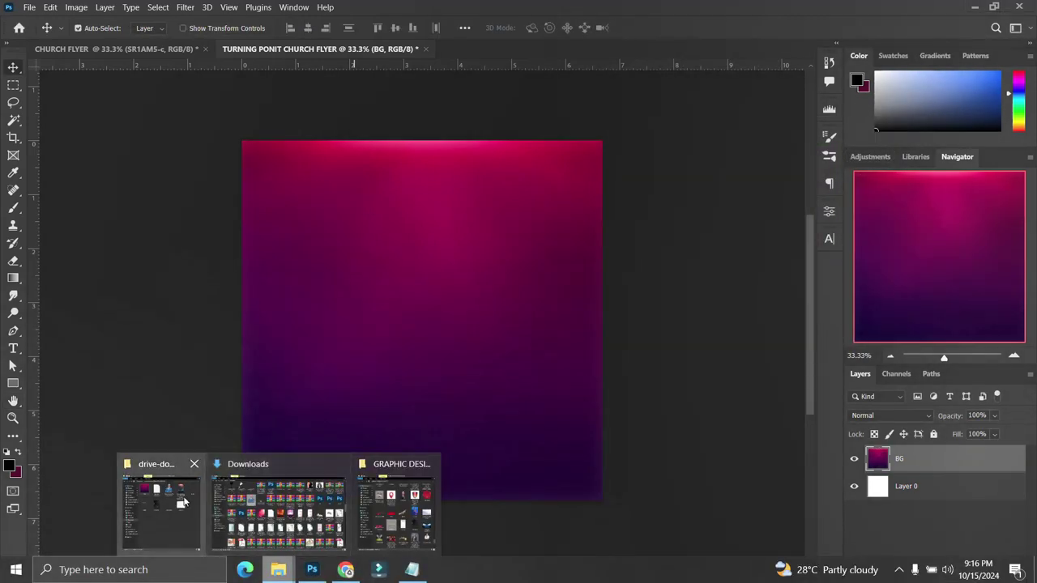
pyautogui.click(183, 502)
pyautogui.click(794, 103)
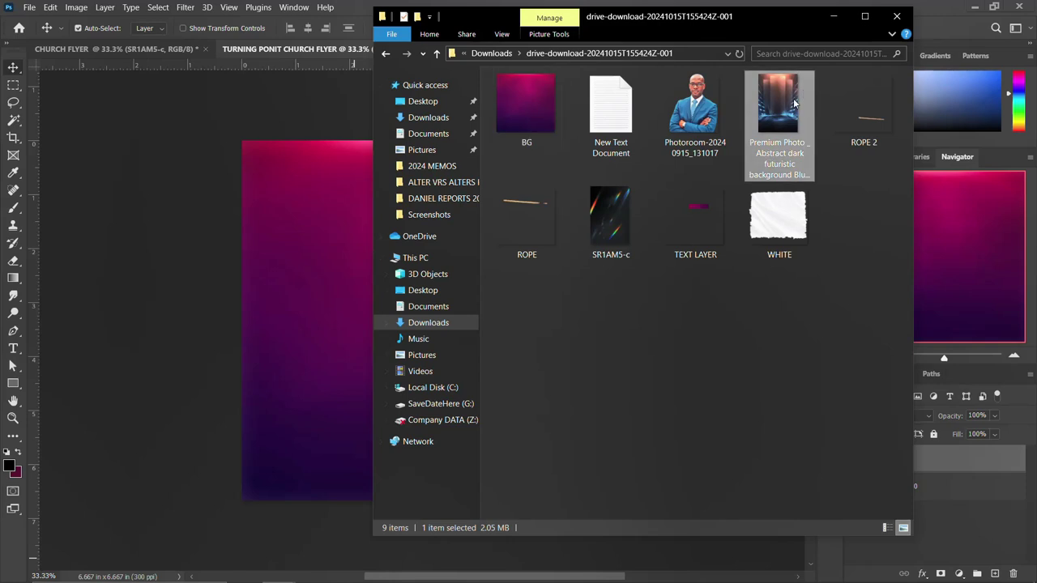
pyautogui.moveTo(794, 103); pyautogui.dragTo(283, 290)
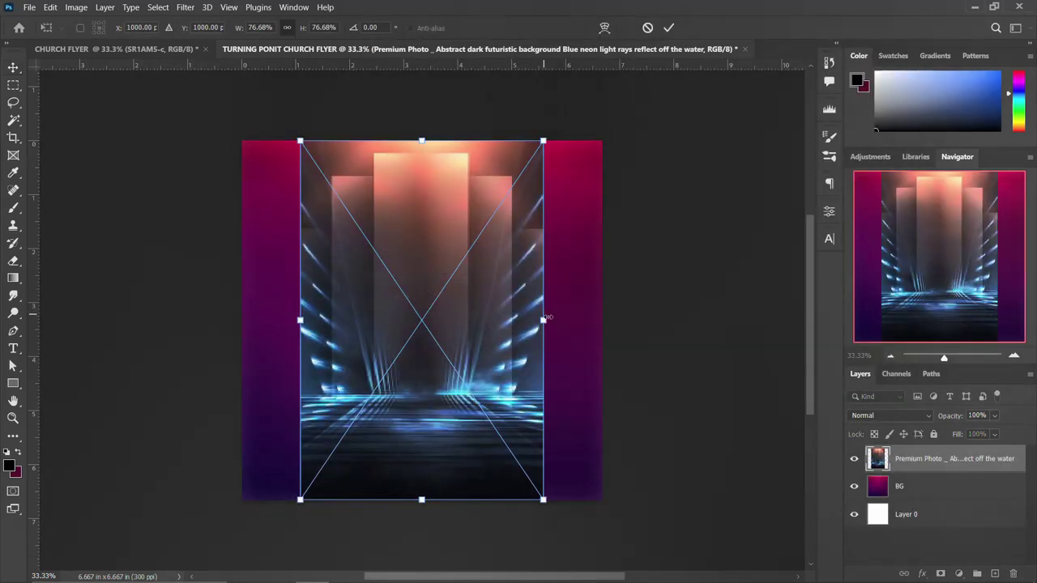
pyautogui.moveTo(542, 321); pyautogui.dragTo(601, 321)
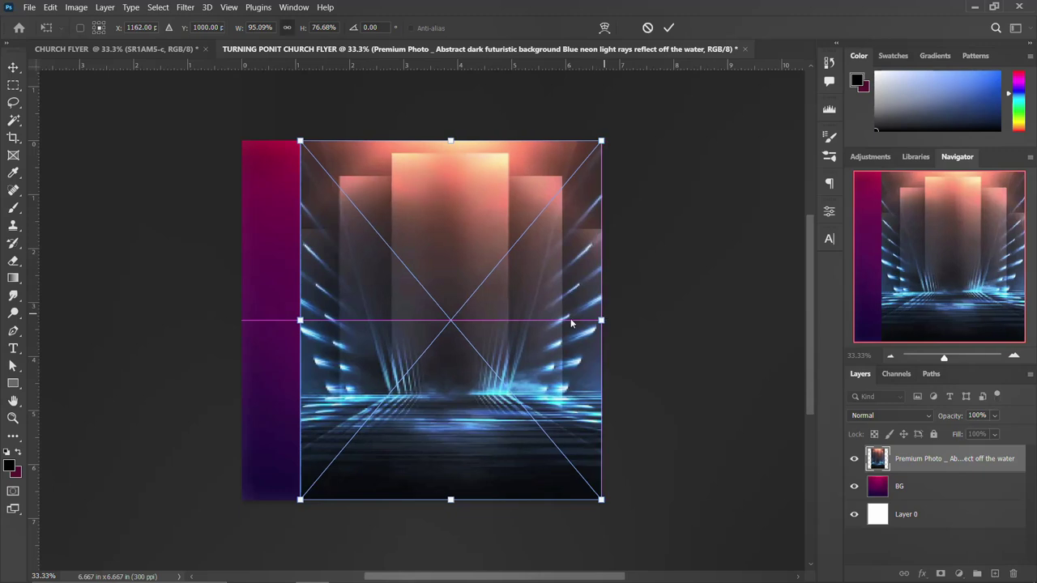
pyautogui.moveTo(299, 320); pyautogui.dragTo(241, 320)
pyautogui.press('Return')
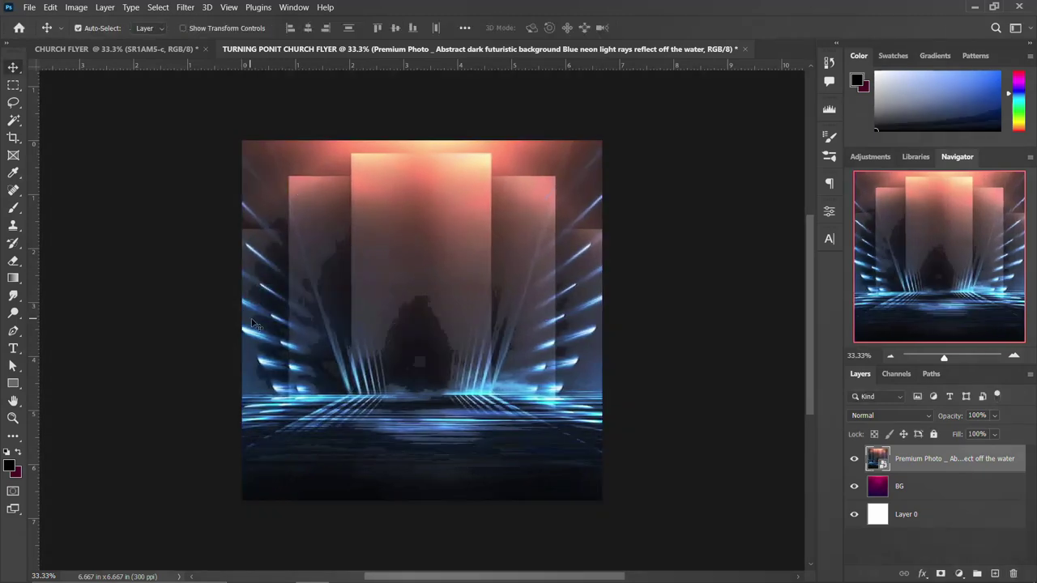
# - Set the neon photo's blend mode to Overlay and select the three background layers
pyautogui.click(890, 415)
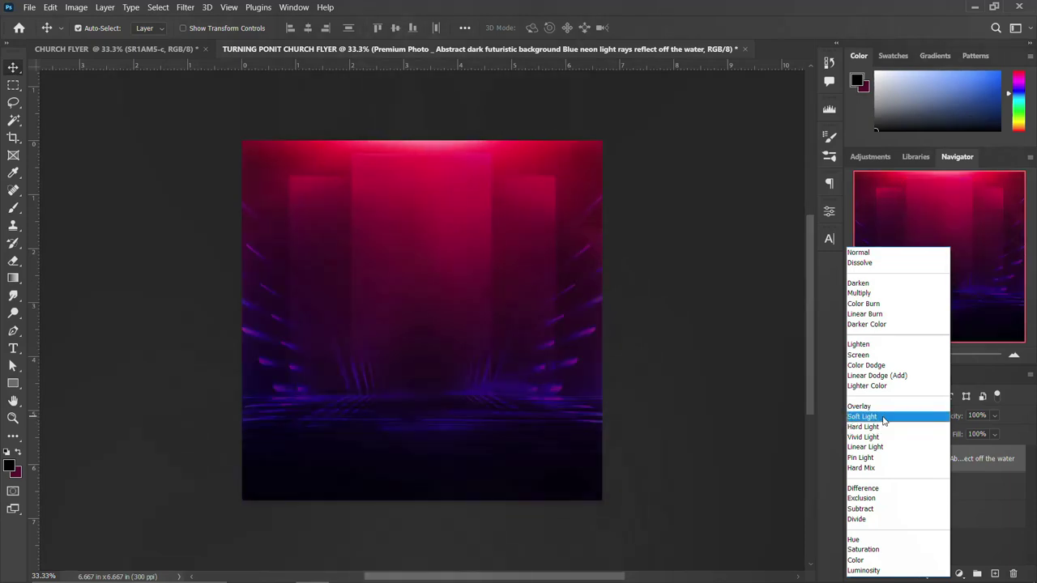
pyautogui.click(884, 418)
pyautogui.hotkey('ctrl', 'z')
pyautogui.click(882, 416)
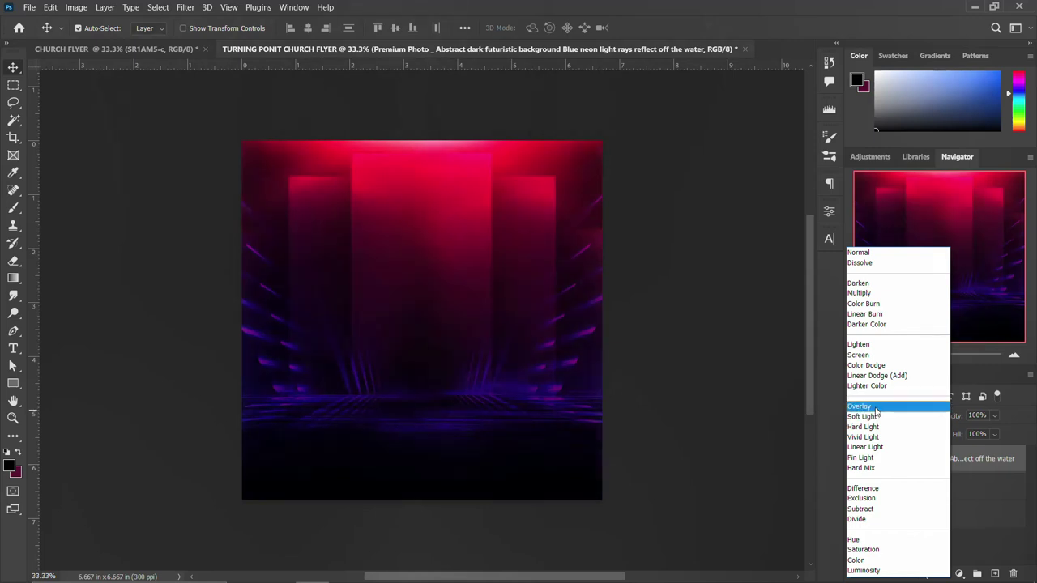
pyautogui.click(876, 409)
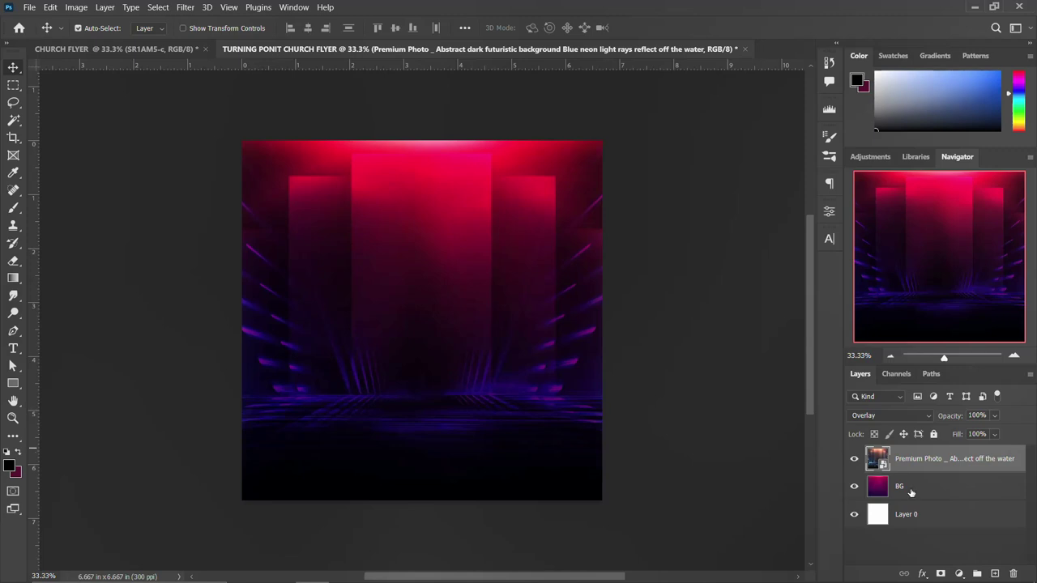
pyautogui.keyDown('shift'); pyautogui.click(919, 522); pyautogui.keyUp('shift')
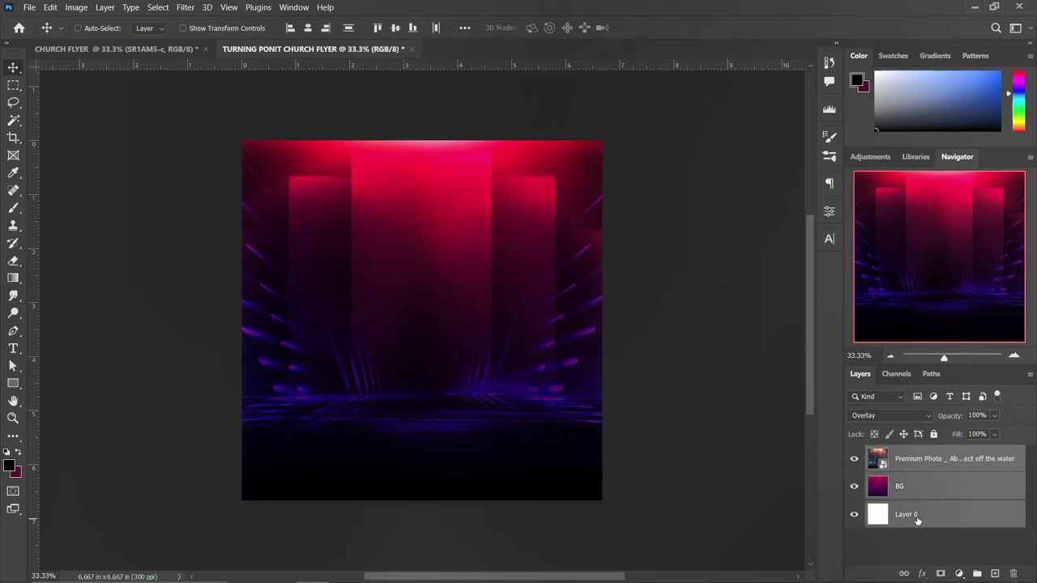
# - Group the three background layers and name the group BACKGROUND
pyautogui.hotkey('ctrl', 'g')
pyautogui.doubleClick(906, 454)
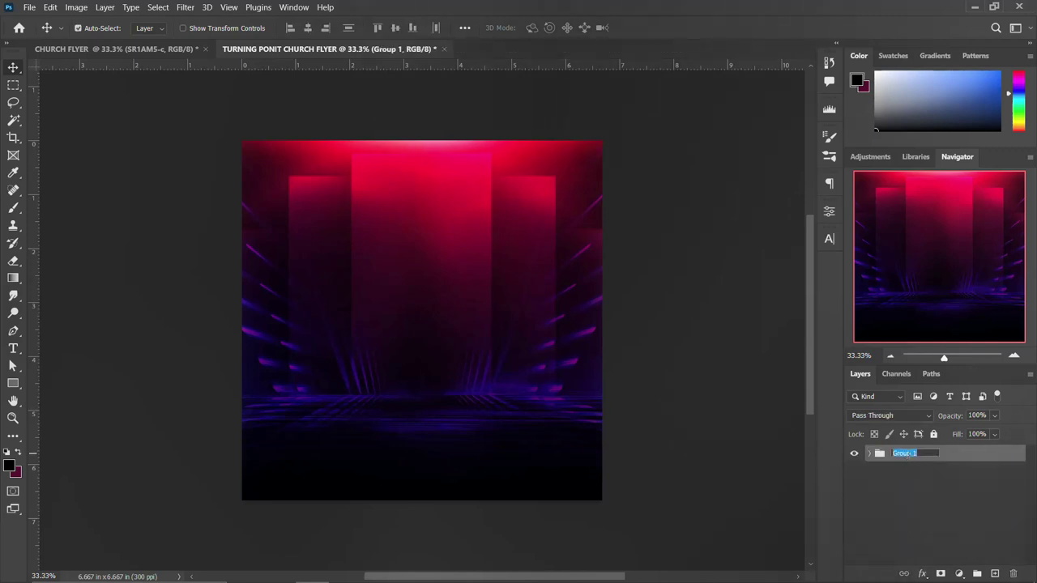
pyautogui.write('BACKGROUND')
pyautogui.press('Return')
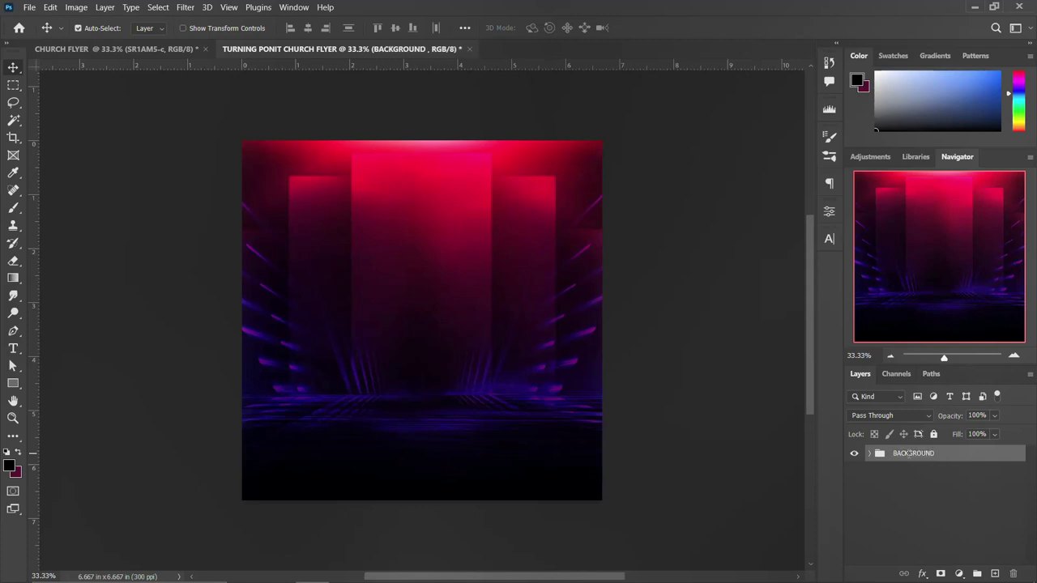
# - Add a 6-column, 5-row guide layout over the flyer and lock the guides
pyautogui.click(230, 8)
pyautogui.moveTo(262, 345)
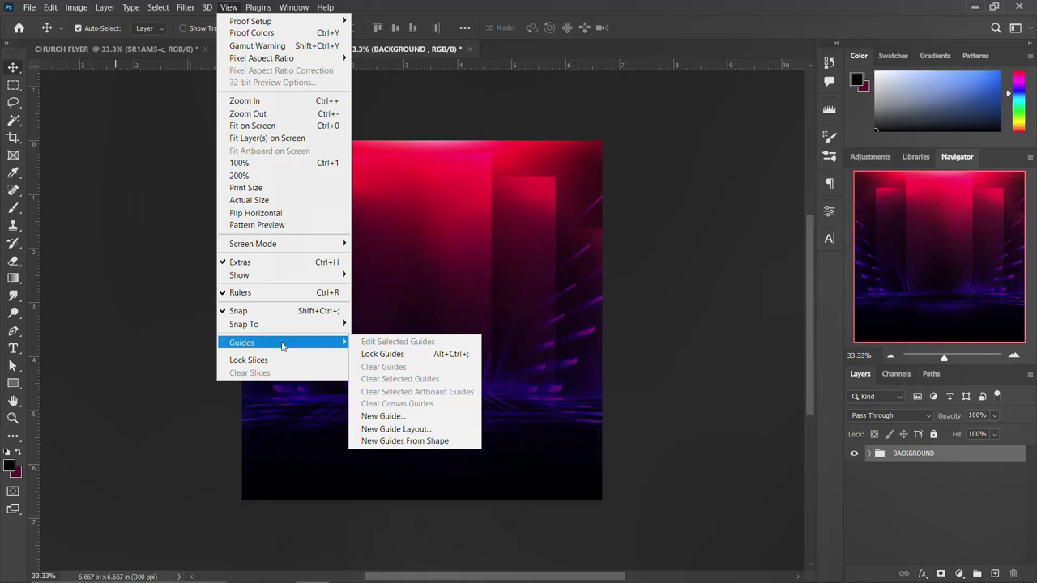
pyautogui.click(248, 360)
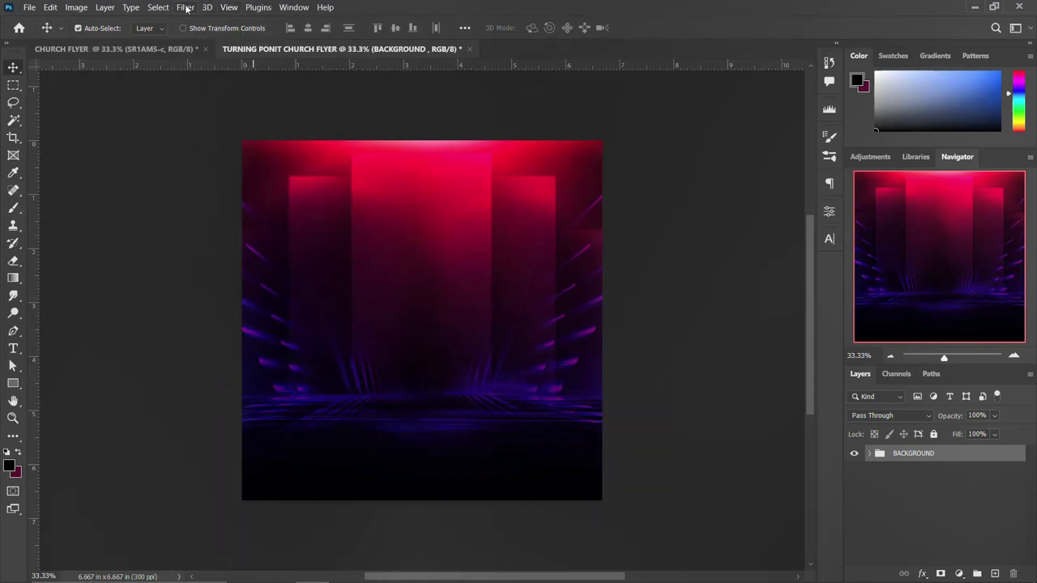
pyautogui.click(226, 8)
pyautogui.moveTo(283, 347)
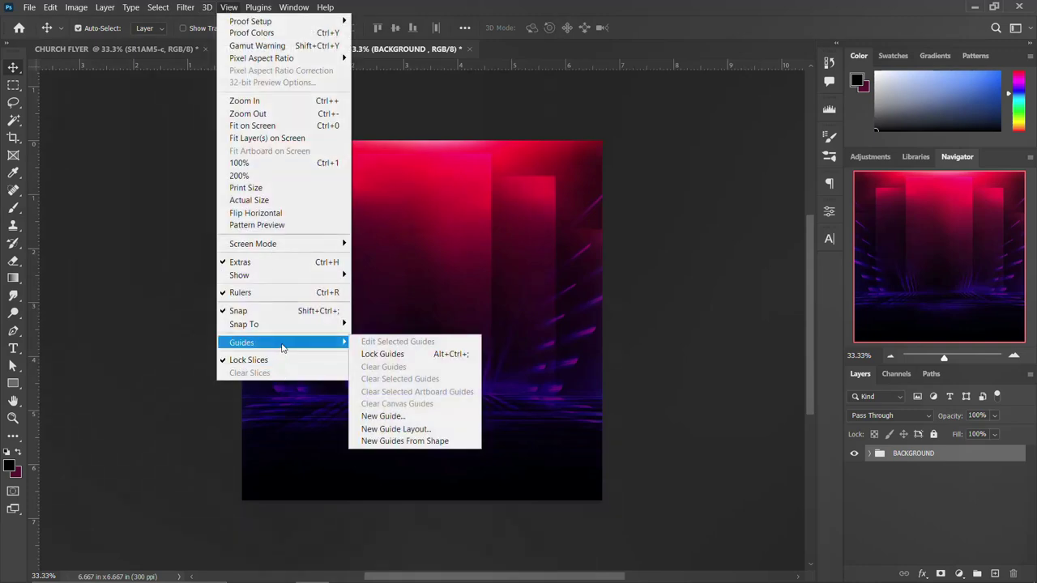
pyautogui.click(395, 429)
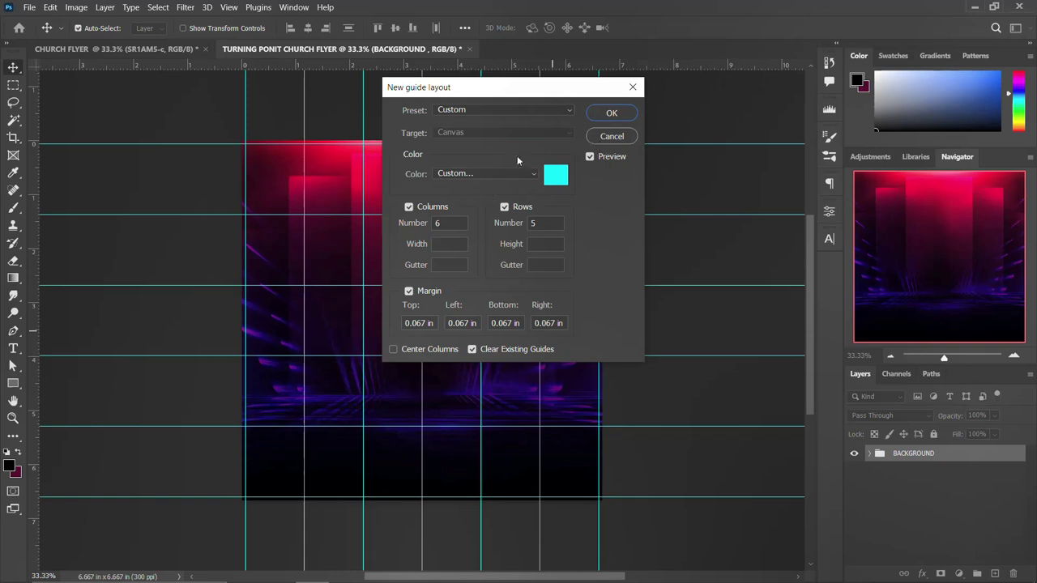
pyautogui.doubleClick(451, 222)
pyautogui.doubleClick(531, 222)
pyautogui.press('Return')
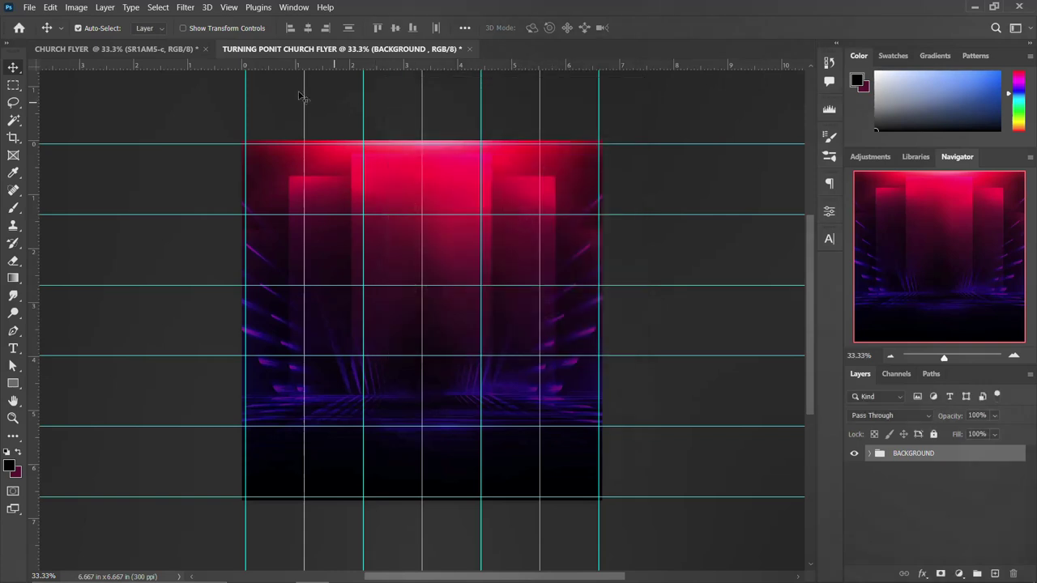
pyautogui.click(229, 7)
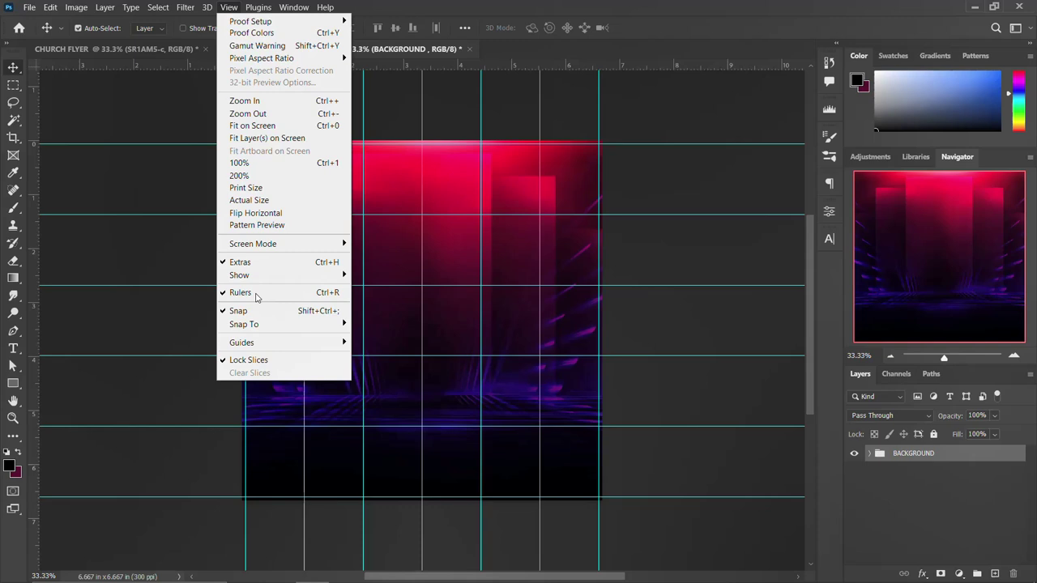
pyautogui.click(259, 361)
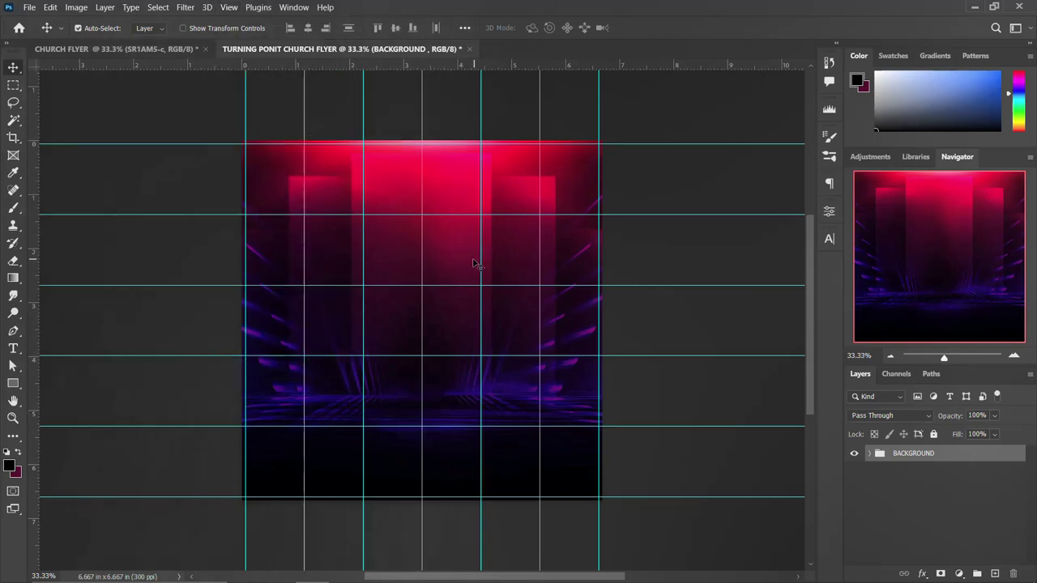
# - Place the WHITE torn-paper image rotated 90° and scaled to about 61% inside the square
pyautogui.moveTo(273, 573)
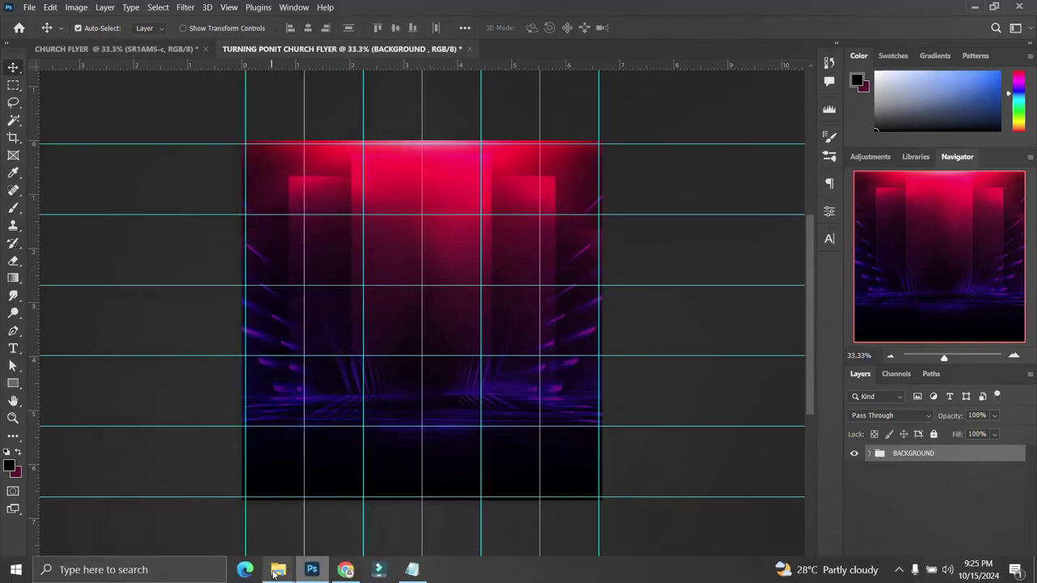
pyautogui.click(386, 521)
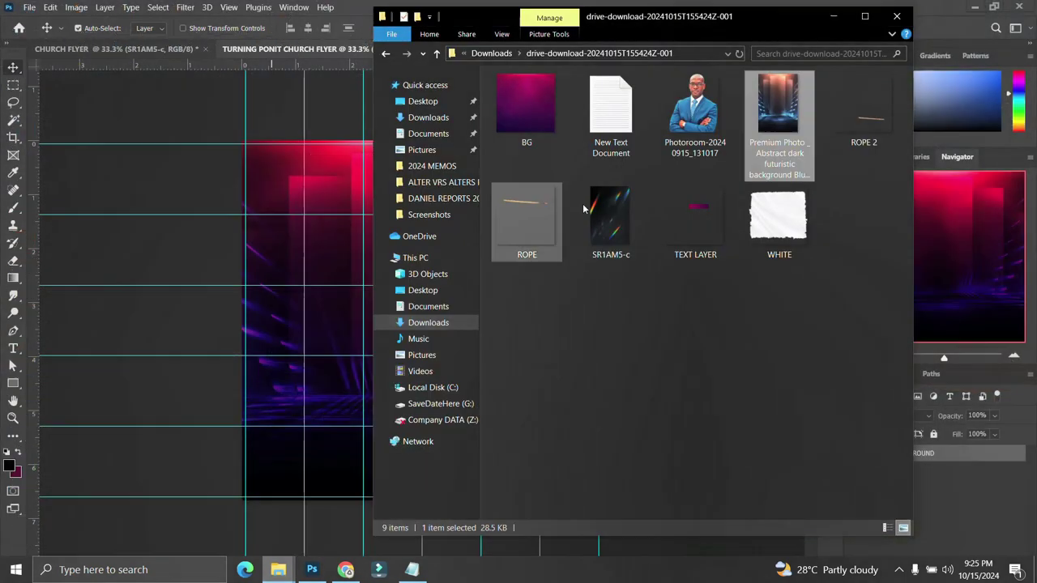
pyautogui.moveTo(789, 217); pyautogui.dragTo(295, 332)
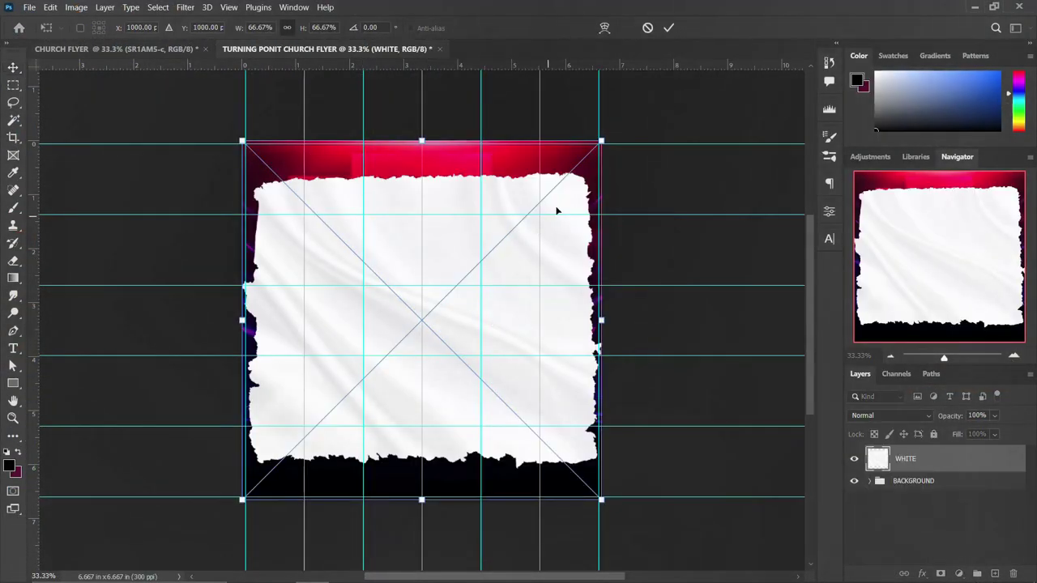
pyautogui.moveTo(677, 172); pyautogui.dragTo(481, 409)
pyautogui.click(372, 28)
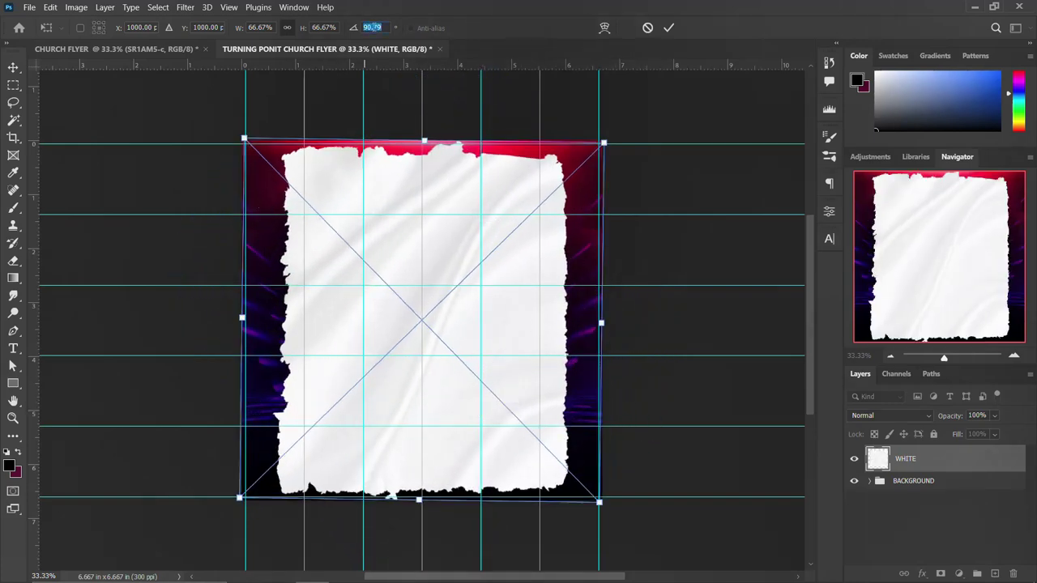
pyautogui.write('90')
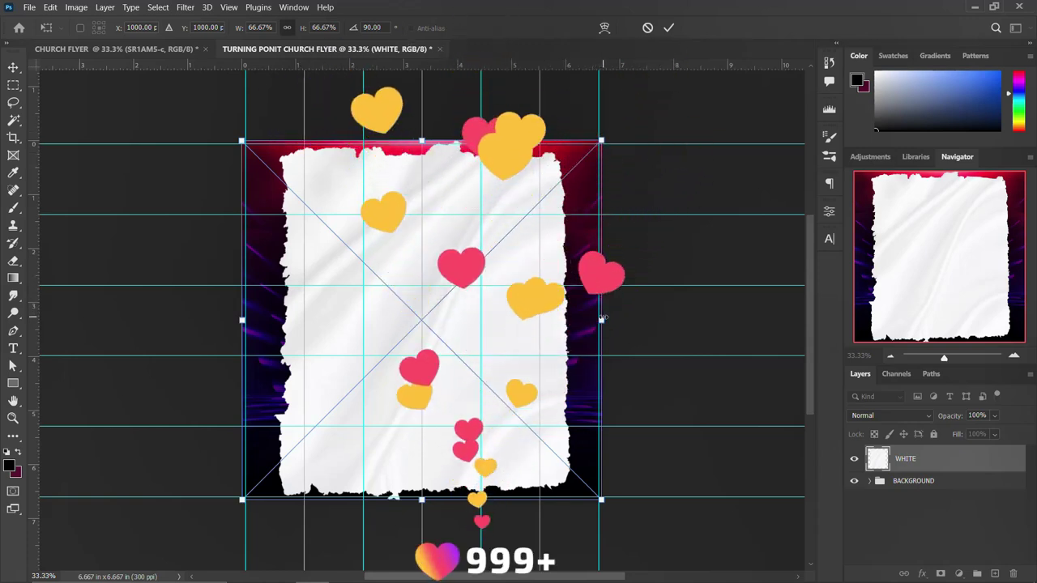
pyautogui.moveTo(601, 319); pyautogui.dragTo(588, 320)
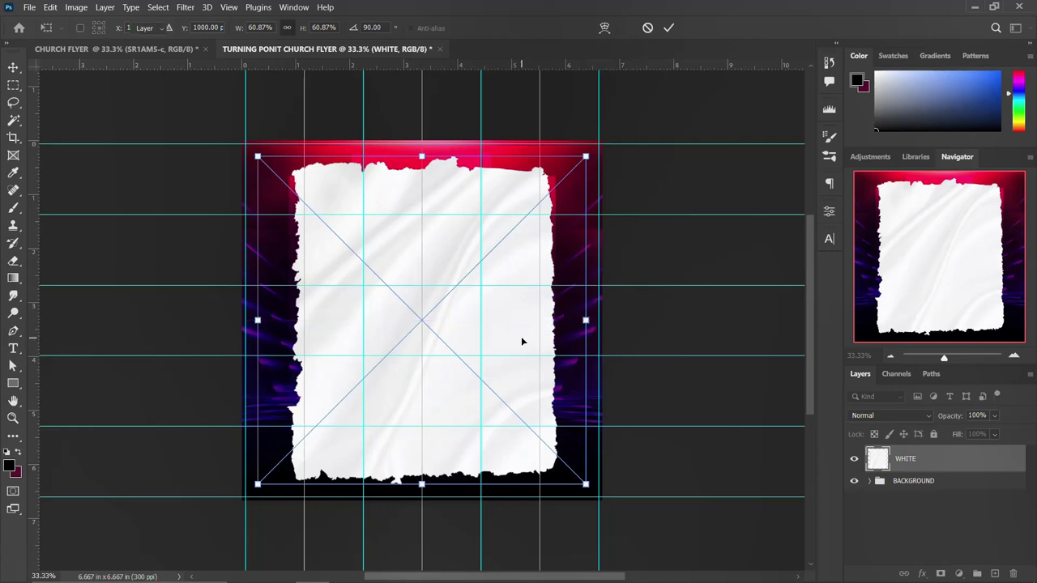
pyautogui.press('Return')
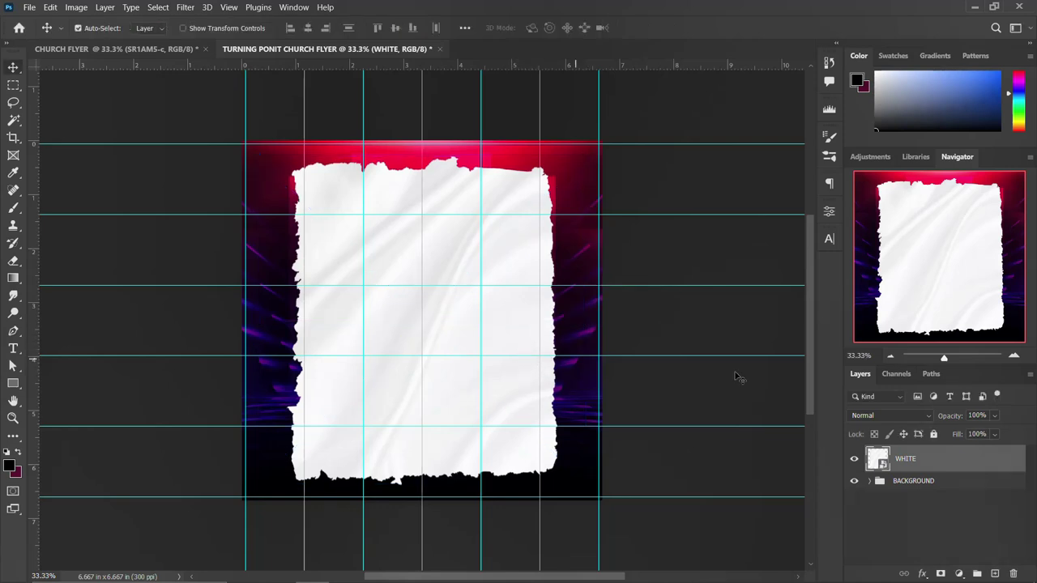
# - Select the 'Mid-Week Anointing' line in the Notepad flyer notes
pyautogui.moveTo(430, 562)
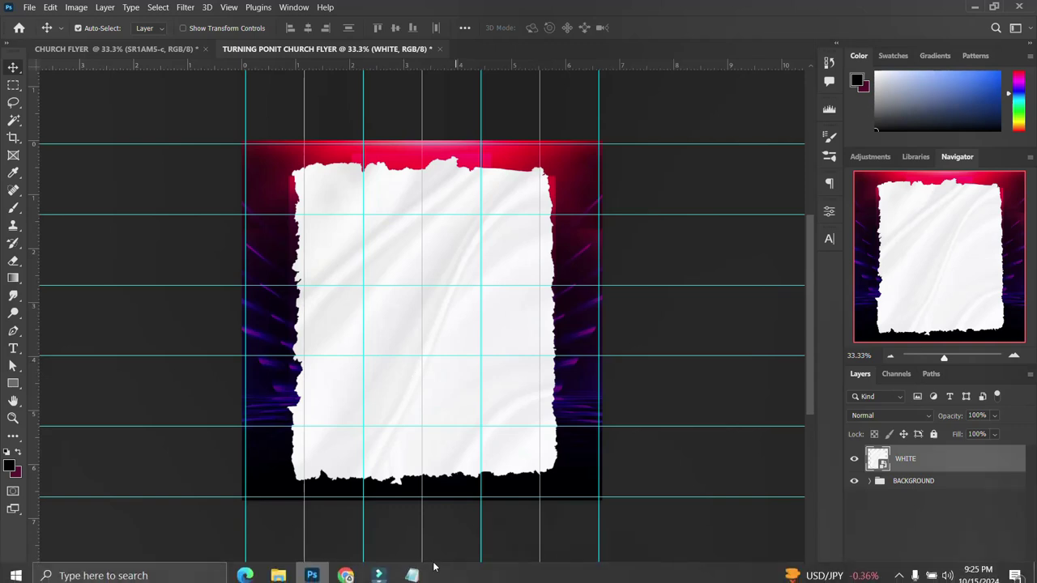
pyautogui.click(412, 570)
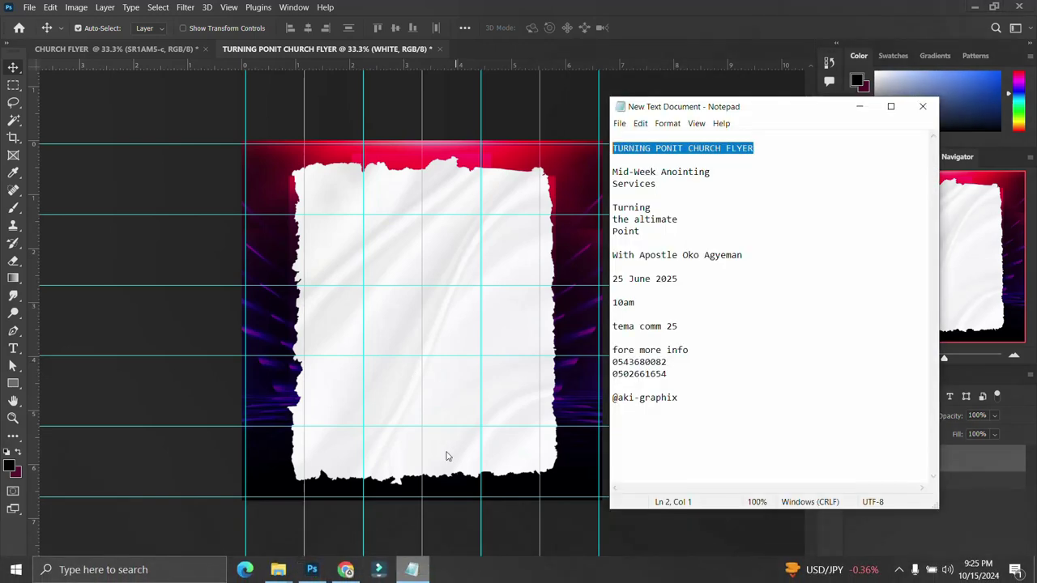
pyautogui.tripleClick(719, 174)
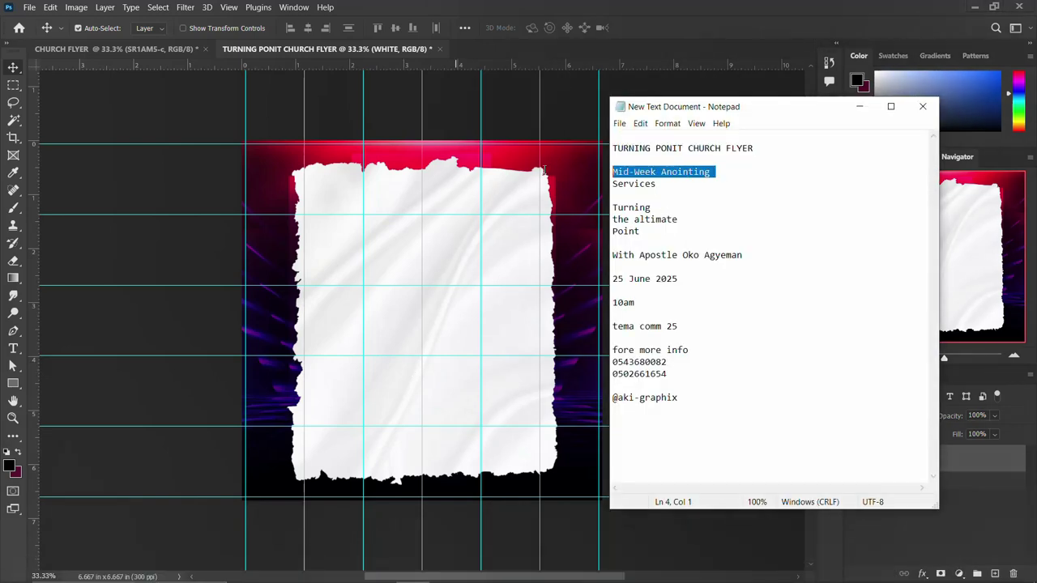
pyautogui.click(447, 195)
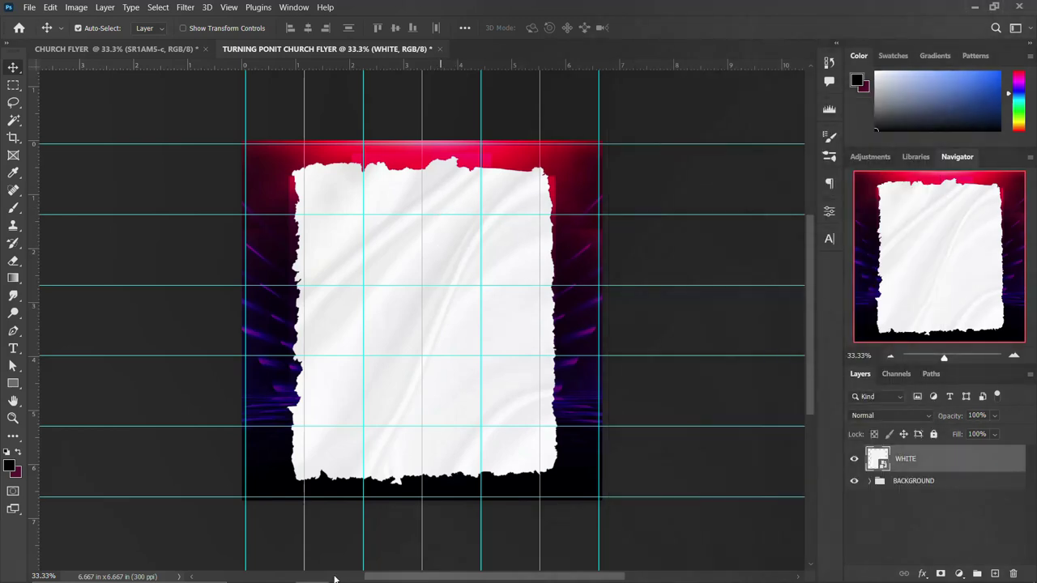
# - Place the TEXT LAYER magenta bar near the torn paper's top edge
pyautogui.moveTo(277, 574)
pyautogui.click(374, 521)
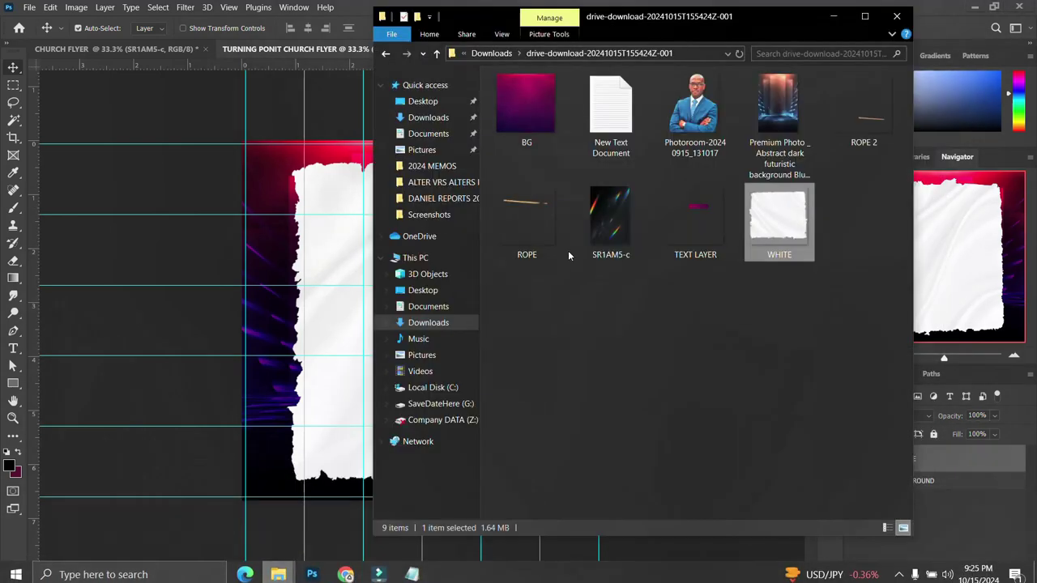
pyautogui.moveTo(693, 224); pyautogui.dragTo(388, 275)
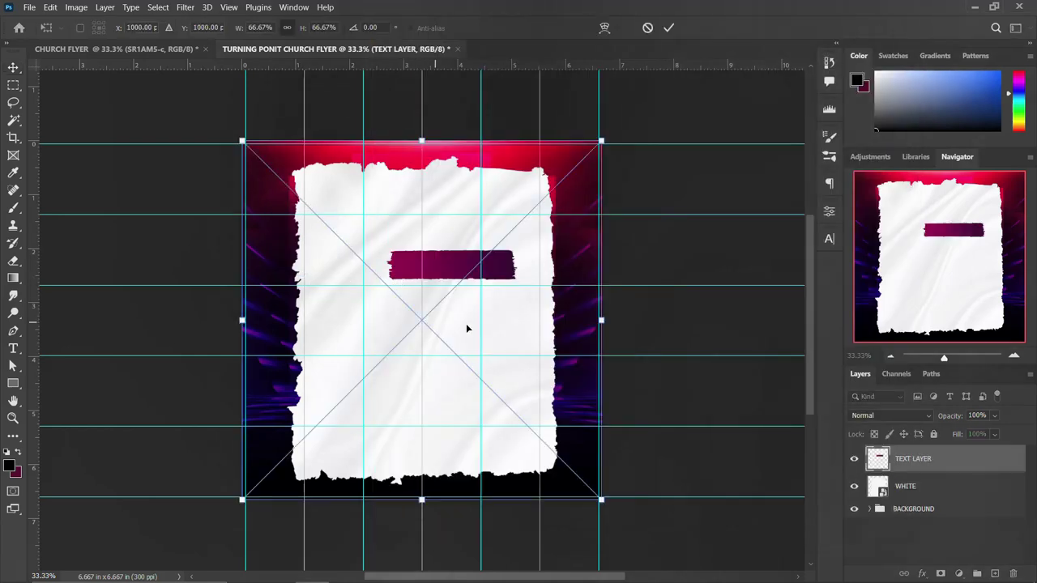
pyautogui.moveTo(466, 327); pyautogui.dragTo(436, 259)
pyautogui.press('Return')
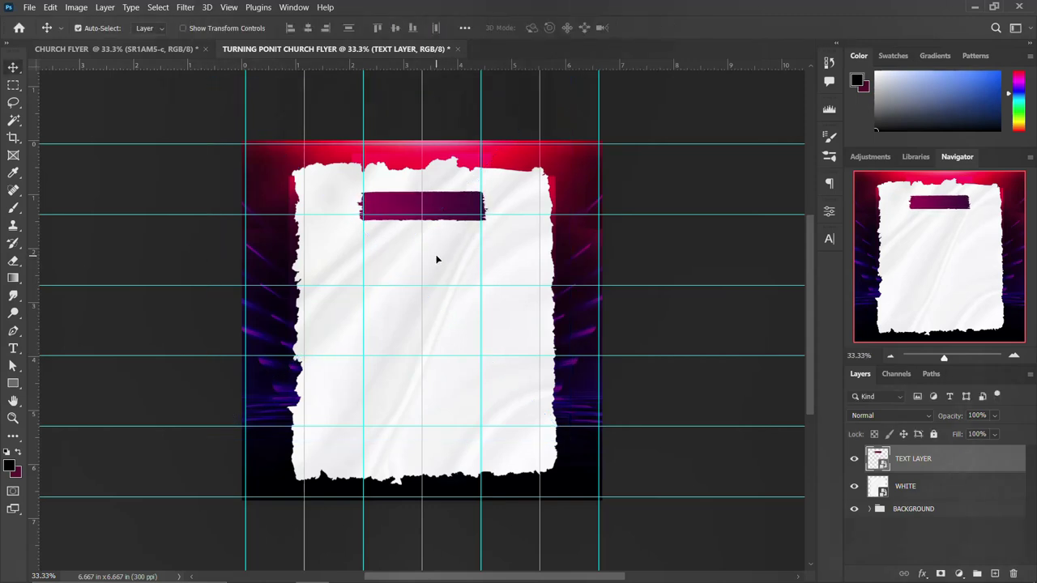
# - Add a 'Mid-Week Anointing' text layer below the magenta bar
pyautogui.press('t')
pyautogui.click(429, 268)
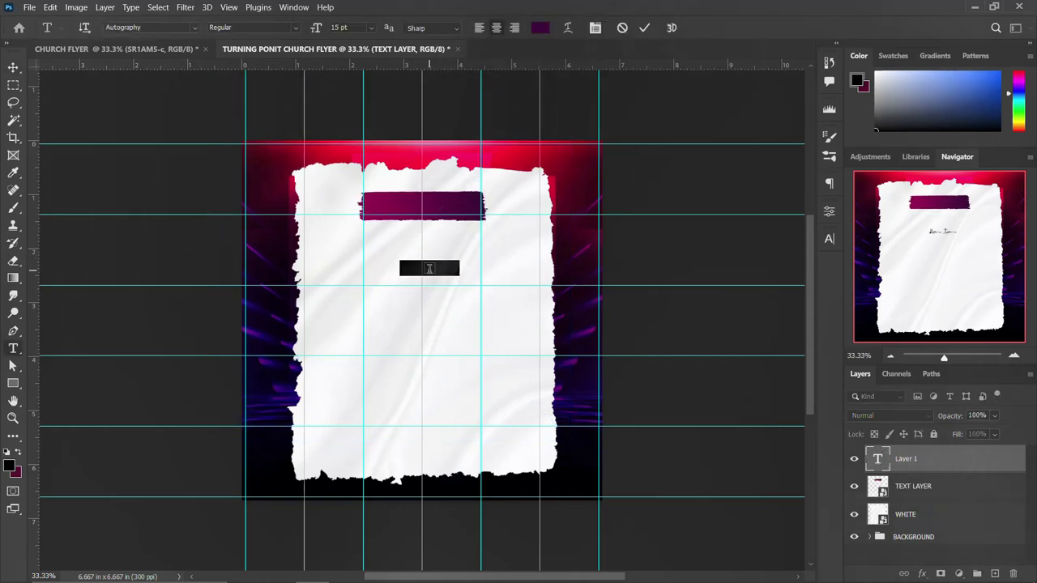
pyautogui.write('Mid-Week Anointing')
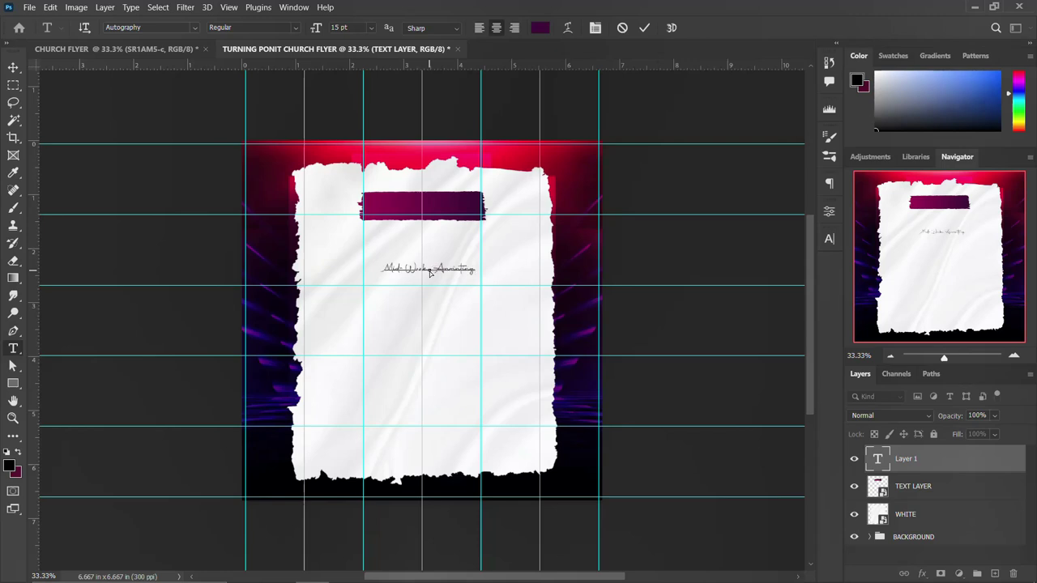
pyautogui.click(611, 222)
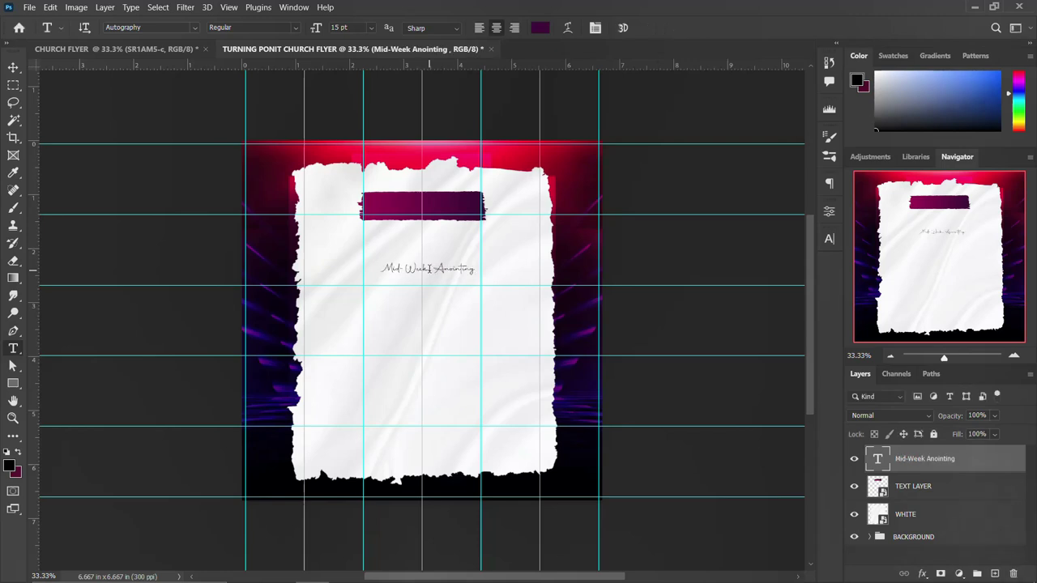
# - Set the title in the Stanley font, retype its capital M, and move it onto the bar
pyautogui.click(829, 240)
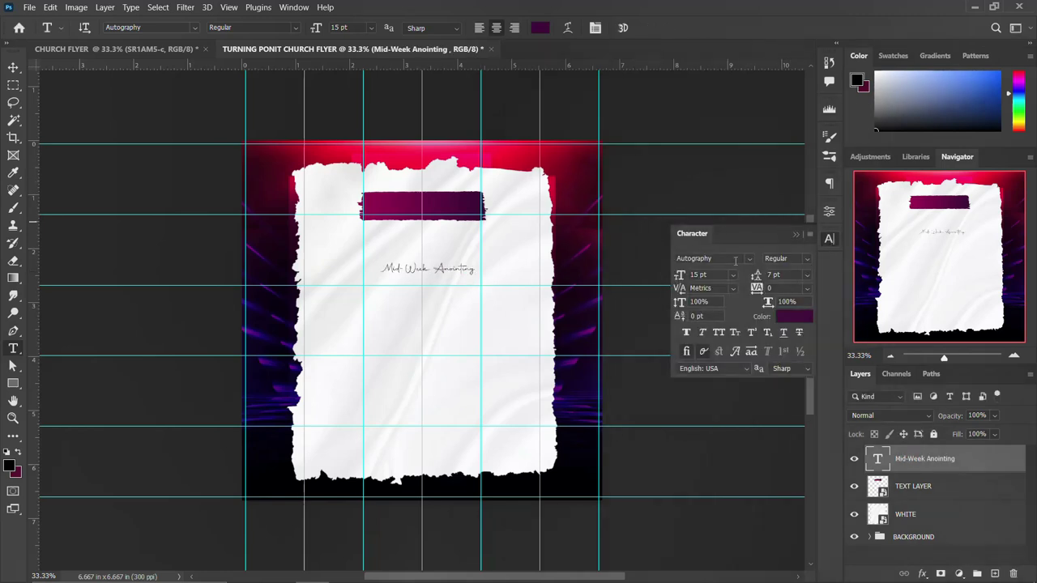
pyautogui.click(748, 258)
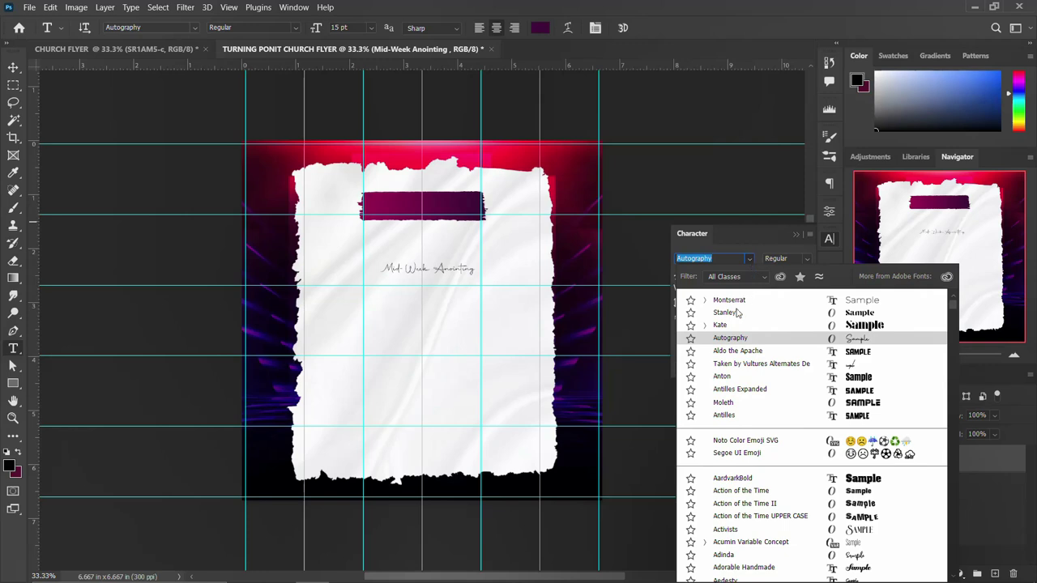
pyautogui.press('Up')
pyautogui.press('Up')
pyautogui.press('Up')
pyautogui.press('Down')
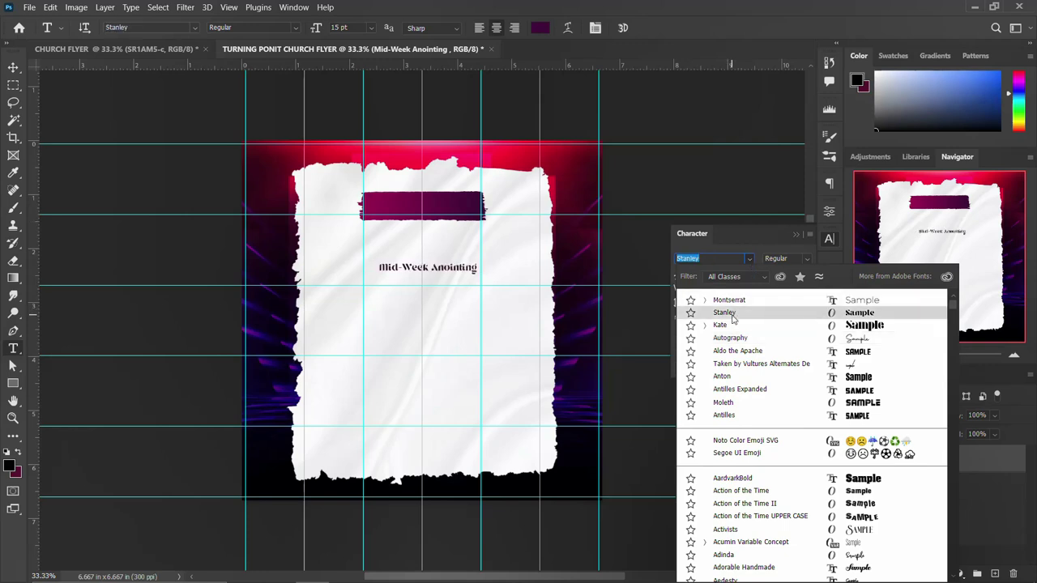
pyautogui.press('Down')
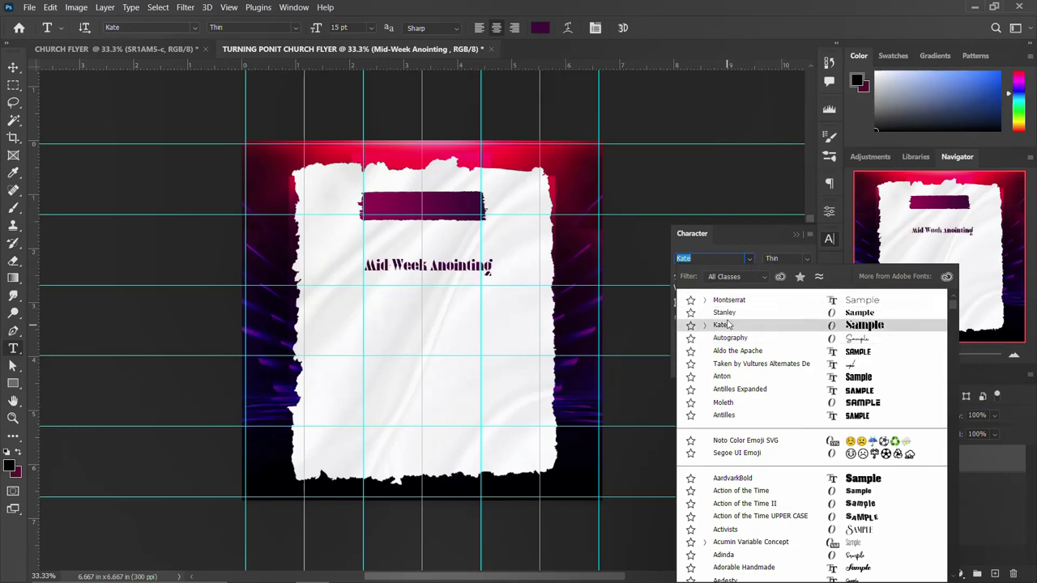
pyautogui.click(728, 315)
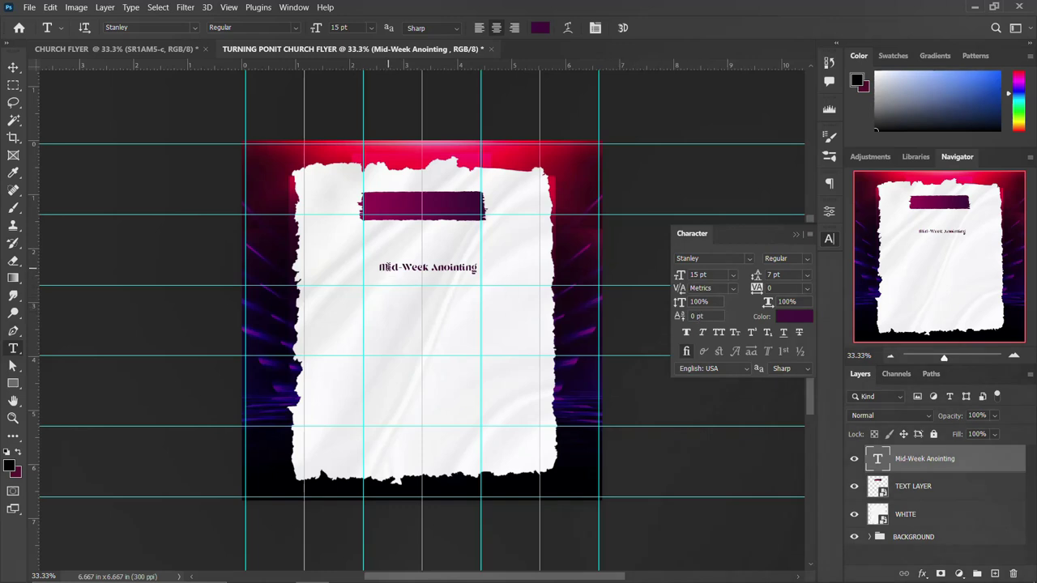
pyautogui.moveTo(387, 266); pyautogui.dragTo(378, 268)
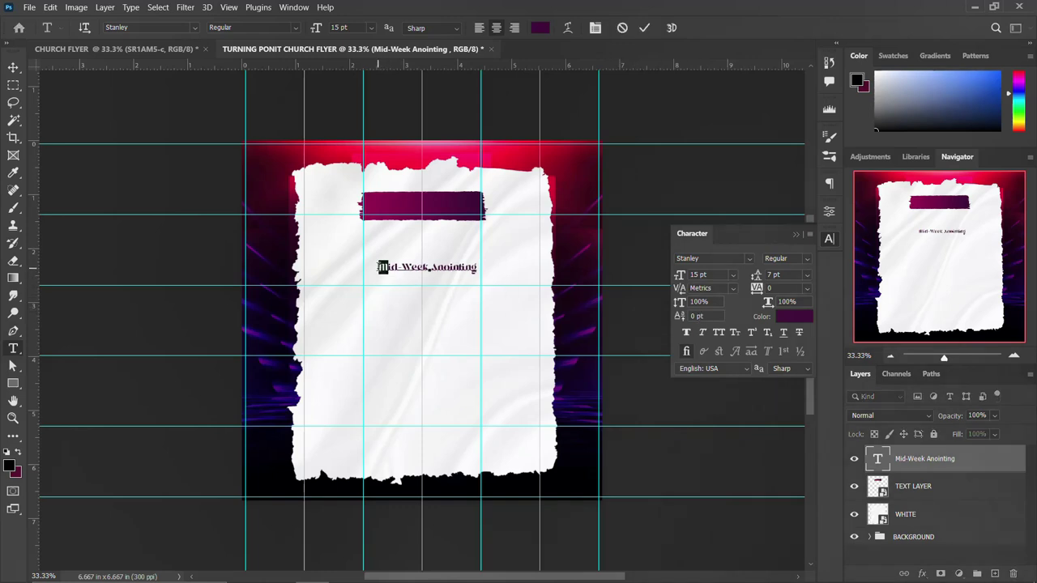
pyautogui.write('M')
pyautogui.hotkey('ctrl', 'Return')
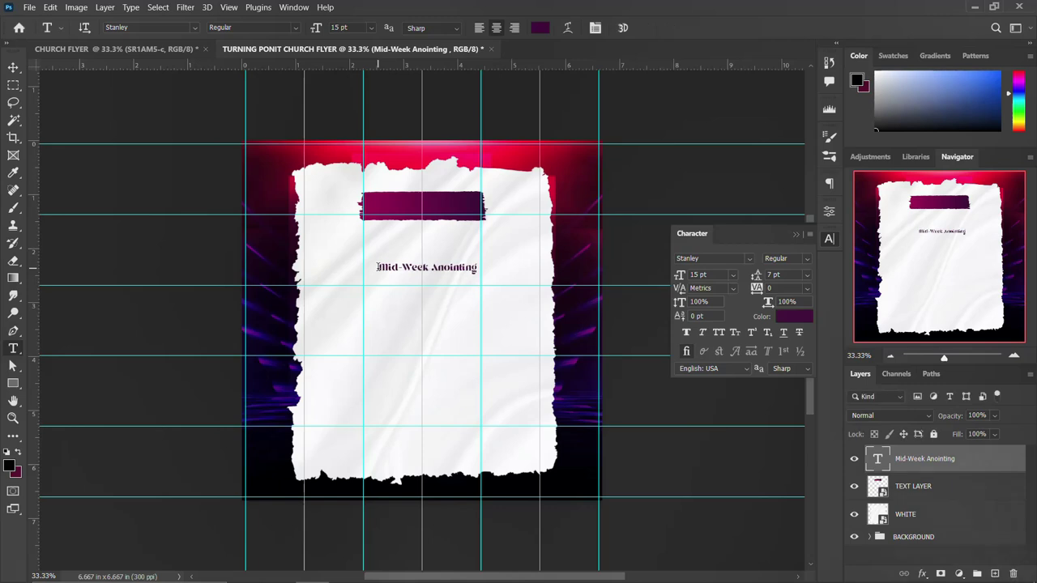
pyautogui.press('v')
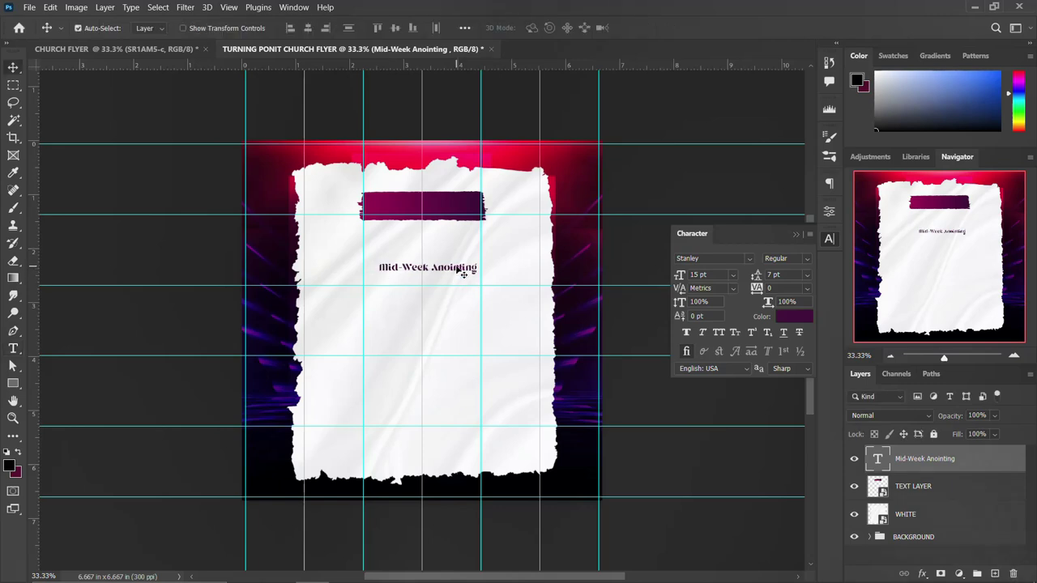
pyautogui.moveTo(459, 278); pyautogui.dragTo(452, 210)
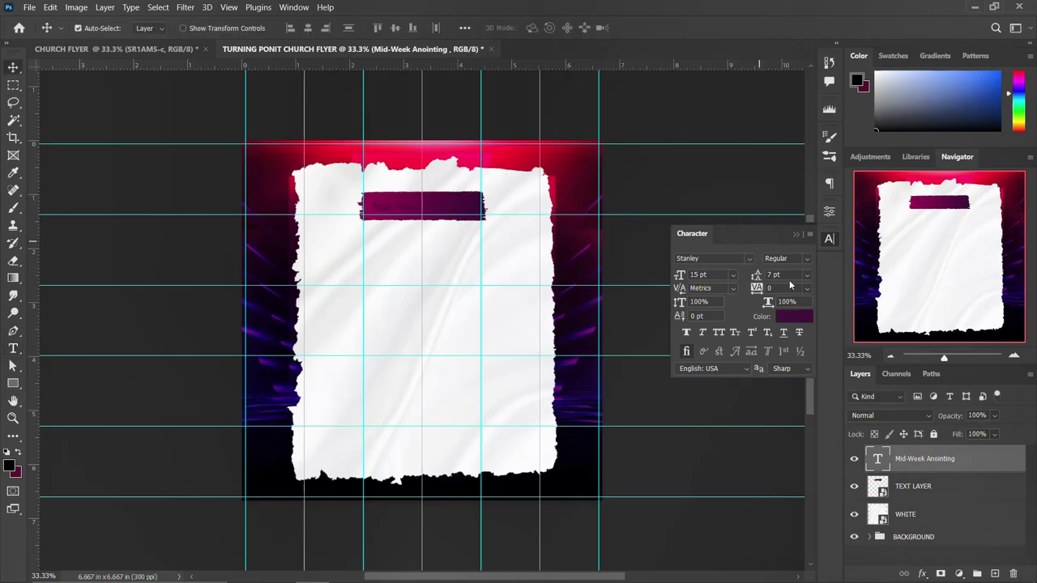
# - Color the Mid-Week Anointing title orange, #ff7800
pyautogui.click(801, 316)
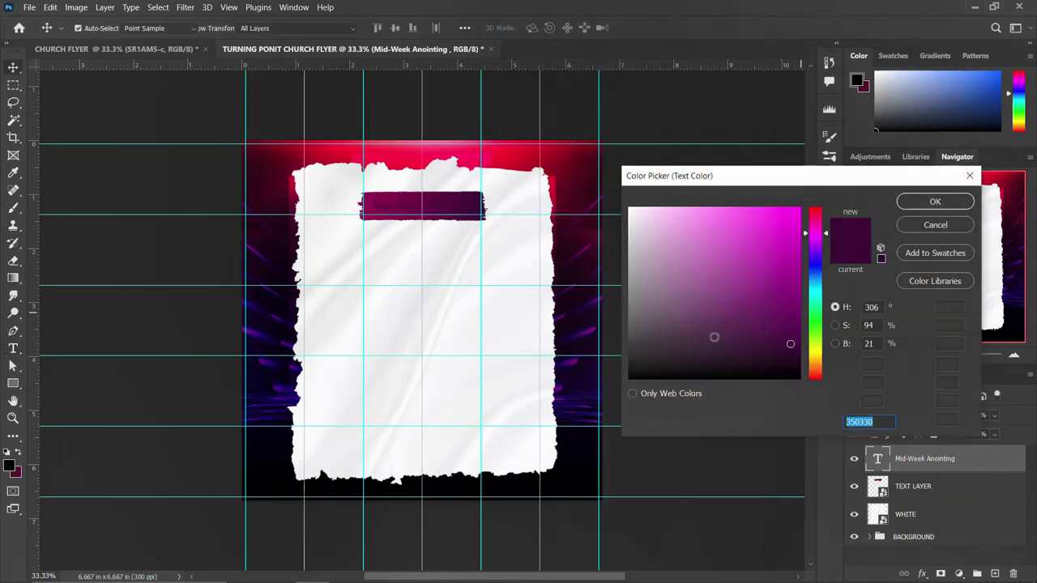
pyautogui.click(817, 367)
pyautogui.write('ffa800')
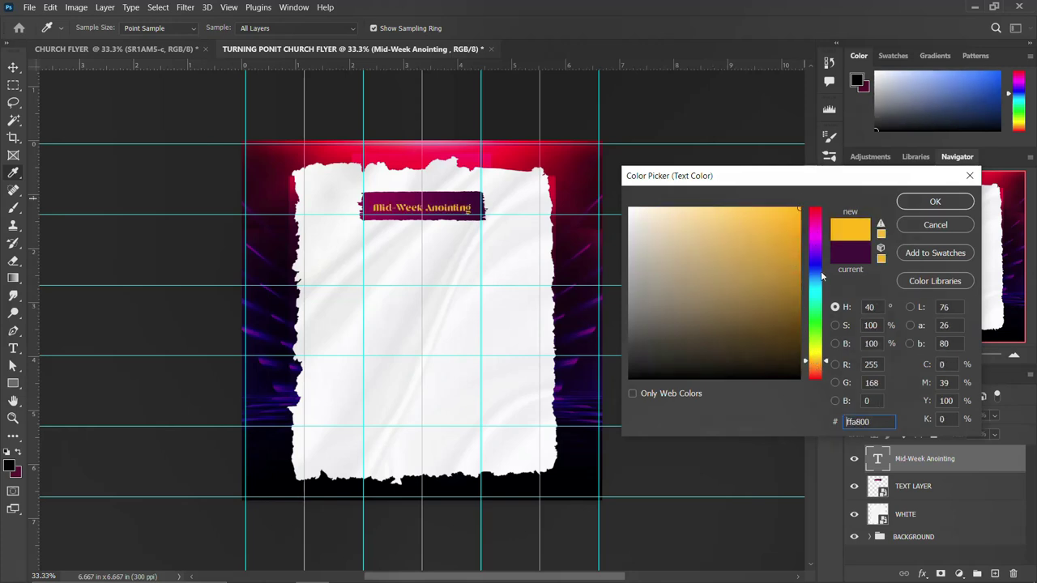
pyautogui.moveTo(819, 364); pyautogui.dragTo(820, 370)
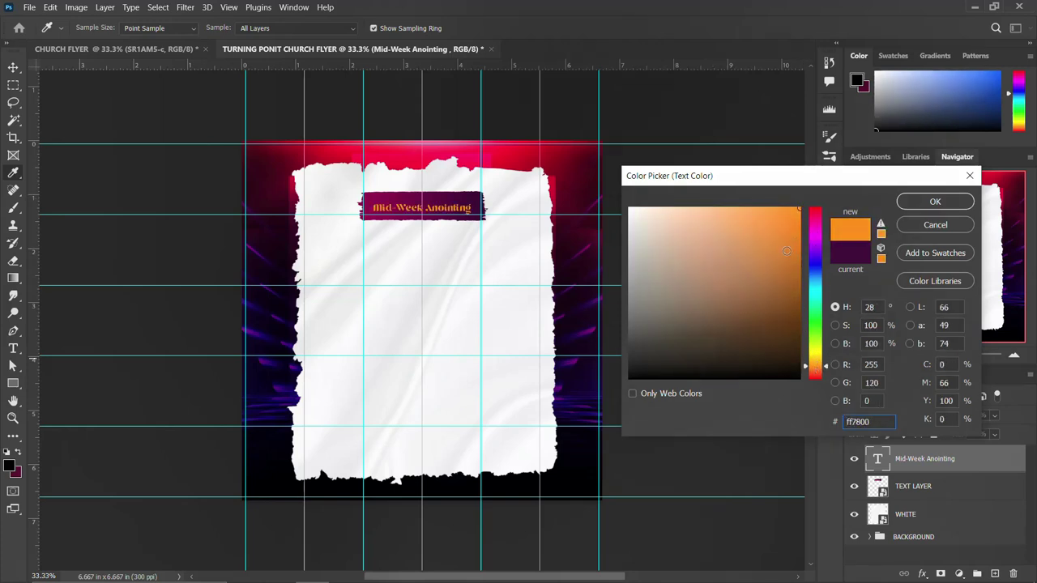
pyautogui.click(934, 201)
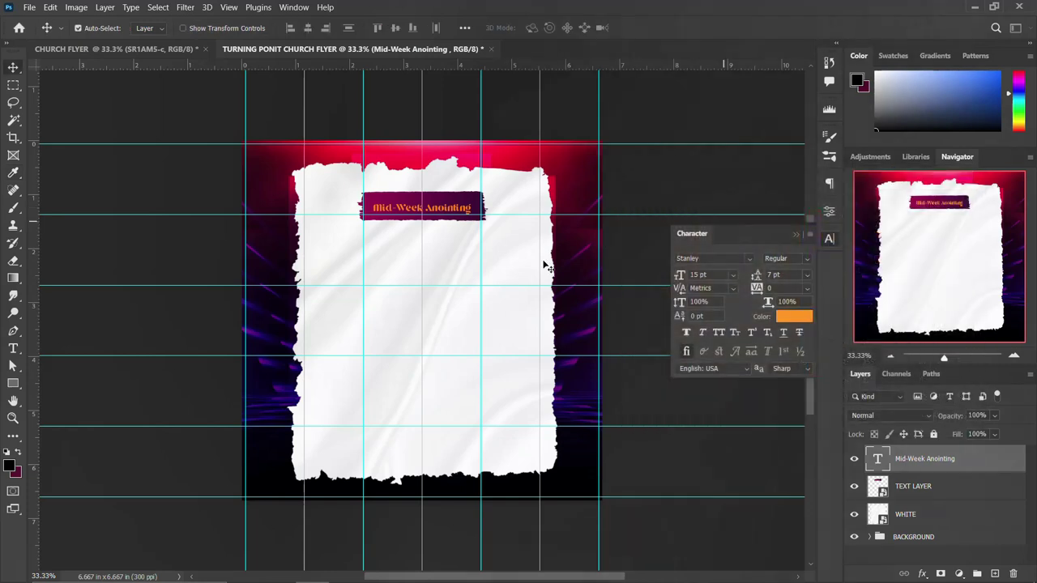
# - Scale the title up to about 116% and nudge it up two steps
pyautogui.hotkey('ctrl', 't')
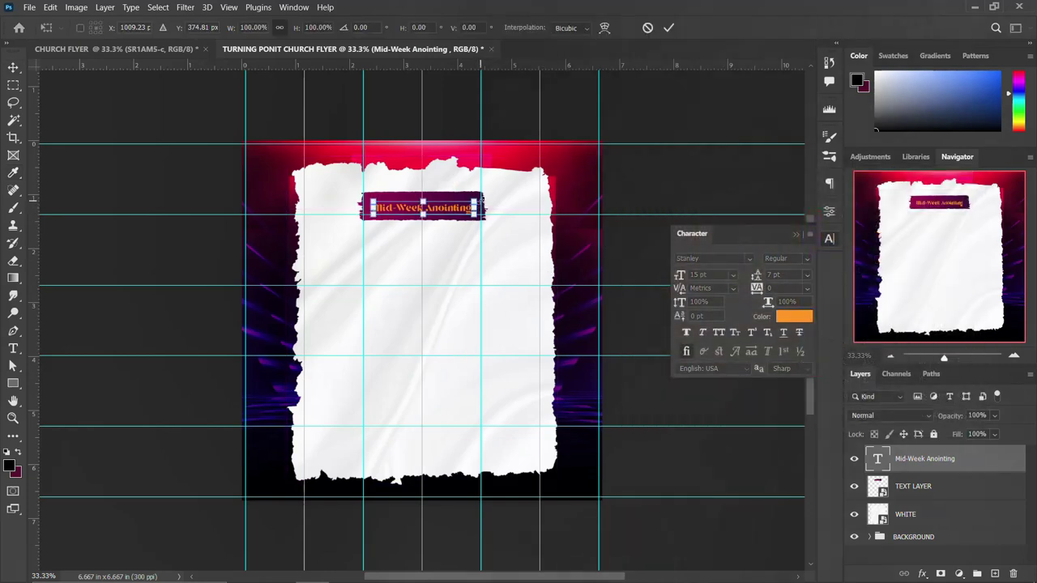
pyautogui.moveTo(483, 197); pyautogui.dragTo(487, 196)
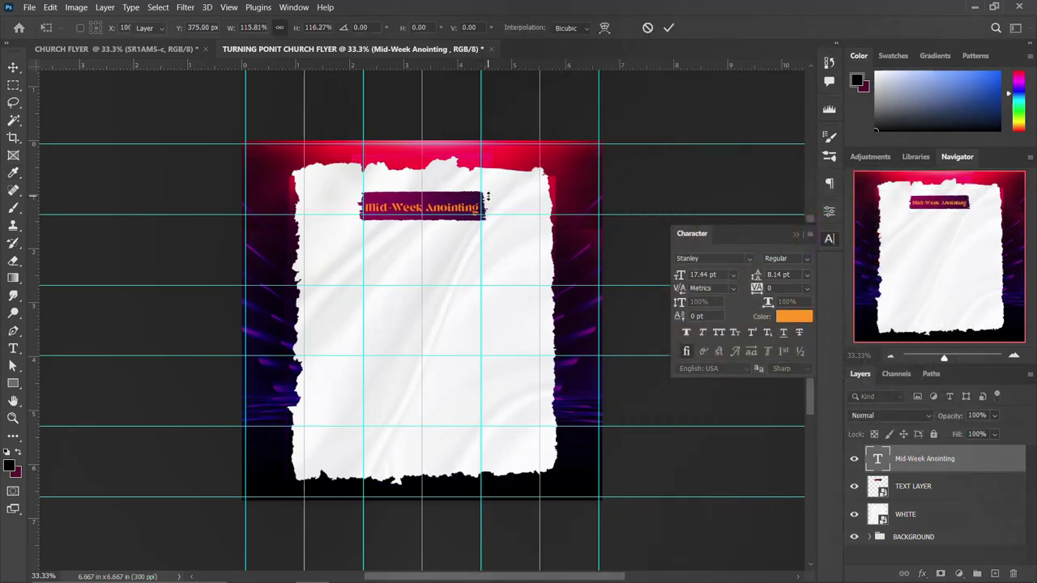
pyautogui.press('Return')
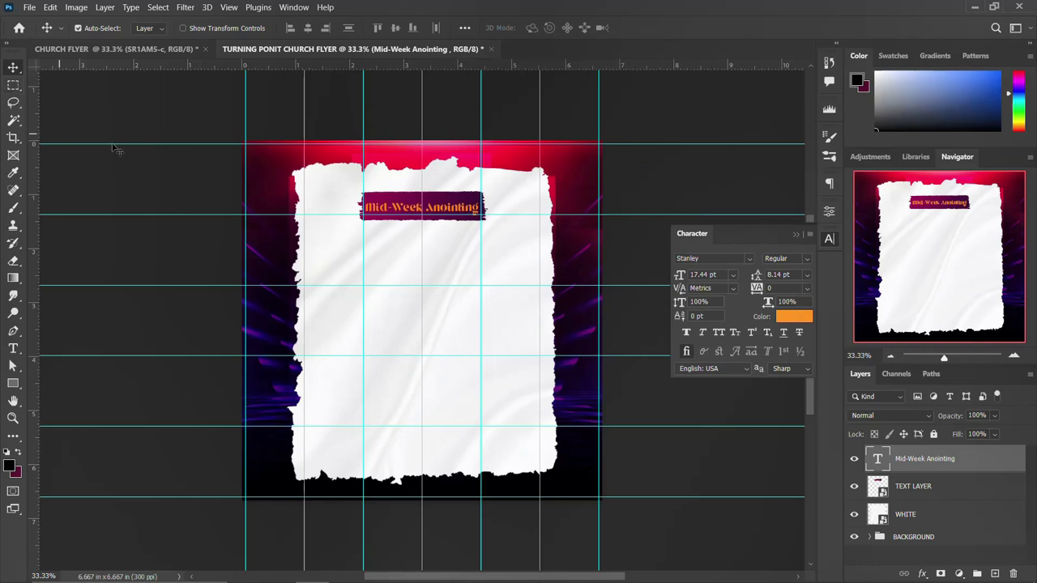
pyautogui.press('Up')
pyautogui.press('Up')
pyautogui.press('Up')
pyautogui.press('Up')
pyautogui.press('Up')
pyautogui.press('Up')
pyautogui.press('Up')
pyautogui.press('Up')
pyautogui.press('Up')
pyautogui.press('Up')
pyautogui.press('Up')
pyautogui.press('Up')
pyautogui.press('Up')
pyautogui.press('Up')
pyautogui.press('Up')
pyautogui.press('Up')
pyautogui.press('Up')
pyautogui.press('Up')
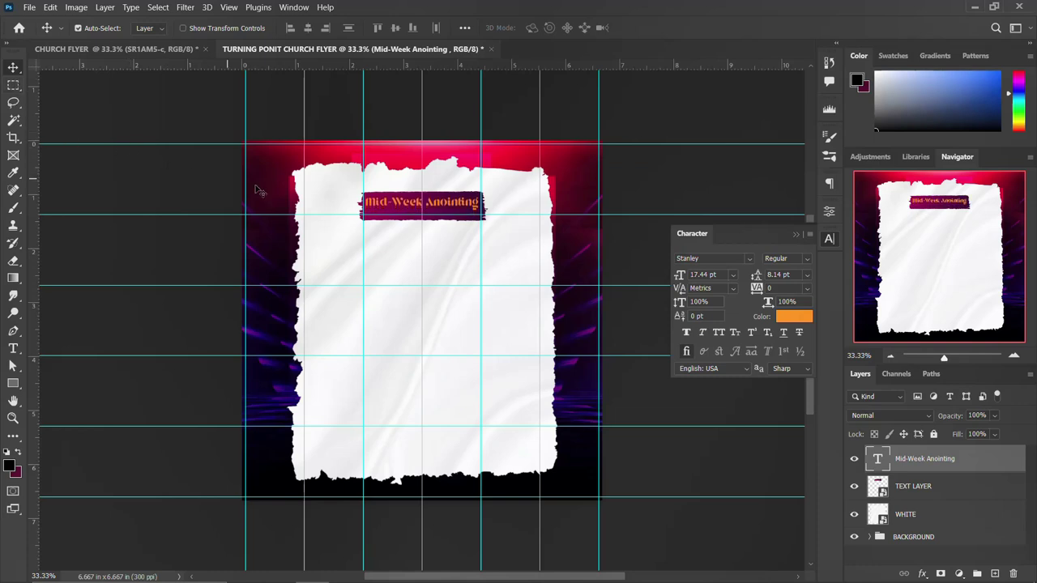
pyautogui.press('Up')
# - Duplicate the title just below itself and change the copy's text to 'Services'
pyautogui.click(412, 569)
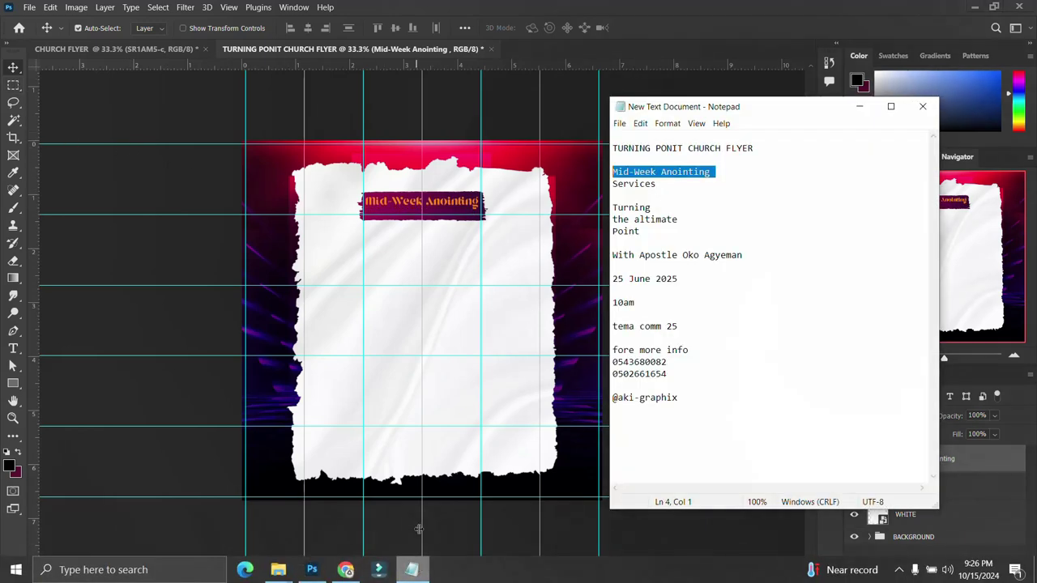
pyautogui.press('Home')
pyautogui.hotkey('shift', 'Down')
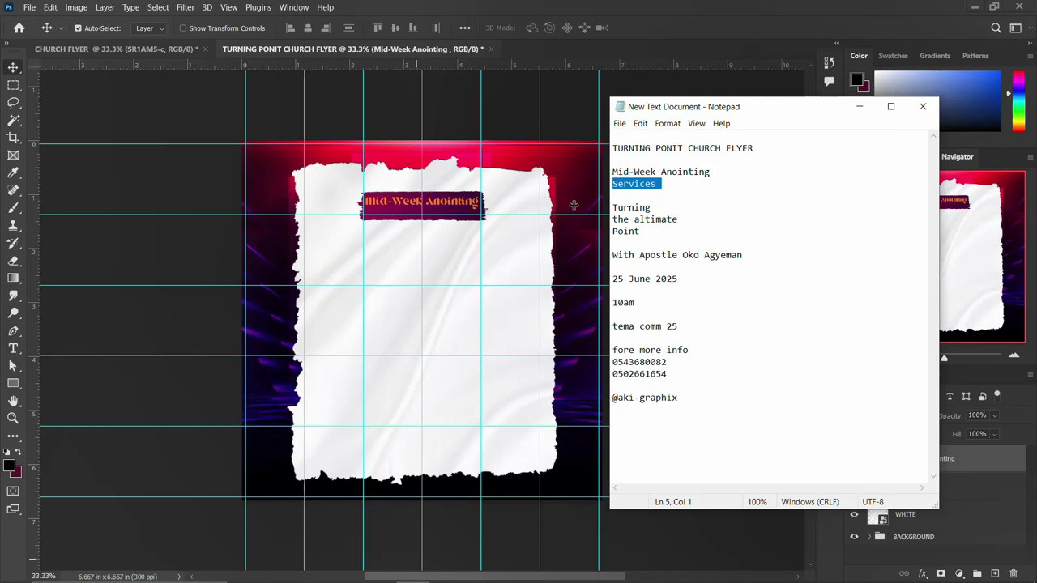
pyautogui.click(425, 208)
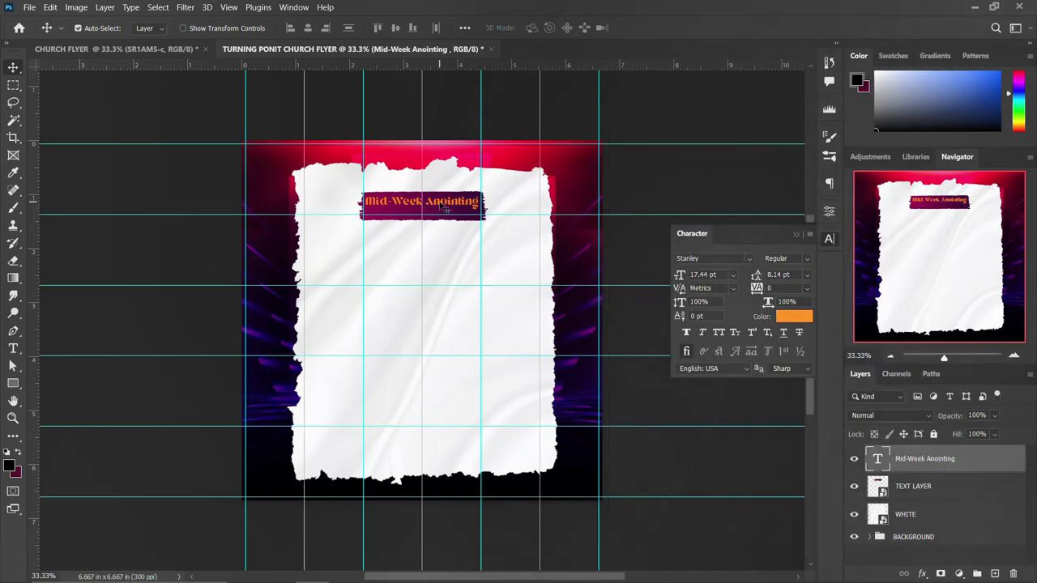
pyautogui.moveTo(444, 209); pyautogui.dragTo(445, 221)
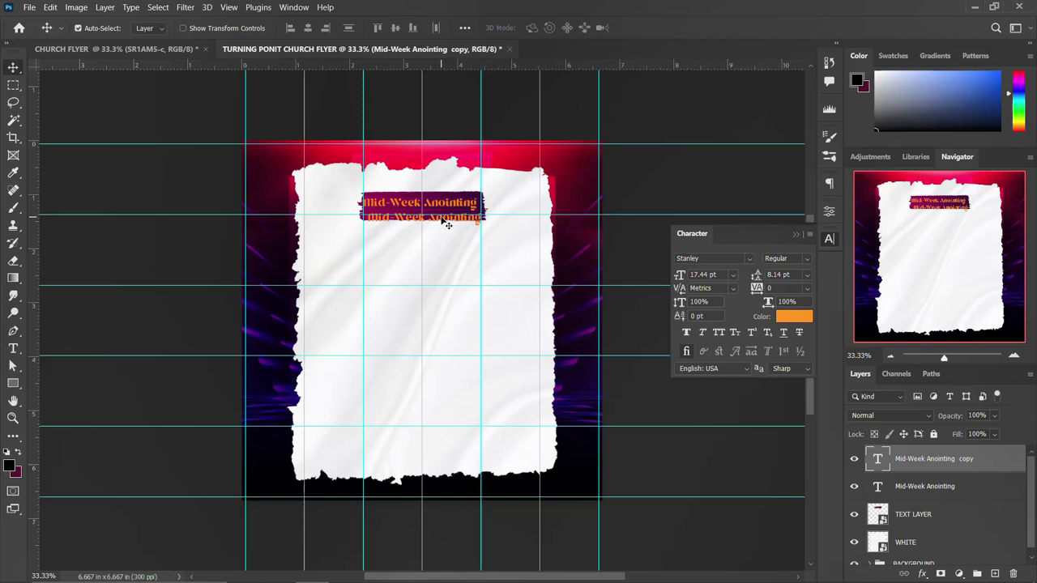
pyautogui.doubleClick(446, 223)
pyautogui.write('Services')
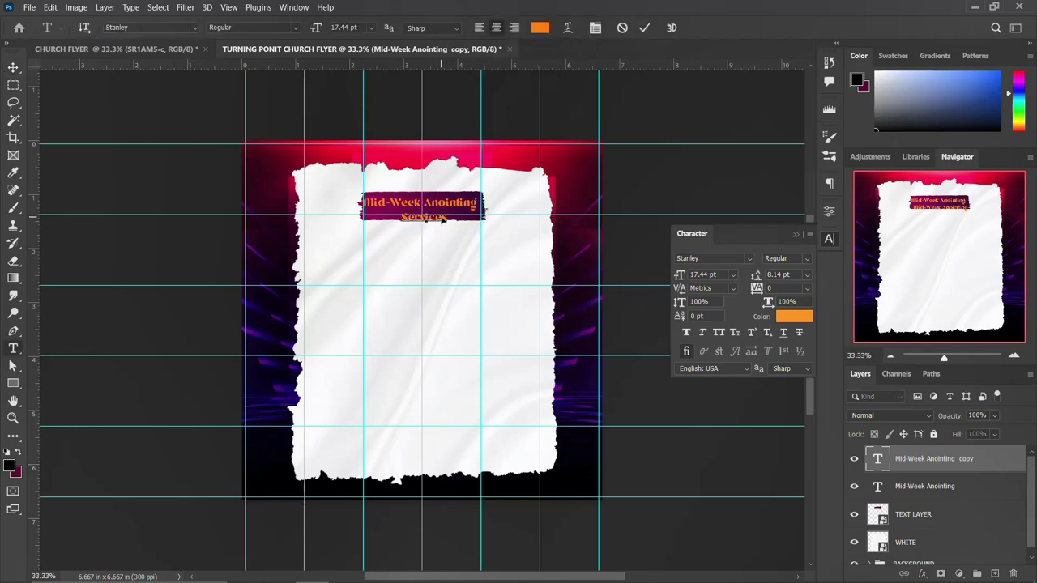
pyautogui.hotkey('ctrl', 'Return')
pyautogui.press('v')
# - Make the Services text white, enlarge it slightly, and nudge it up in the bar
pyautogui.click(797, 317)
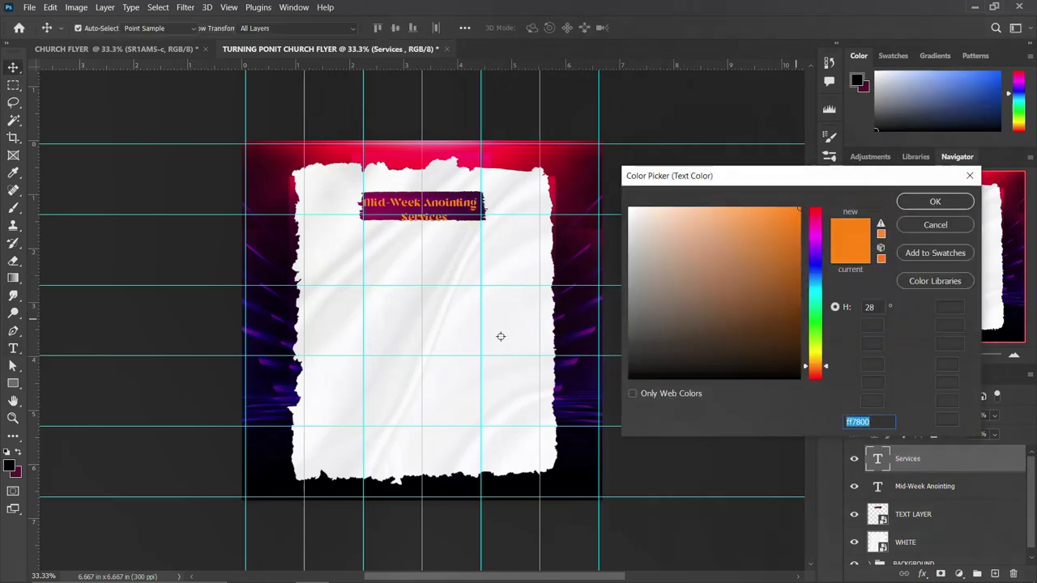
pyautogui.click(500, 336)
pyautogui.click(932, 201)
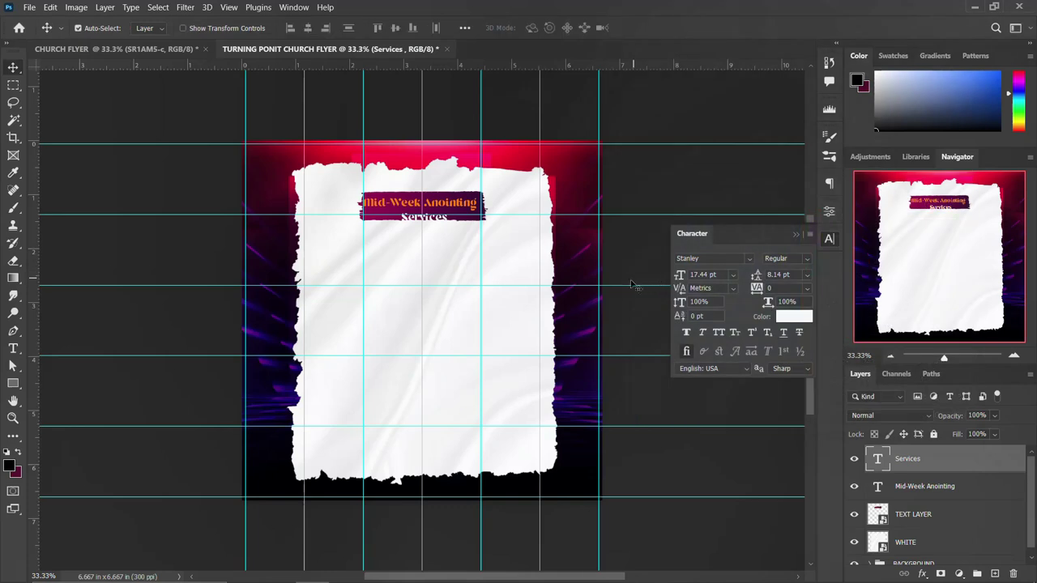
pyautogui.hotkey('ctrl', 't')
pyautogui.moveTo(451, 226); pyautogui.dragTo(457, 230)
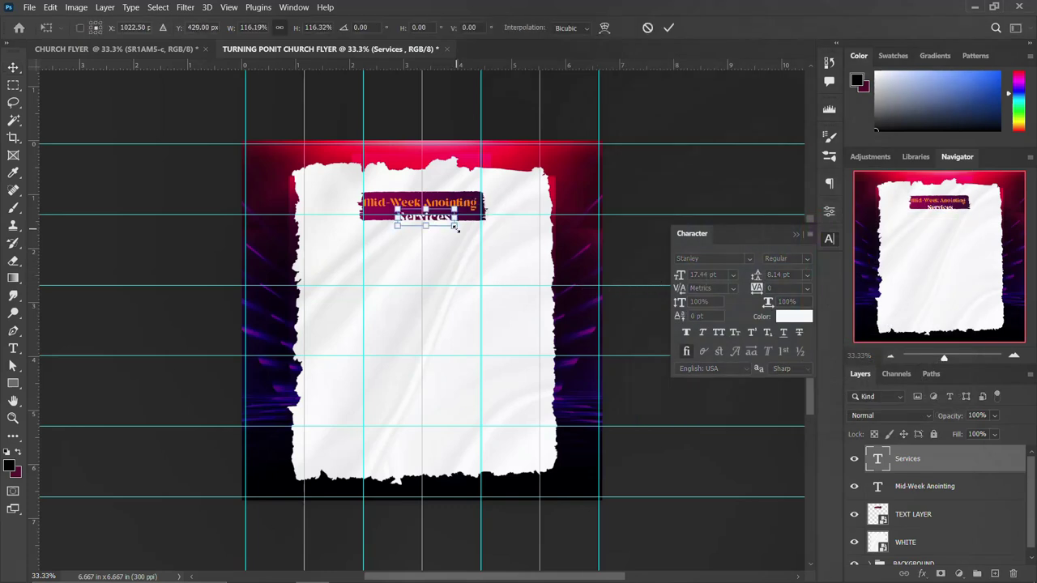
pyautogui.press('Return')
pyautogui.hotkey('shift', 'Up')
pyautogui.hotkey('shift', 'Up')
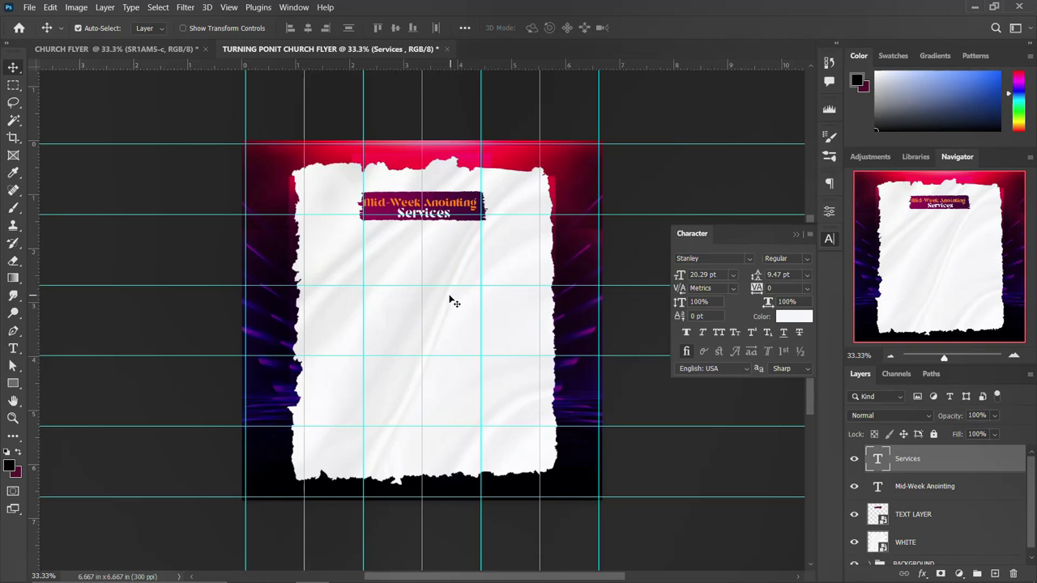
pyautogui.click(831, 240)
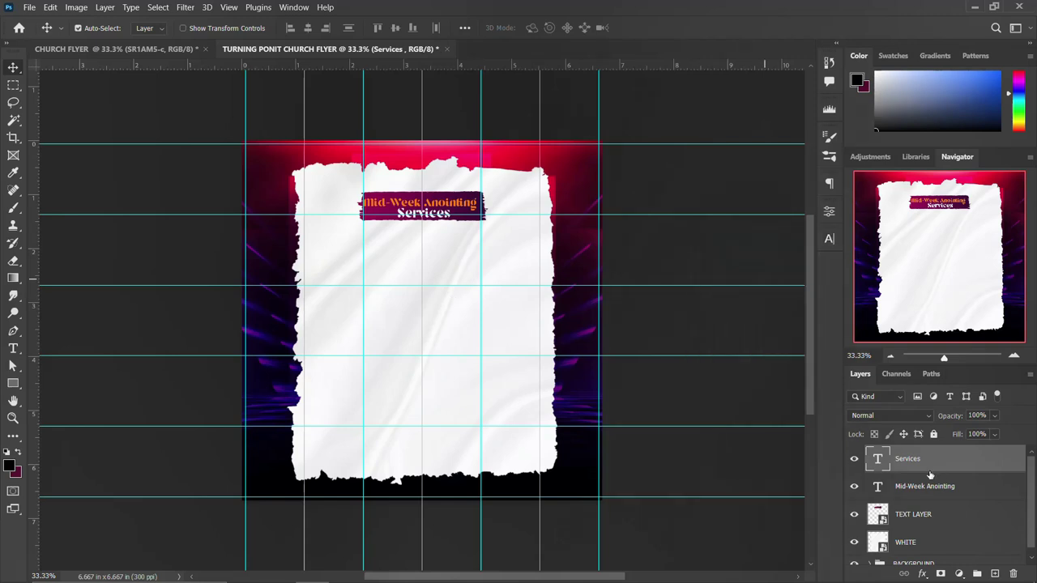
# - Group TEXT LAYER, Mid-Week Anointing and Services as 'TOPS', then glance at the Notepad notes
pyautogui.keyDown('ctrl'); pyautogui.click(916, 516); pyautogui.keyUp('ctrl')
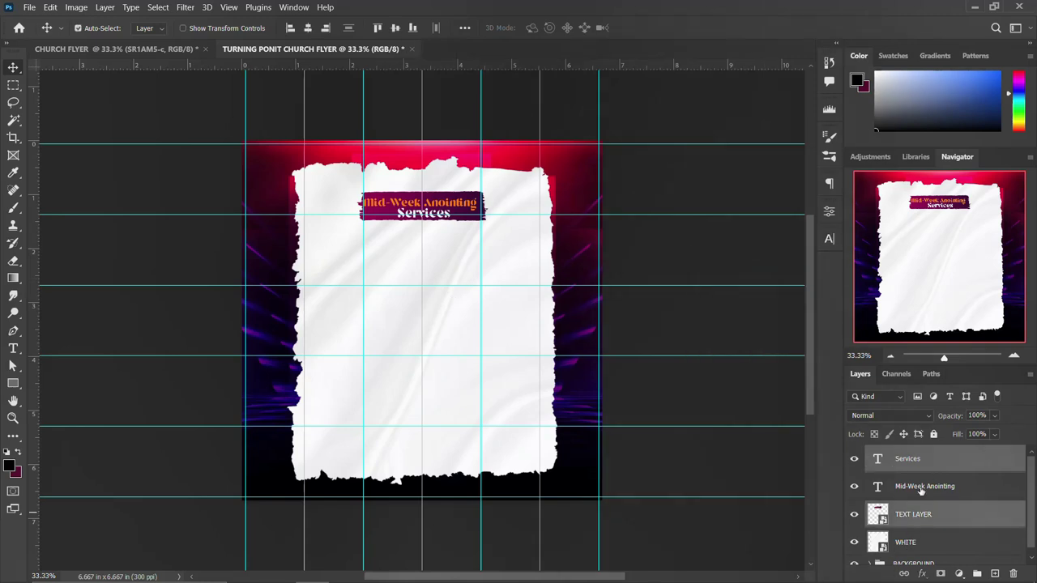
pyautogui.keyDown('ctrl'); pyautogui.click(920, 488); pyautogui.keyUp('ctrl')
pyautogui.hotkey('ctrl', 'g')
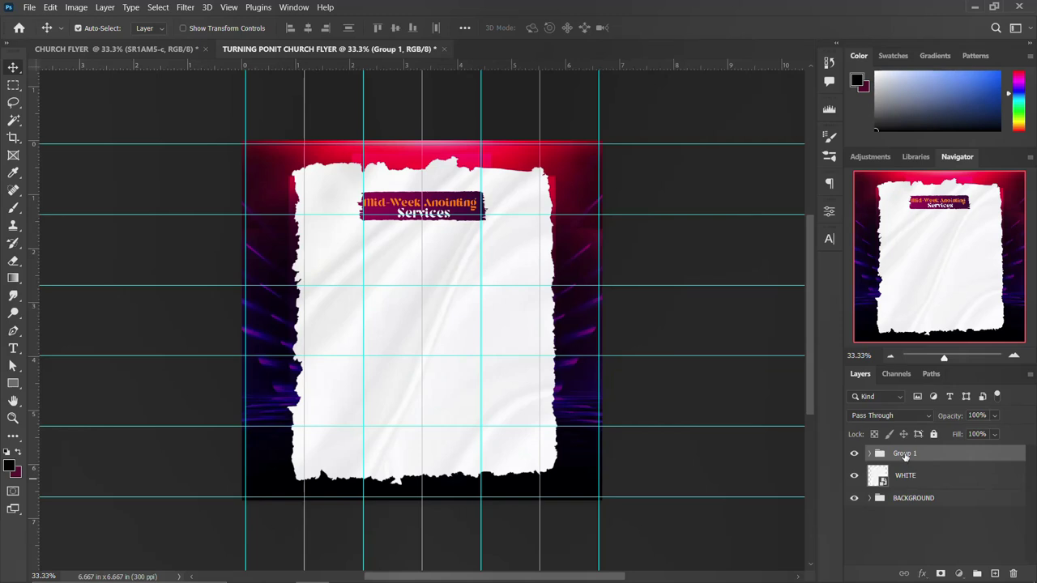
pyautogui.doubleClick(903, 453)
pyautogui.write('TOPS')
pyautogui.press('Return')
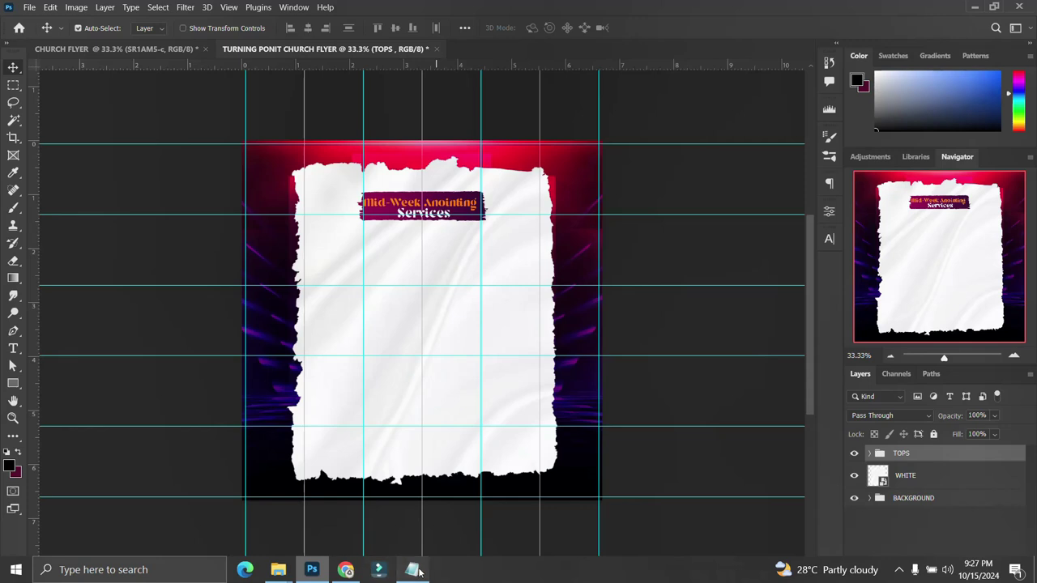
pyautogui.click(412, 569)
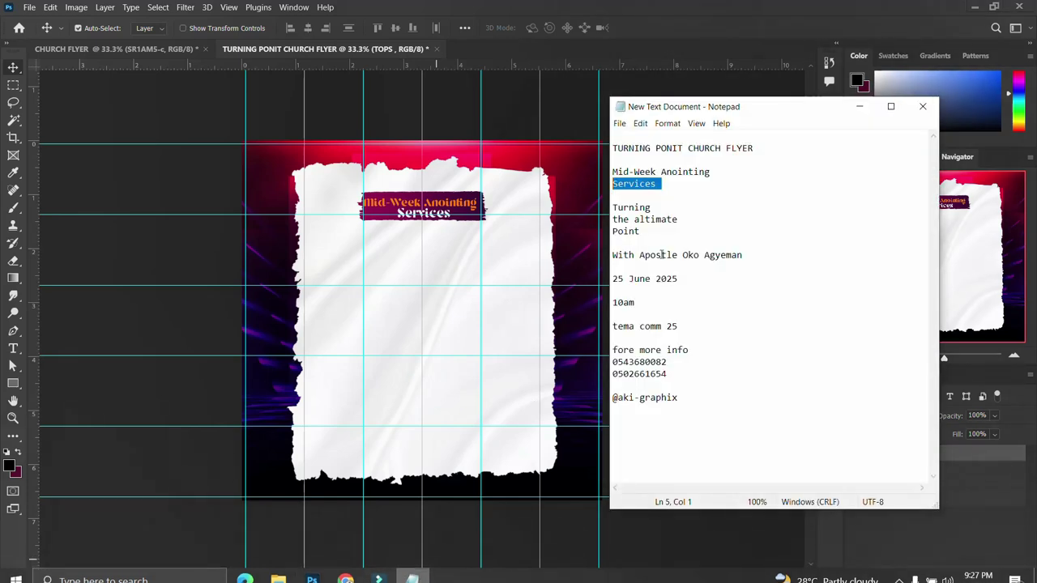
pyautogui.click(435, 266)
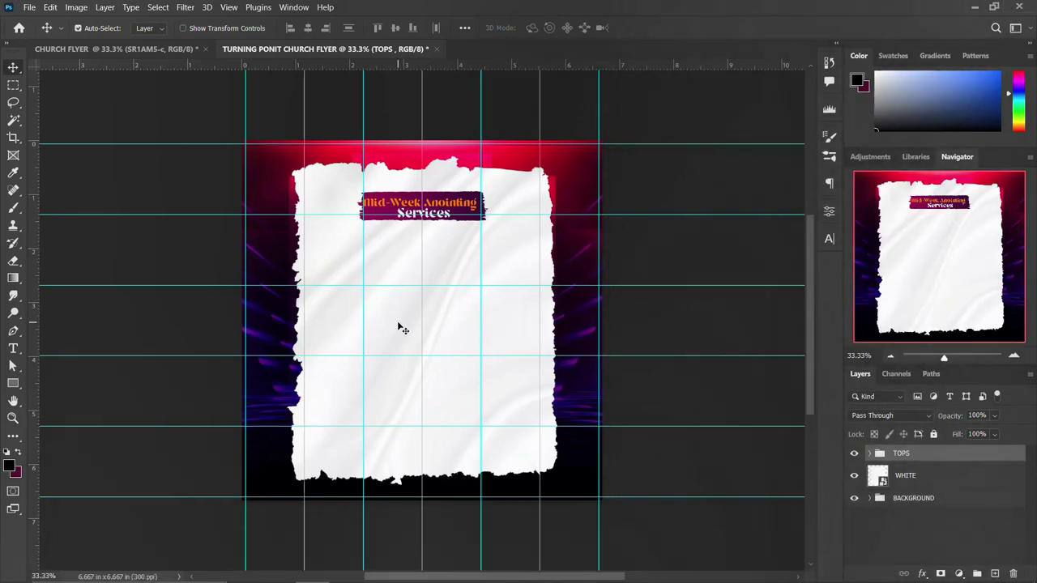
# - Type a 'Come Join Us' line below the title and bring up its text colour picker
pyautogui.press('t')
pyautogui.click(389, 243)
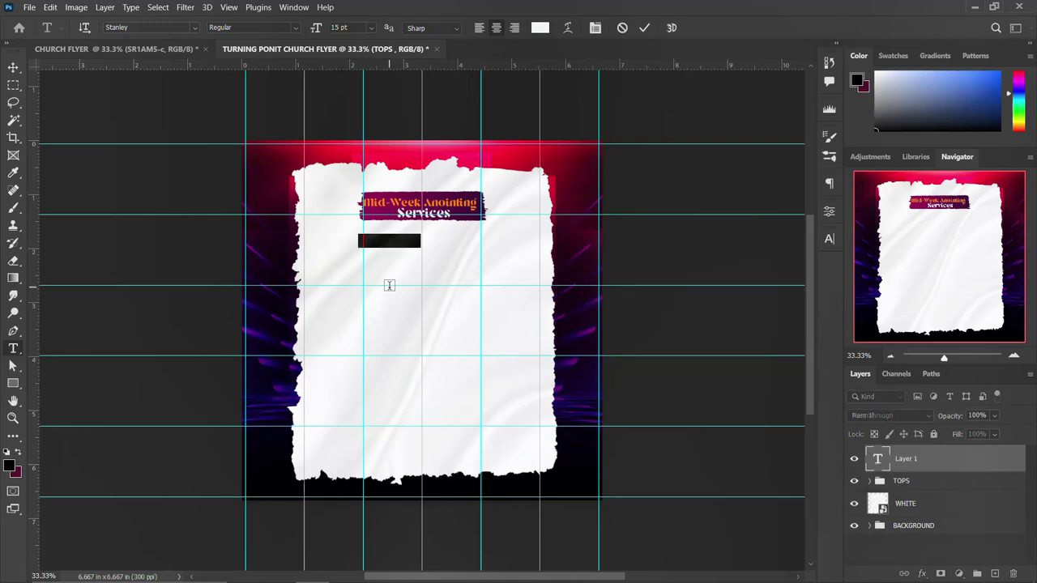
pyautogui.press('BackSpace')
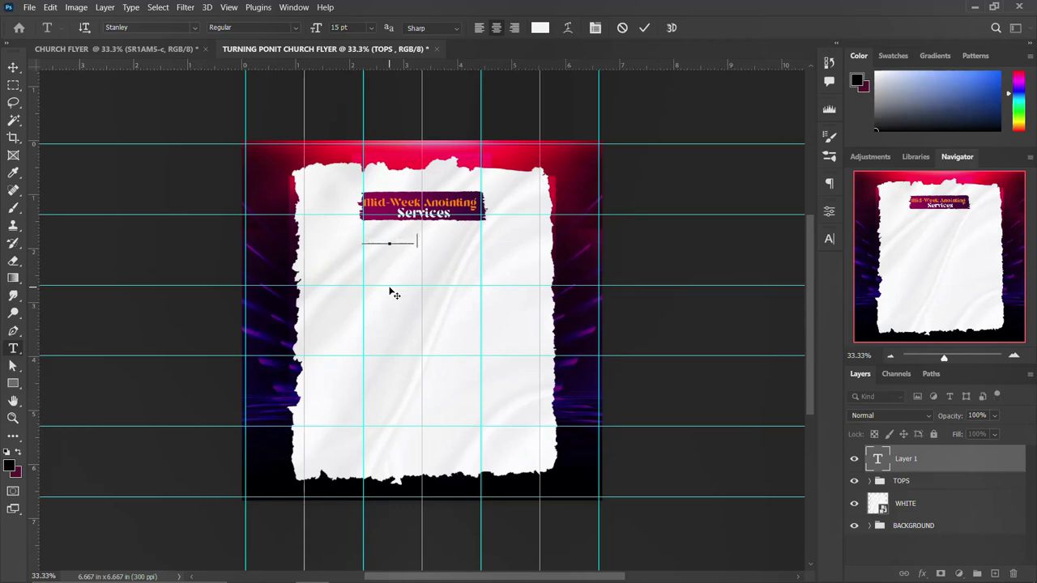
pyautogui.click(390, 293)
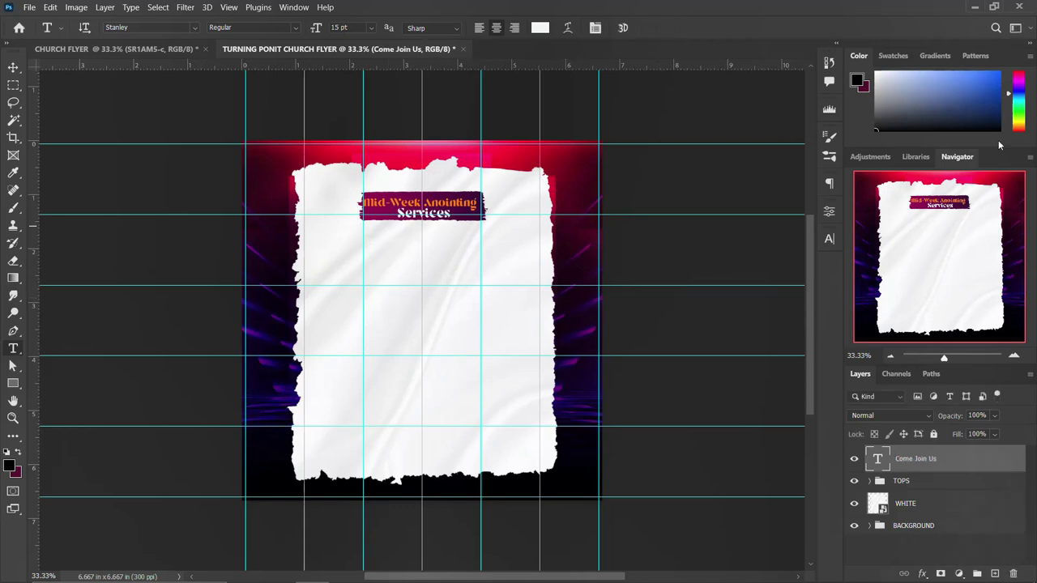
pyautogui.click(829, 240)
pyautogui.click(808, 319)
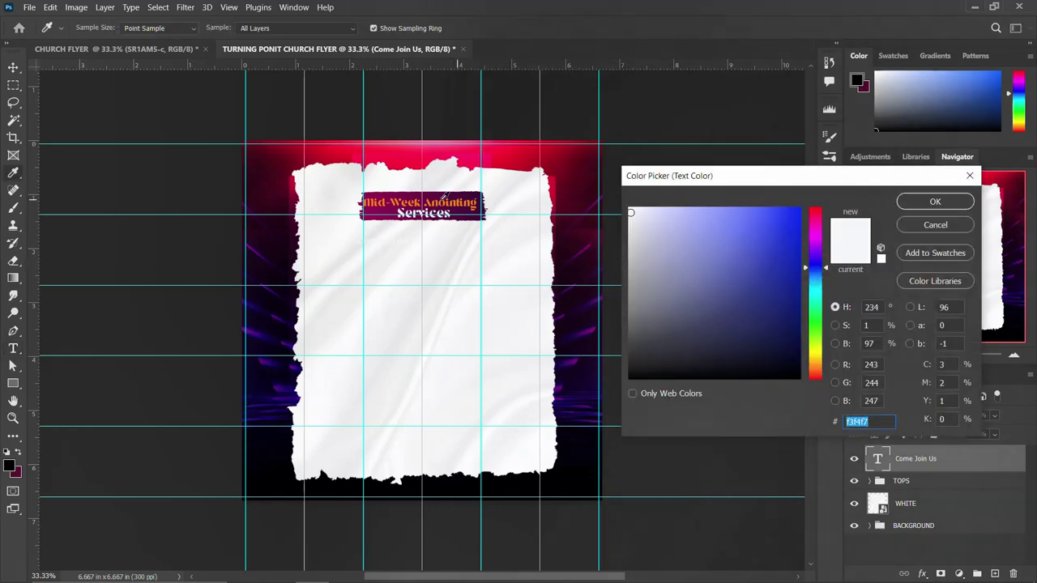
# - After trying a red, colour Come Join Us dark plum #380331 sampled from the title banner
pyautogui.click(379, 199)
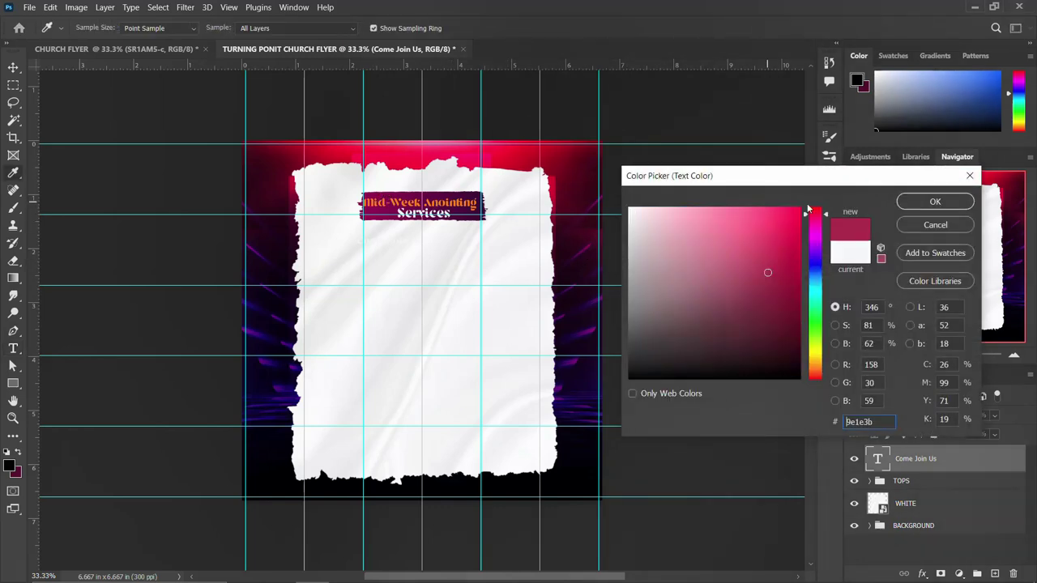
pyautogui.click(799, 243)
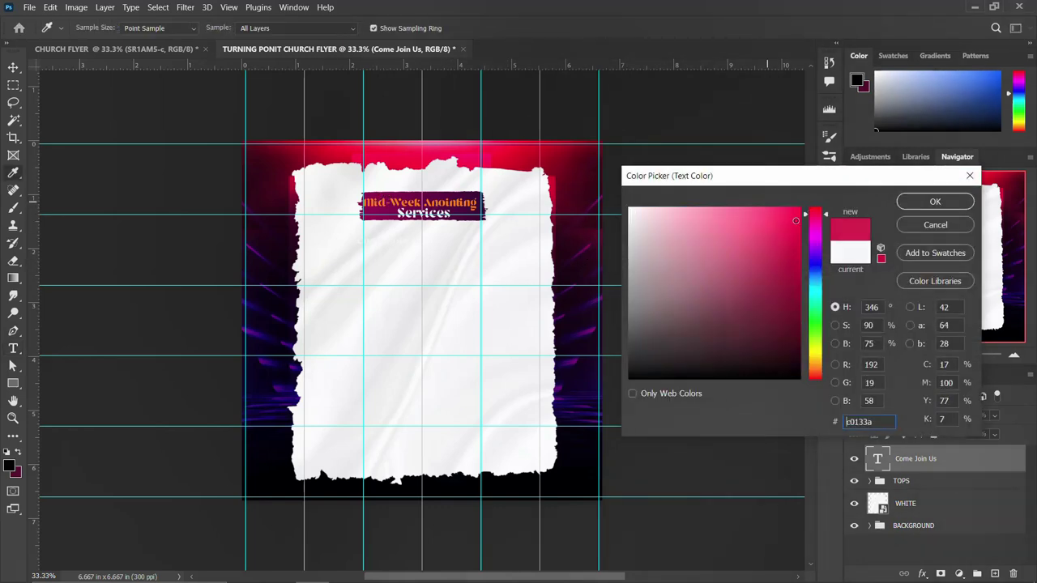
pyautogui.click(935, 201)
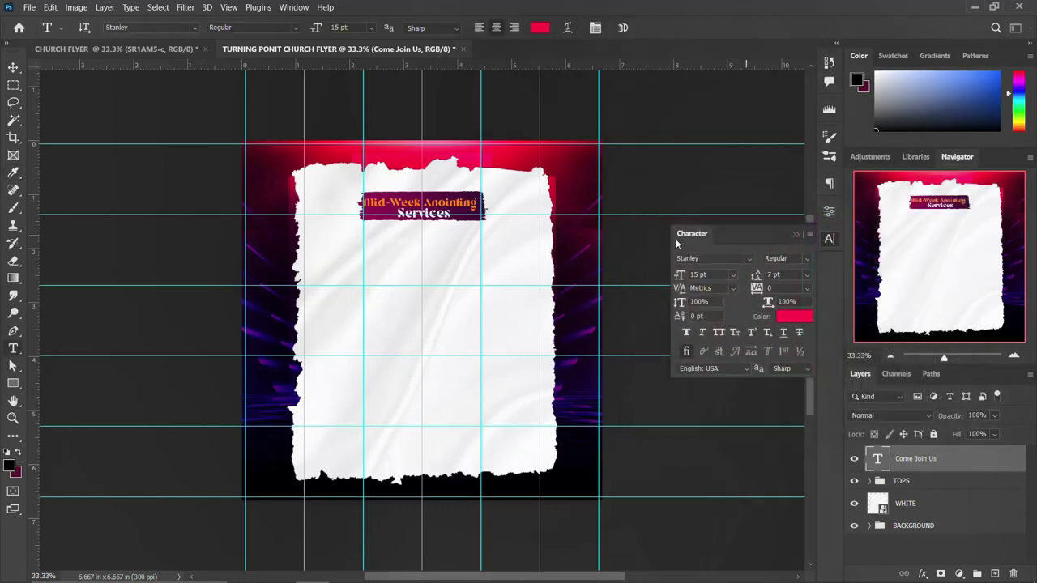
pyautogui.click(798, 319)
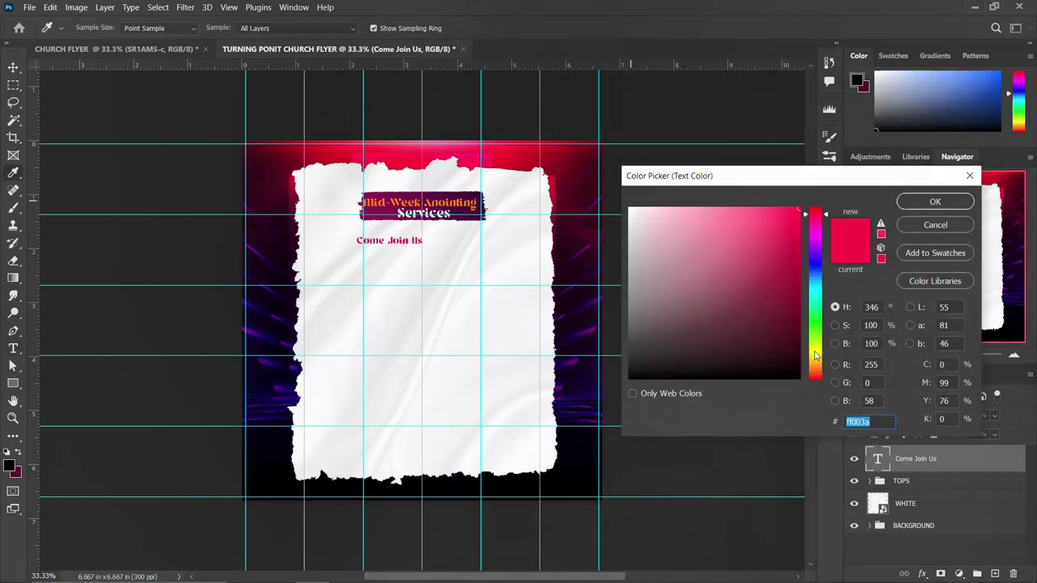
pyautogui.click(815, 355)
pyautogui.click(471, 209)
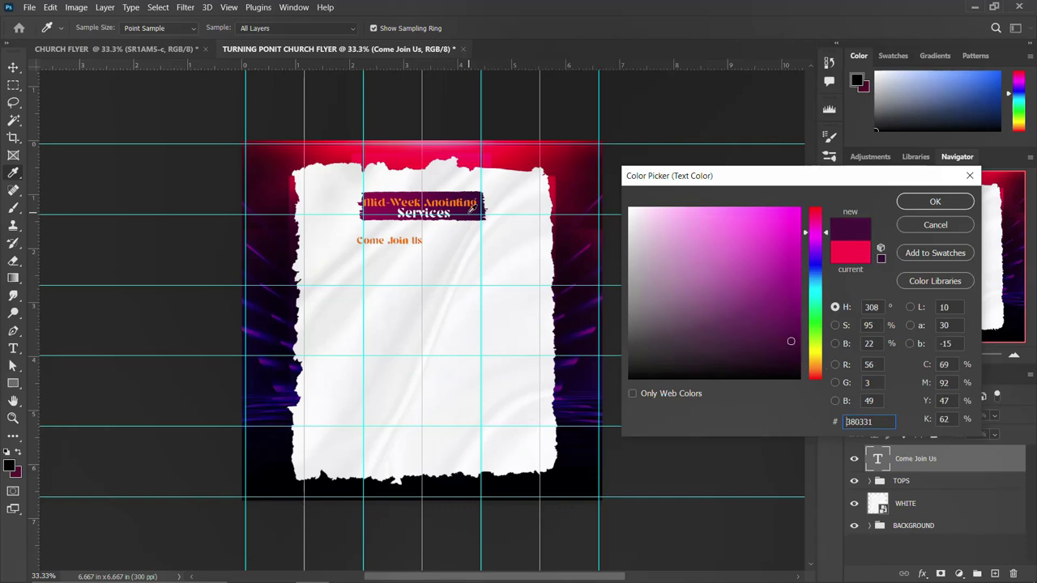
pyautogui.click(912, 201)
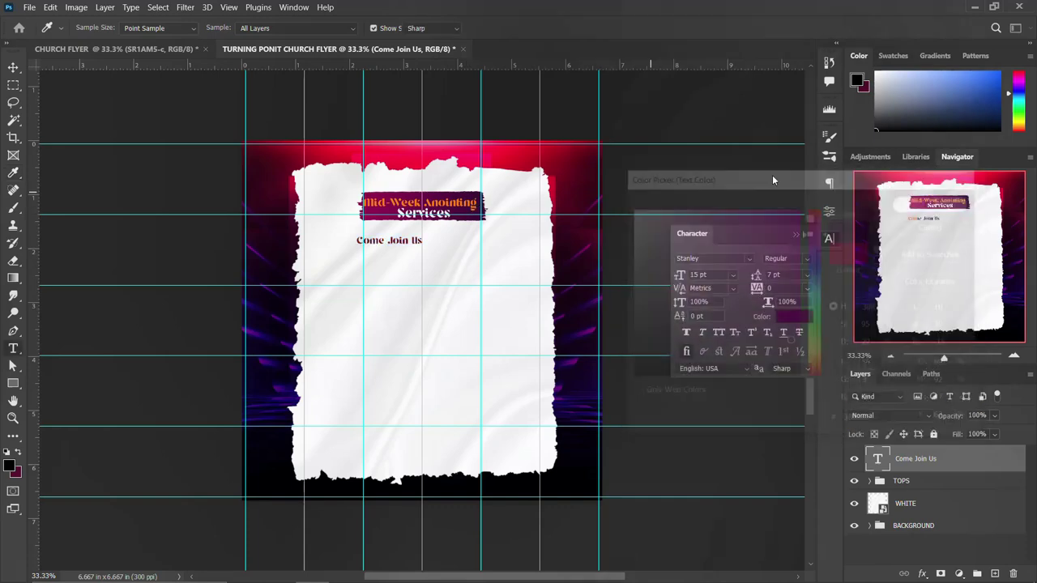
pyautogui.click(748, 259)
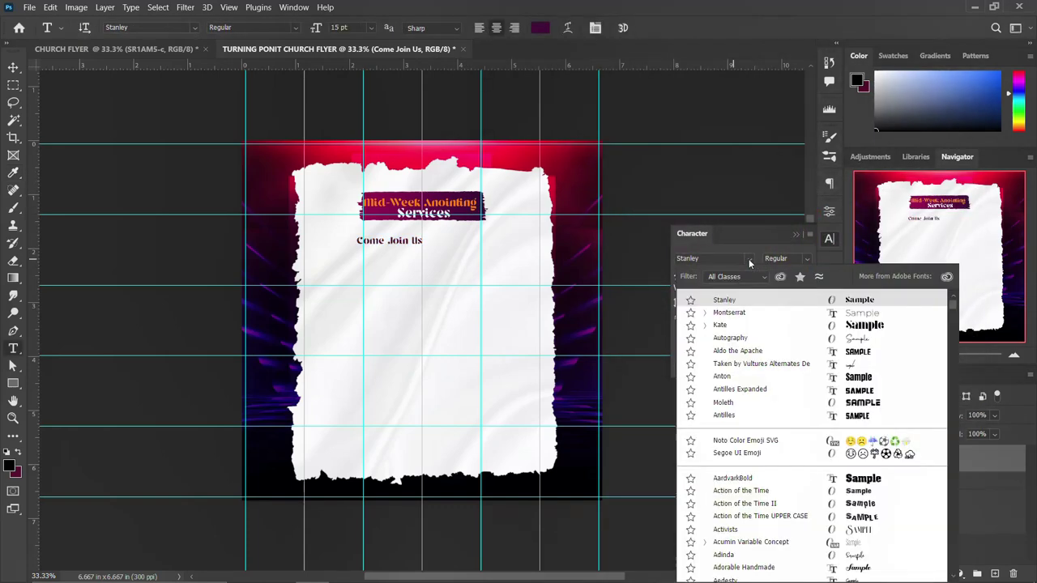
# - Set Come Join Us in the Autography font at 20 pt
pyautogui.click(727, 338)
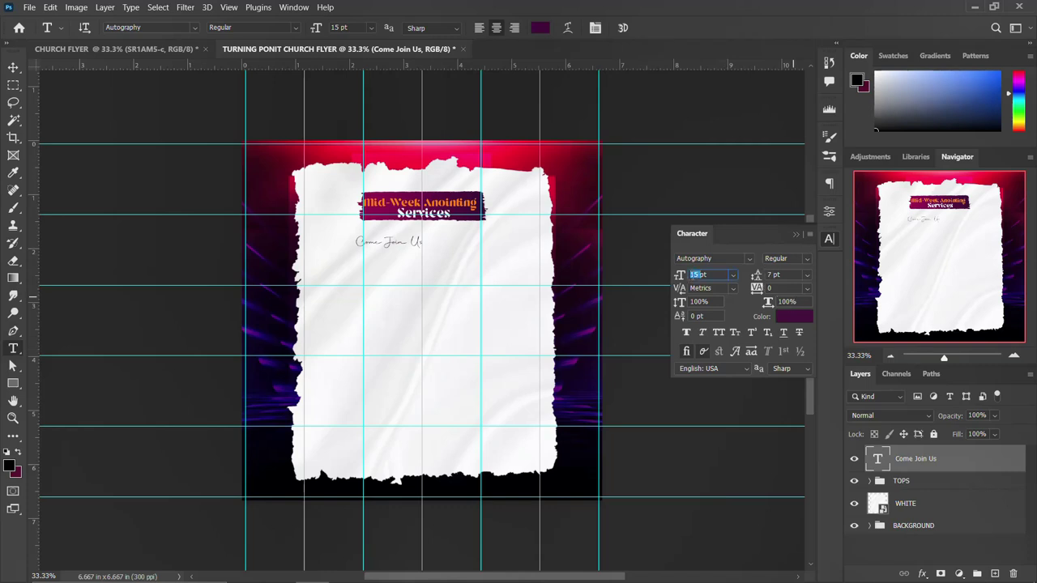
pyautogui.press('Return')
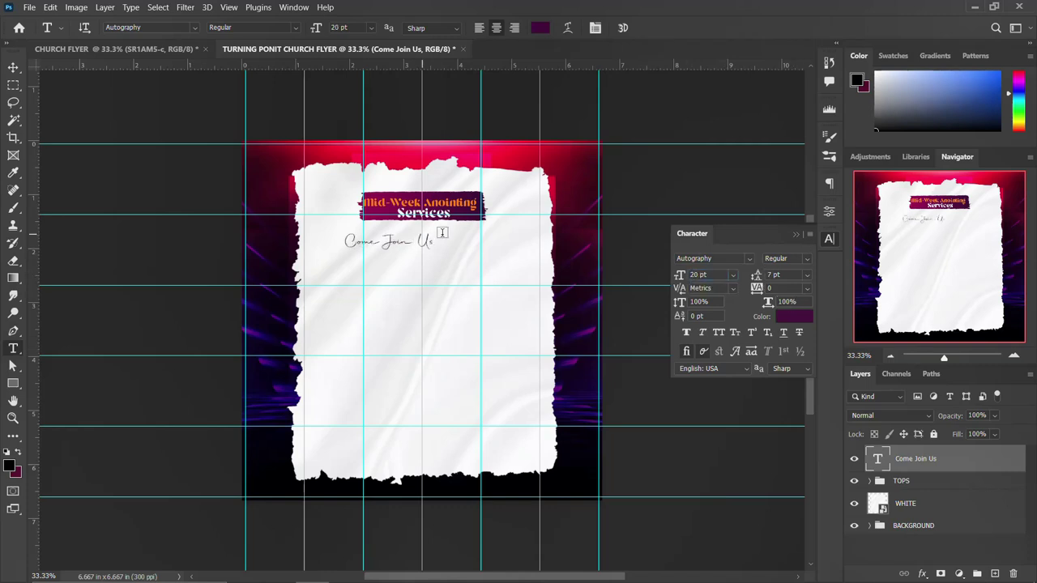
pyautogui.click(830, 240)
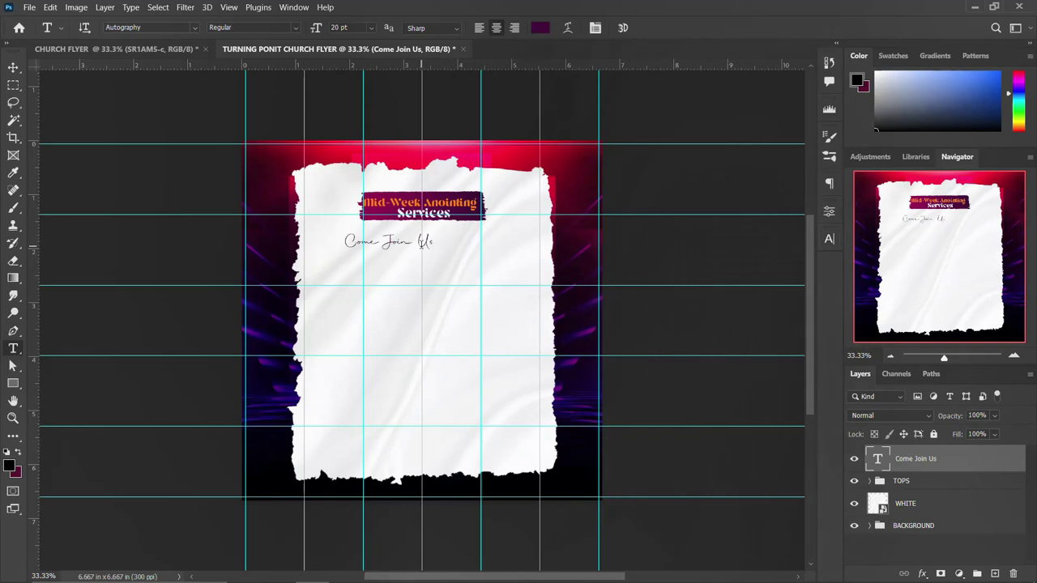
# - Centre the Come Join Us line under the title
pyautogui.hotkey('ctrl', 't')
pyautogui.moveTo(403, 242); pyautogui.dragTo(435, 238)
pyautogui.press('Return')
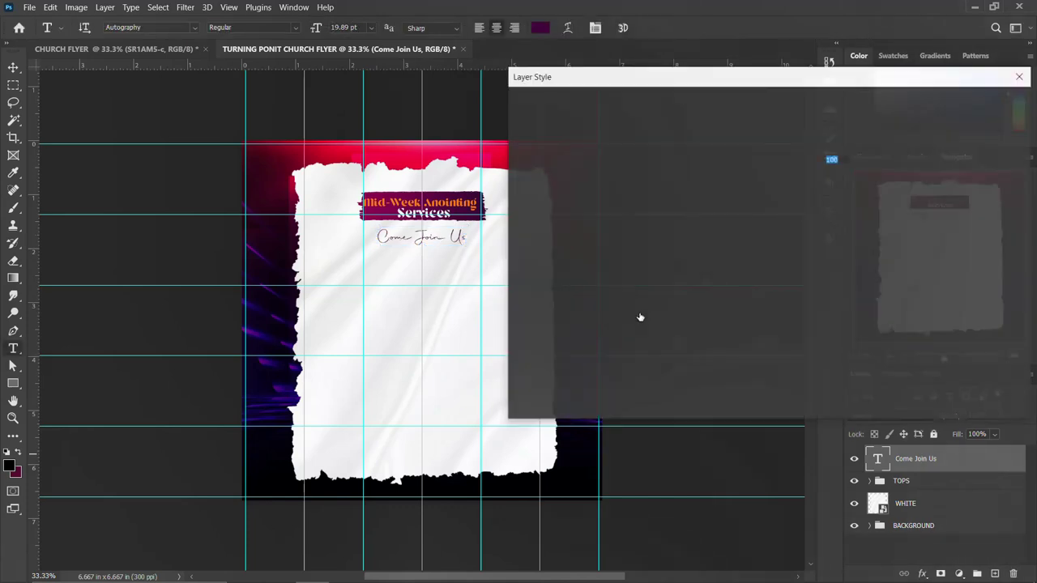
# - Add an 8 px white outside Stroke layer style to the Come Join Us text
pyautogui.click(550, 229)
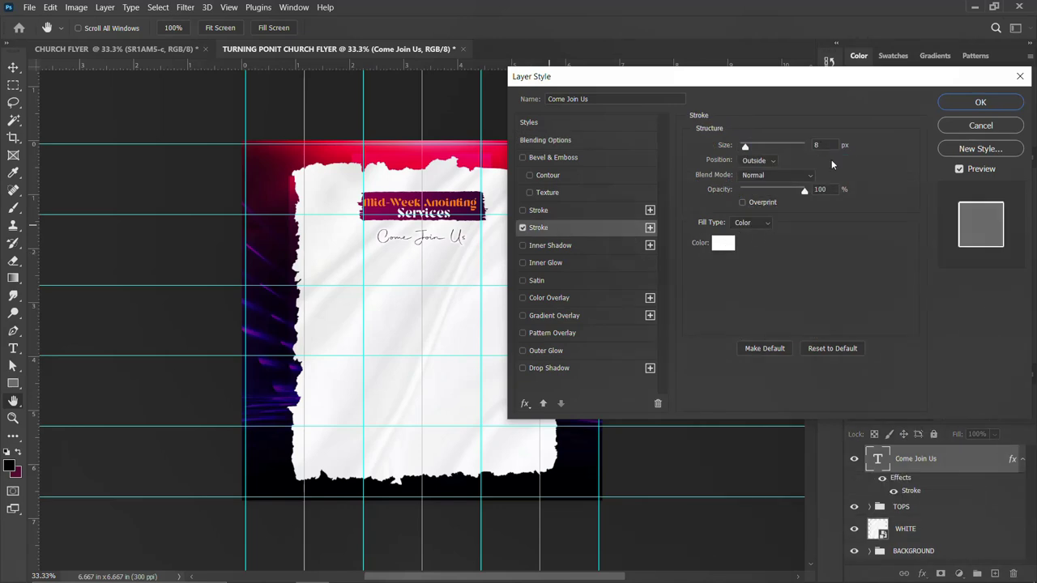
pyautogui.click(980, 102)
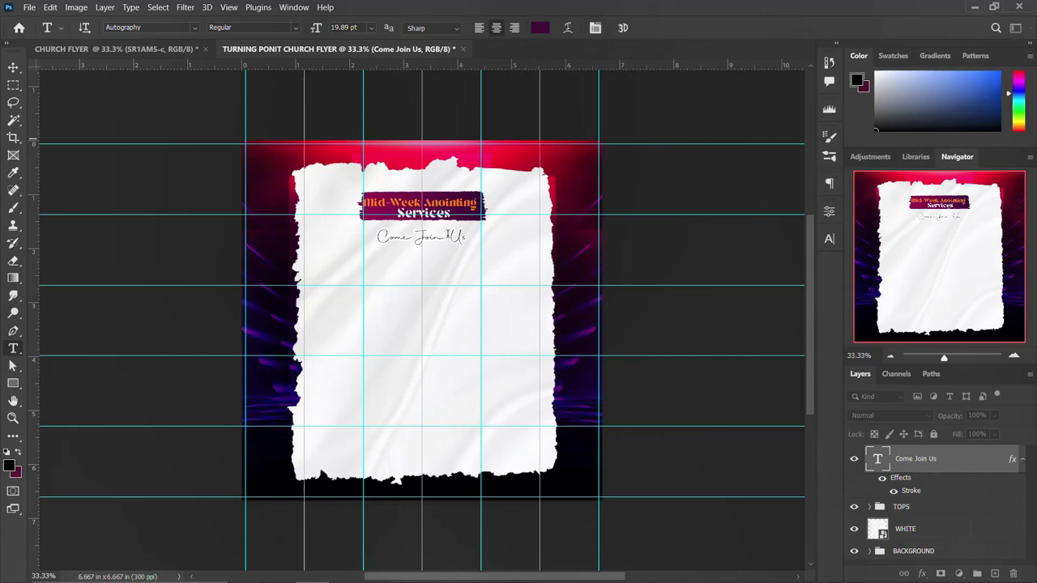
pyautogui.press('v')
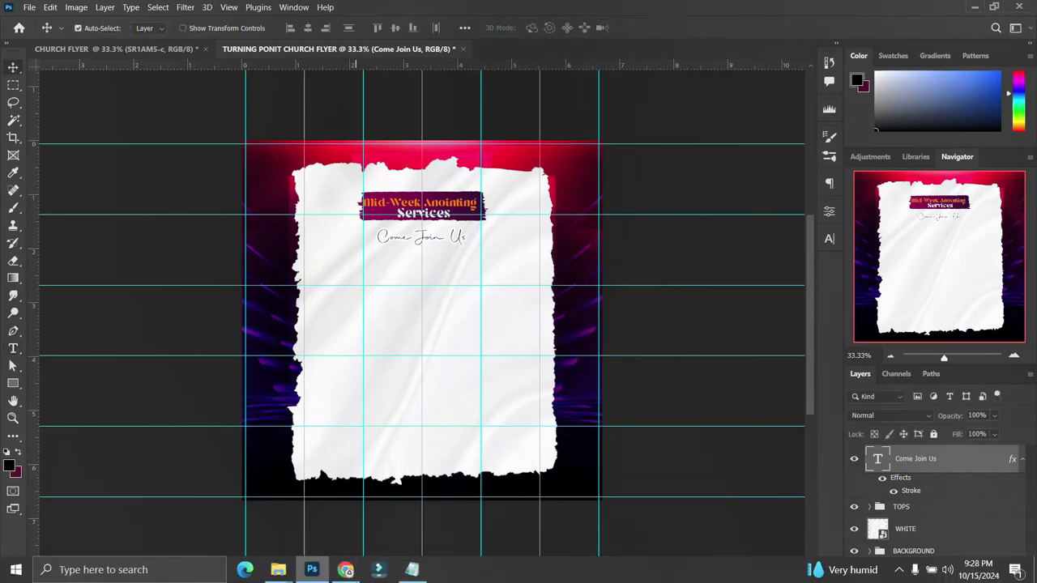
# - Look up the word 'Turning' in the Notepad flyer notes
pyautogui.click(380, 571)
pyautogui.moveTo(666, 212); pyautogui.dragTo(613, 208)
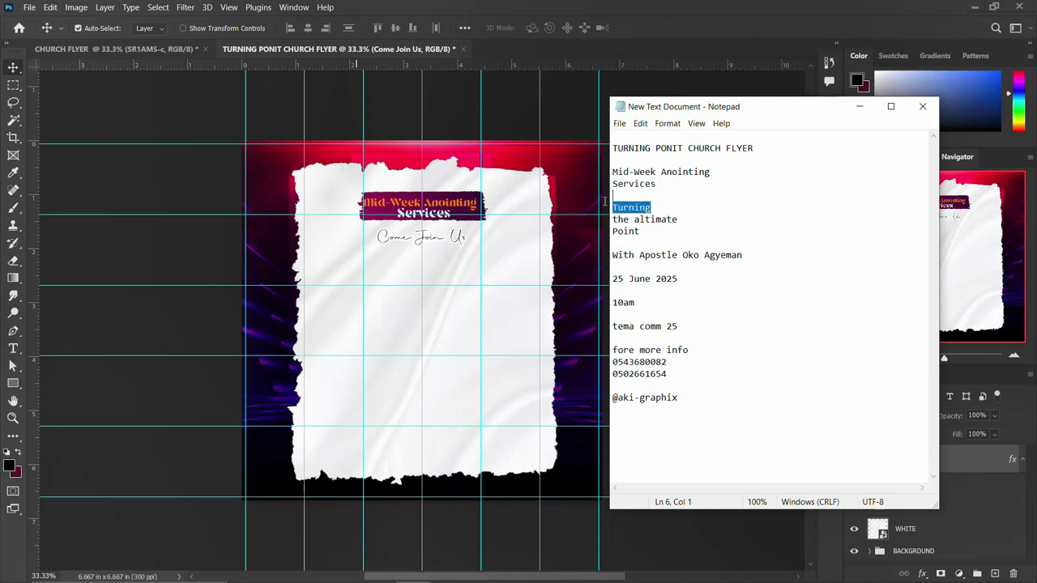
pyautogui.click(607, 204)
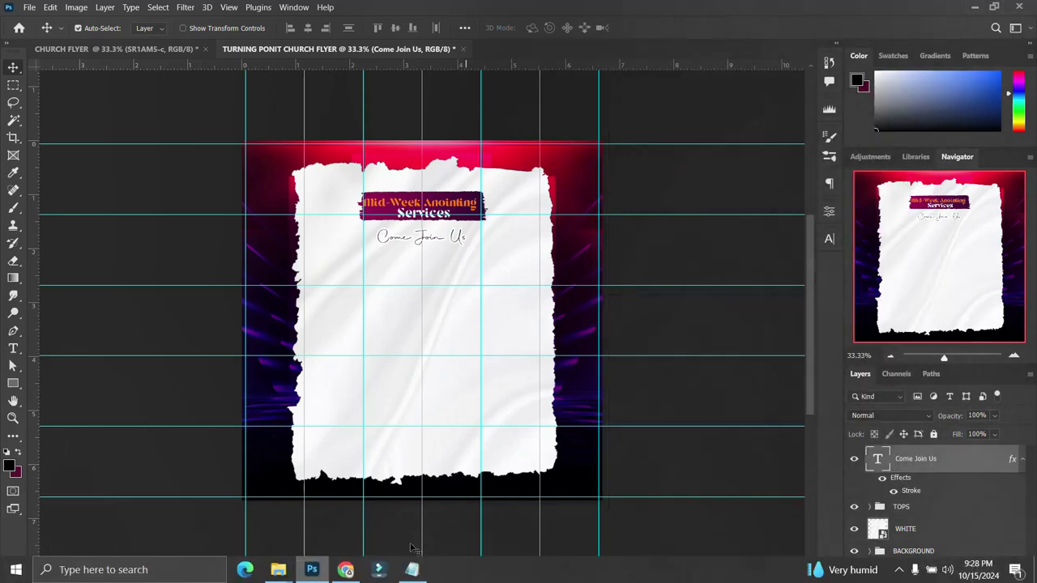
pyautogui.click(411, 572)
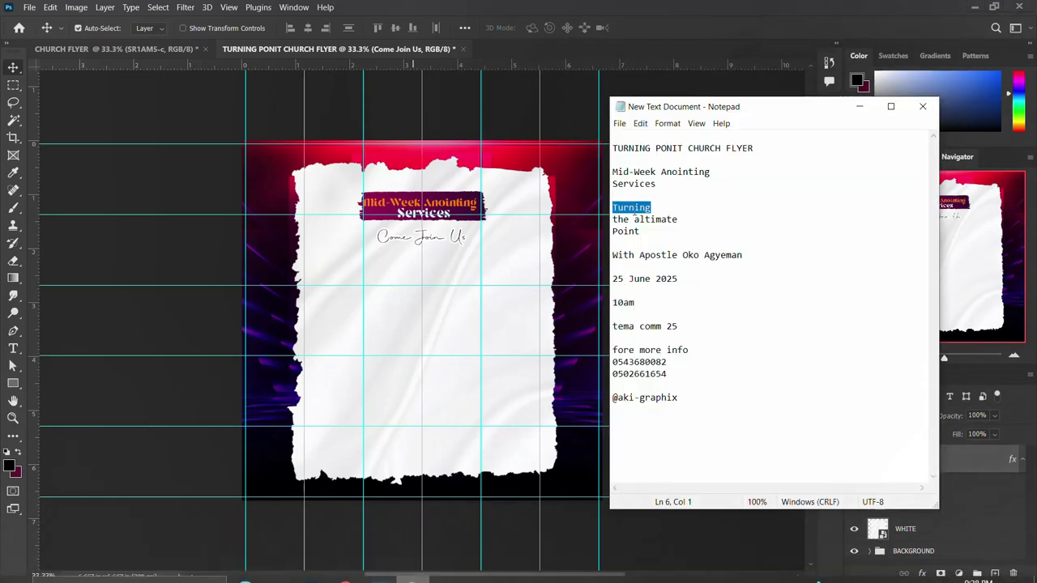
pyautogui.doubleClick(633, 209)
pyautogui.click(346, 258)
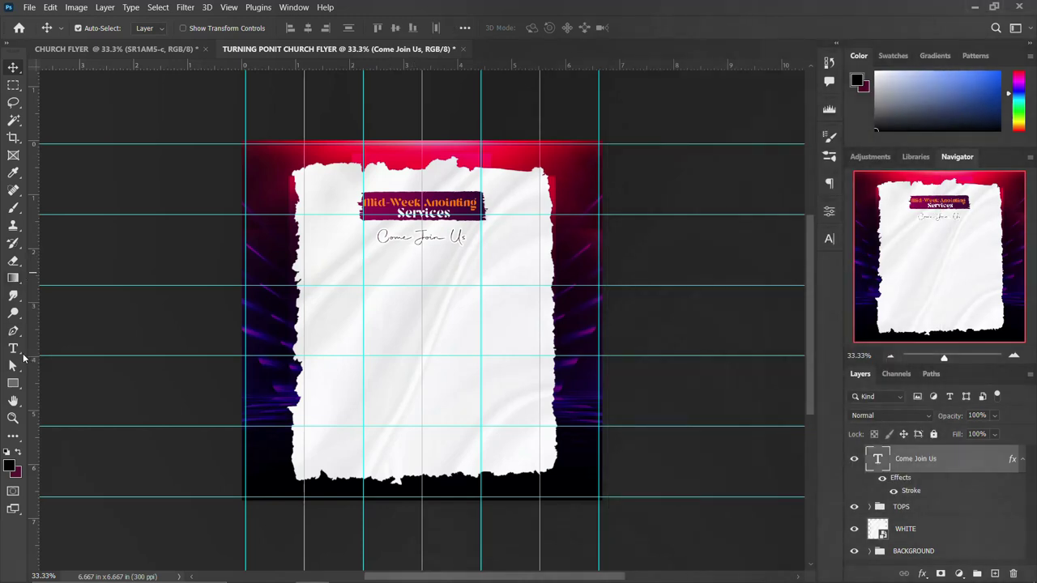
# - Add a 'Turning' text line below Come Join Us and scale it up to about 68 pt
pyautogui.press('t')
pyautogui.click(382, 267)
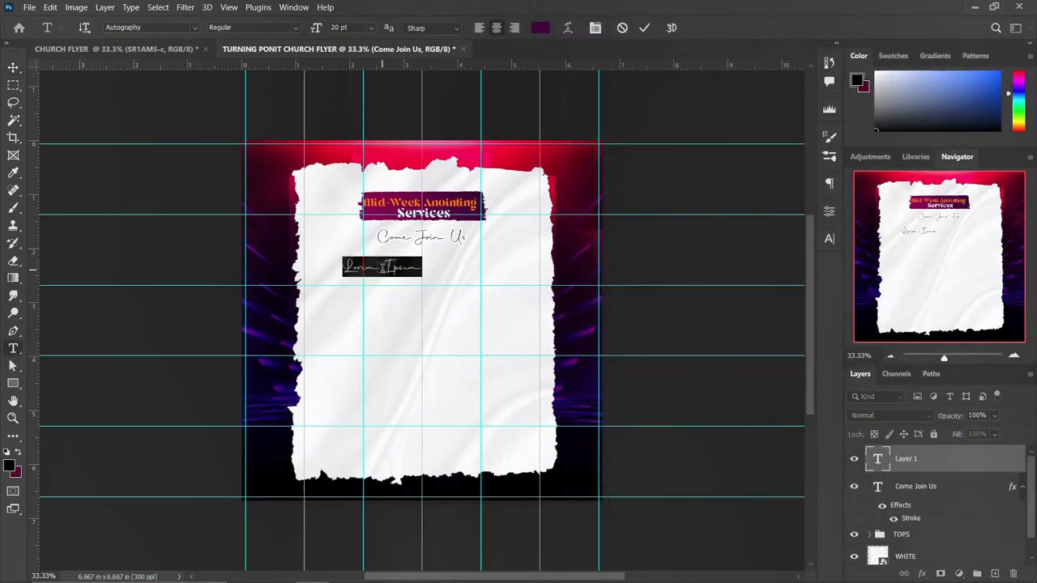
pyautogui.write('Turning')
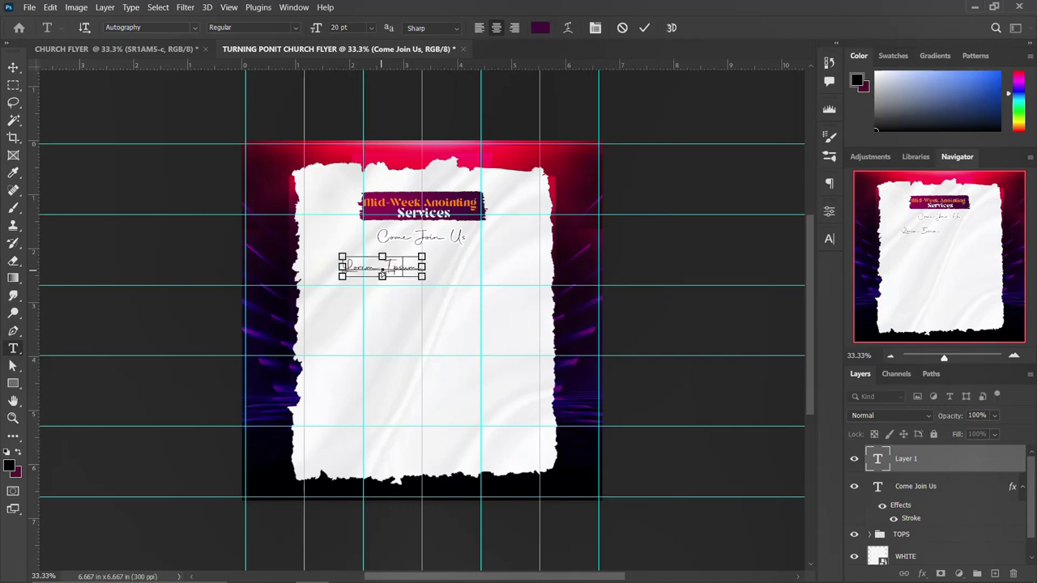
pyautogui.click(387, 284)
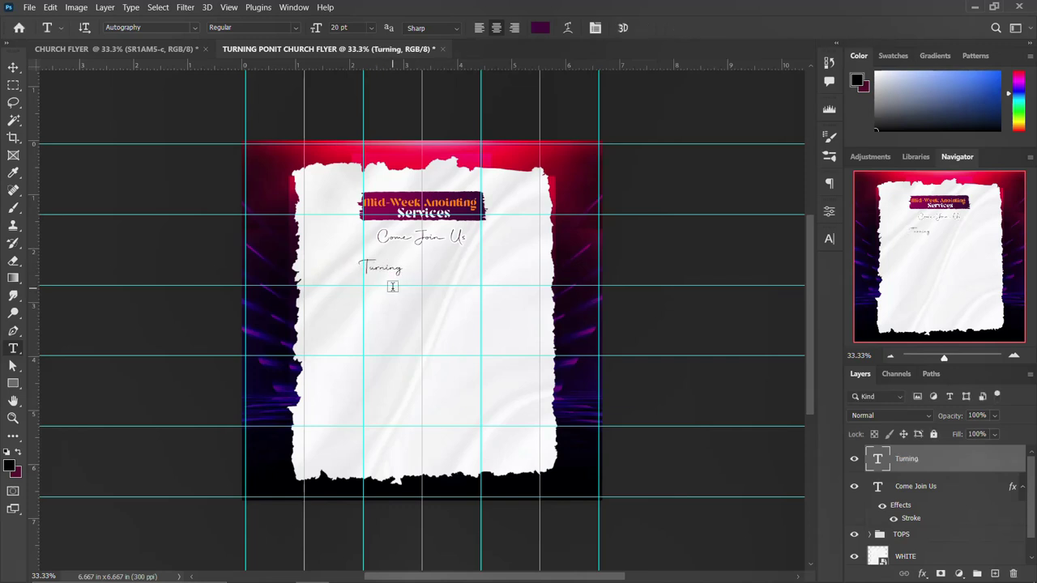
pyautogui.hotkey('ctrl', 't')
pyautogui.moveTo(401, 277); pyautogui.dragTo(435, 278)
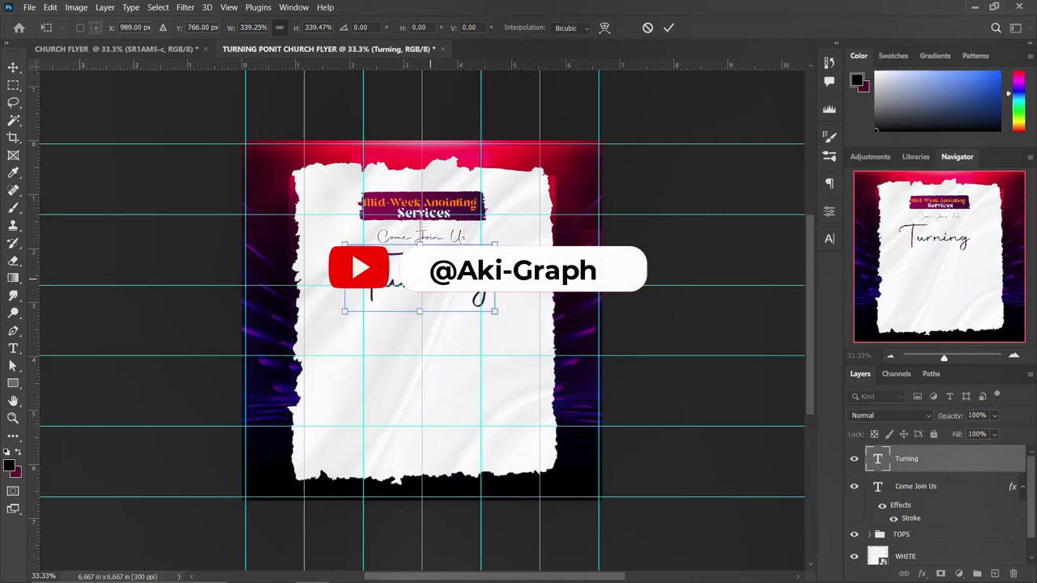
pyautogui.press('Return')
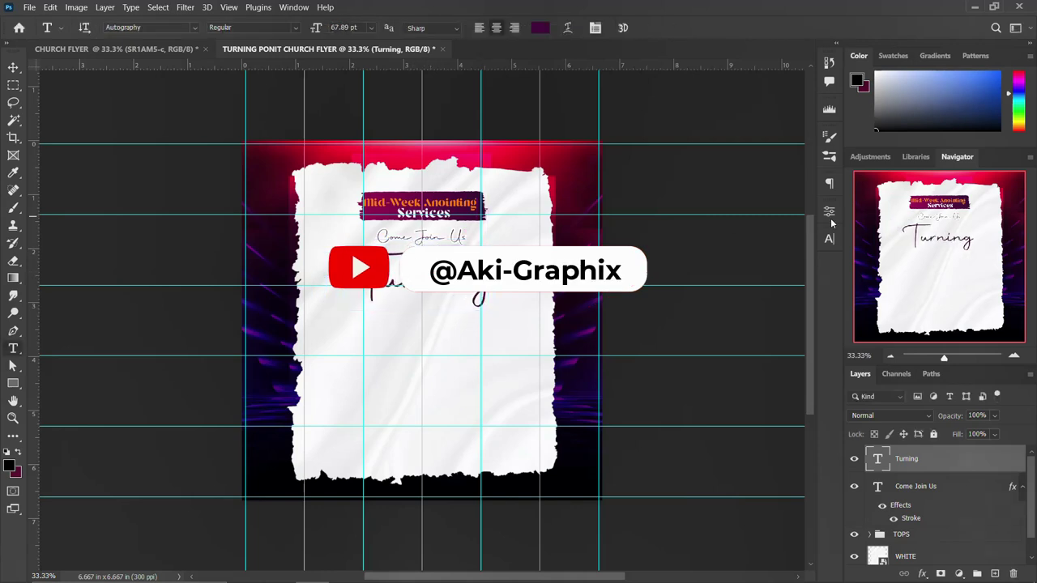
pyautogui.click(829, 239)
pyautogui.click(750, 259)
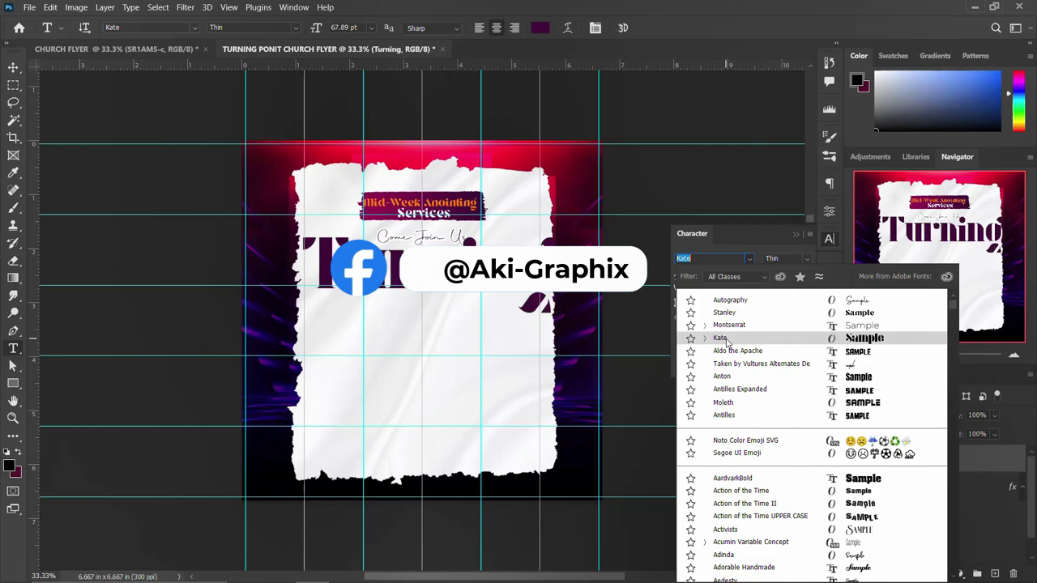
# - Set Turning in the Kate font at 50 pt and nudge it into place
pyautogui.click(723, 339)
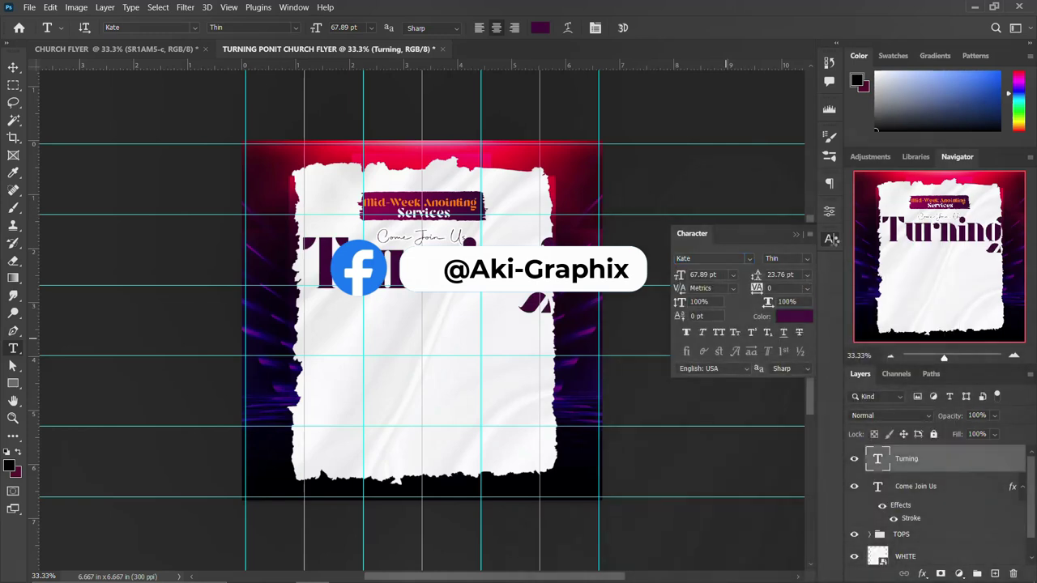
pyautogui.doubleClick(702, 275)
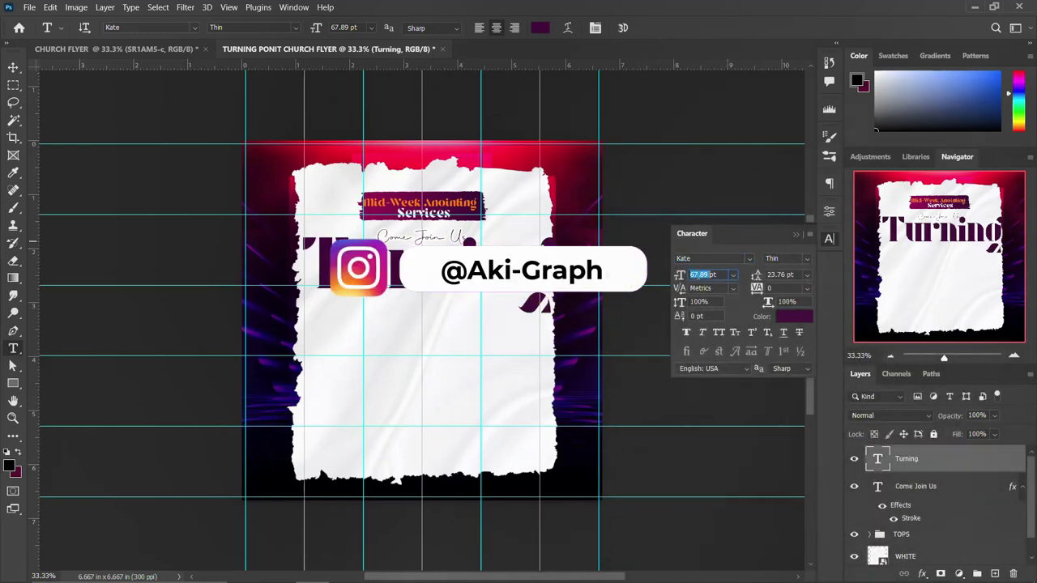
pyautogui.write('50')
pyautogui.press('Return')
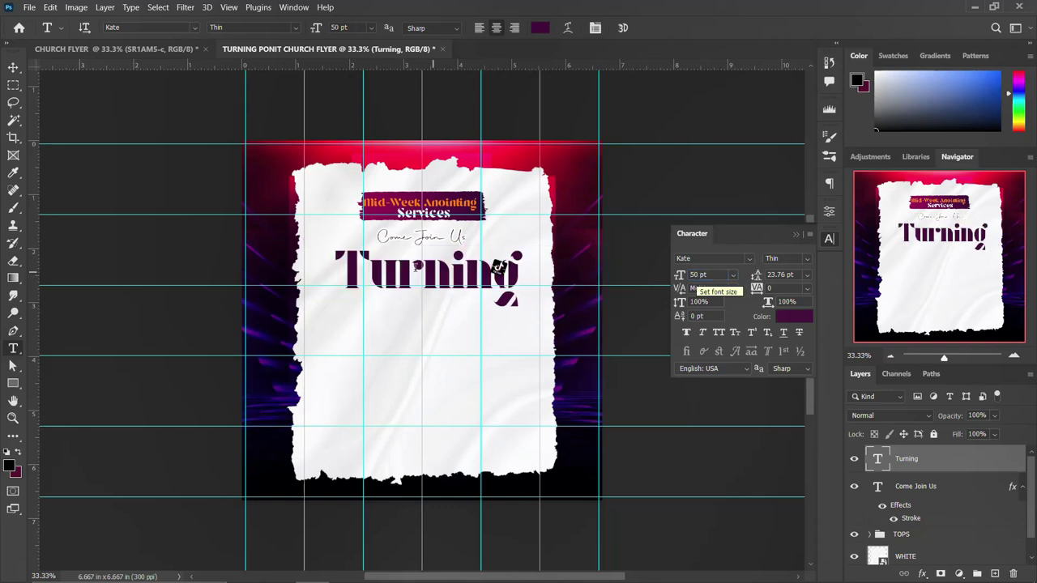
pyautogui.click(829, 238)
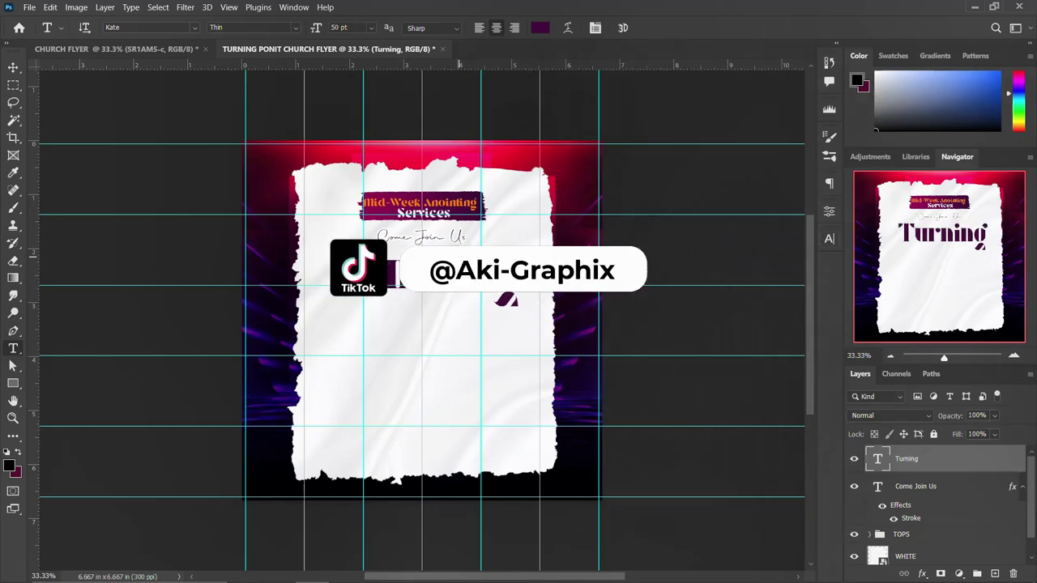
pyautogui.press('v')
pyautogui.moveTo(433, 270); pyautogui.dragTo(433, 270)
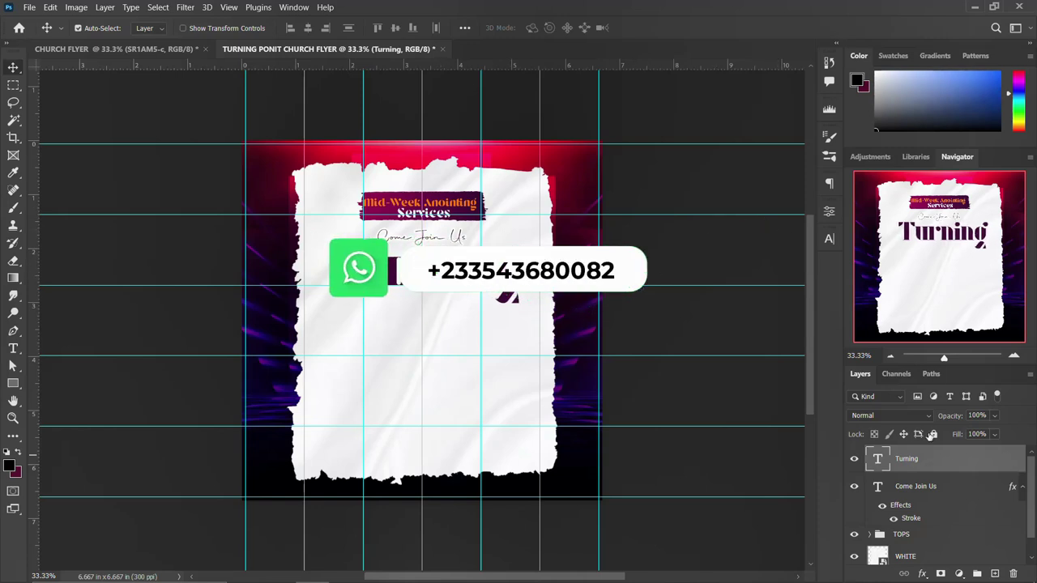
# - Apply an orange preset Gradient Overlay to Turning, repositioned across the word (0°, 150% scale)
pyautogui.doubleClick(976, 469)
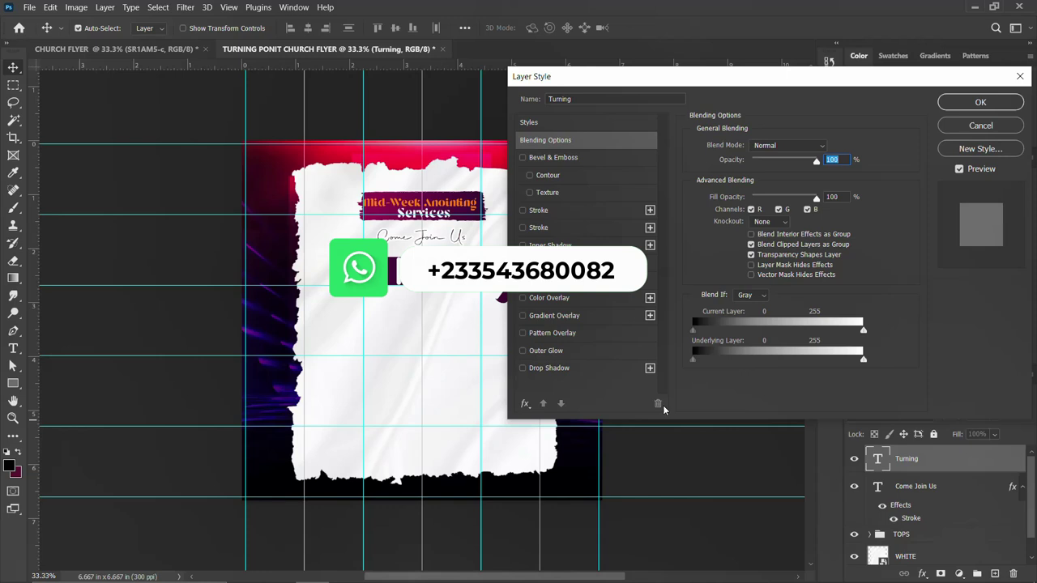
pyautogui.click(543, 317)
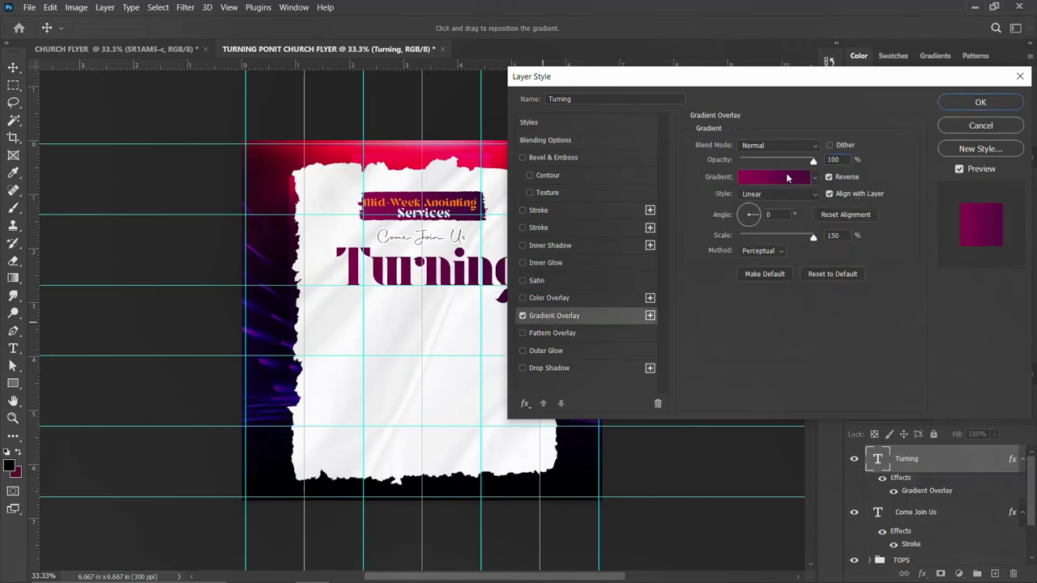
pyautogui.click(786, 176)
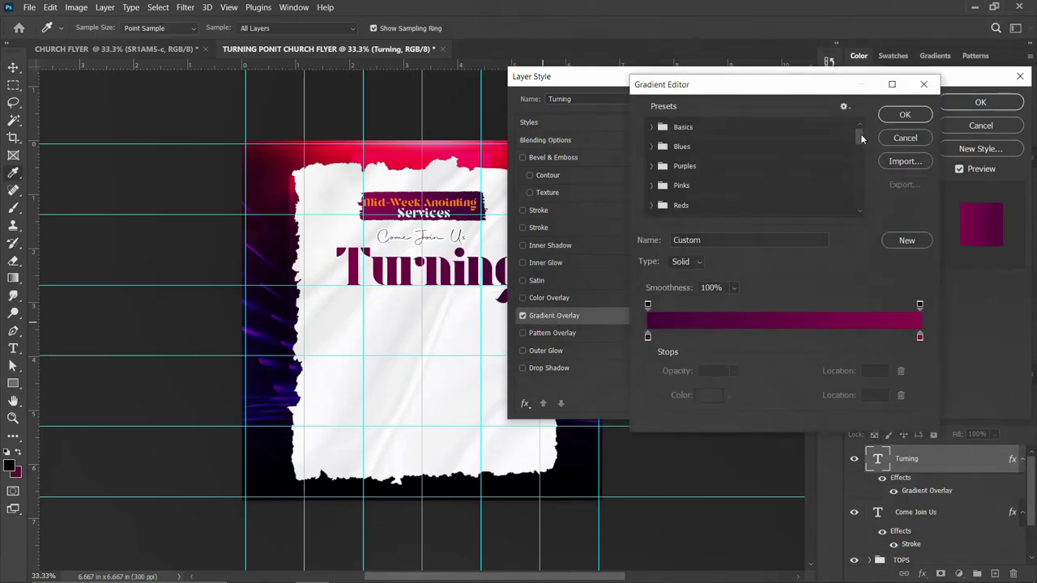
pyautogui.moveTo(860, 133); pyautogui.dragTo(852, 210)
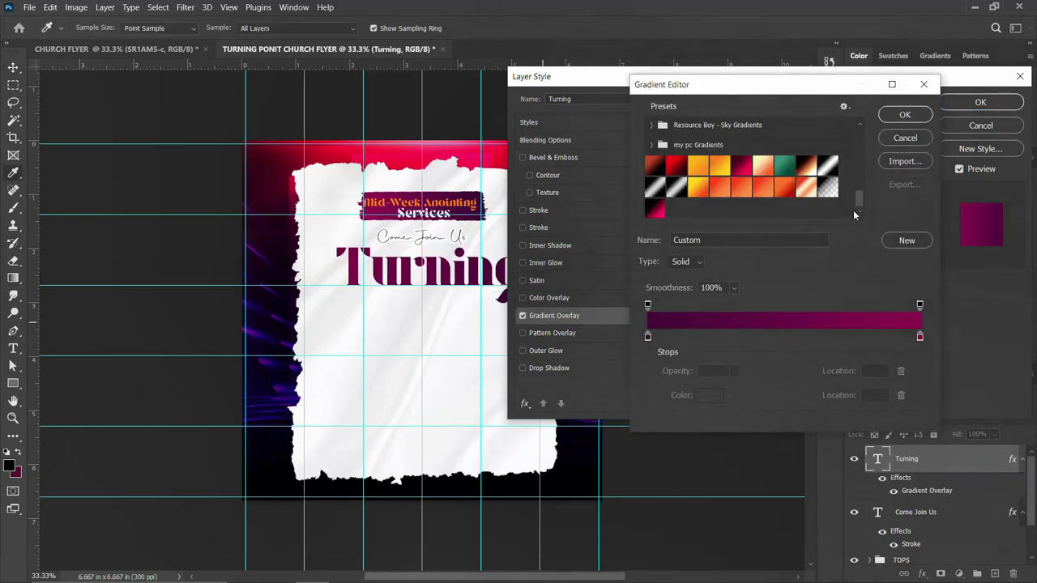
pyautogui.click(909, 240)
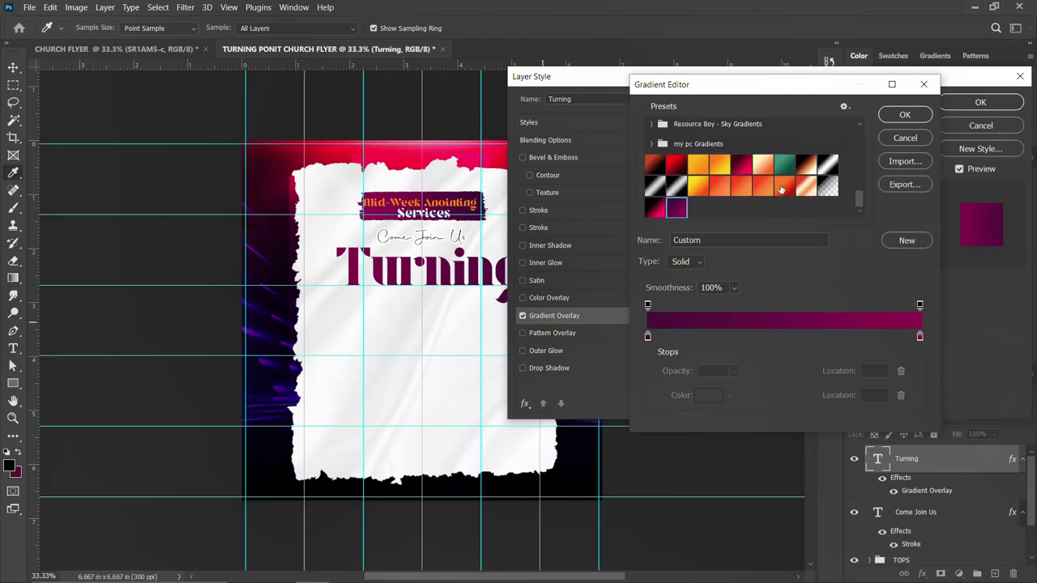
pyautogui.click(781, 186)
pyautogui.click(905, 115)
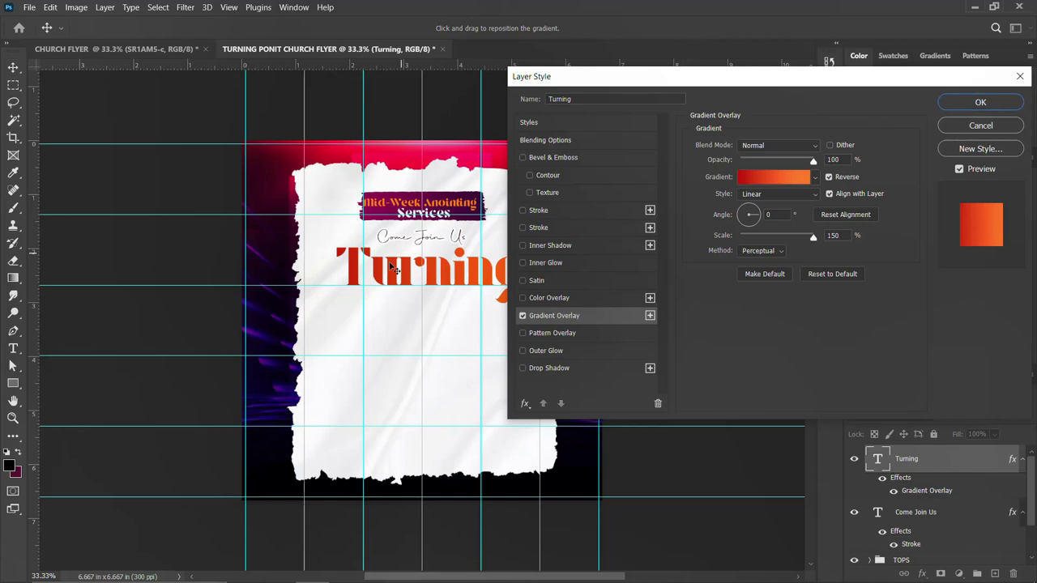
pyautogui.hscroll(1, 412, 276)
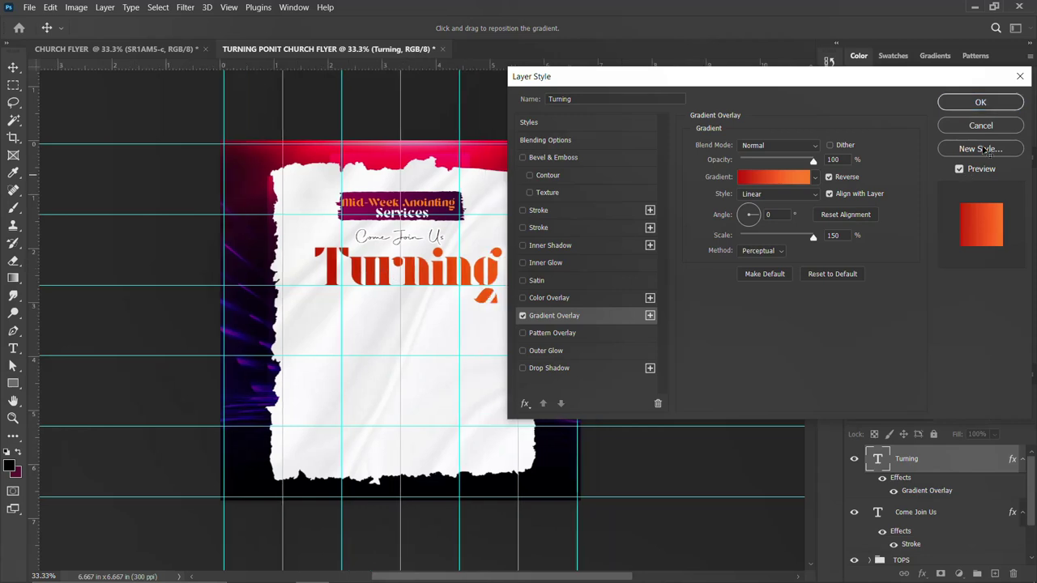
pyautogui.hscroll(4, 307, 276)
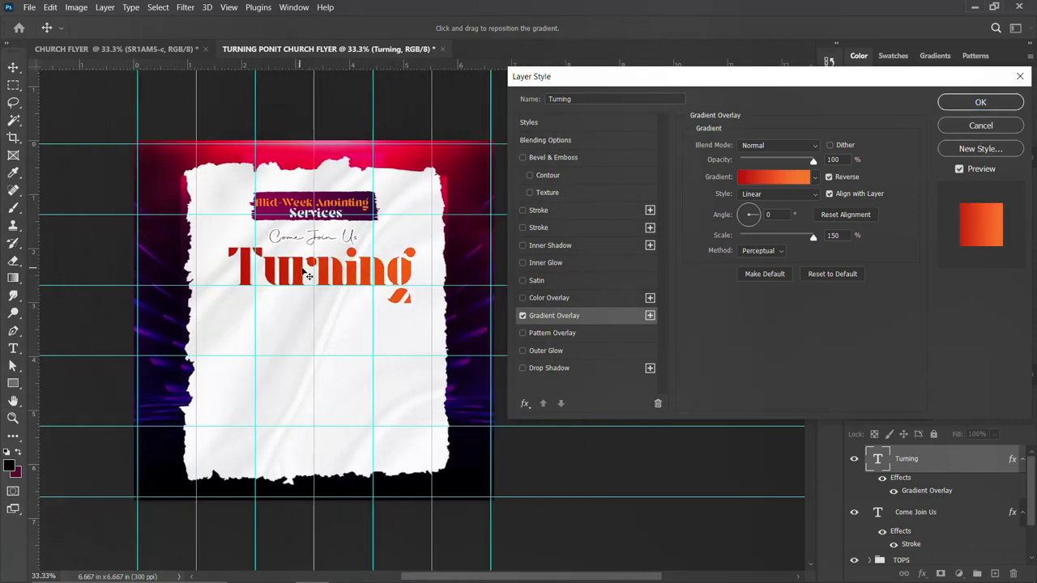
pyautogui.moveTo(308, 277); pyautogui.dragTo(370, 266)
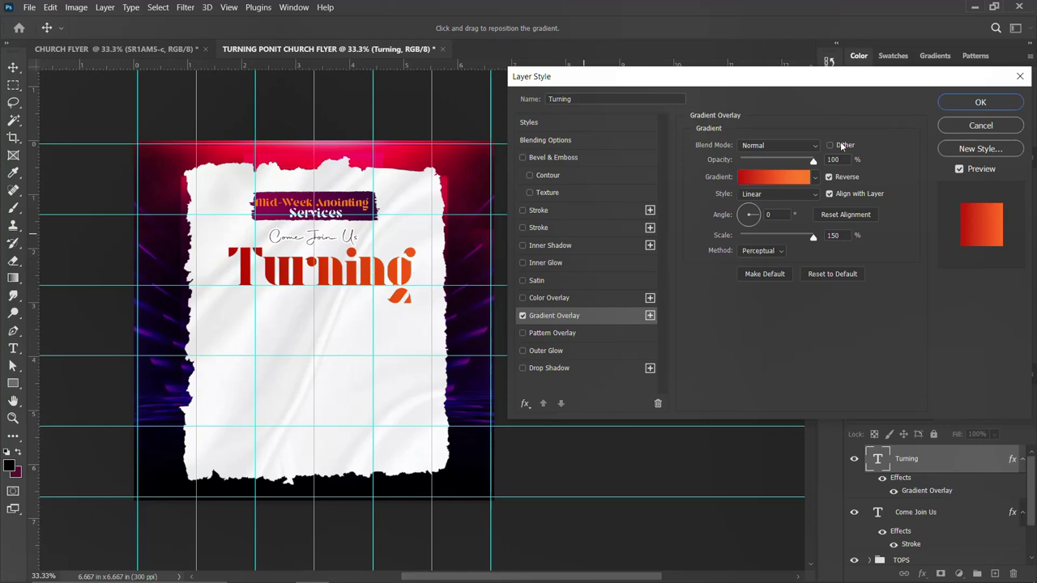
pyautogui.click(976, 103)
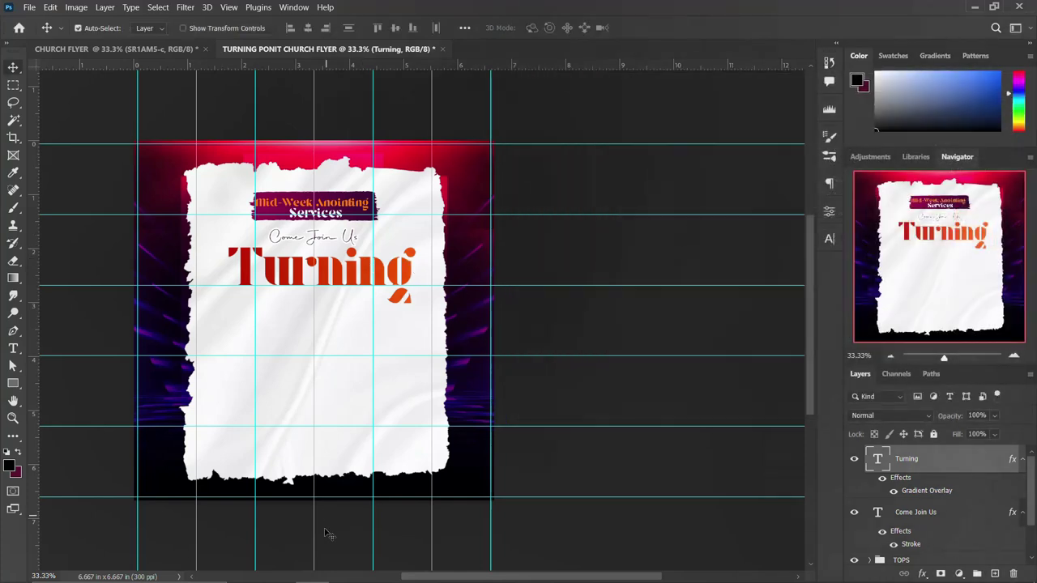
# - Shrink the Turning title to about 86% and shift it up and left
pyautogui.moveTo(418, 580); pyautogui.dragTo(380, 579)
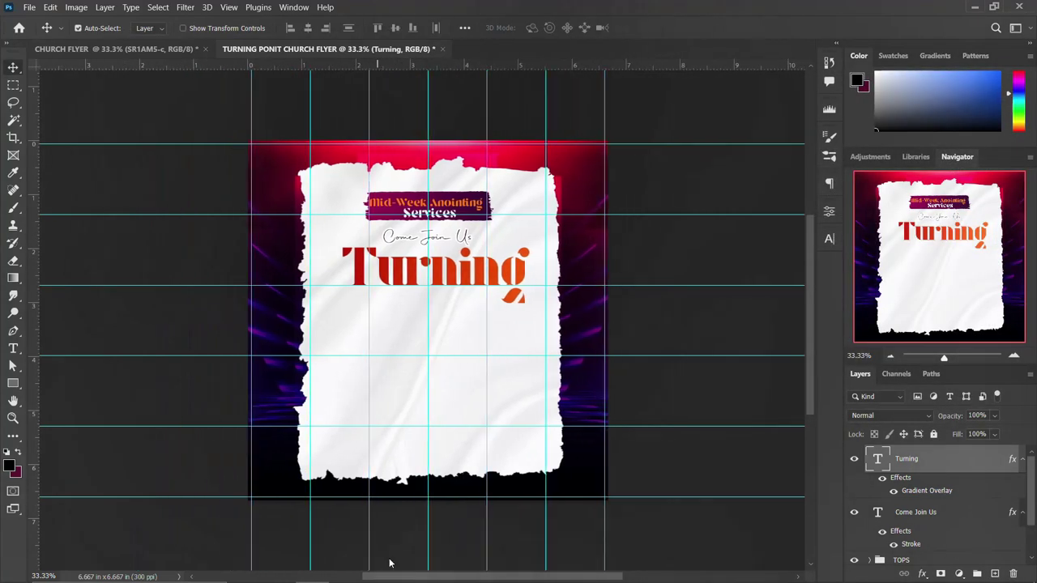
pyautogui.hotkey('ctrl', 't')
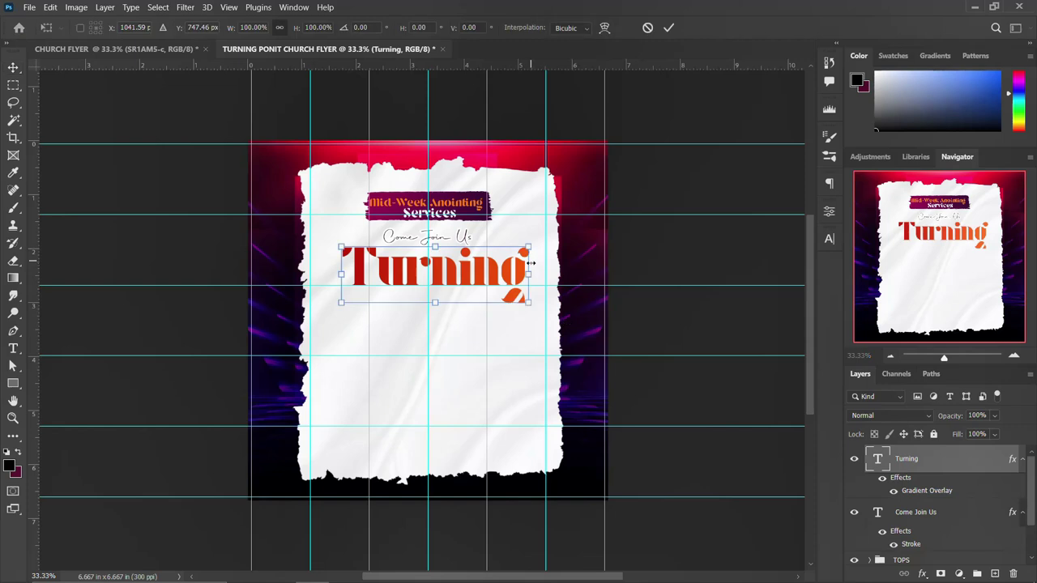
pyautogui.moveTo(531, 243); pyautogui.dragTo(515, 251)
pyautogui.moveTo(450, 285); pyautogui.dragTo(438, 302)
pyautogui.press('Return')
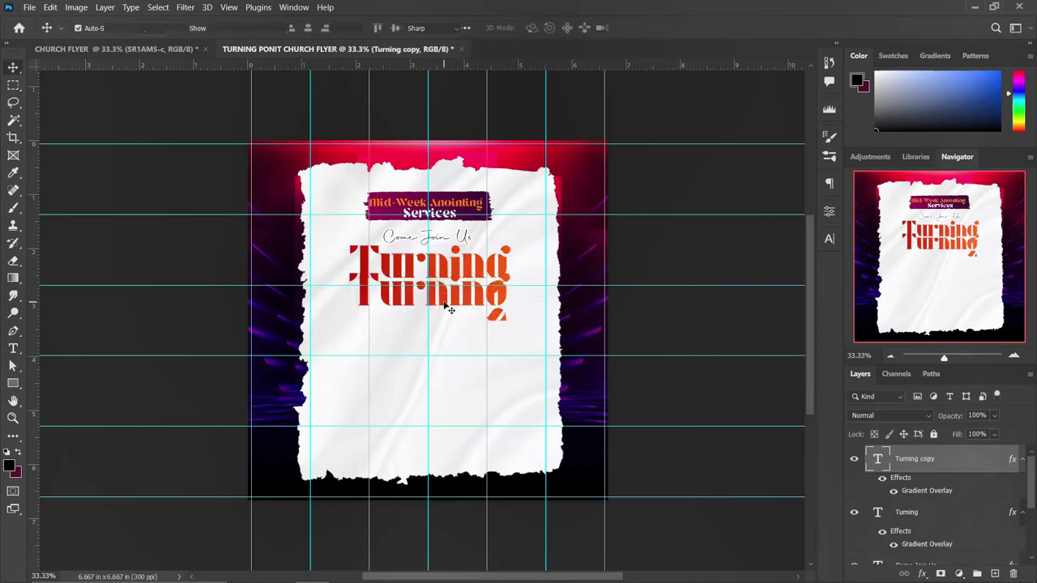
# - Change the copy's text to 'Point' from the notes and move it right beneath Turning
pyautogui.doubleClick(437, 302)
pyautogui.hotkey('ctrl', 'a')
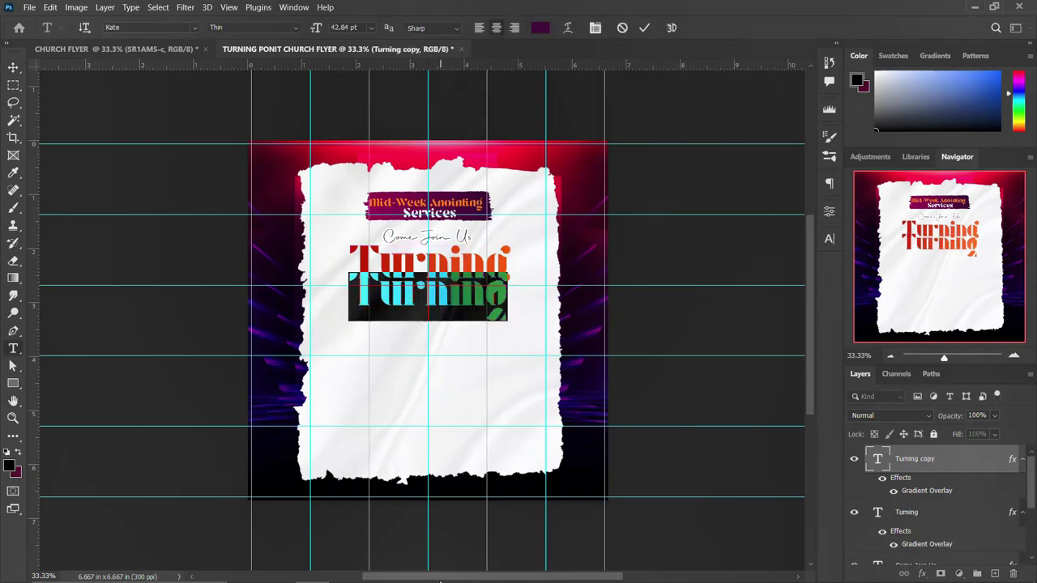
pyautogui.click(412, 570)
pyautogui.doubleClick(625, 231)
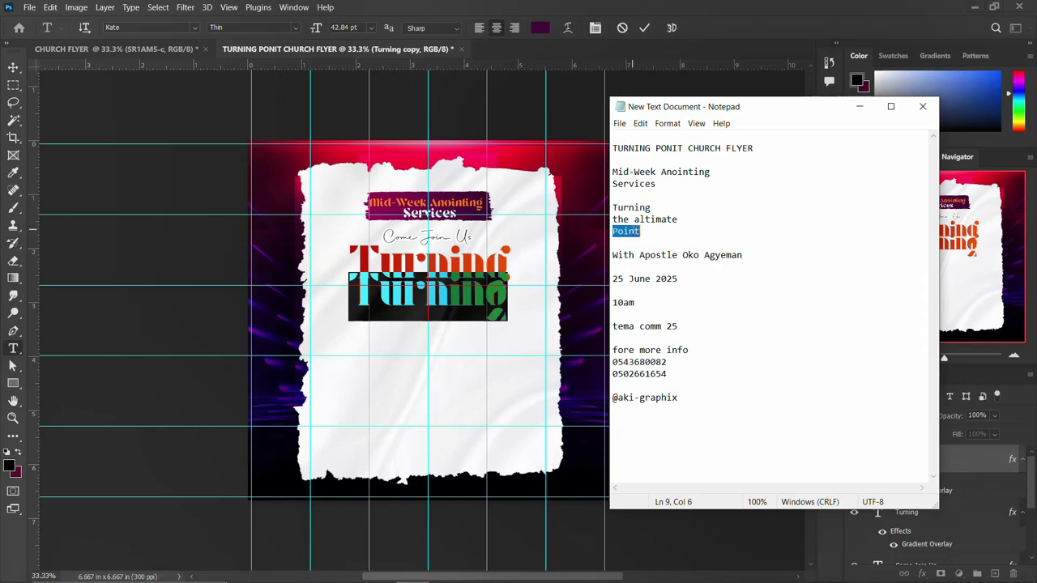
pyautogui.hotkey('ctrl', 'c')
pyautogui.hotkey('alt', 'Tab')
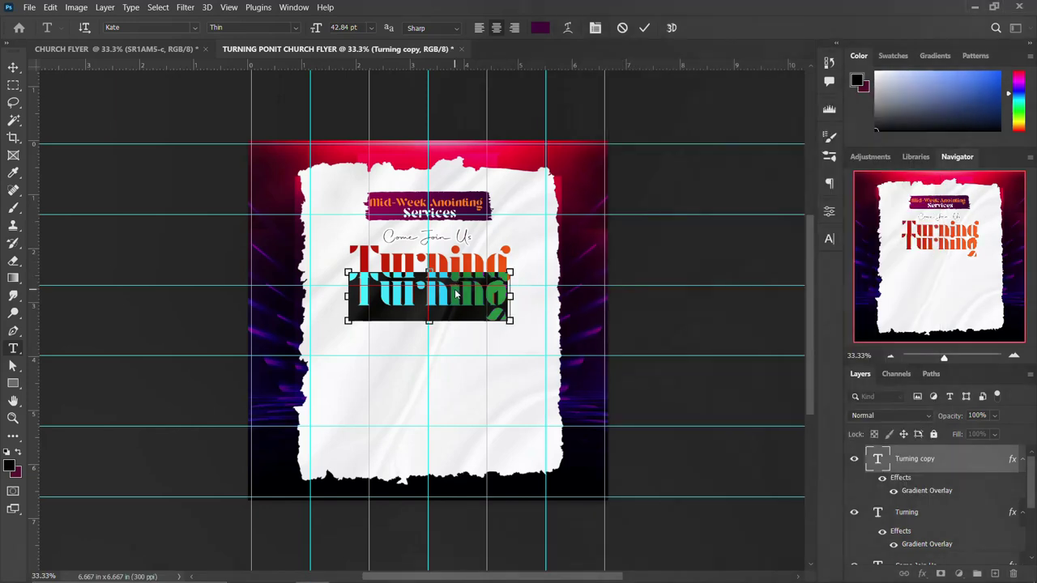
pyautogui.hotkey('ctrl', 'v')
pyautogui.hotkey('ctrl', 'Return')
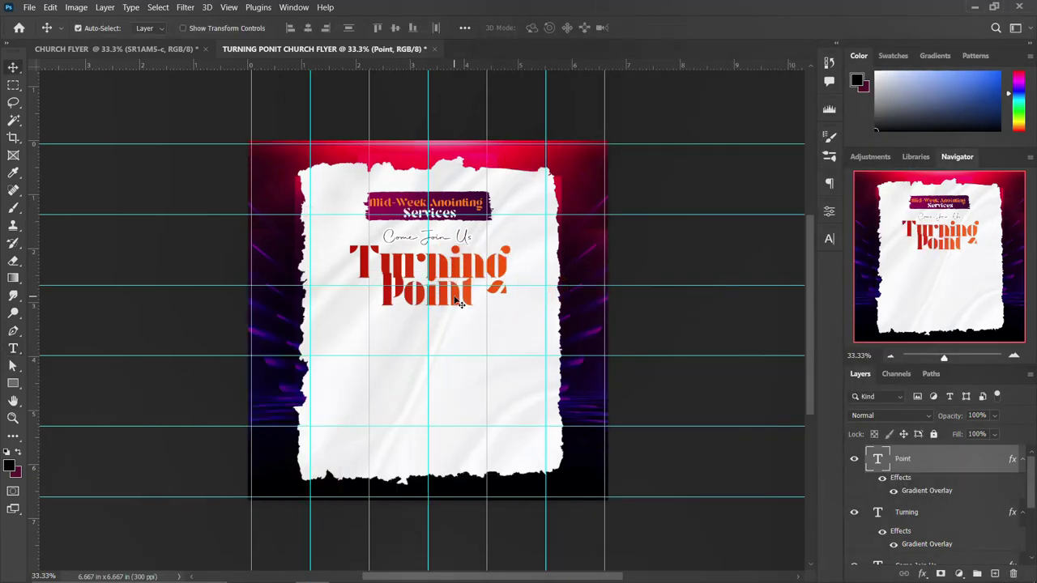
pyautogui.moveTo(459, 303); pyautogui.dragTo(473, 324)
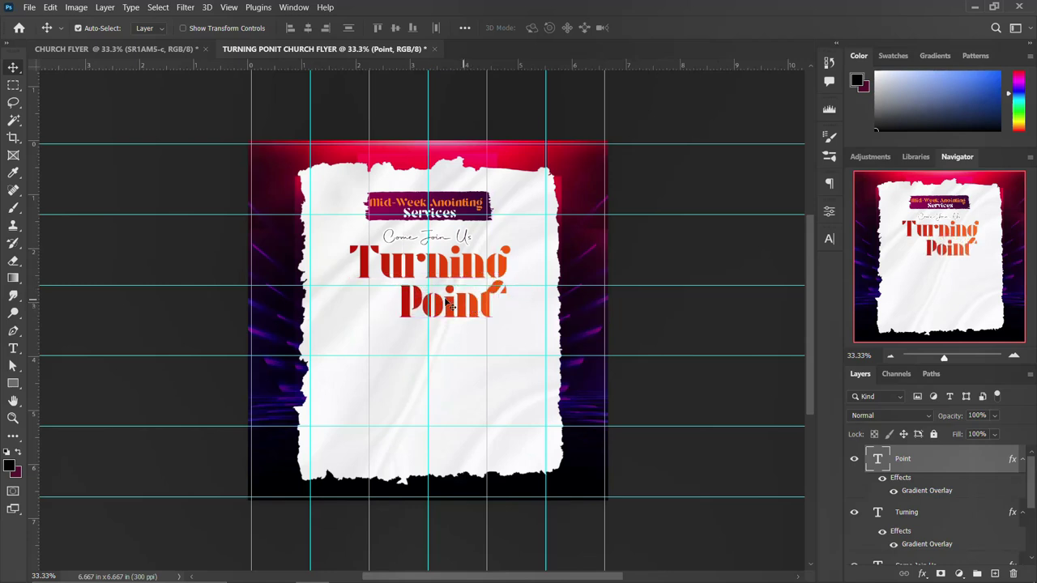
# - Copy the words 'the altimate' from the Notepad flyer notes
pyautogui.click(413, 570)
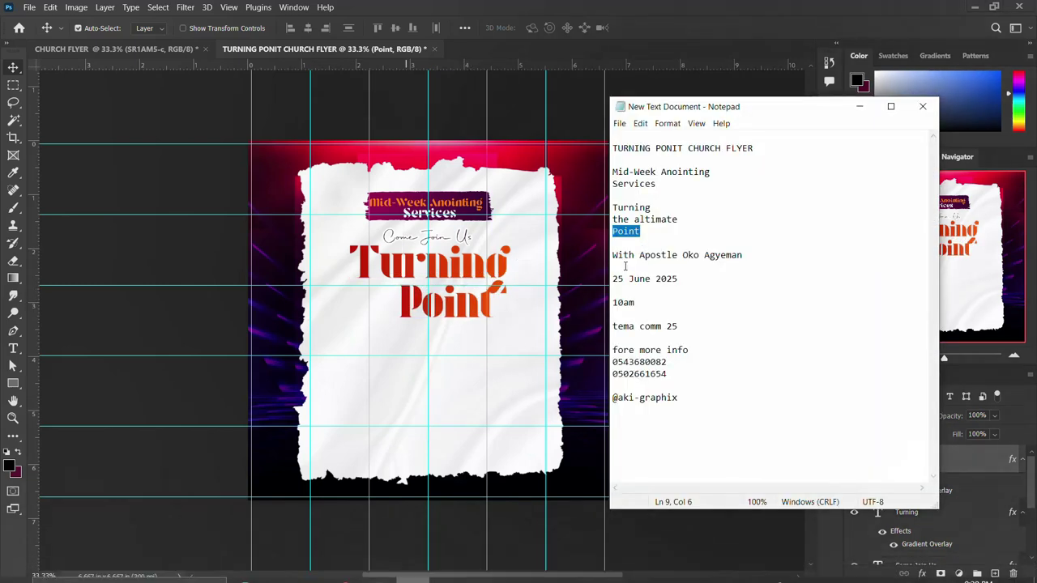
pyautogui.moveTo(684, 215); pyautogui.dragTo(599, 217)
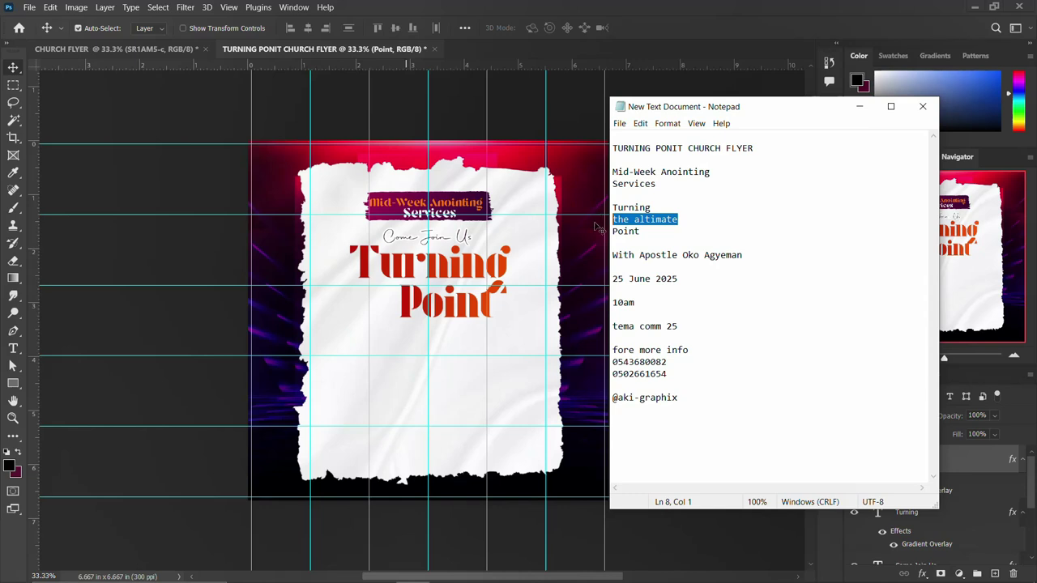
pyautogui.click(397, 286)
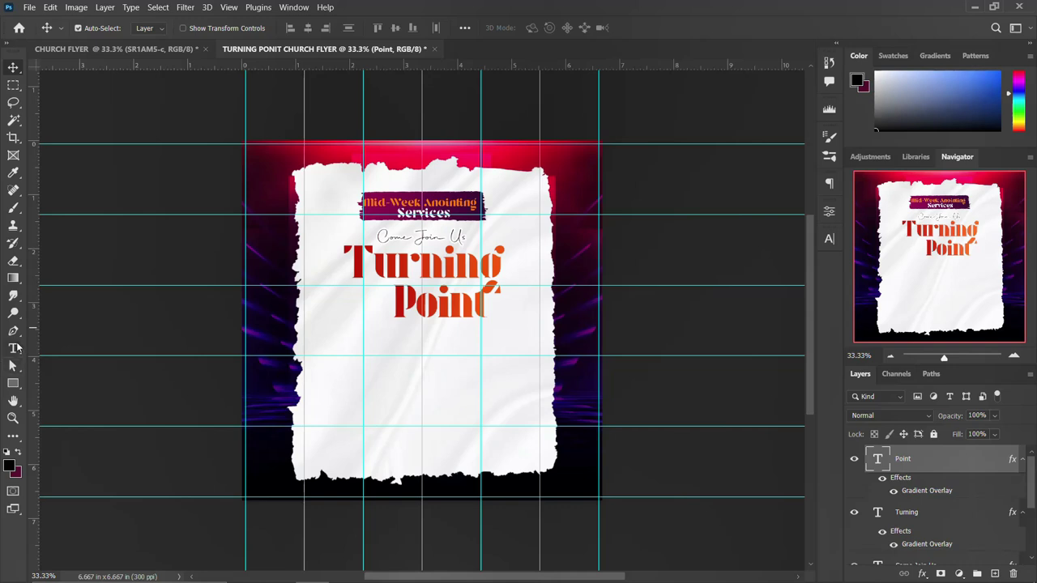
# - Paste 'the altimate' as new text left of Point, broken onto two lines after 'the'
pyautogui.click(15, 347)
pyautogui.click(334, 296)
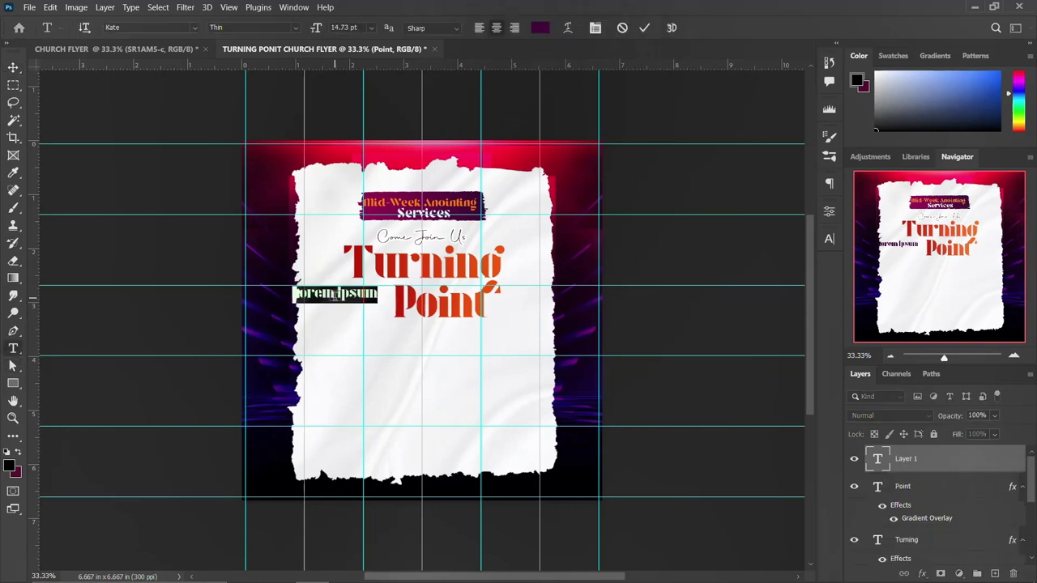
pyautogui.hotkey('ctrl', 'v')
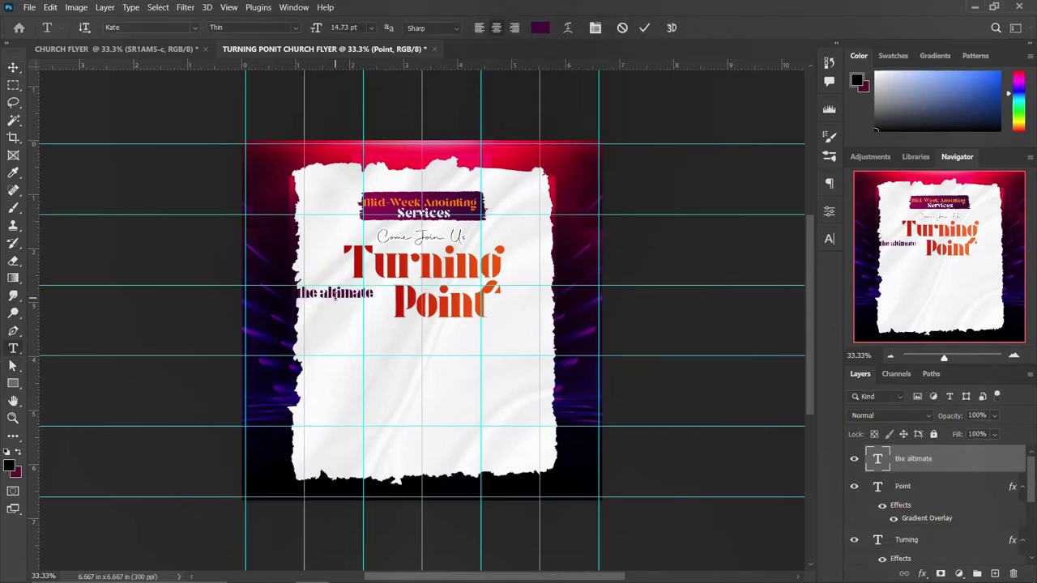
pyautogui.hotkey('ctrl', 'Return')
pyautogui.click(317, 291)
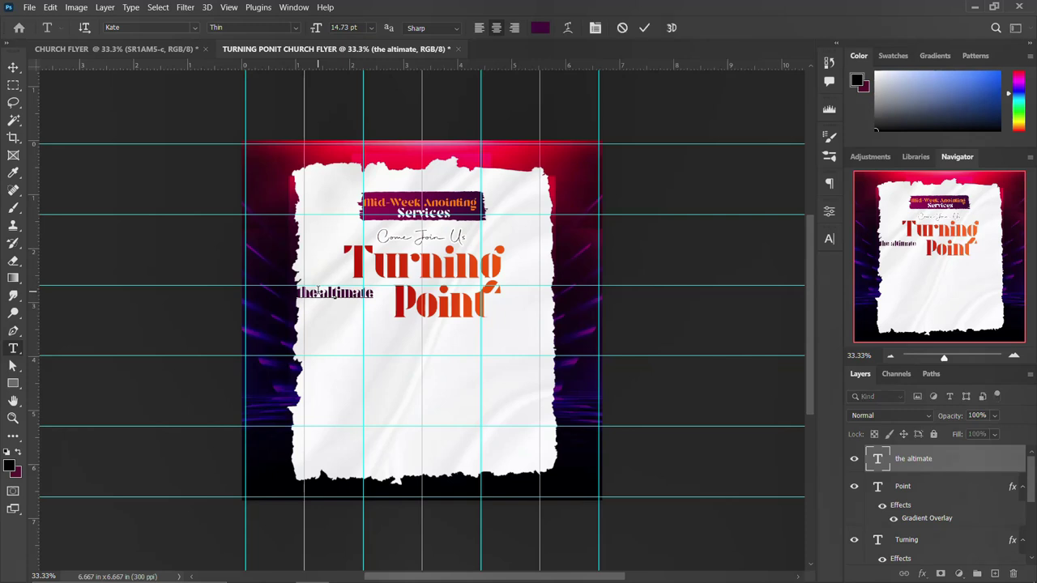
pyautogui.press('Return')
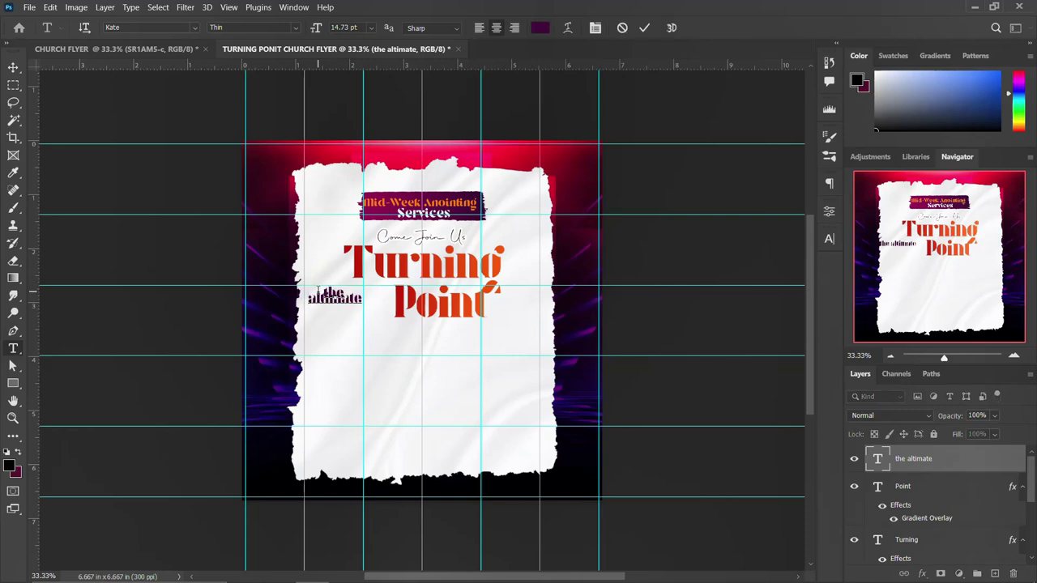
pyautogui.hotkey('ctrl', 'Return')
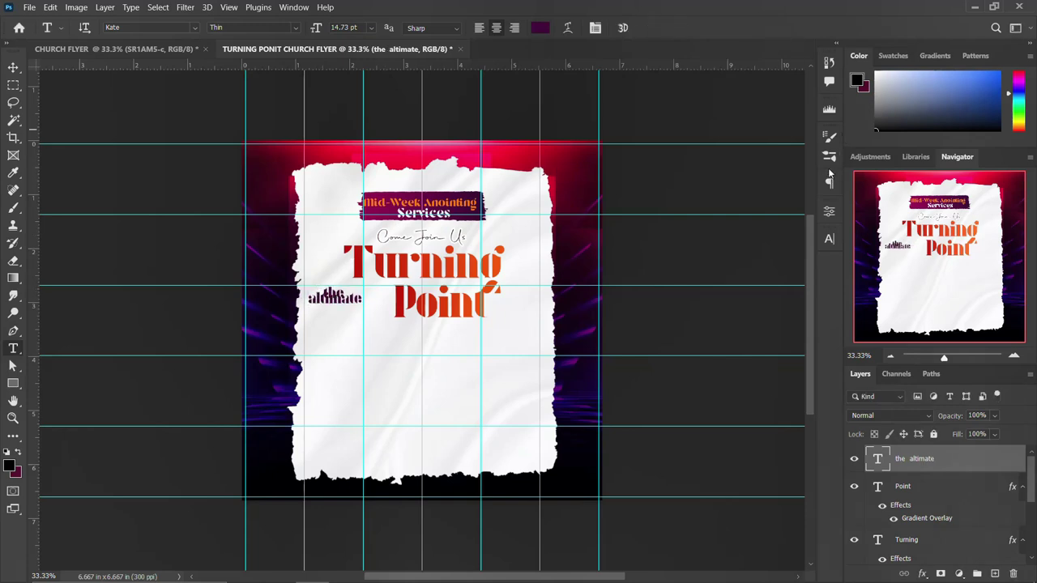
pyautogui.click(828, 237)
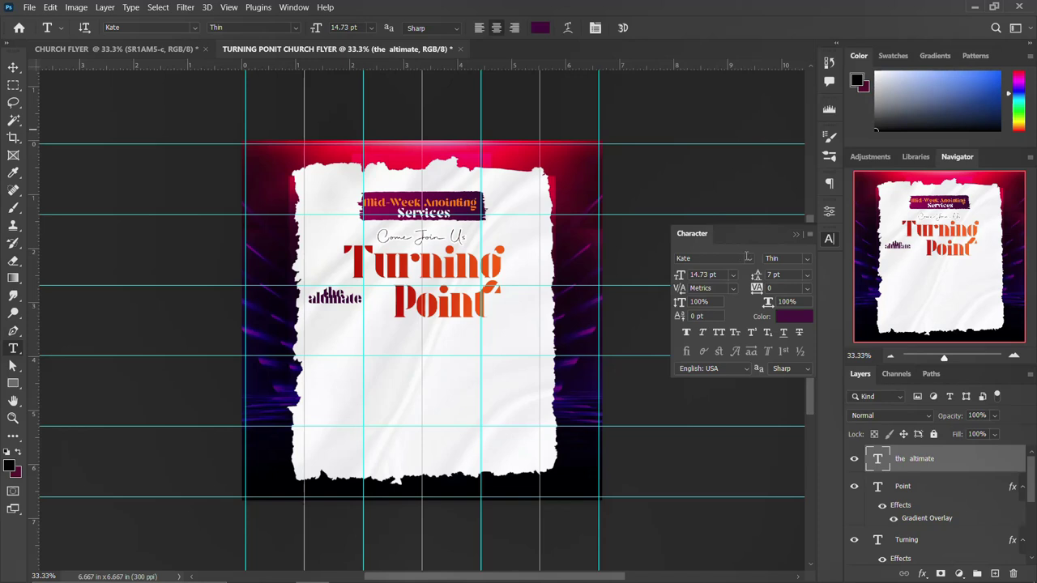
# - Set the altimate text to Montserrat ExtraBold in all caps
pyautogui.click(747, 257)
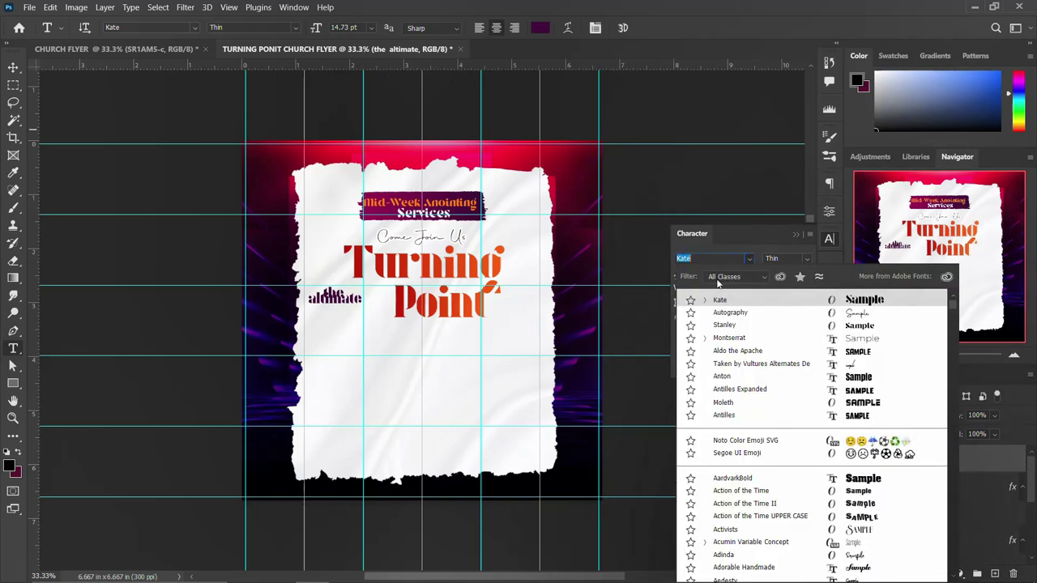
pyautogui.click(729, 338)
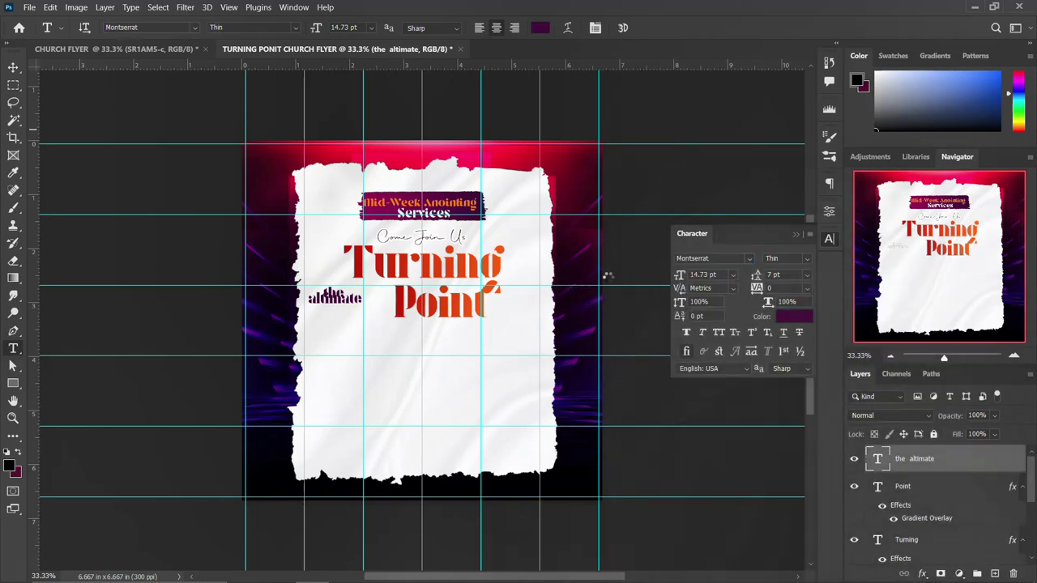
pyautogui.click(806, 260)
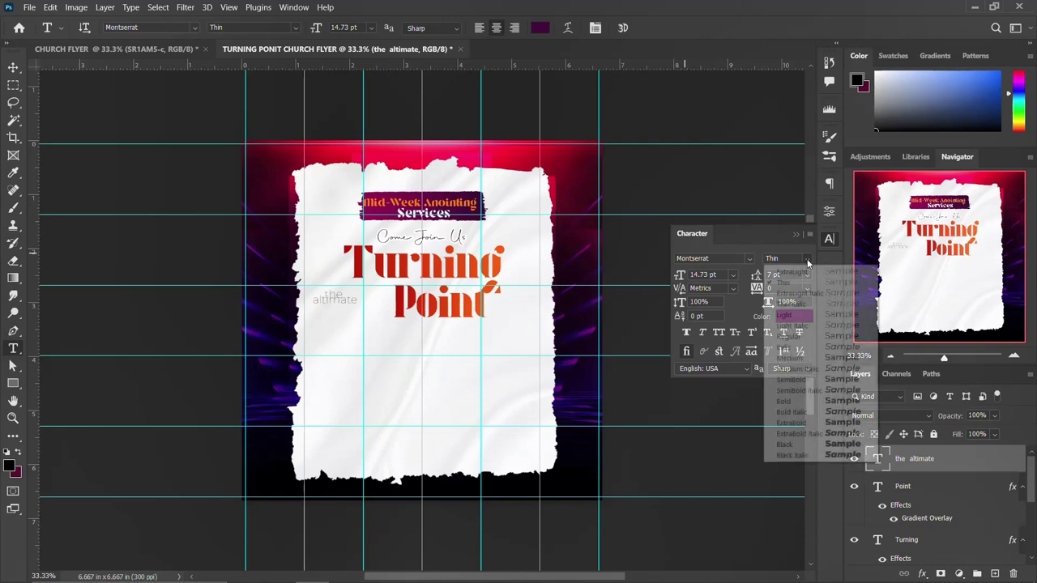
pyautogui.click(790, 423)
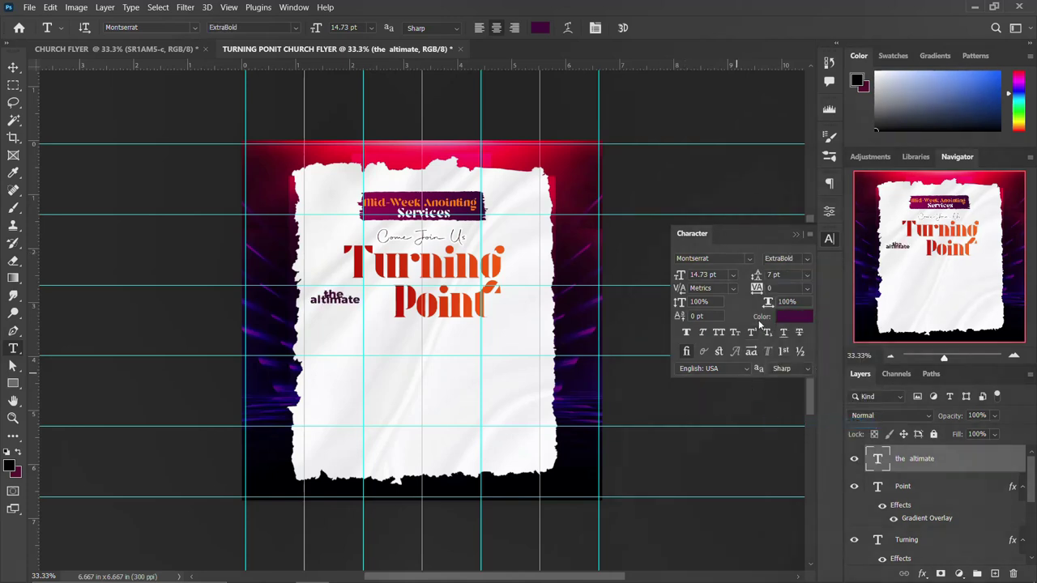
pyautogui.click(718, 333)
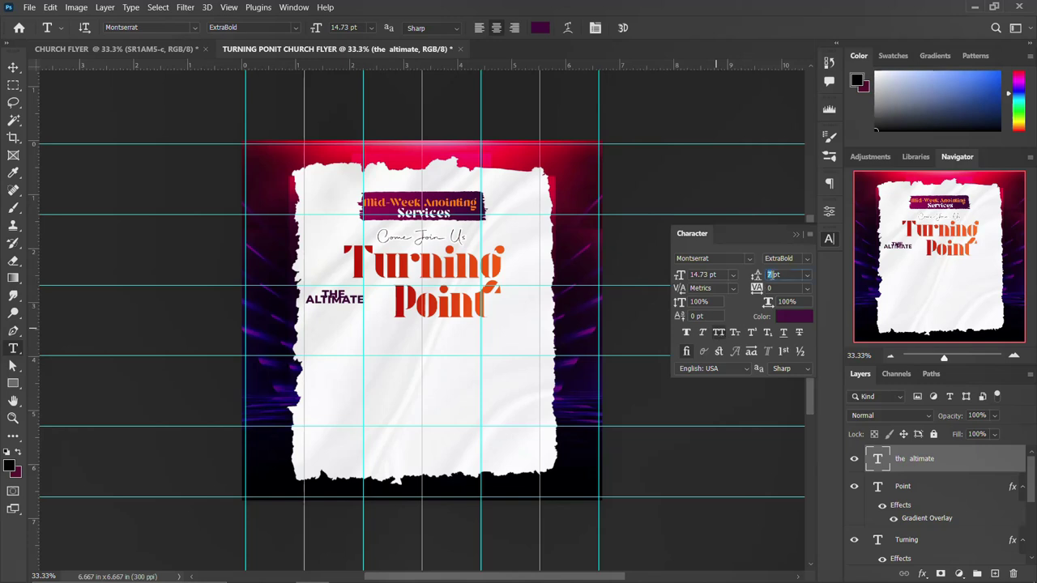
# - Raise leading to 13 pt, tighten tracking to -80, and tuck THE ALTIMATE beside Point
pyautogui.press('Up')
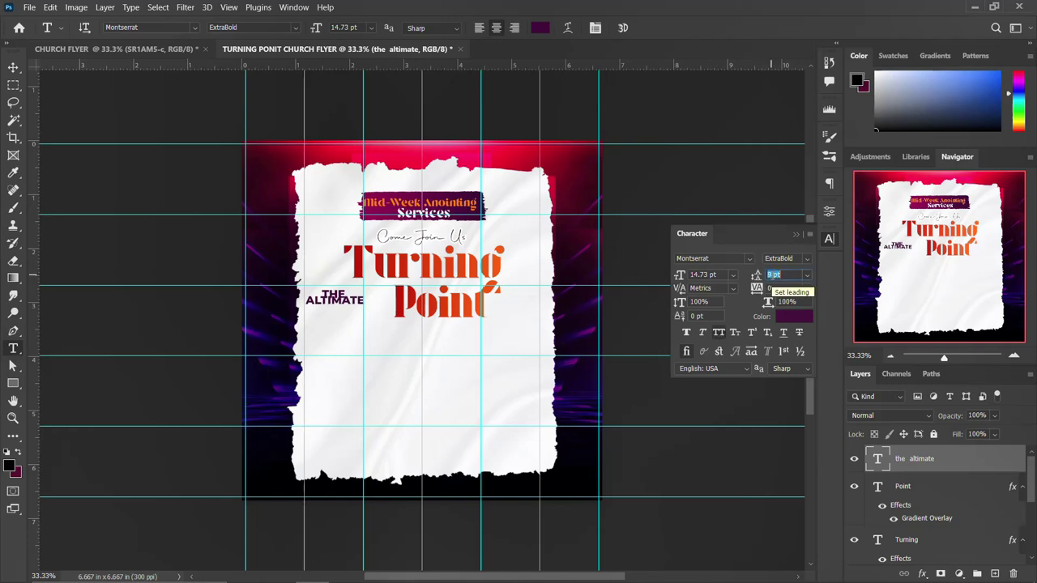
pyautogui.press('Up')
pyautogui.press('Up')
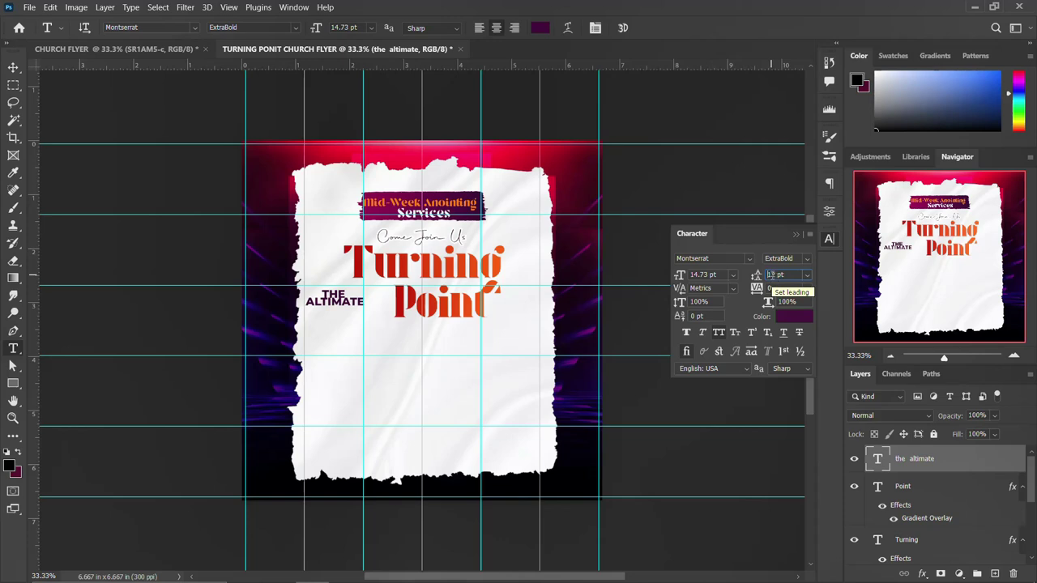
pyautogui.press('Up')
pyautogui.click(768, 288)
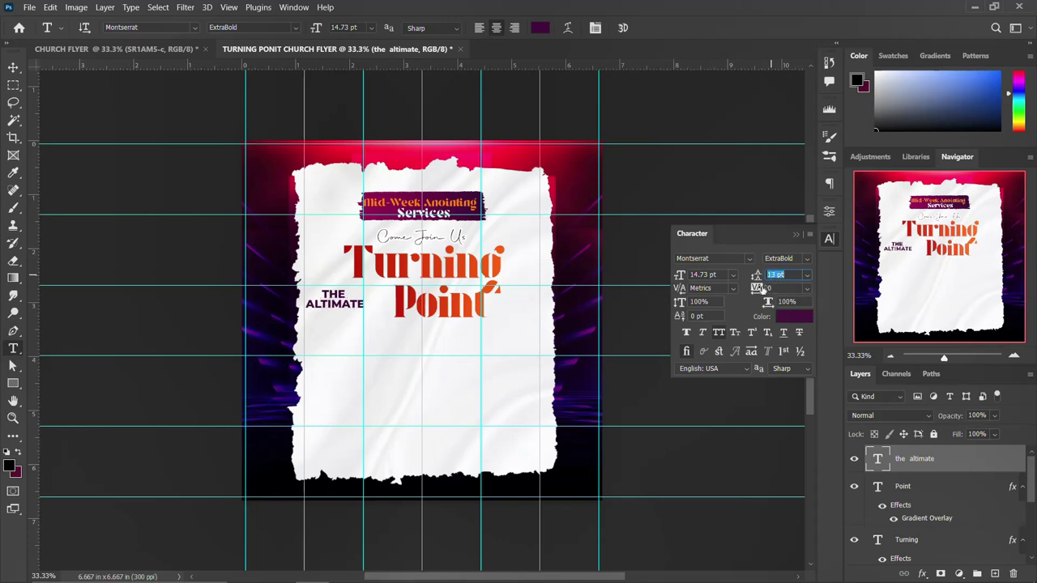
pyautogui.moveTo(768, 288); pyautogui.dragTo(758, 289)
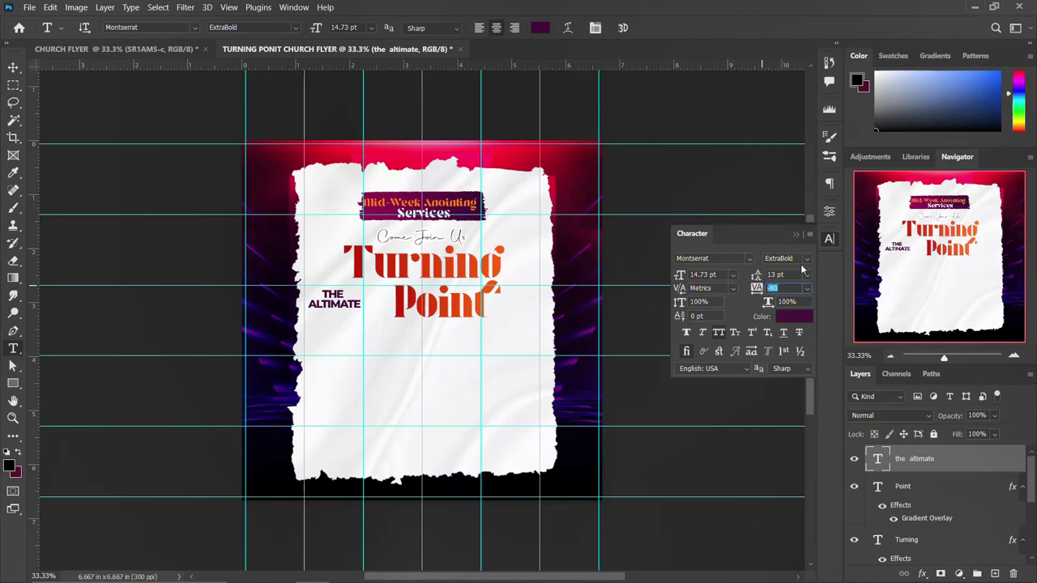
pyautogui.click(829, 239)
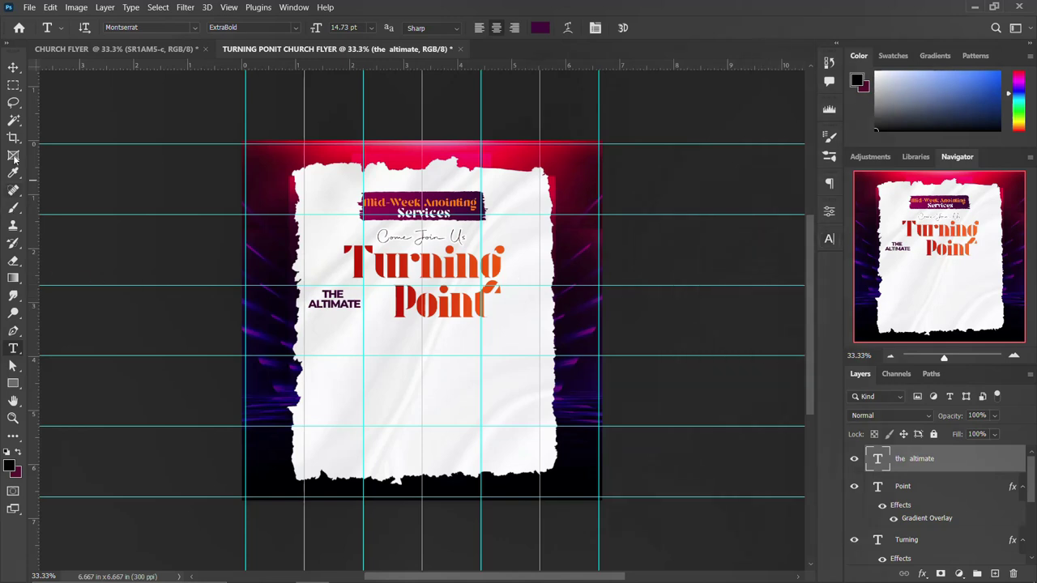
pyautogui.press('v')
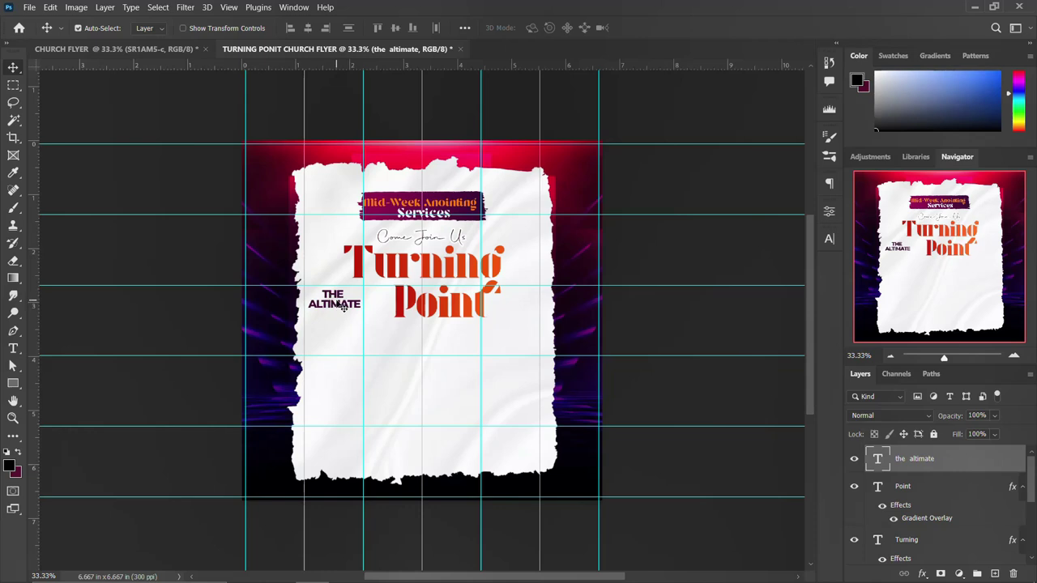
pyautogui.moveTo(339, 301); pyautogui.dragTo(369, 302)
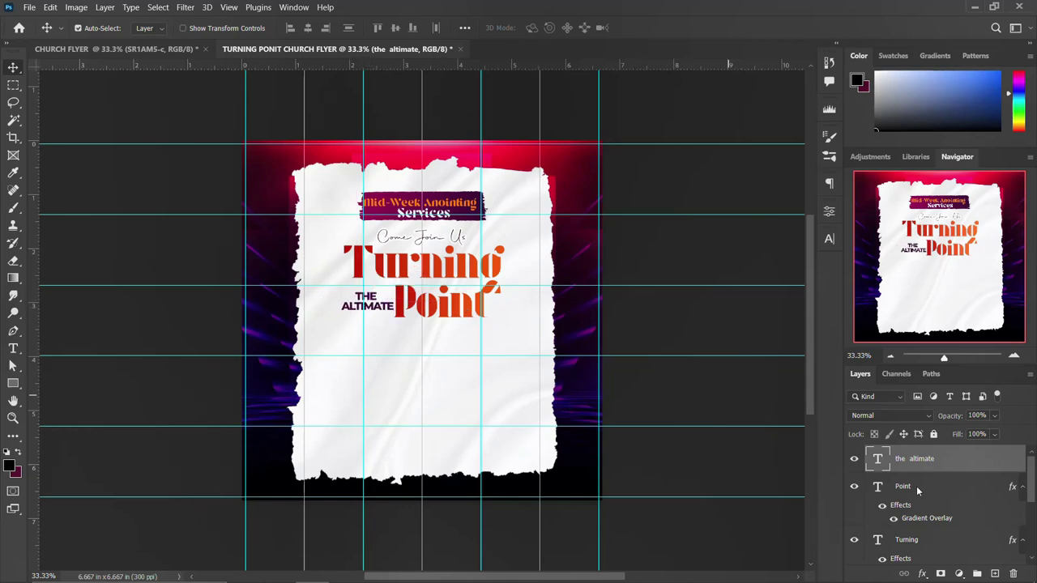
# - Nudge THE ALTIMATE and Point up slightly together
pyautogui.click(1021, 487)
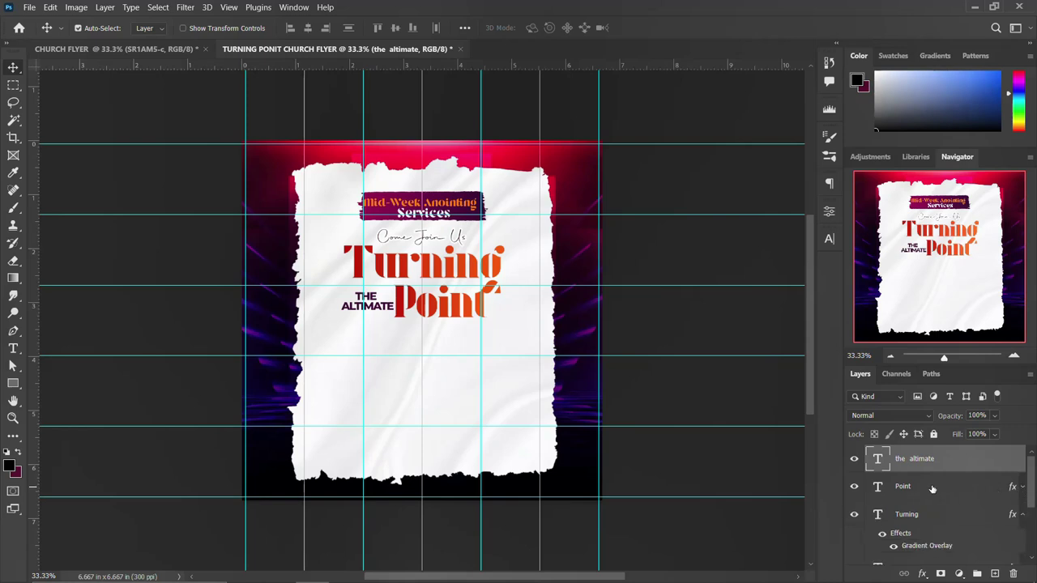
pyautogui.keyDown('ctrl'); pyautogui.click(919, 489); pyautogui.keyUp('ctrl')
pyautogui.press('Up')
pyautogui.press('Up')
pyautogui.press('Up')
pyautogui.press('Up')
pyautogui.press('Up')
pyautogui.press('Up')
pyautogui.press('Up')
pyautogui.press('Up')
pyautogui.press('Up')
pyautogui.press('Up')
pyautogui.press('Up')
pyautogui.press('Up')
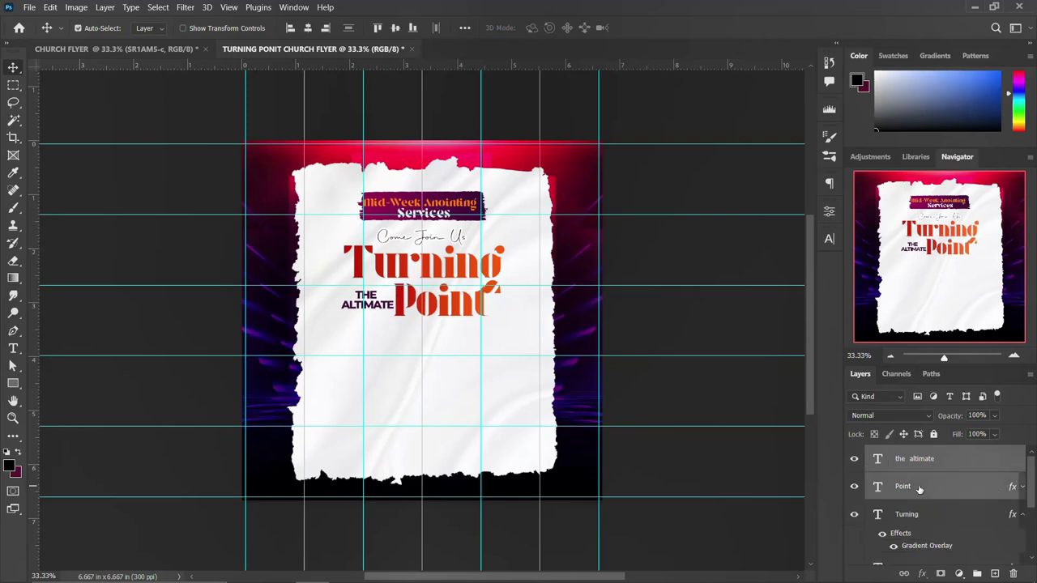
pyautogui.press('Up')
pyautogui.press('Up')
pyautogui.press('Up')
pyautogui.press('Up')
pyautogui.press('Up')
pyautogui.press('Up')
pyautogui.press('Up')
pyautogui.press('Up')
pyautogui.press('Up')
pyautogui.press('Up')
pyautogui.press('Up')
pyautogui.press('Up')
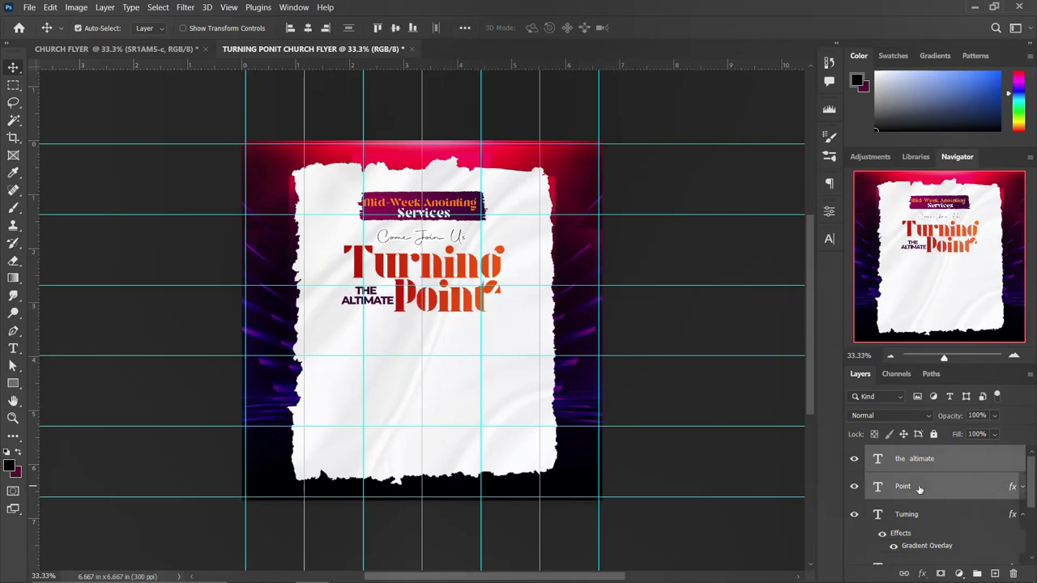
# - Scale the Turning title up to about 103%
pyautogui.click(387, 275)
pyautogui.hotkey('ctrl', 't')
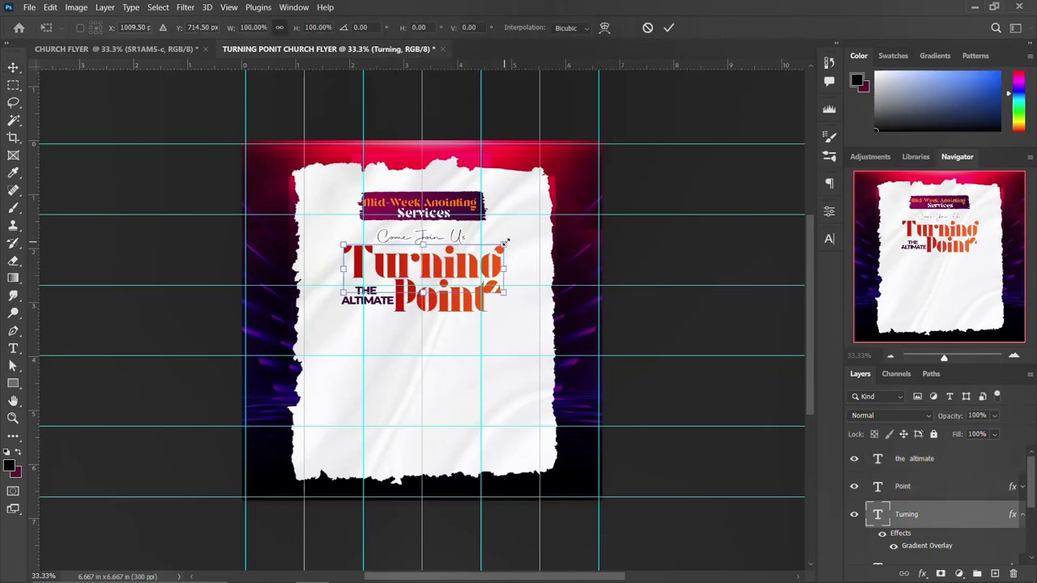
pyautogui.moveTo(503, 241); pyautogui.dragTo(507, 241)
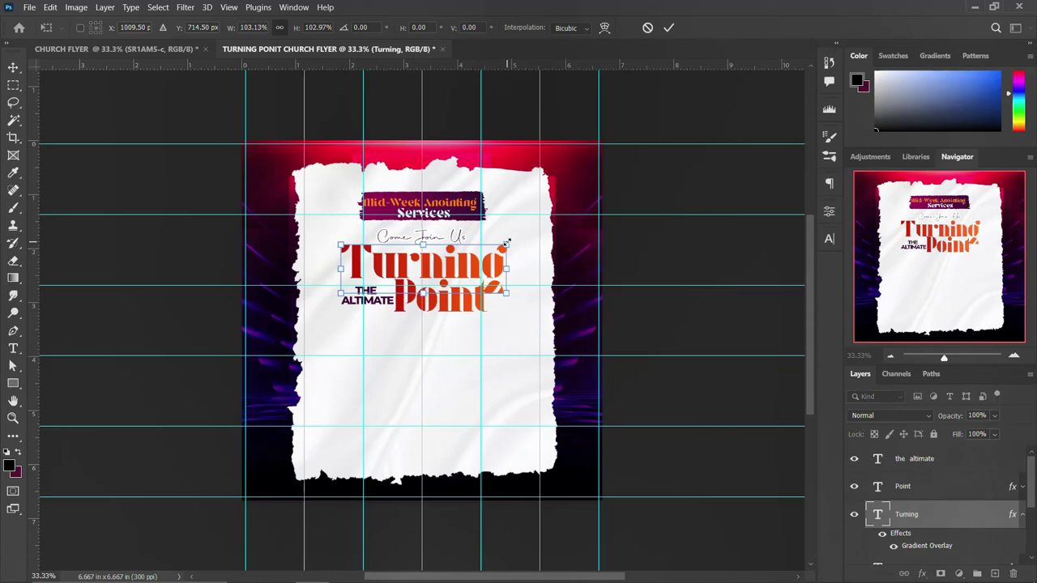
pyautogui.press('Return')
pyautogui.click(475, 299)
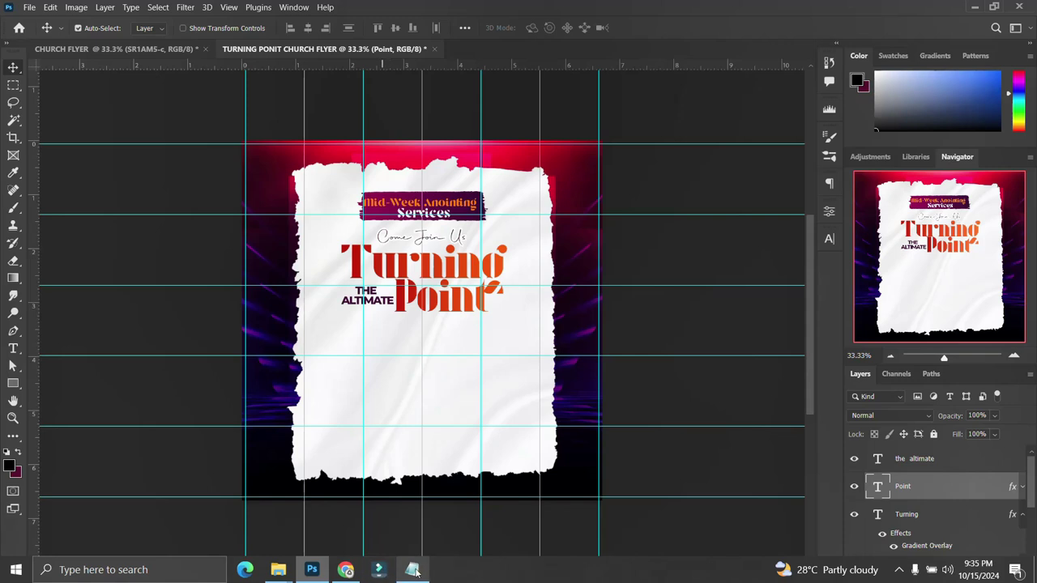
# - Paste the speaker's line from the notes as new text below the title
pyautogui.click(409, 569)
pyautogui.moveTo(756, 259); pyautogui.dragTo(590, 248)
pyautogui.hotkey('ctrl', 'c')
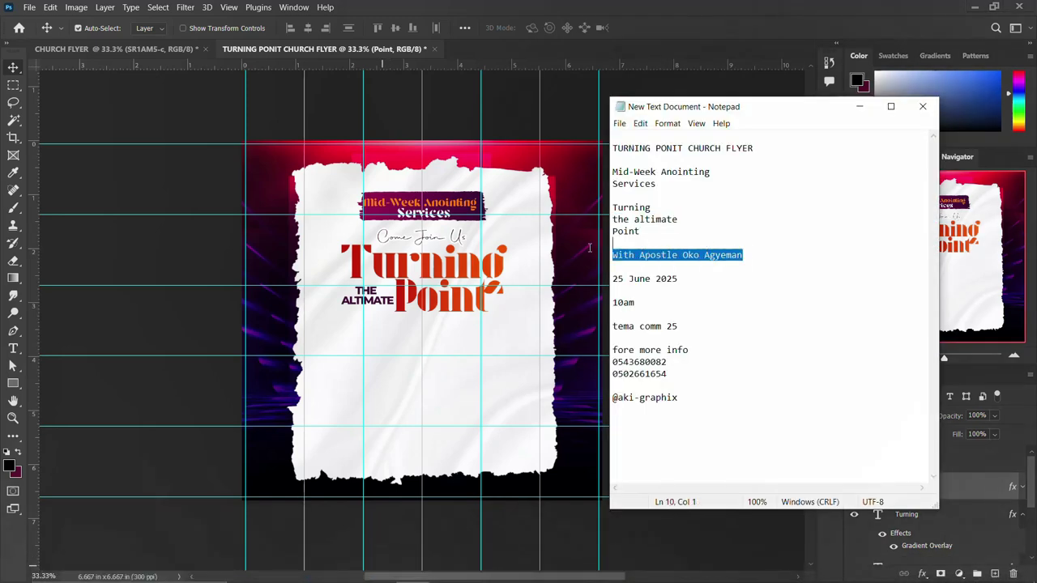
pyautogui.click(460, 294)
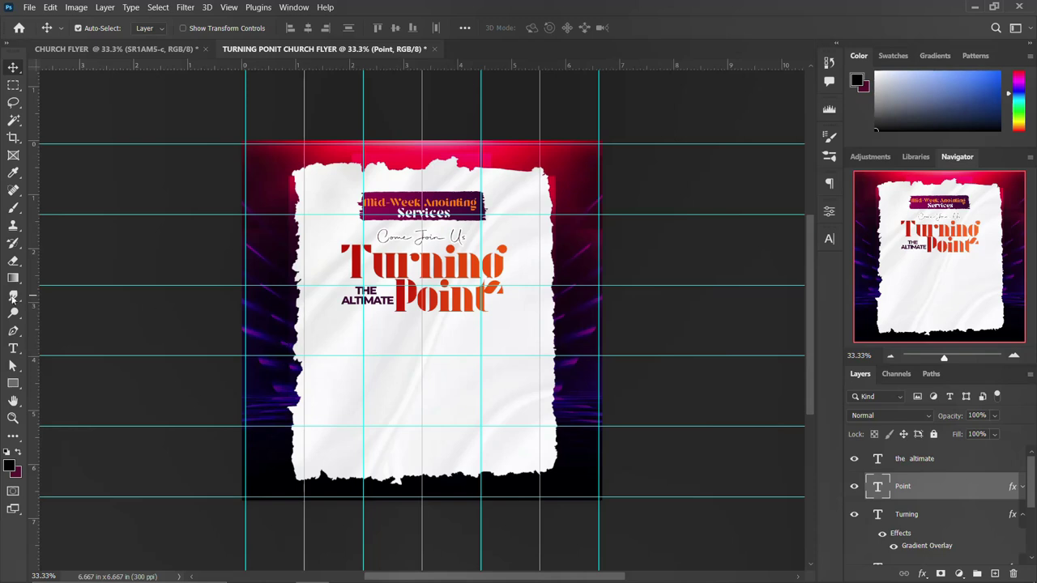
pyautogui.click(13, 349)
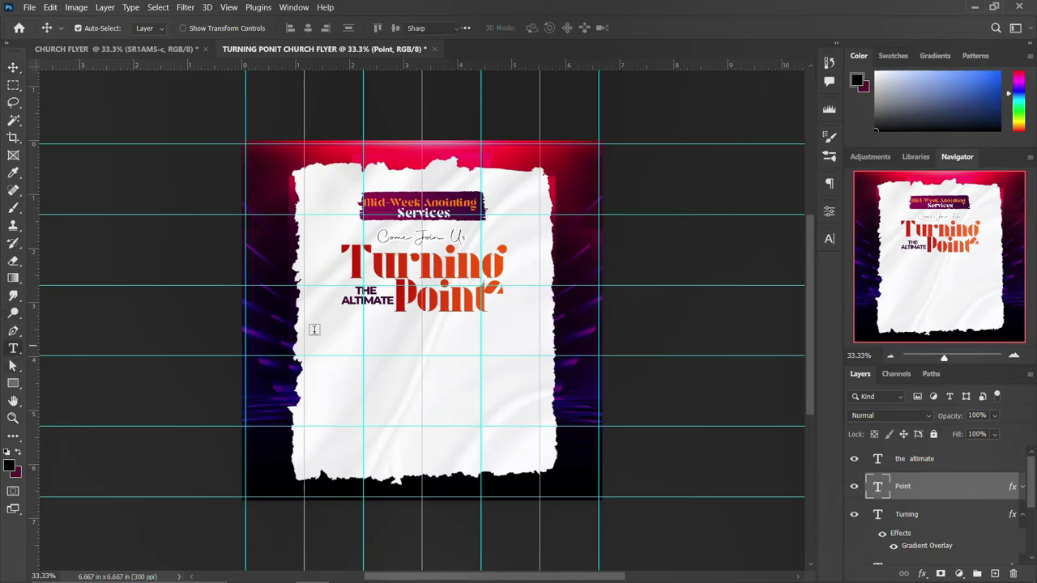
pyautogui.click(395, 332)
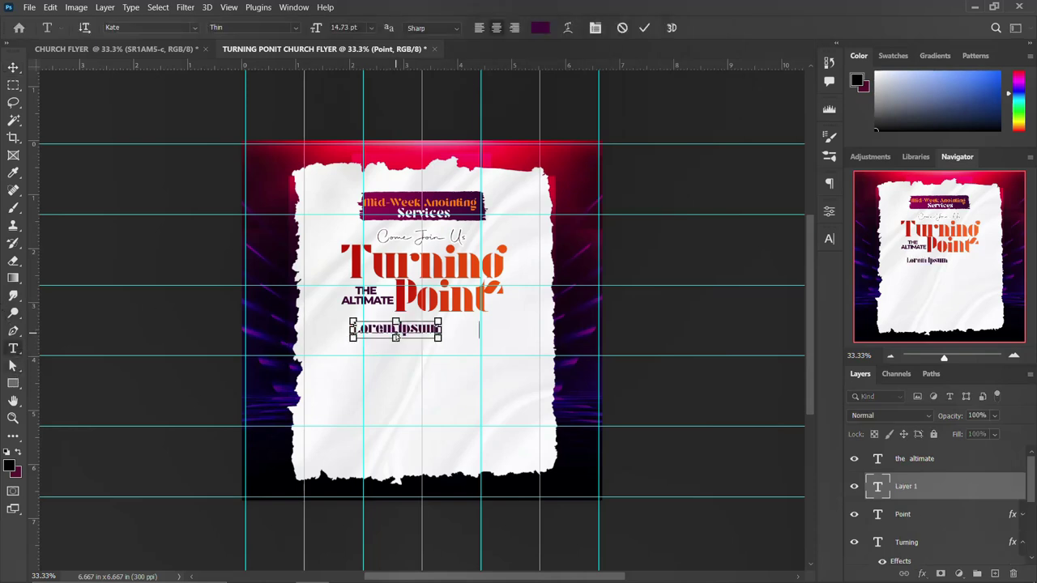
pyautogui.hotkey('ctrl', 'v')
pyautogui.hotkey('ctrl', 'Return')
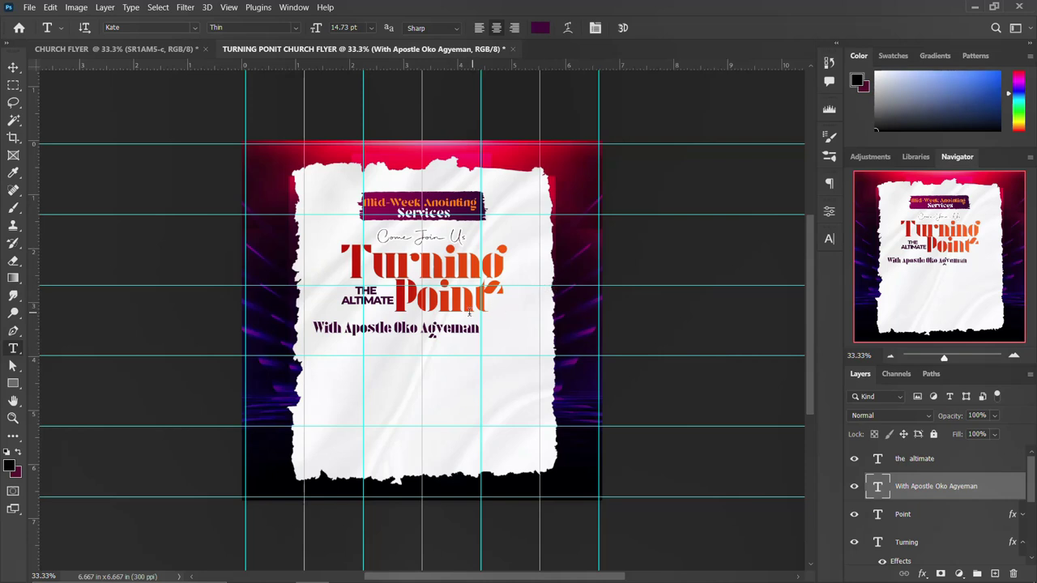
# - Colour the speaker line dark purple #380331
pyautogui.click(831, 238)
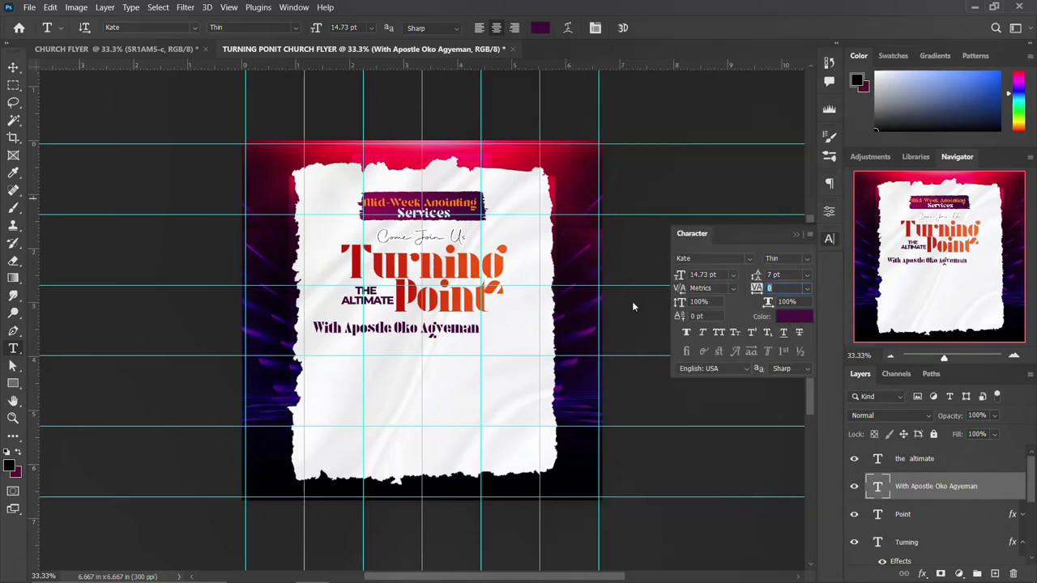
pyautogui.click(793, 316)
pyautogui.click(360, 261)
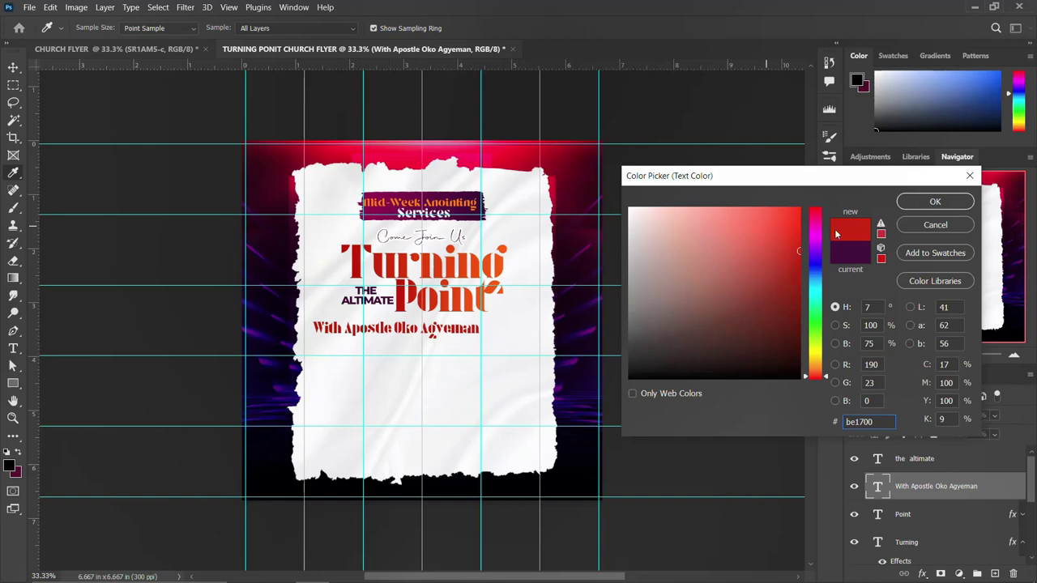
pyautogui.click(853, 257)
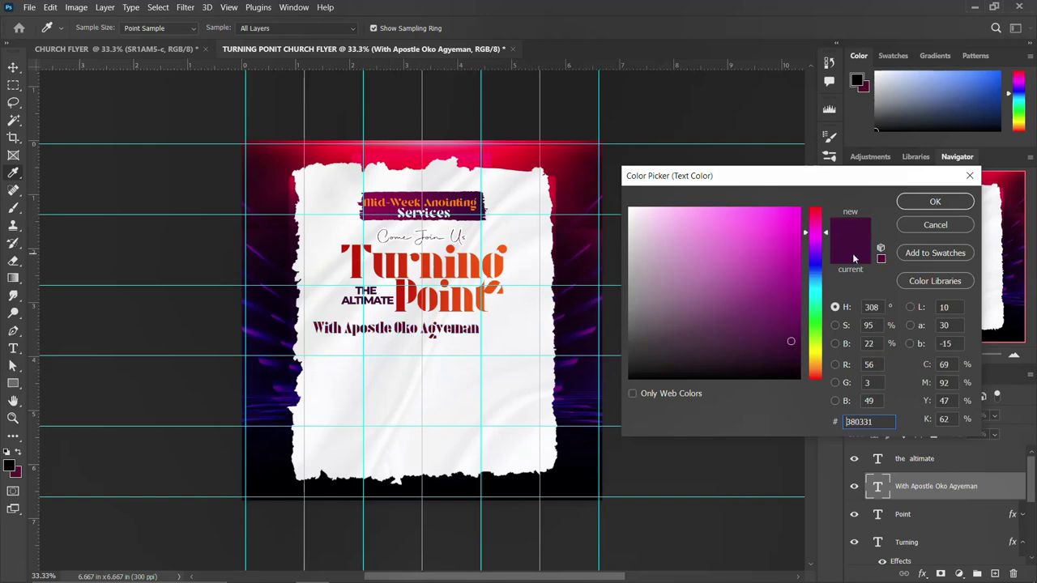
pyautogui.click(943, 203)
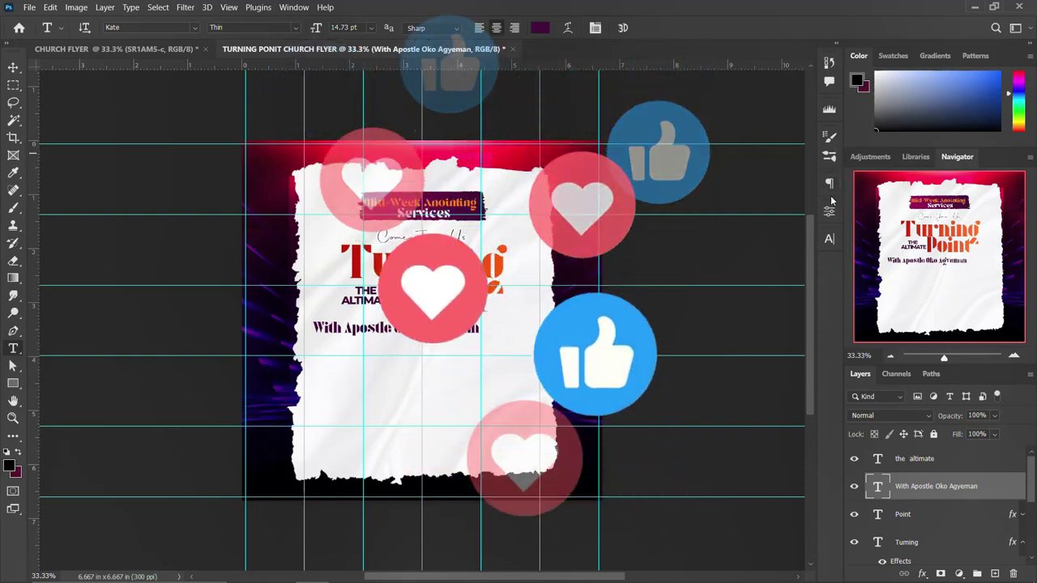
# - Set the speaker line to 10 pt and centre it beneath Turning Point
pyautogui.click(828, 238)
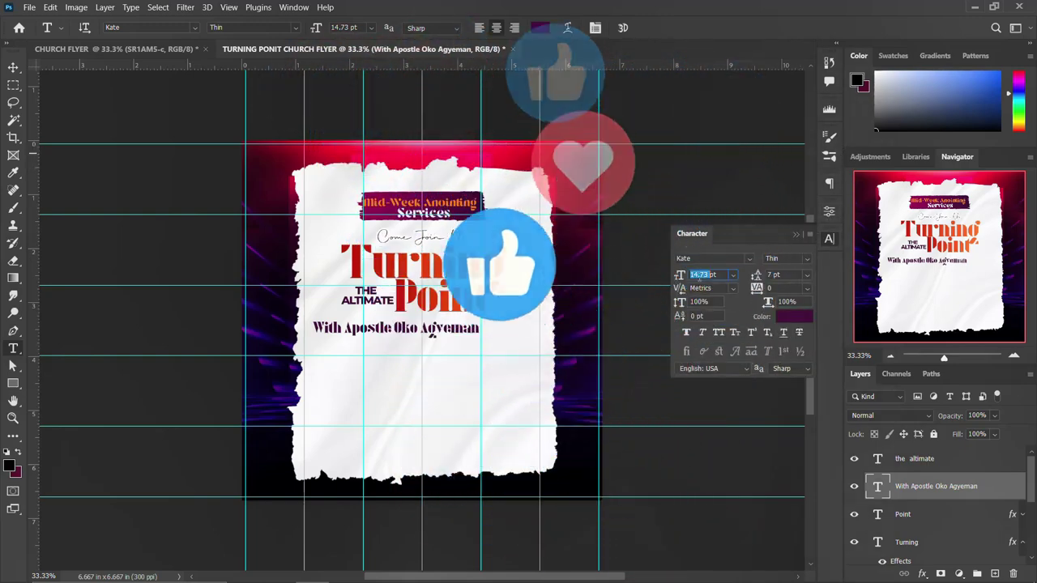
pyautogui.doubleClick(700, 274)
pyautogui.write('10')
pyautogui.press('Return')
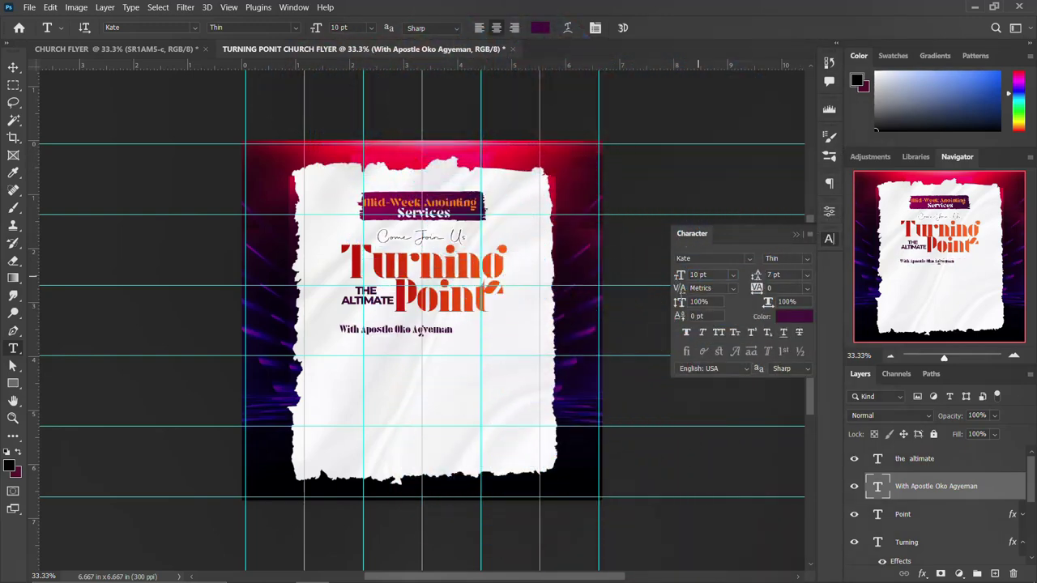
pyautogui.press('v')
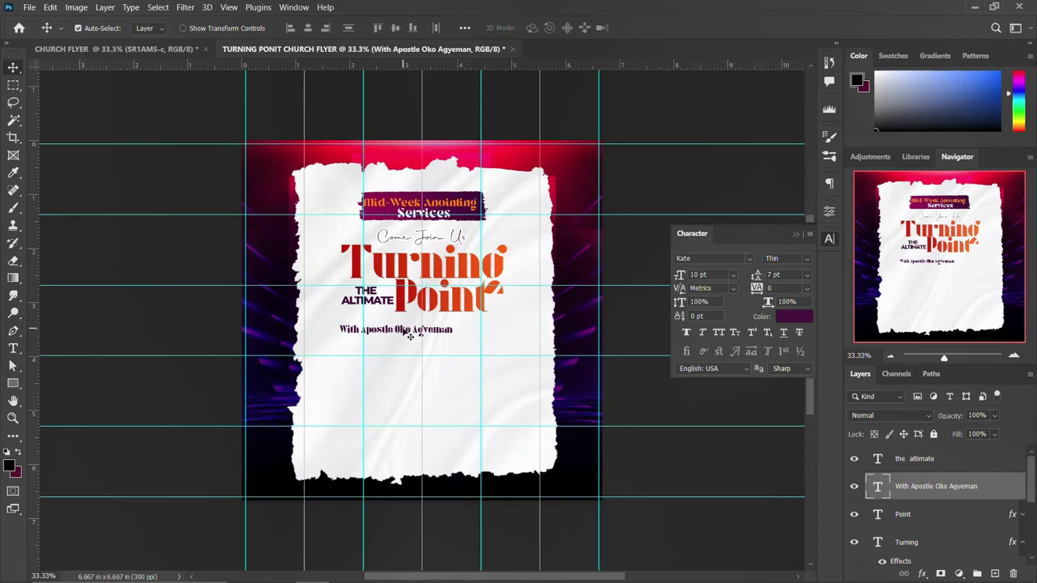
pyautogui.moveTo(410, 335); pyautogui.dragTo(448, 331)
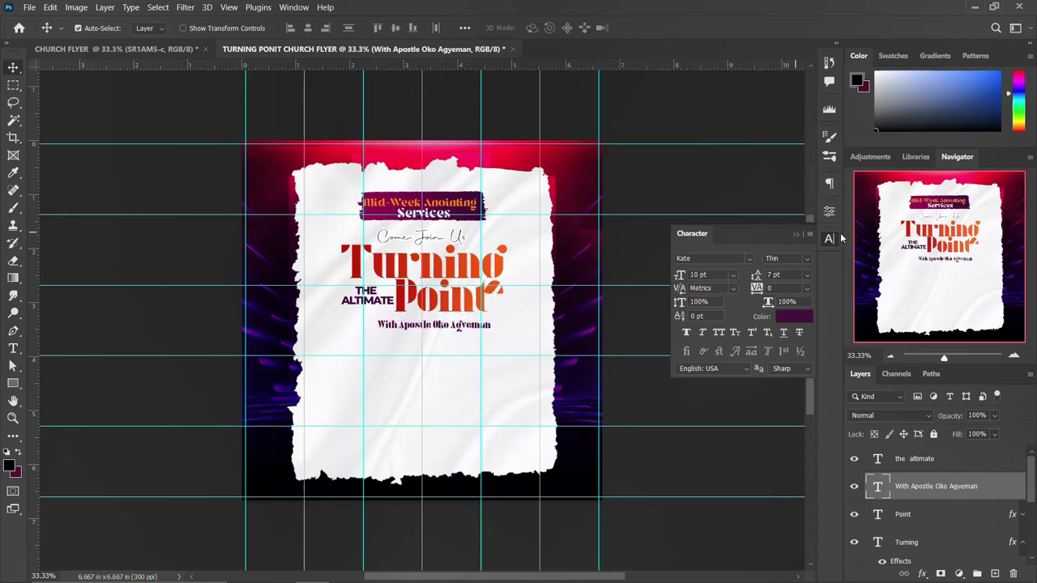
pyautogui.click(827, 240)
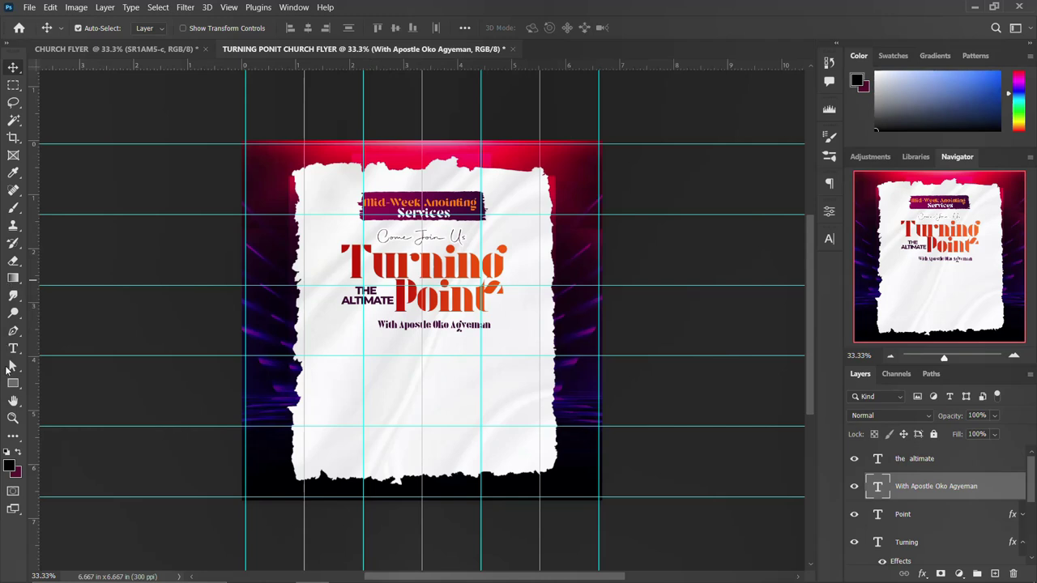
# - Draw a bar around the speaker line and fill it orange #e94a04
pyautogui.click(13, 383)
pyautogui.moveTo(363, 317); pyautogui.dragTo(509, 332)
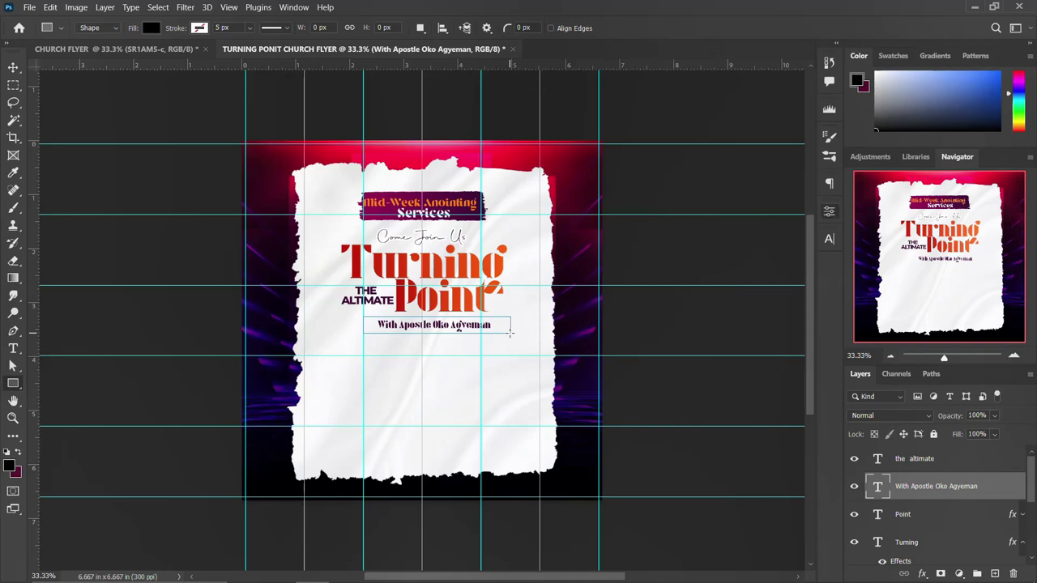
pyautogui.click(673, 346)
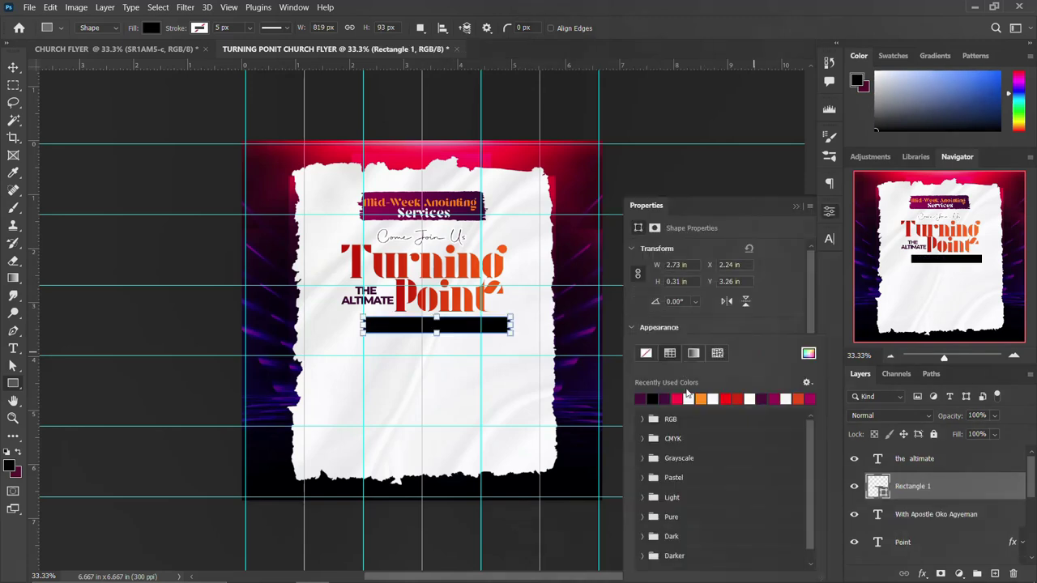
pyautogui.click(705, 398)
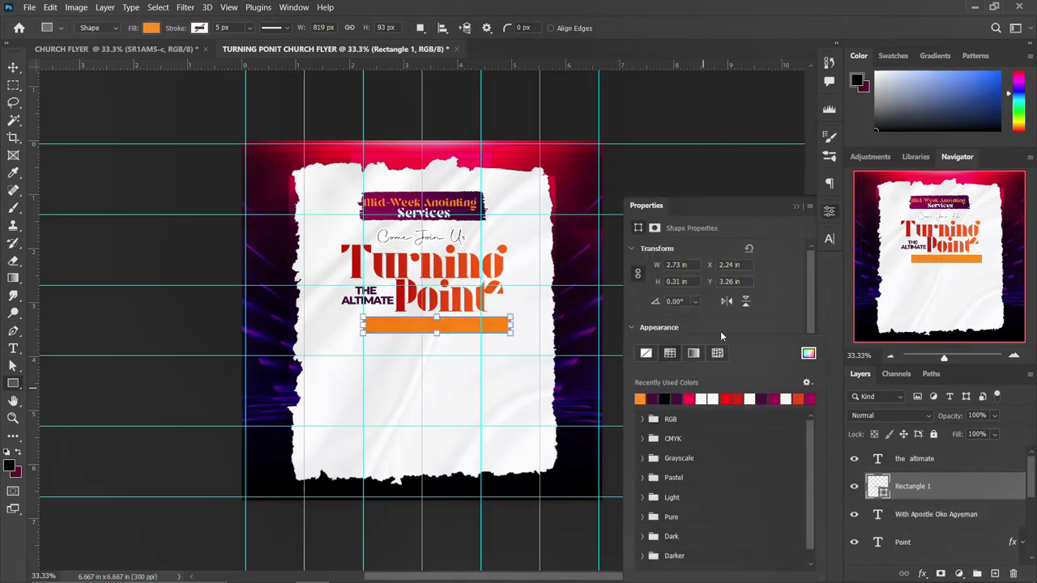
pyautogui.click(807, 353)
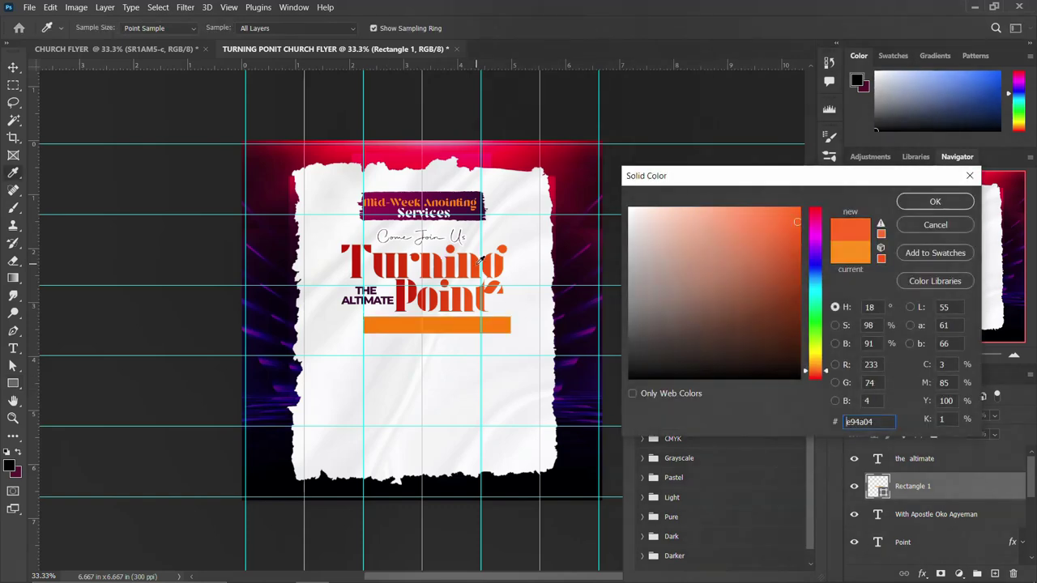
pyautogui.click(939, 203)
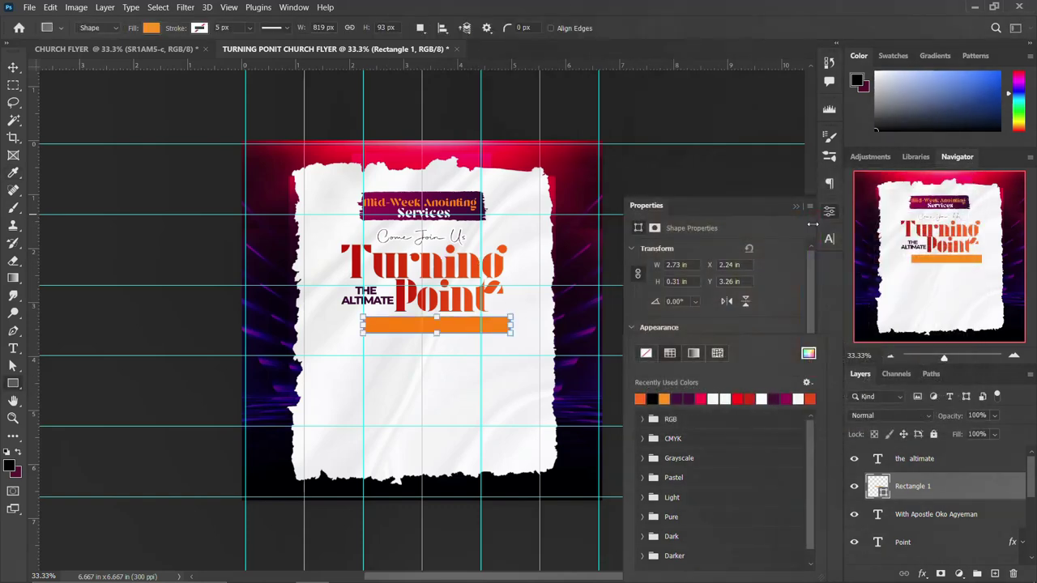
# - Stack the speaker text layer above the orange bar
pyautogui.click(13, 66)
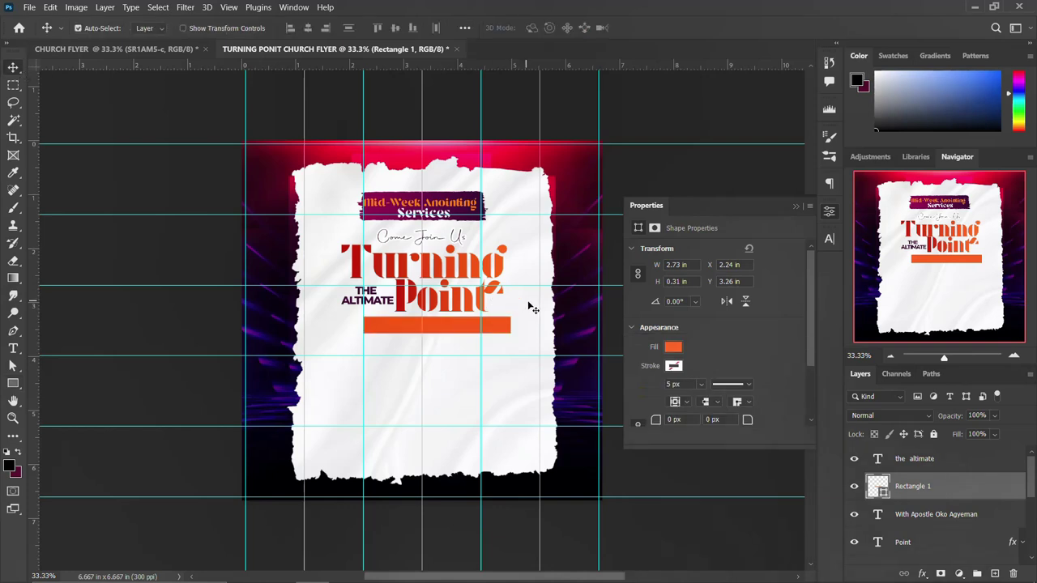
pyautogui.click(834, 214)
pyautogui.moveTo(931, 514); pyautogui.dragTo(919, 474)
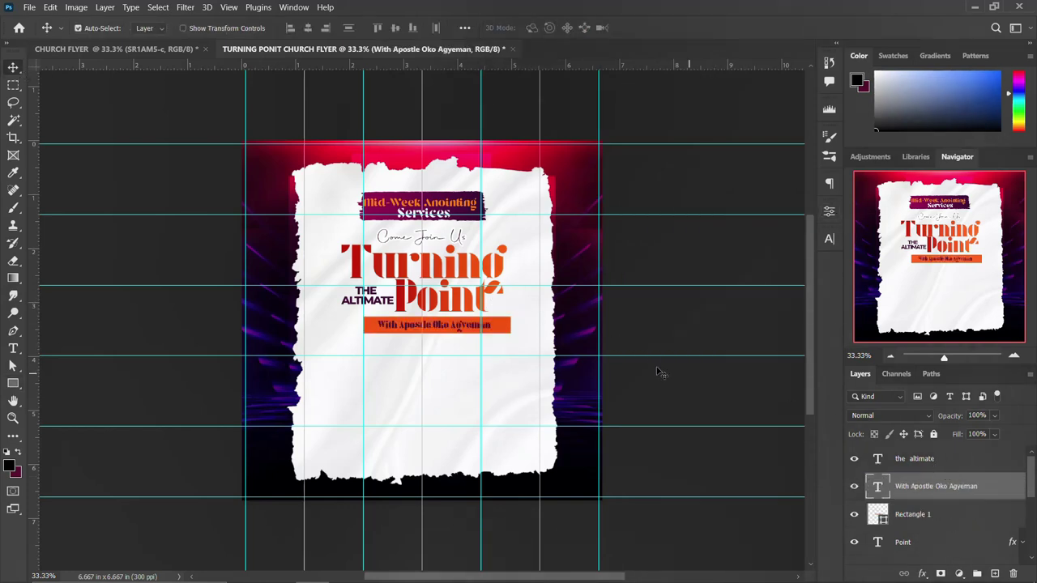
# - Make the speaker line near-white (#f4f5f6) with 100 tracking
pyautogui.click(829, 238)
pyautogui.click(788, 316)
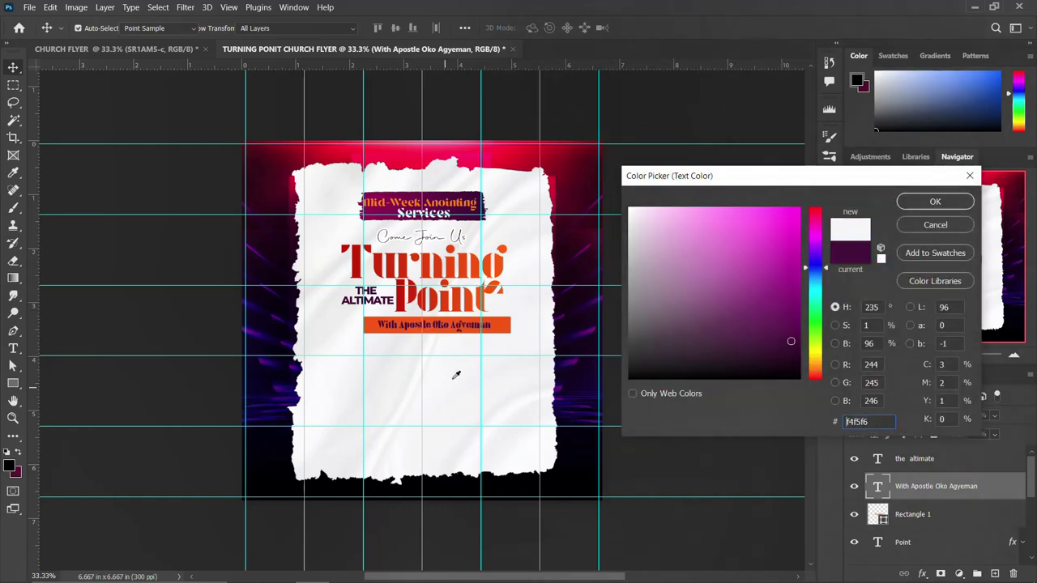
pyautogui.click(456, 375)
pyautogui.click(931, 202)
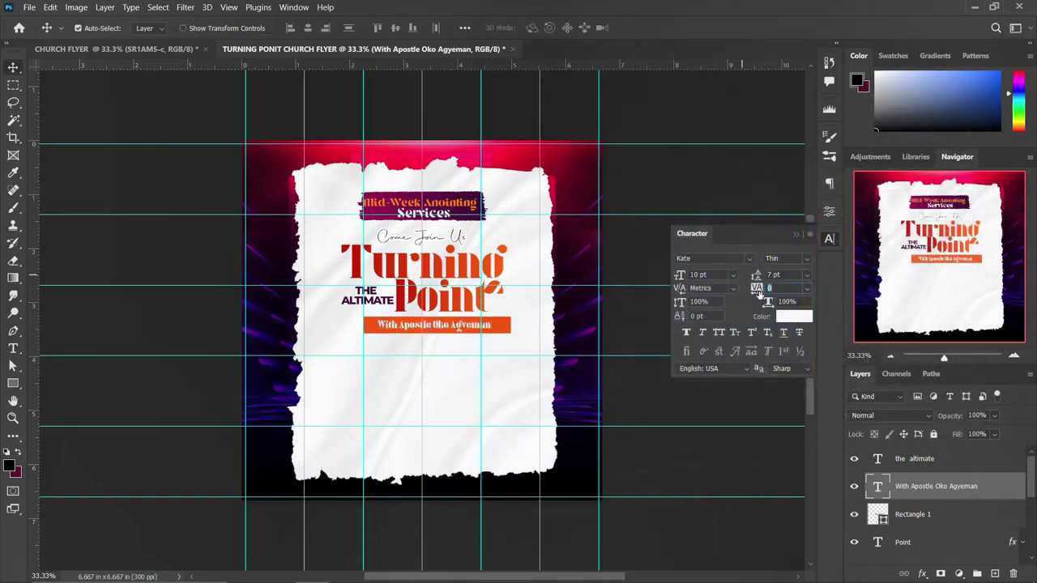
pyautogui.press('Return')
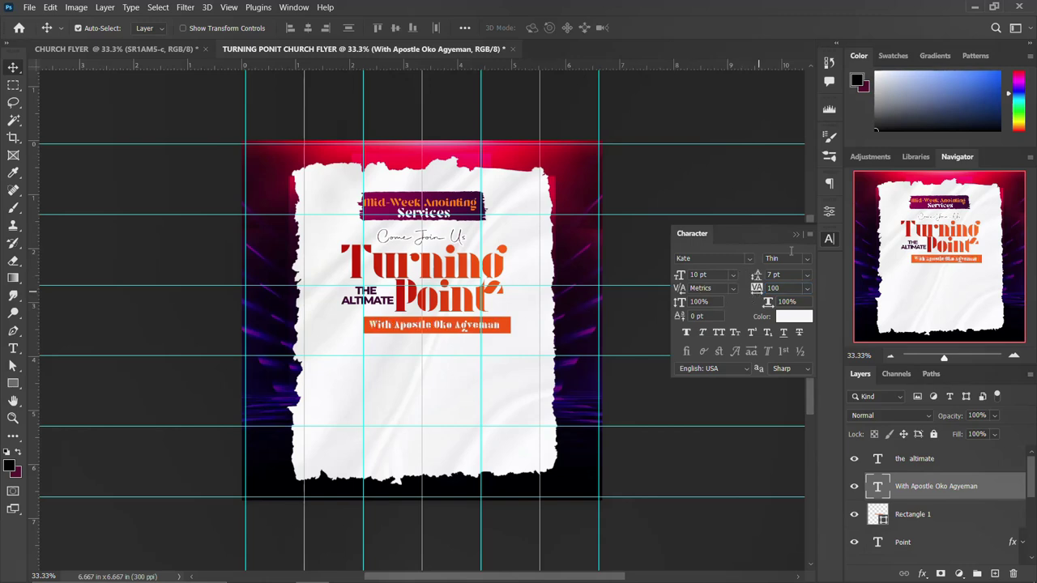
pyautogui.click(829, 240)
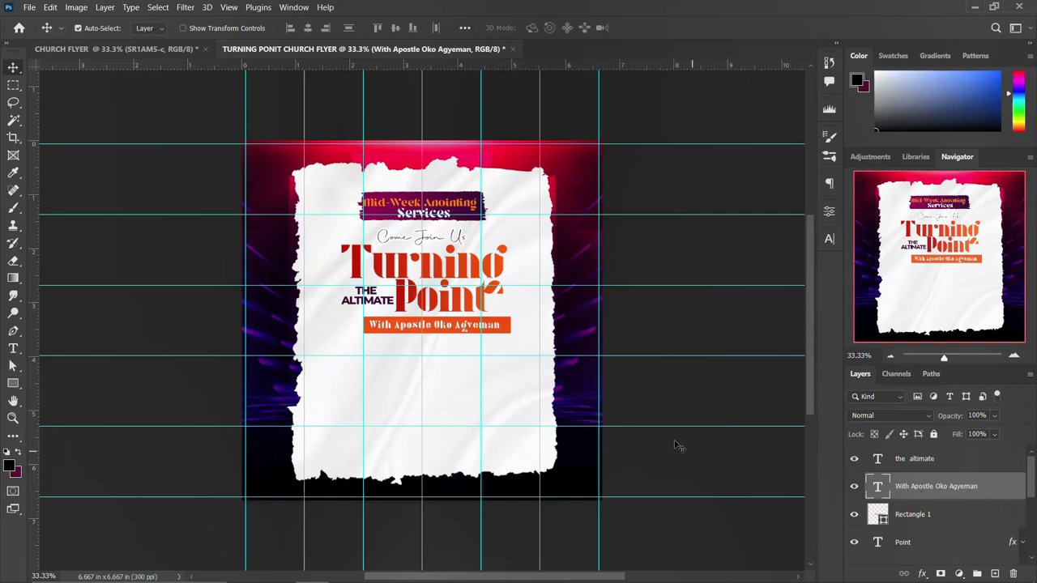
# - Nudge the bar and speaker text down, then group title, speaker text and bar as THEME
pyautogui.keyDown('shift'); pyautogui.click(920, 515); pyautogui.keyUp('shift')
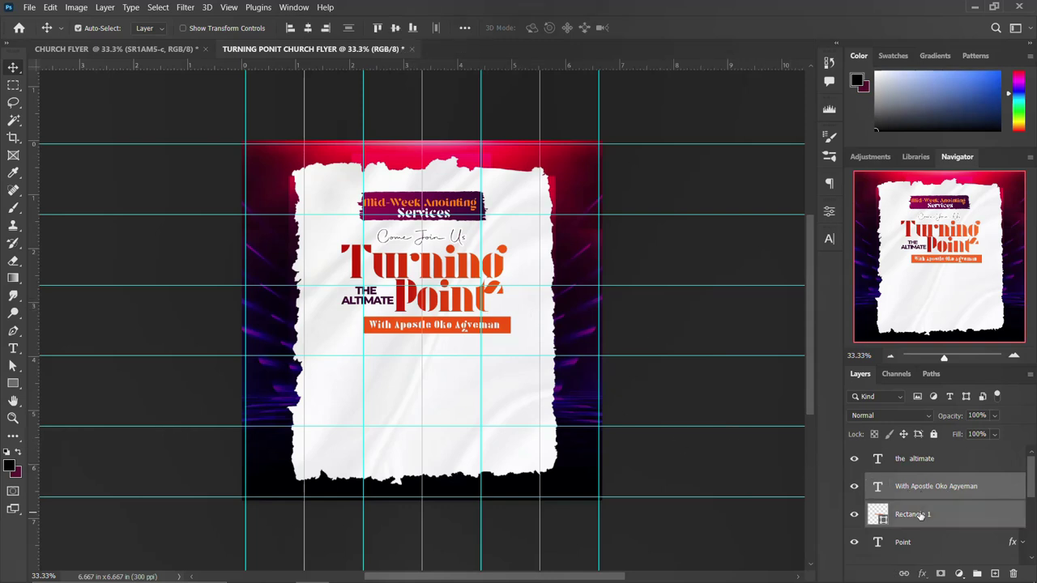
pyautogui.hotkey('shift', 'Down')
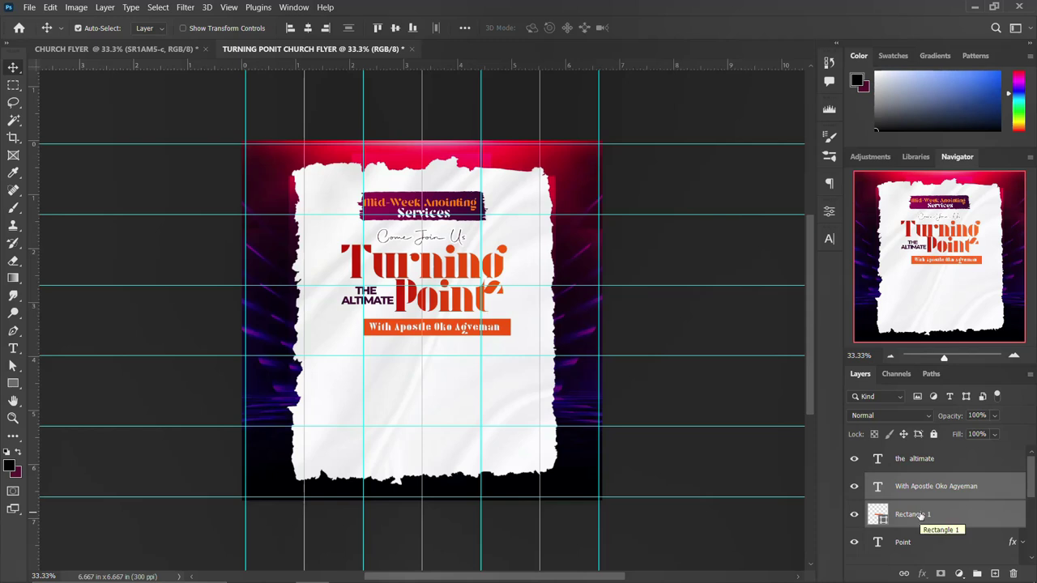
pyautogui.scroll(-4, 920, 518)
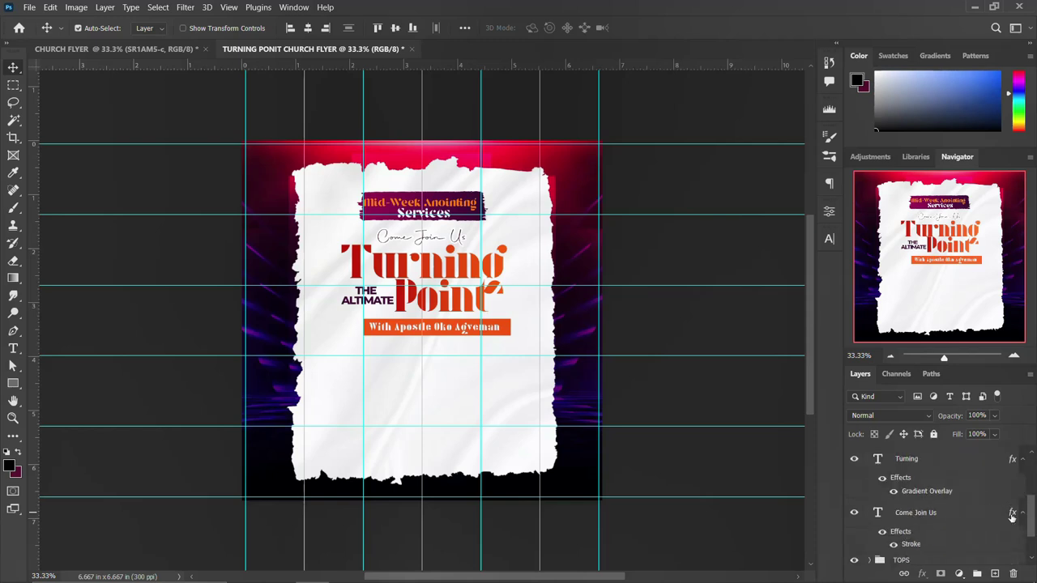
pyautogui.click(930, 512)
pyautogui.scroll(4, 928, 507)
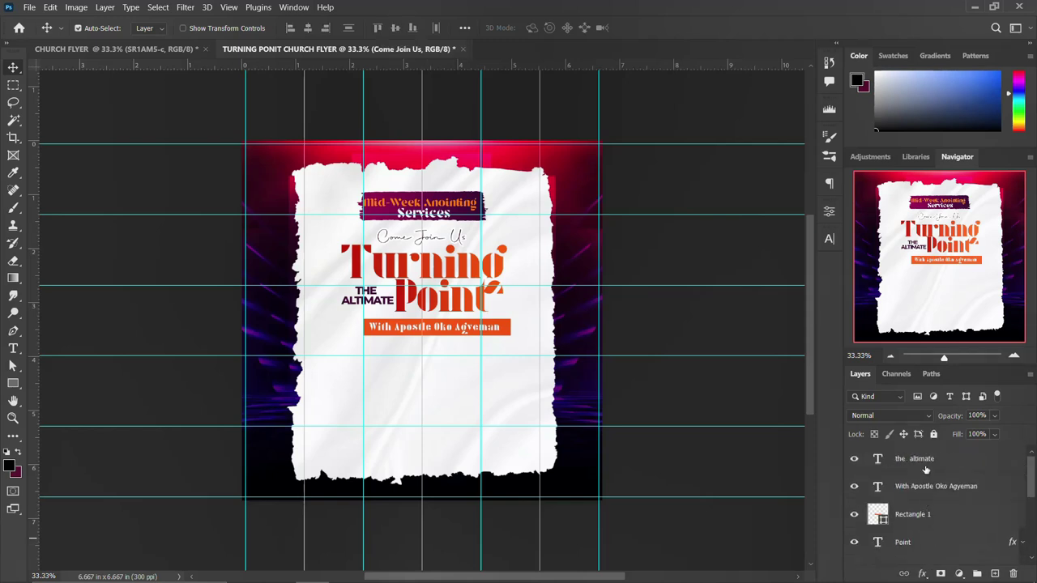
pyautogui.keyDown('shift'); pyautogui.click(925, 470); pyautogui.keyUp('shift')
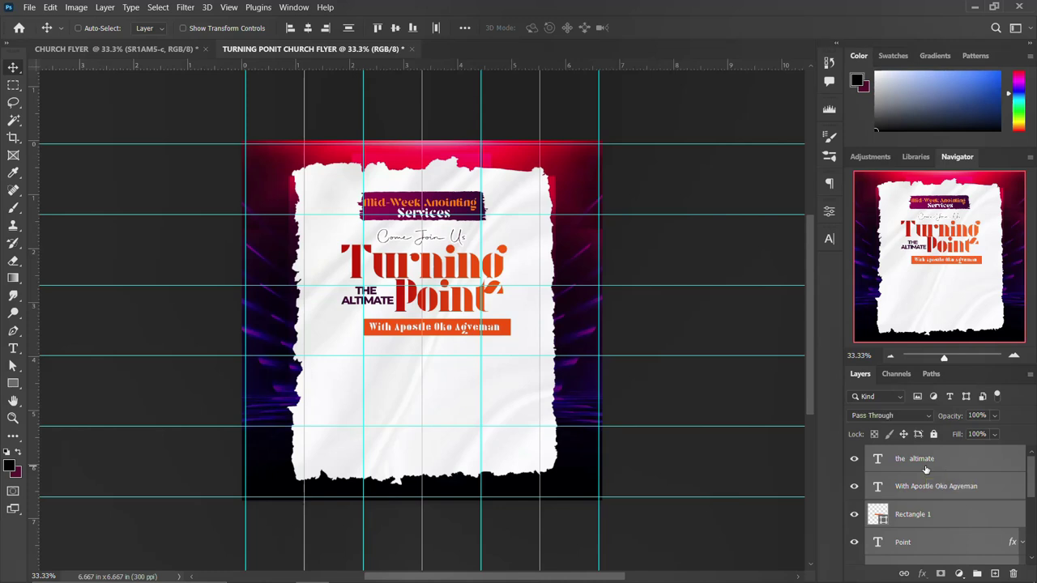
pyautogui.hotkey('ctrl', 'g')
pyautogui.doubleClick(903, 452)
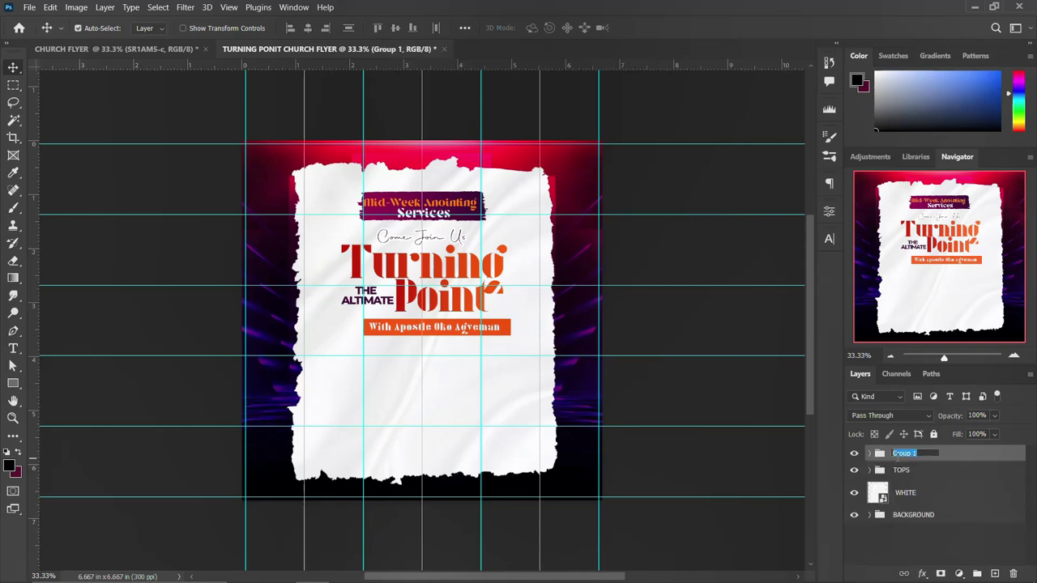
pyautogui.write('THEME')
pyautogui.press('Return')
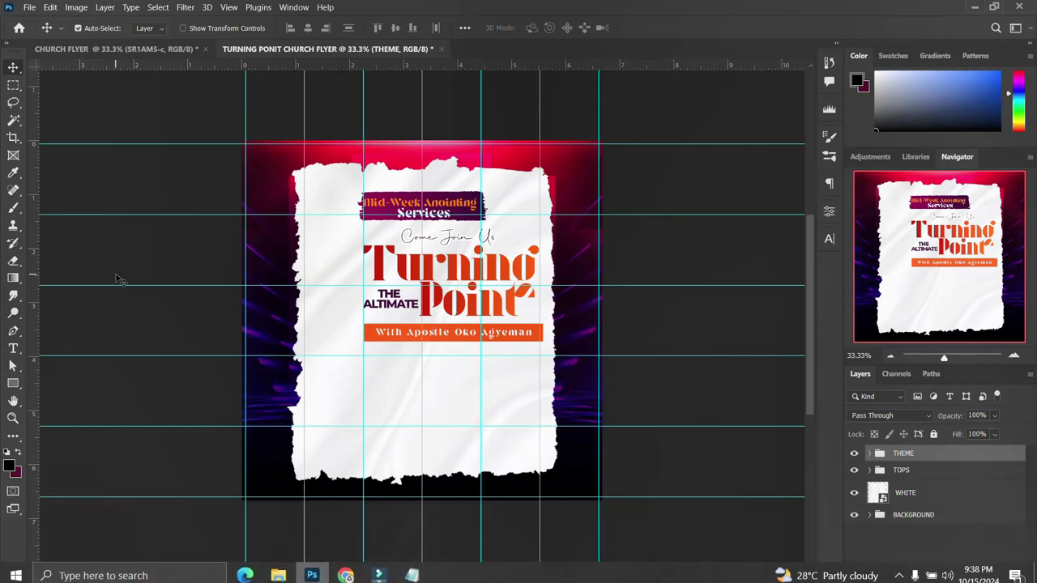
# - Draw Rectangle 2 below the orange speaker bar
pyautogui.click(12, 386)
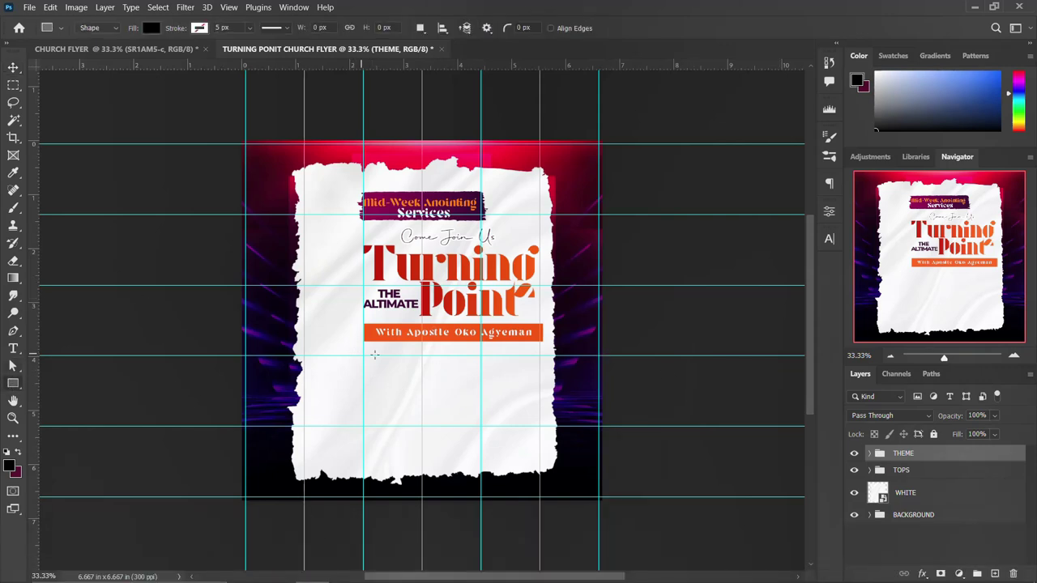
pyautogui.moveTo(364, 348); pyautogui.dragTo(442, 371)
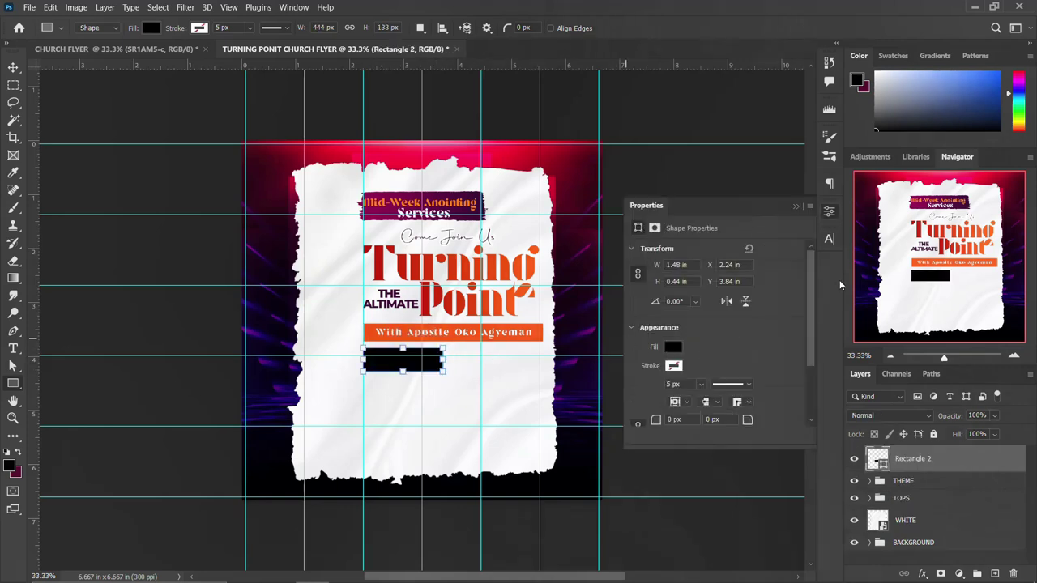
pyautogui.click(832, 211)
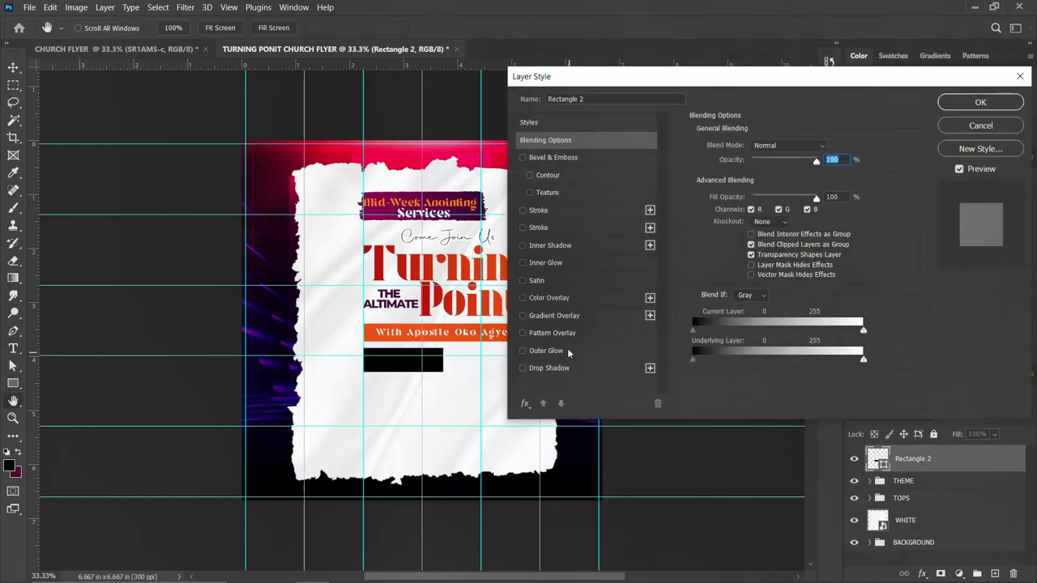
# - Give the box a magenta Gradient Overlay and duplicate it to the right
pyautogui.click(562, 319)
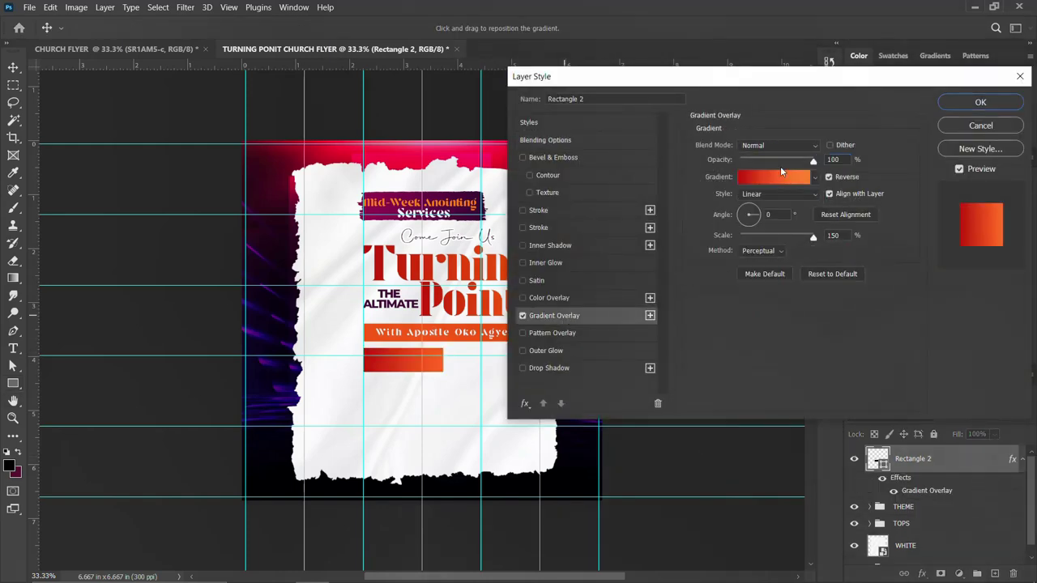
pyautogui.click(816, 177)
pyautogui.click(690, 346)
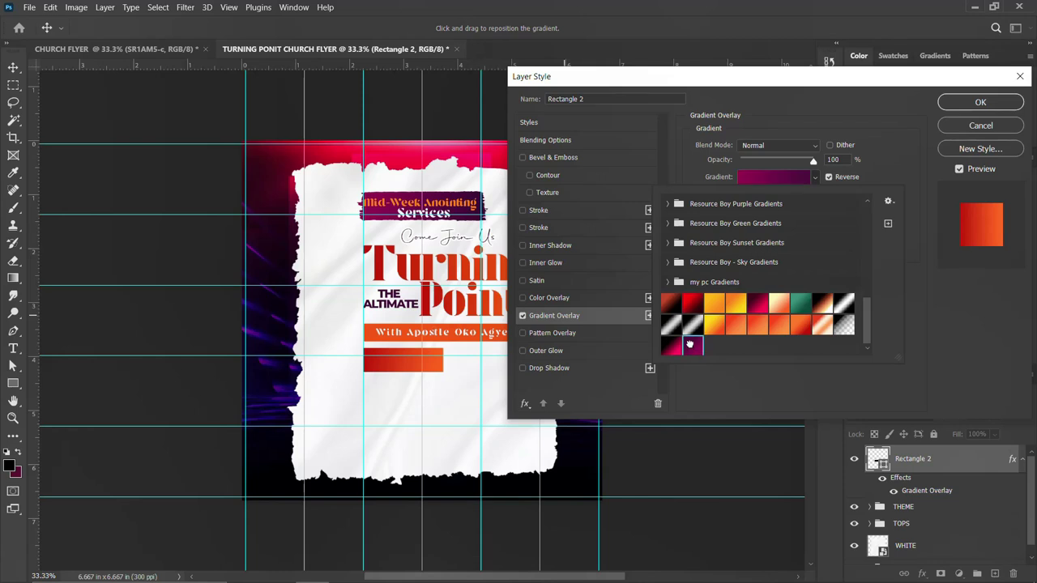
pyautogui.click(968, 104)
pyautogui.click(980, 102)
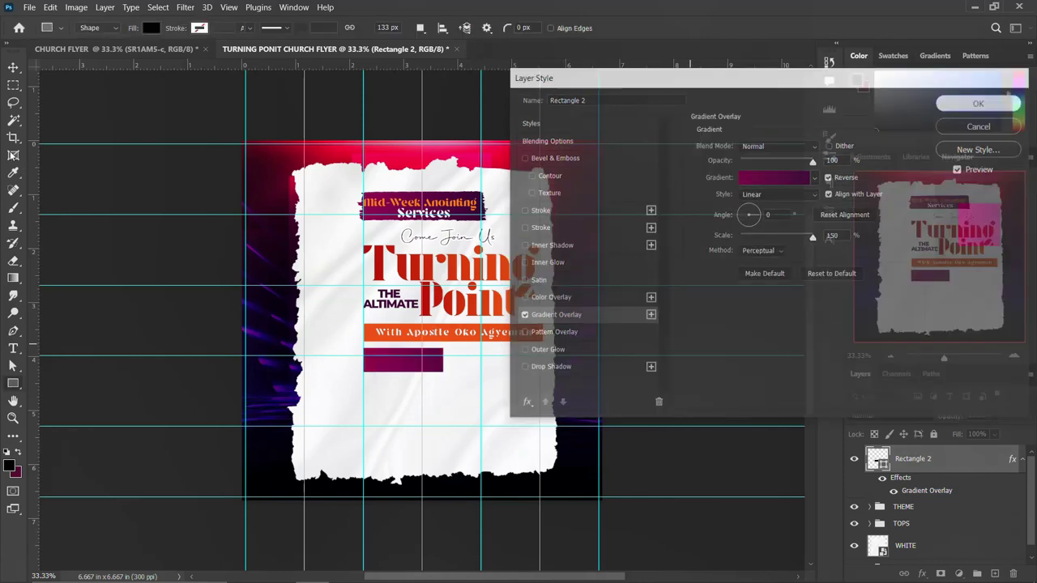
pyautogui.click(13, 66)
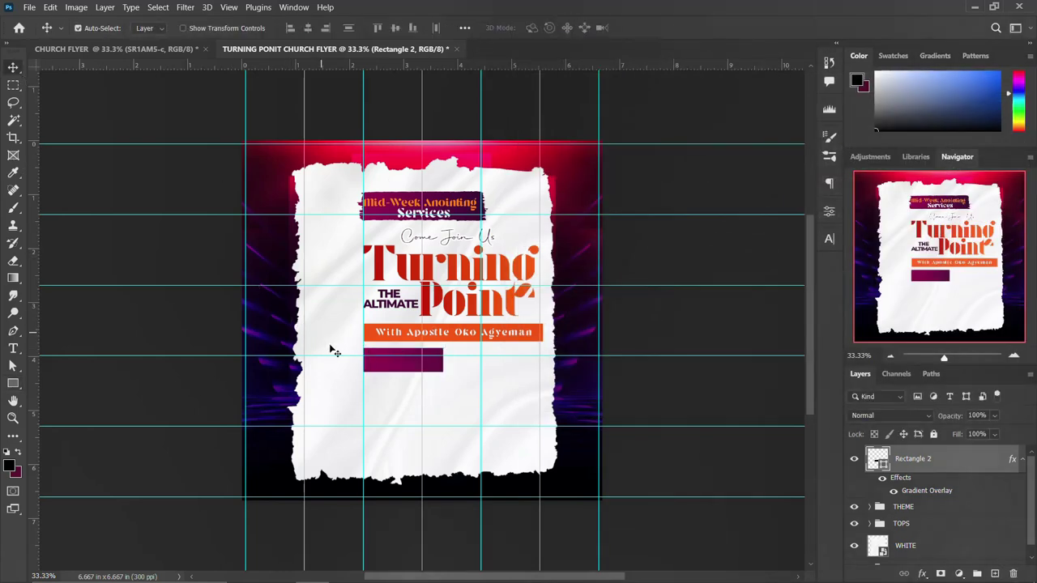
pyautogui.moveTo(396, 370); pyautogui.dragTo(488, 369)
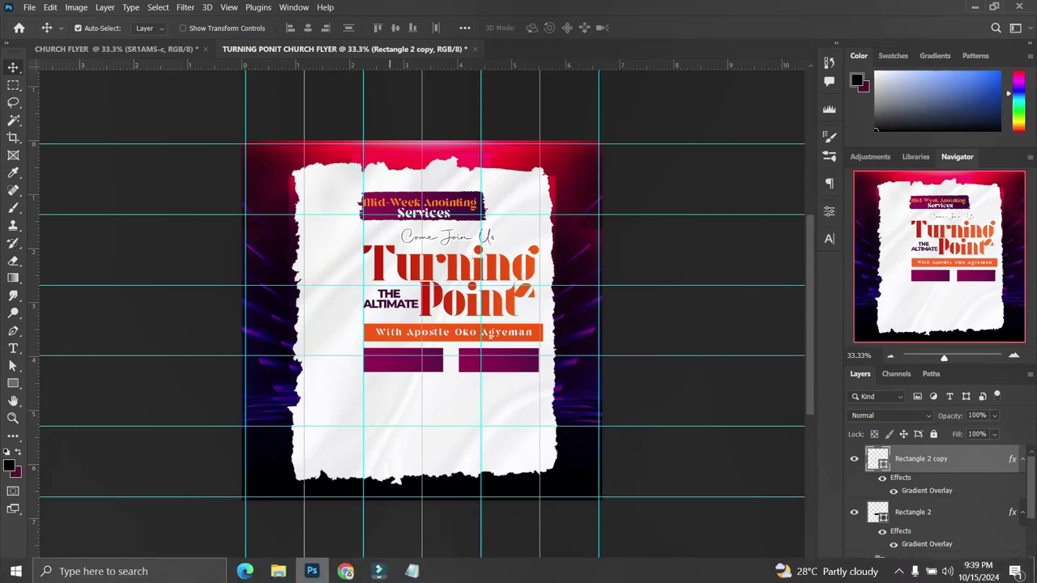
# - Paste the date number 25 from the notes as a new text layer
pyautogui.click(422, 573)
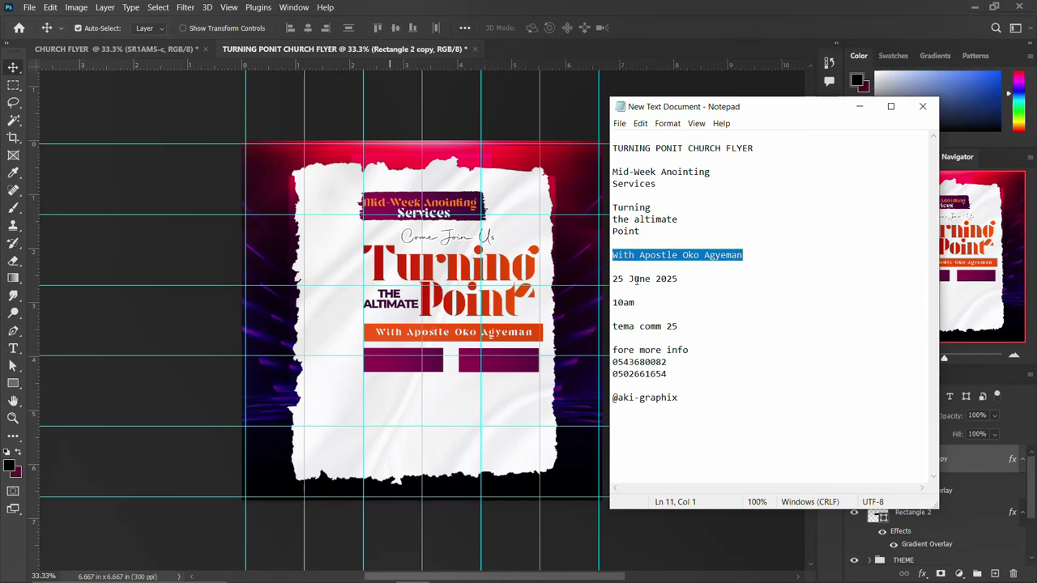
pyautogui.moveTo(624, 279); pyautogui.dragTo(583, 273)
pyautogui.hotkey('ctrl', 'c')
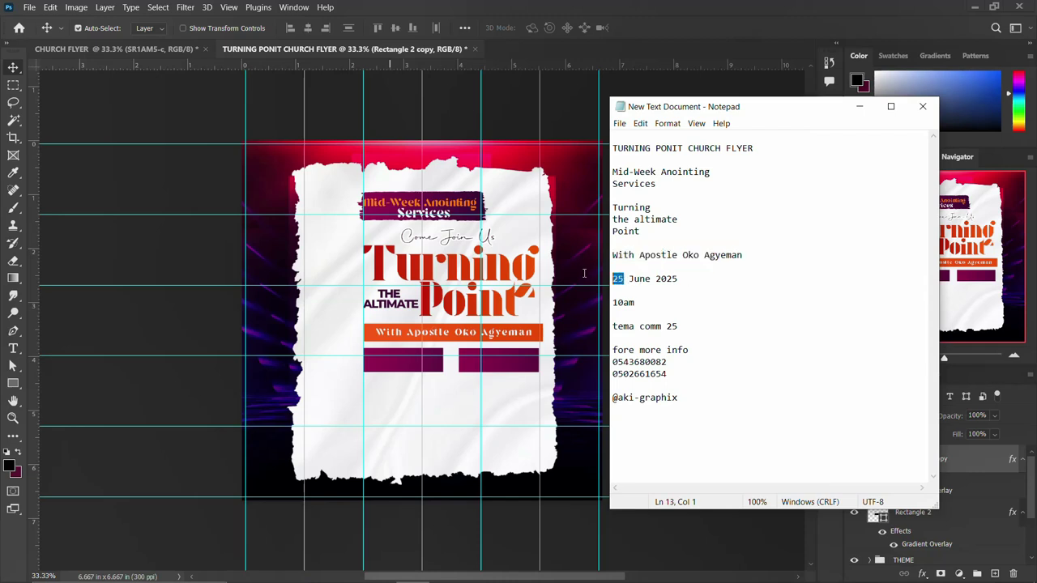
pyautogui.click(387, 357)
pyautogui.press('t')
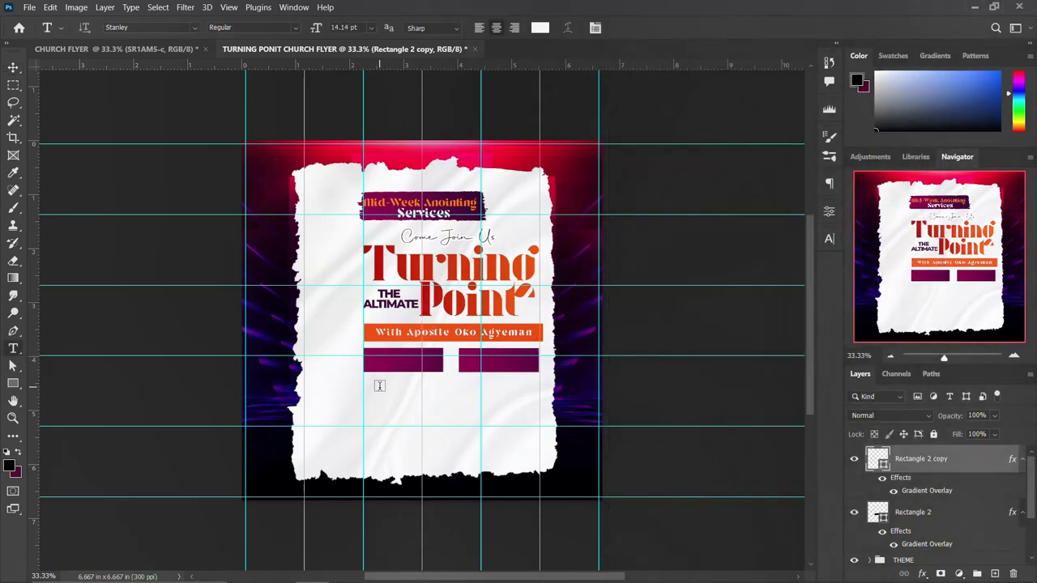
pyautogui.click(379, 386)
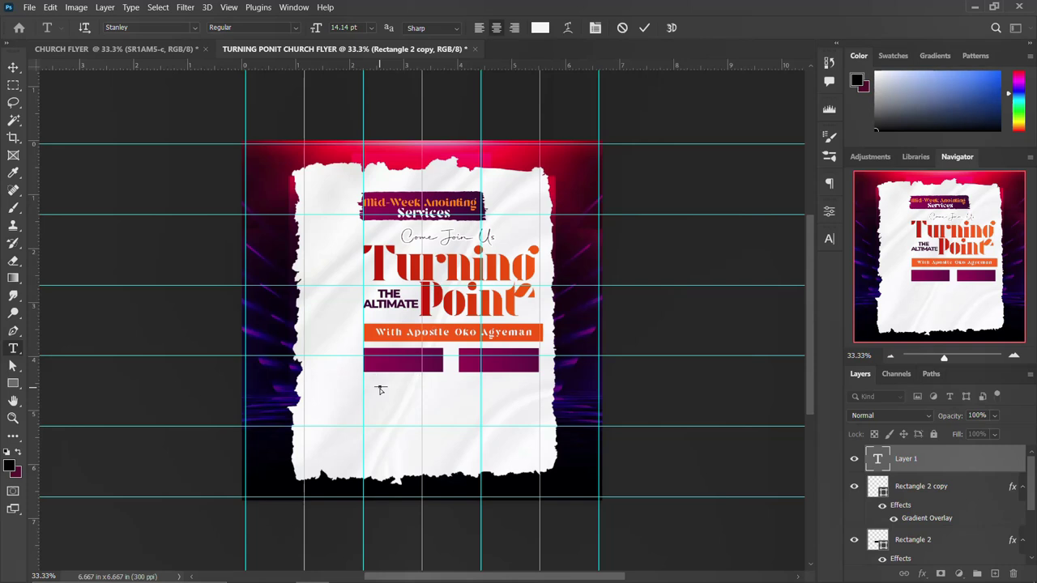
pyautogui.hotkey('ctrl', 'v')
pyautogui.hotkey('ctrl', 'Return')
# - Set the 25 to Montserrat Black
pyautogui.click(829, 239)
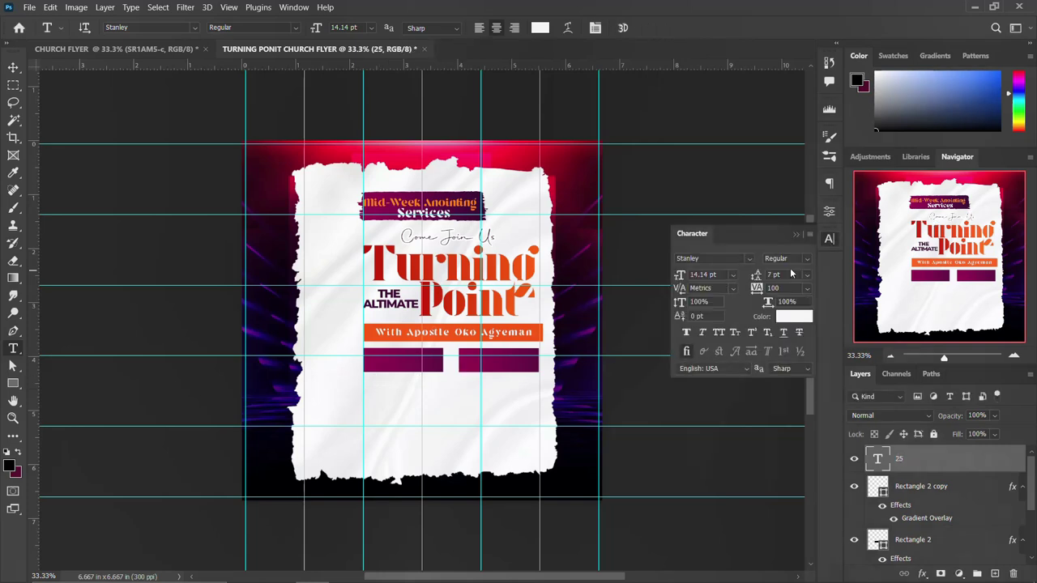
pyautogui.click(749, 259)
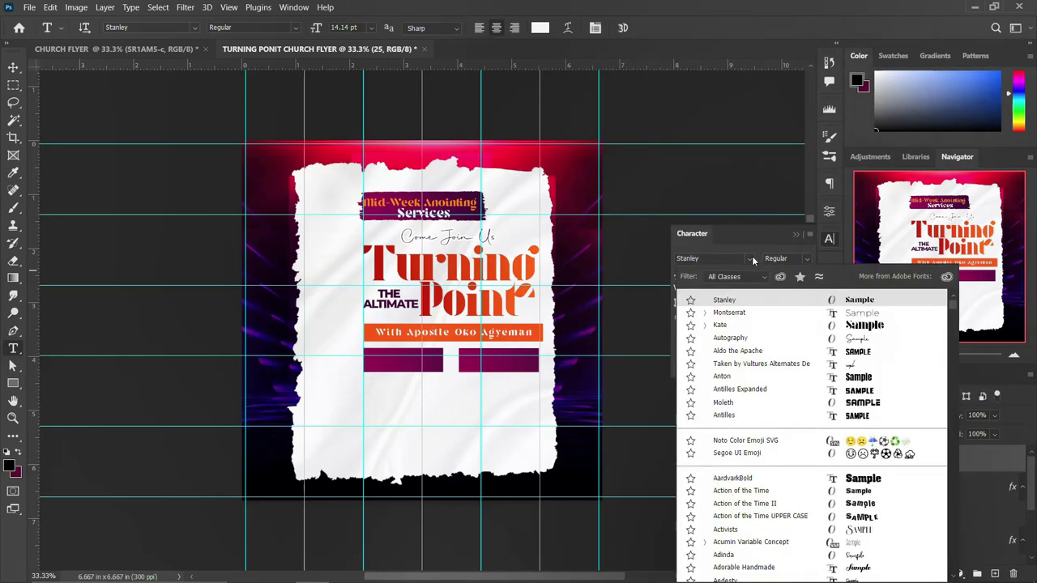
pyautogui.click(732, 312)
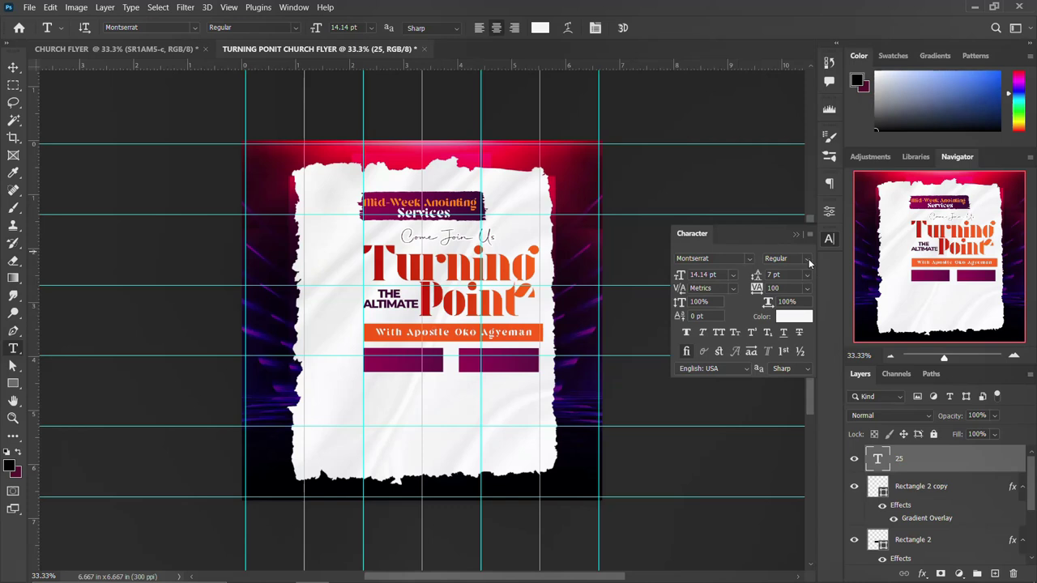
pyautogui.click(808, 260)
pyautogui.click(778, 441)
pyautogui.click(830, 238)
# - Move the 25 into the left purple box and size it to 30 pt
pyautogui.press('v')
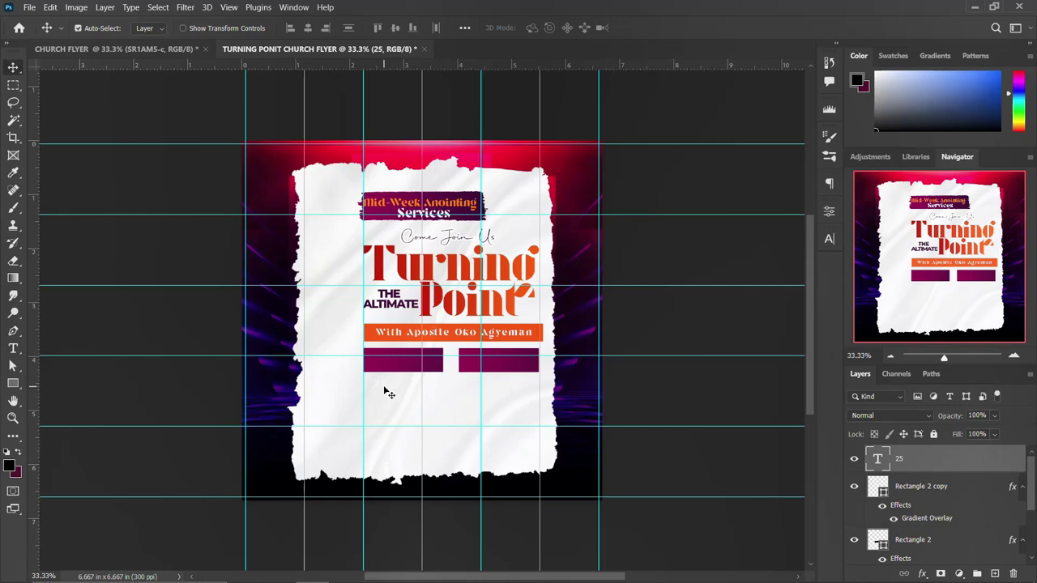
pyautogui.moveTo(385, 387); pyautogui.dragTo(404, 374)
pyautogui.hotkey('ctrl', 't')
pyautogui.press('Return')
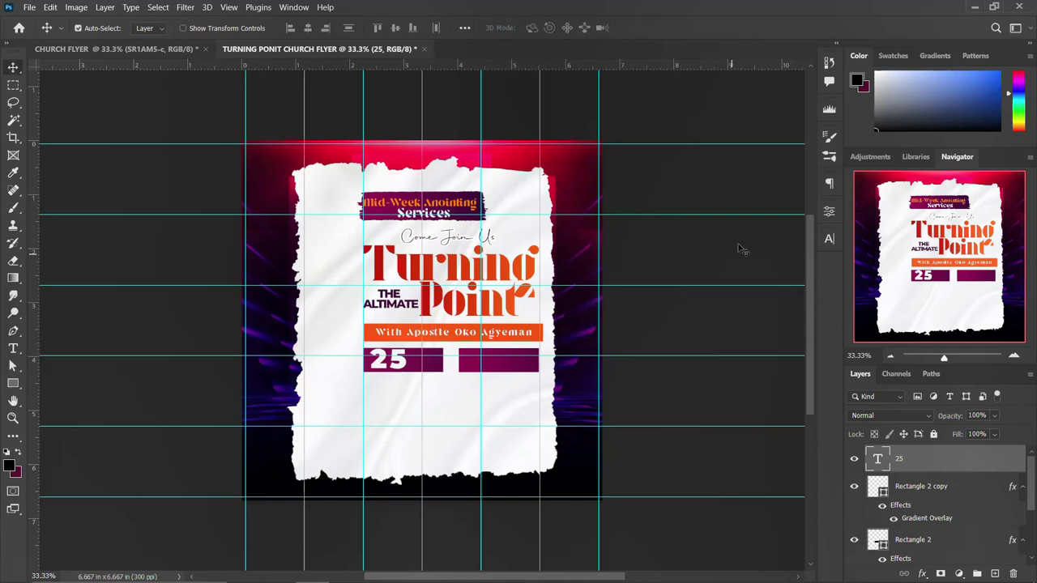
pyautogui.click(828, 239)
pyautogui.click(677, 275)
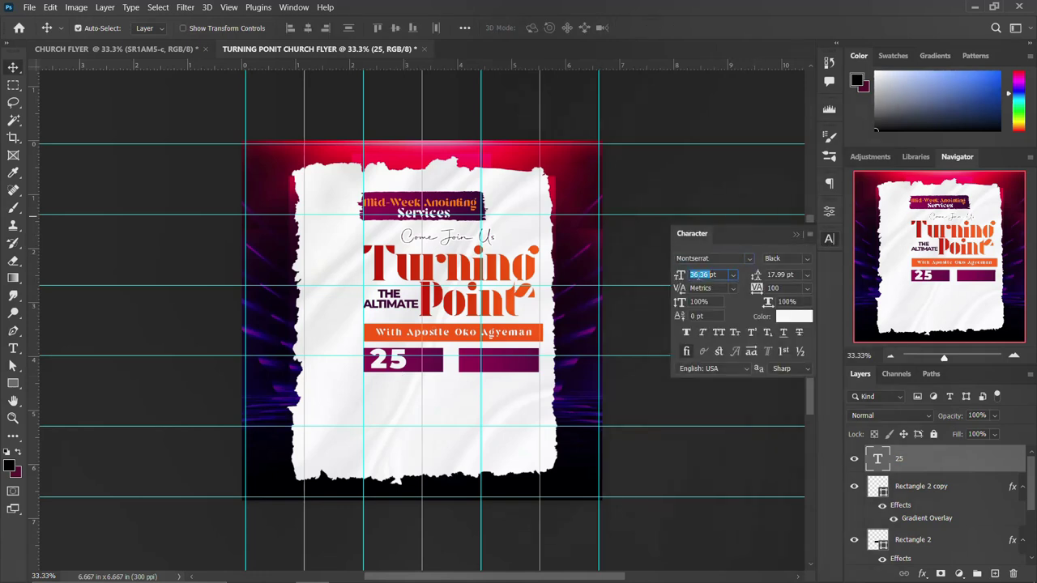
pyautogui.write('30')
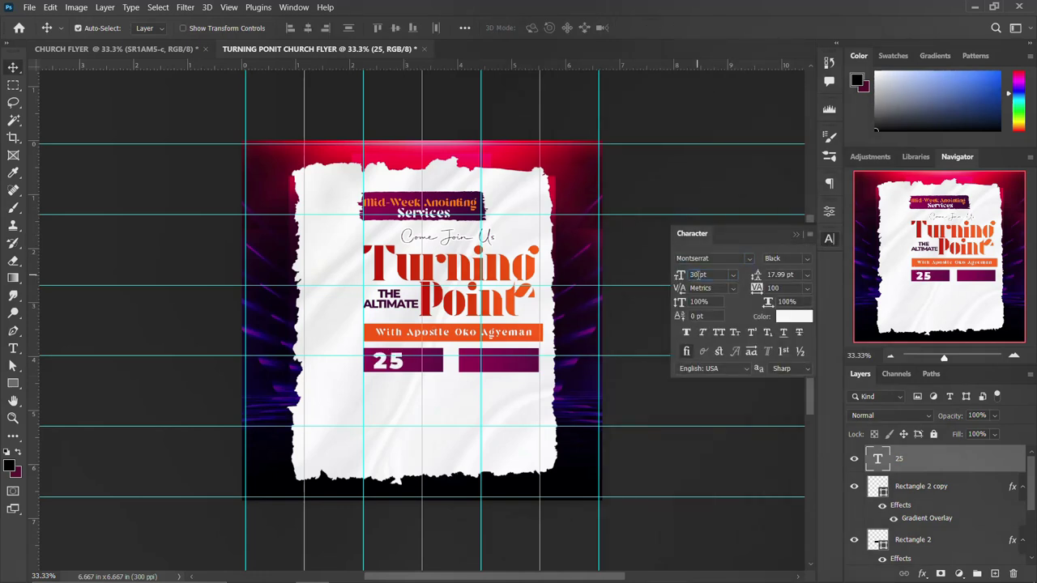
pyautogui.click(829, 240)
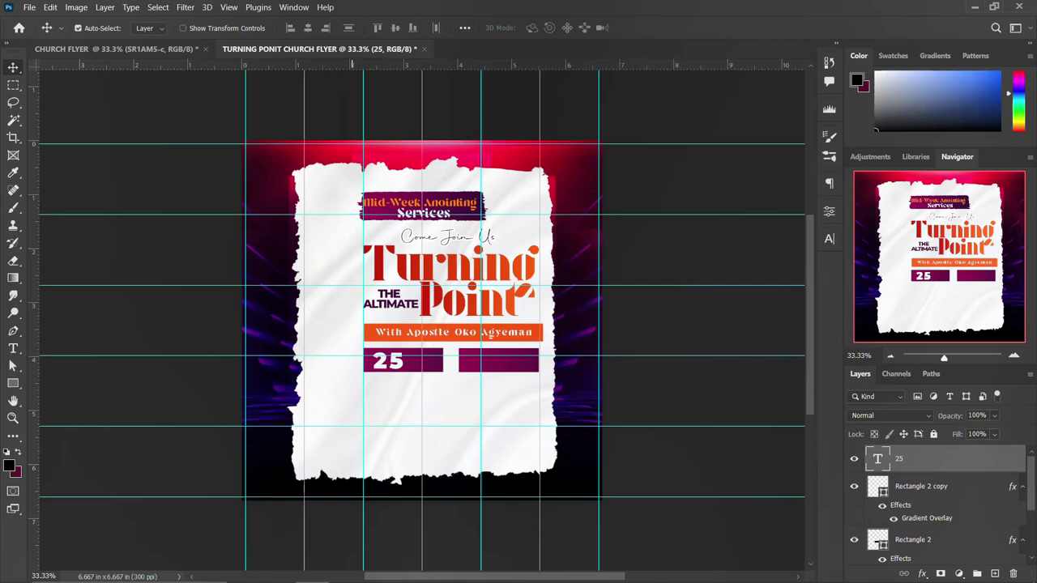
pyautogui.click(397, 570)
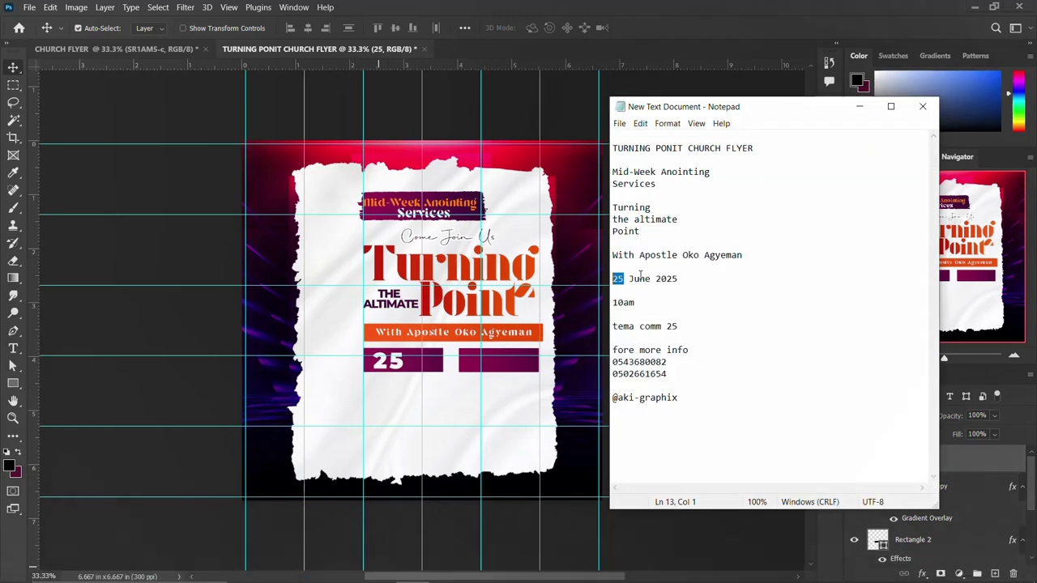
# - Paste 'June 2025' from the notes and place it beside the 25
pyautogui.moveTo(628, 278); pyautogui.dragTo(679, 279)
pyautogui.hotkey('ctrl', 'c')
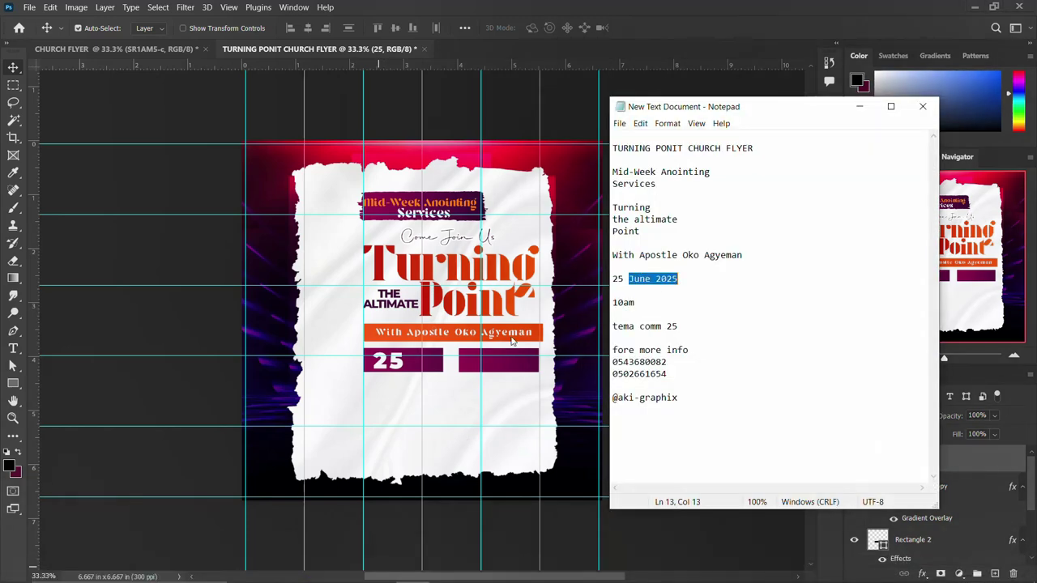
pyautogui.click(438, 368)
pyautogui.press('t')
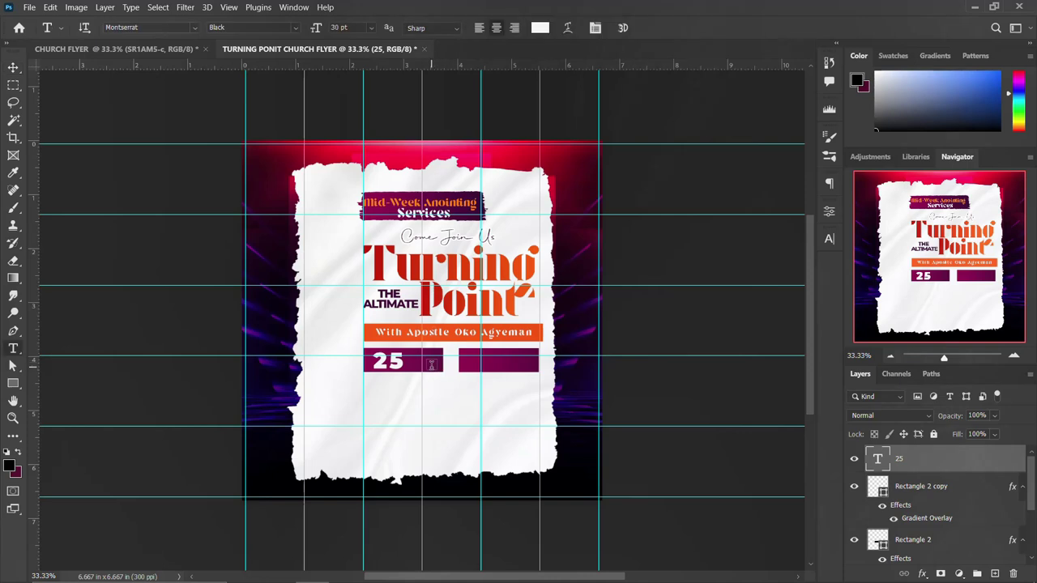
pyautogui.click(422, 377)
pyautogui.hotkey('ctrl', 'v')
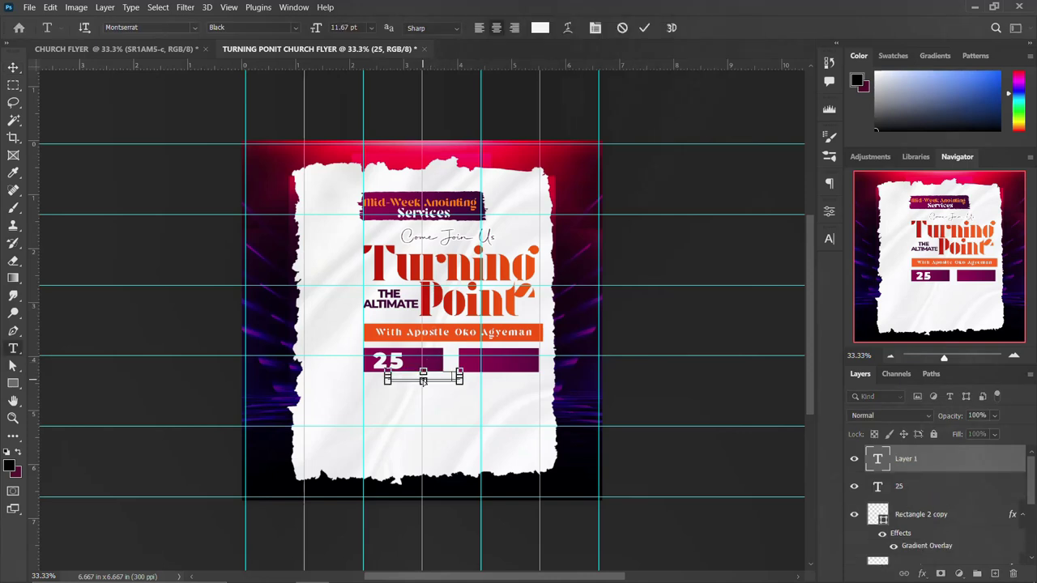
pyautogui.hotkey('ctrl', 'Return')
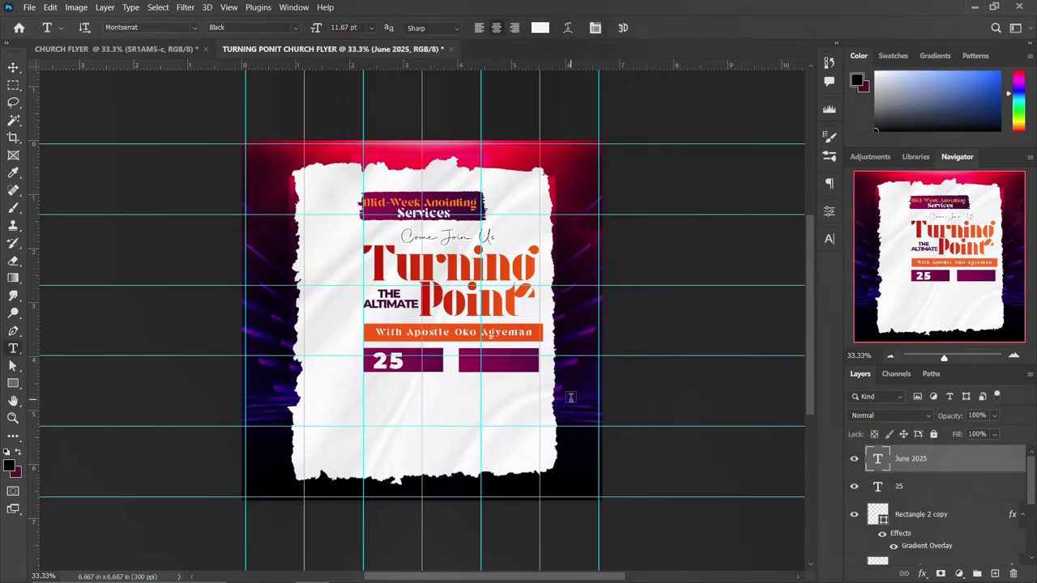
pyautogui.press('v')
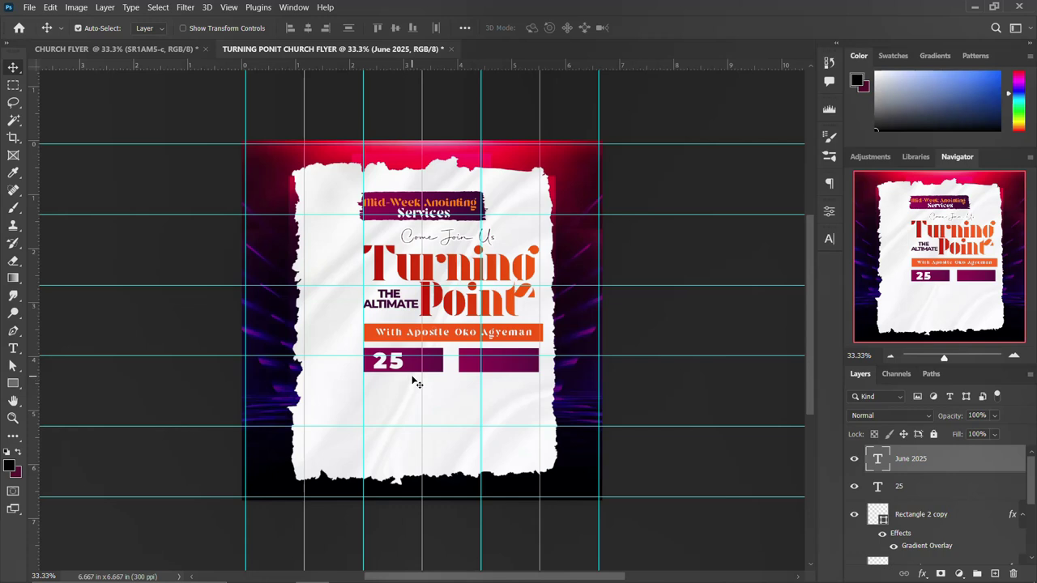
pyautogui.moveTo(416, 382); pyautogui.dragTo(422, 365)
# - Break June and 2025 onto two lines and enlarge the text
pyautogui.doubleClick(423, 364)
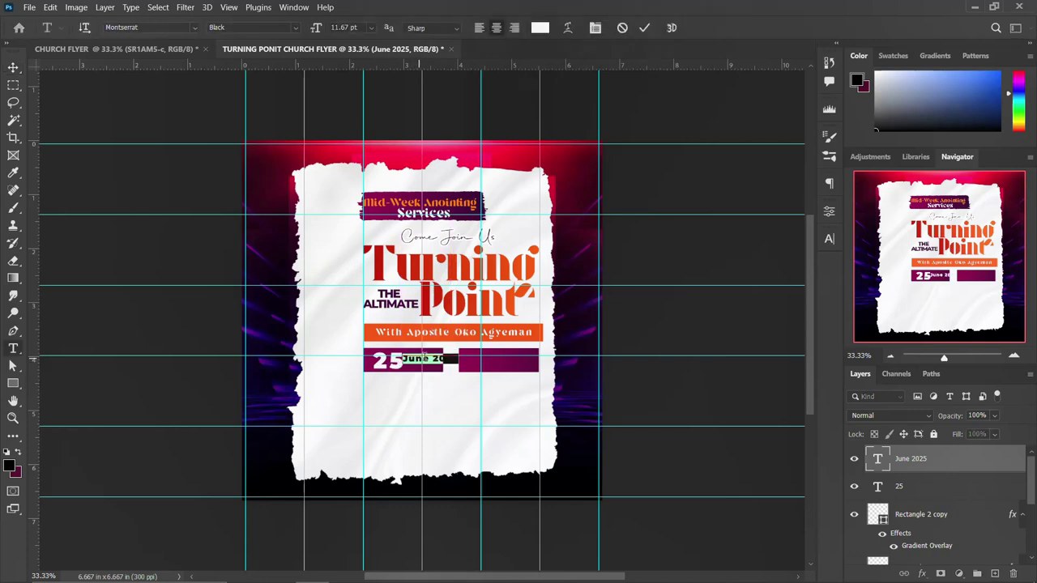
pyautogui.click(430, 363)
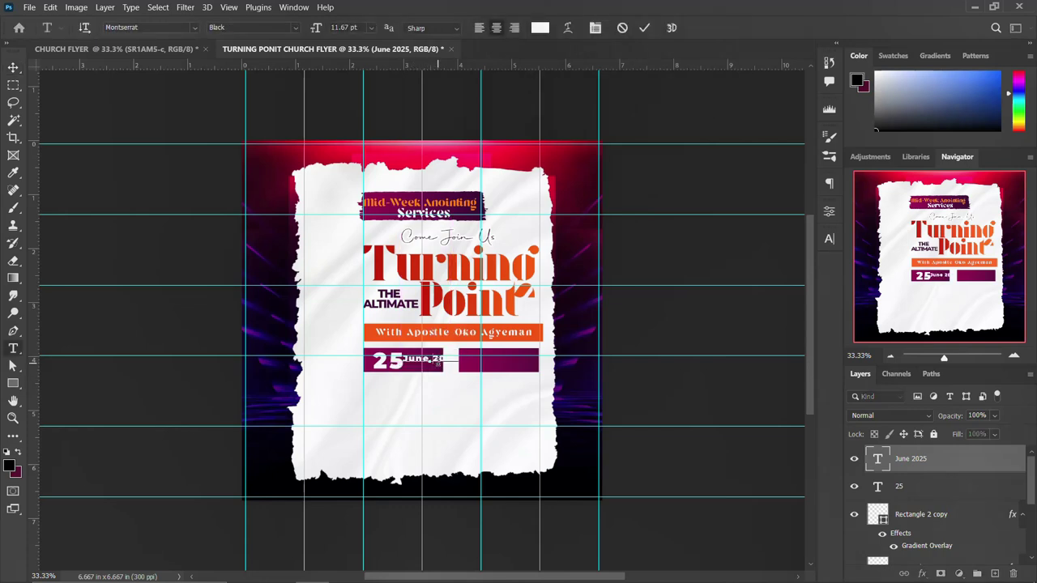
pyautogui.press('Return')
pyautogui.hotkey('ctrl', 'Return')
pyautogui.hotkey('ctrl', 't')
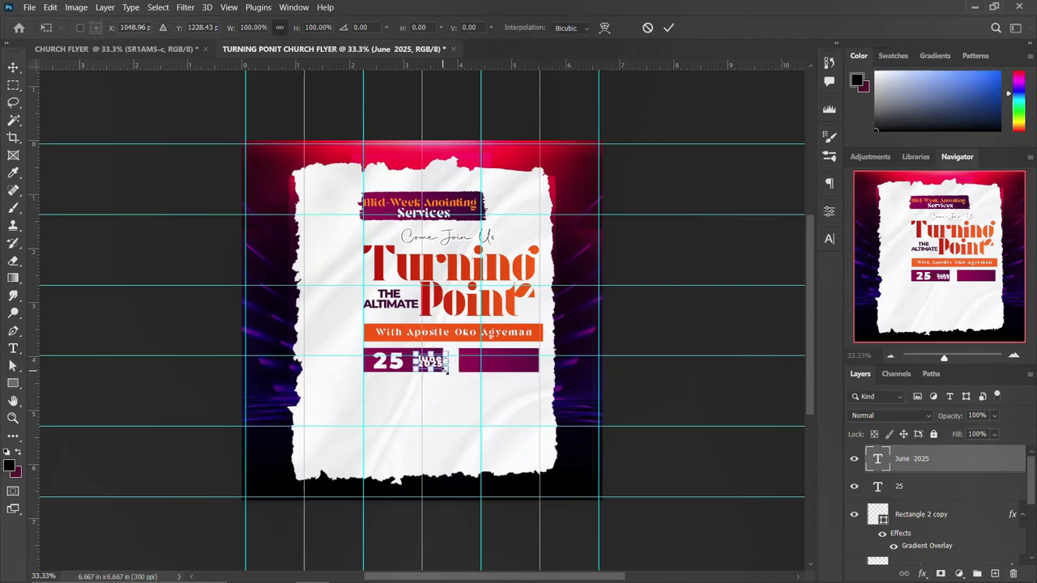
pyautogui.moveTo(447, 369); pyautogui.dragTo(403, 369)
pyautogui.press('Return')
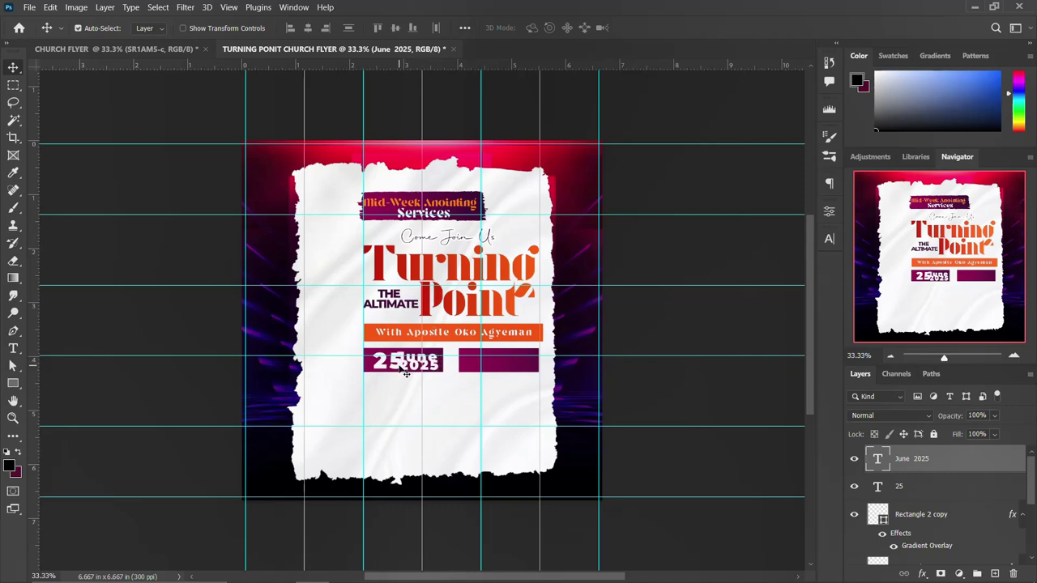
# - Put a copy of the 25 into the right purple box
pyautogui.click(891, 480)
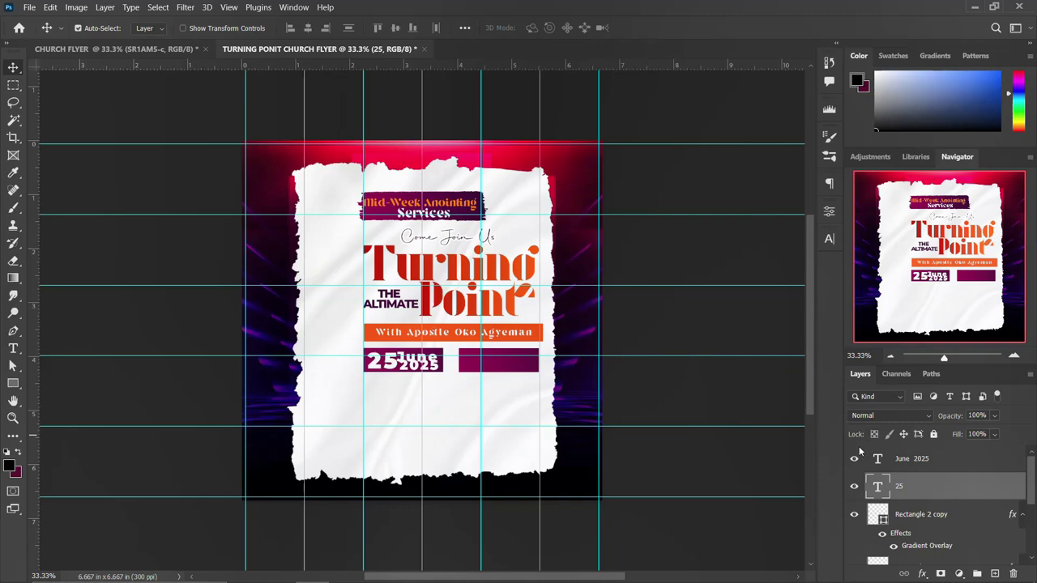
pyautogui.hotkey('ctrl', 'z')
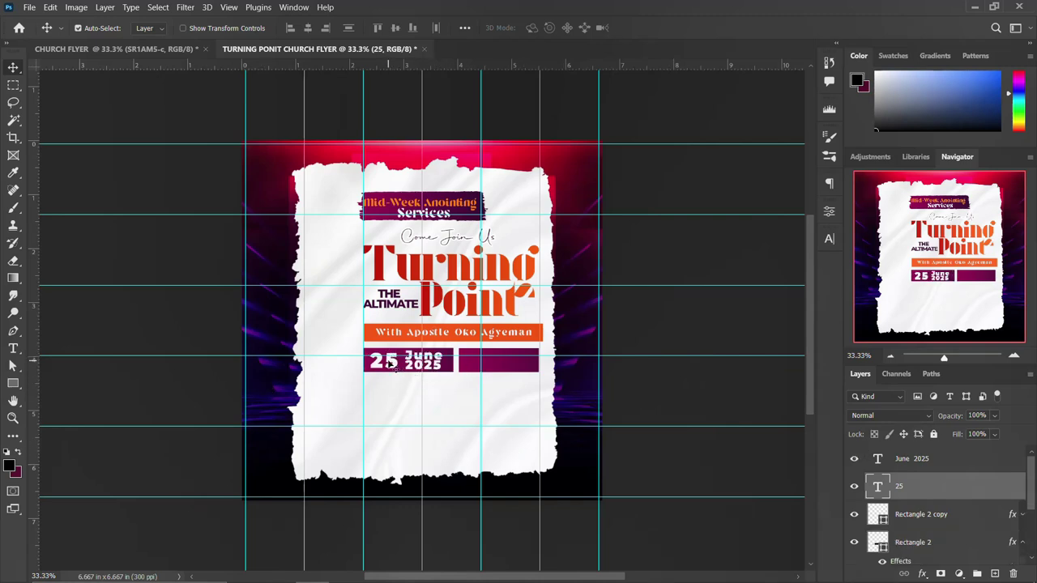
pyautogui.moveTo(403, 367); pyautogui.dragTo(505, 368)
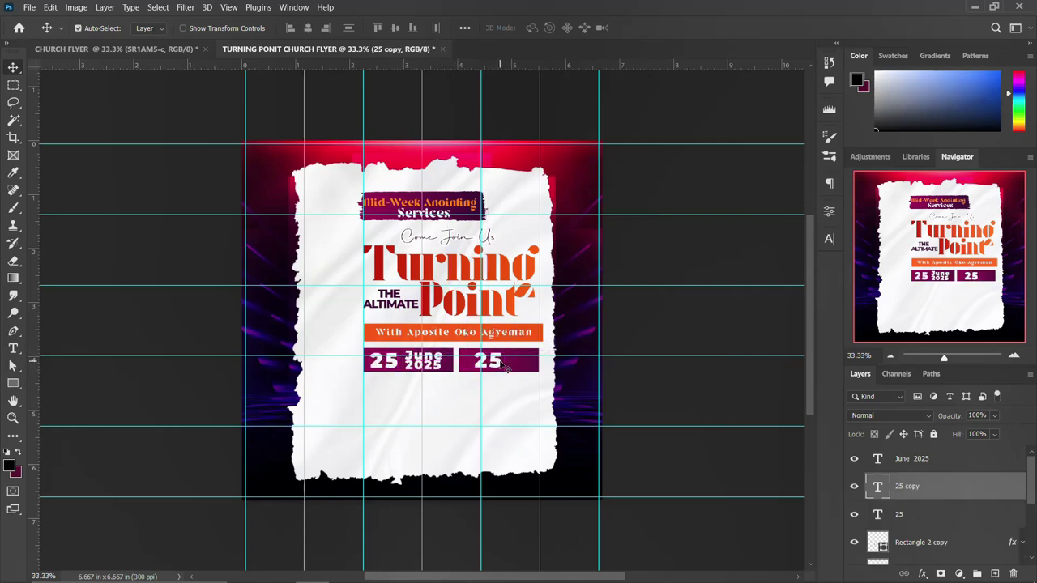
# - Replace the copied 25 with '10am' pasted from the notes
pyautogui.doubleClick(506, 368)
pyautogui.click(412, 570)
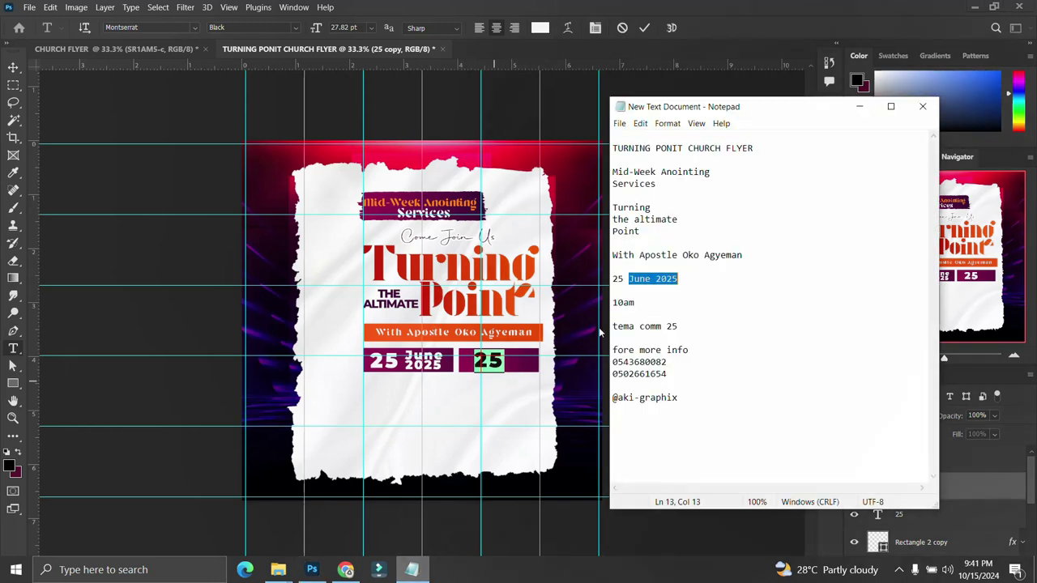
pyautogui.moveTo(635, 302); pyautogui.dragTo(580, 302)
pyautogui.hotkey('ctrl', 'c')
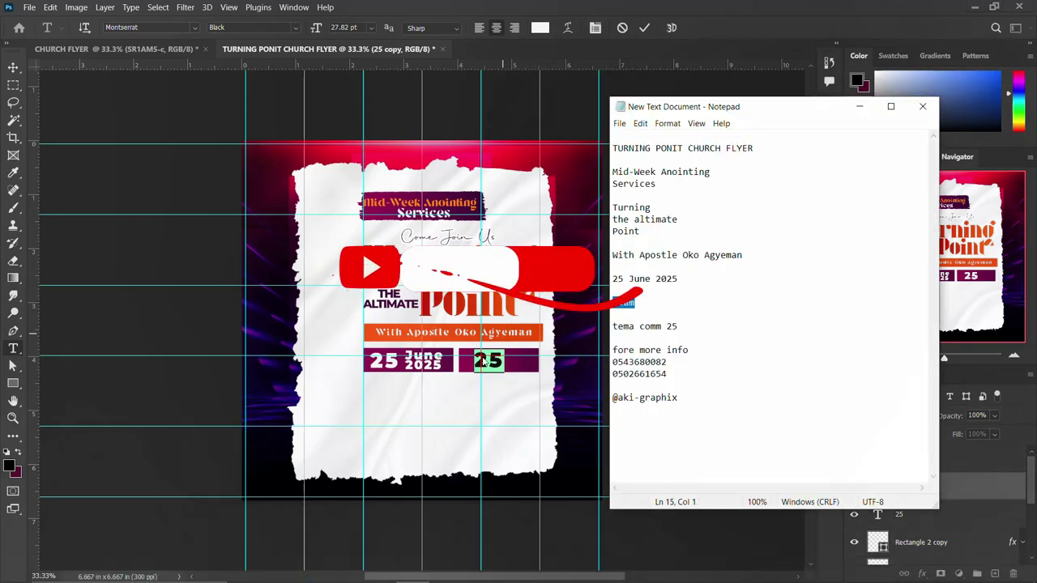
pyautogui.click(577, 307)
pyautogui.hotkey('ctrl', 'v')
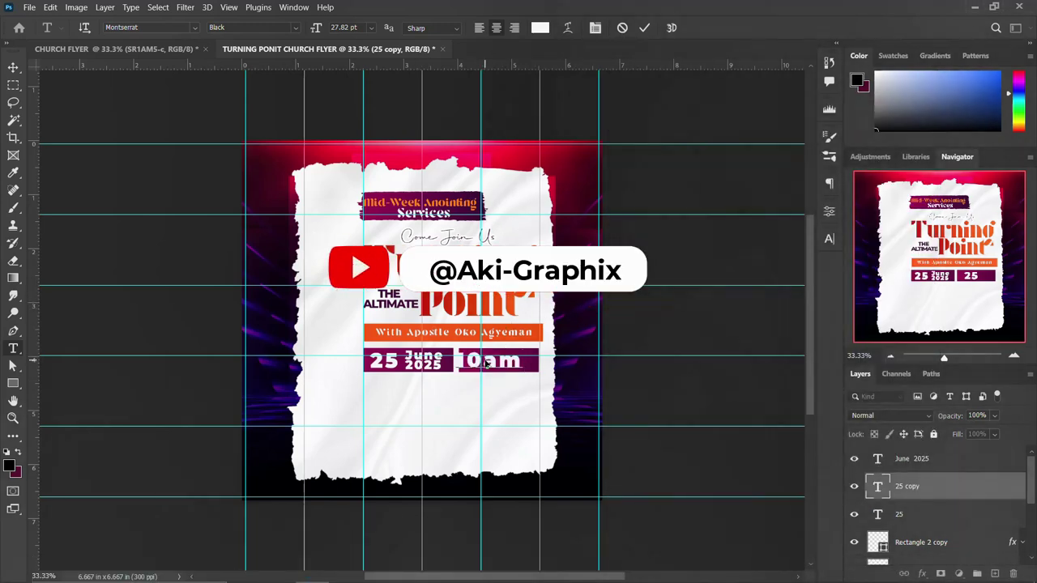
pyautogui.hotkey('ctrl', 'Return')
# - Make 10am all caps and centre it in the right box
pyautogui.click(831, 240)
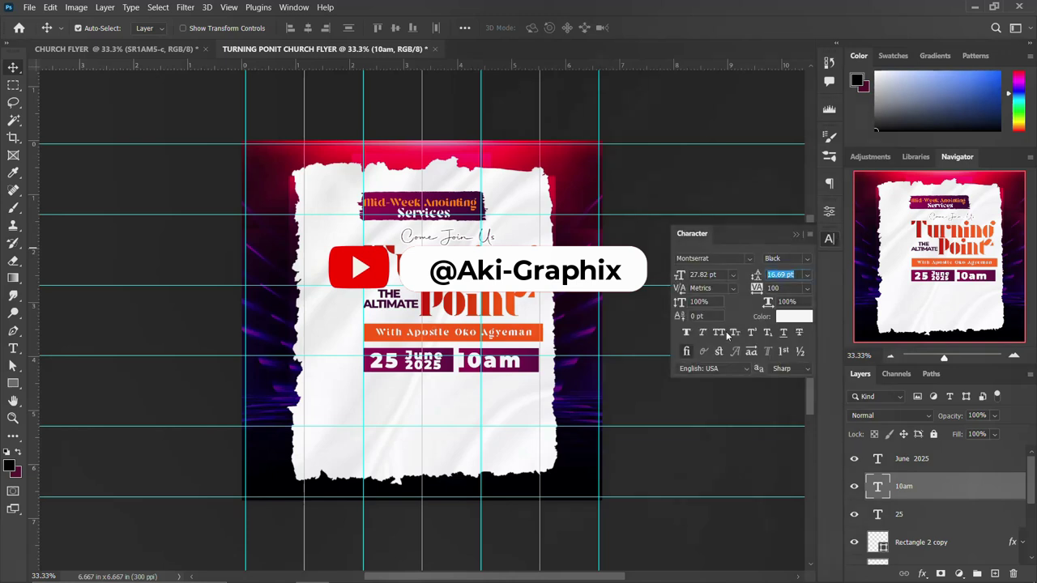
pyautogui.hotkey('ctrl', 'shift', 'k')
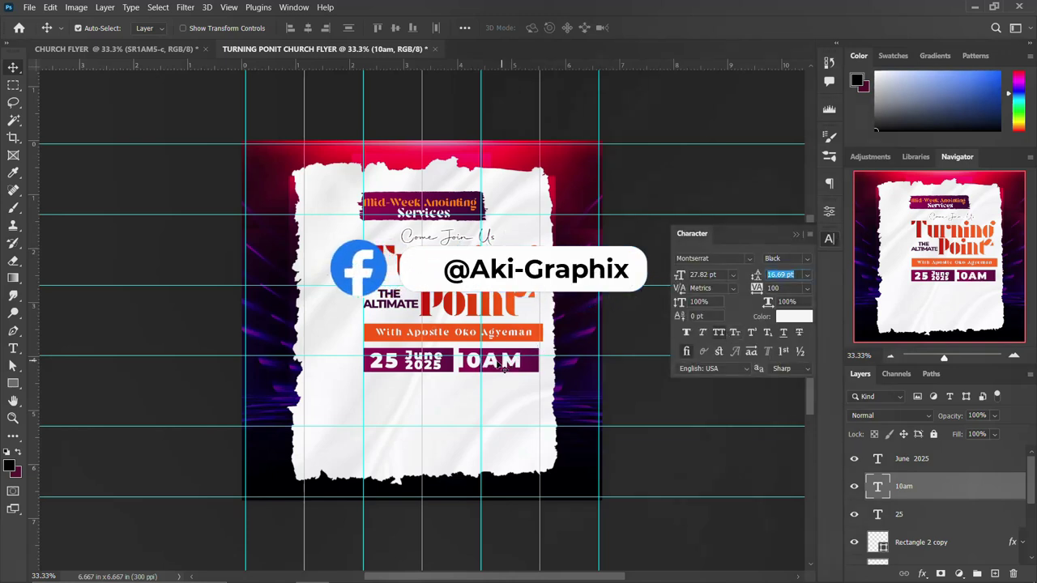
pyautogui.moveTo(513, 359); pyautogui.dragTo(559, 357)
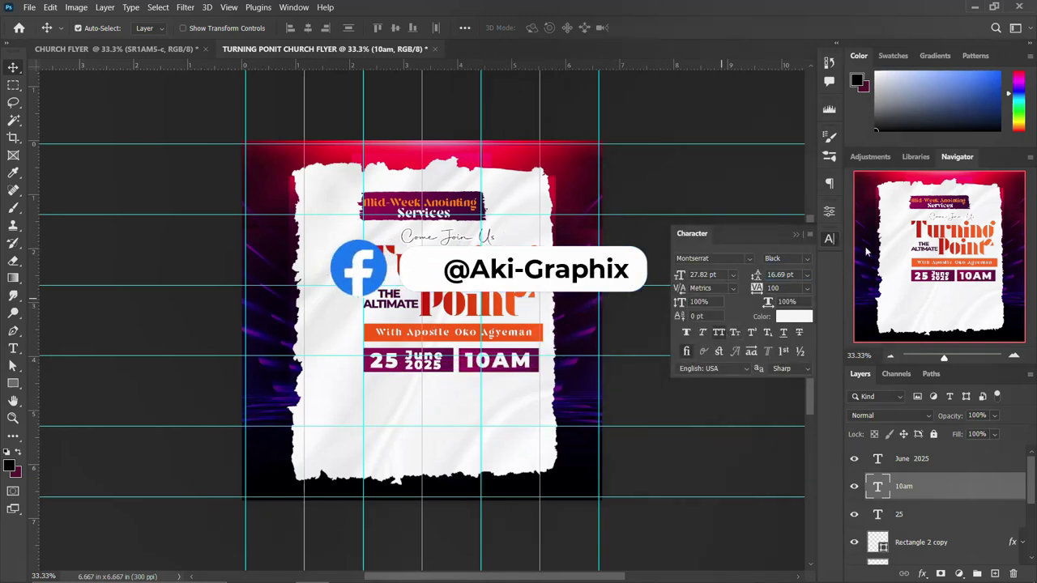
pyautogui.click(833, 241)
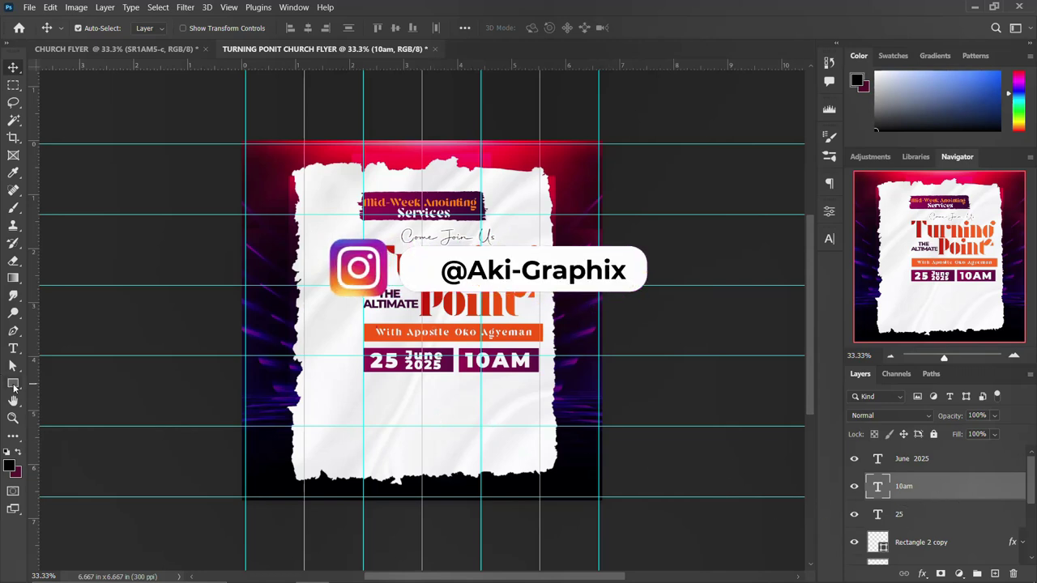
# - Draw a wide rectangle under the date and time boxes and fill it with the recent dark purple swatch
pyautogui.click(13, 384)
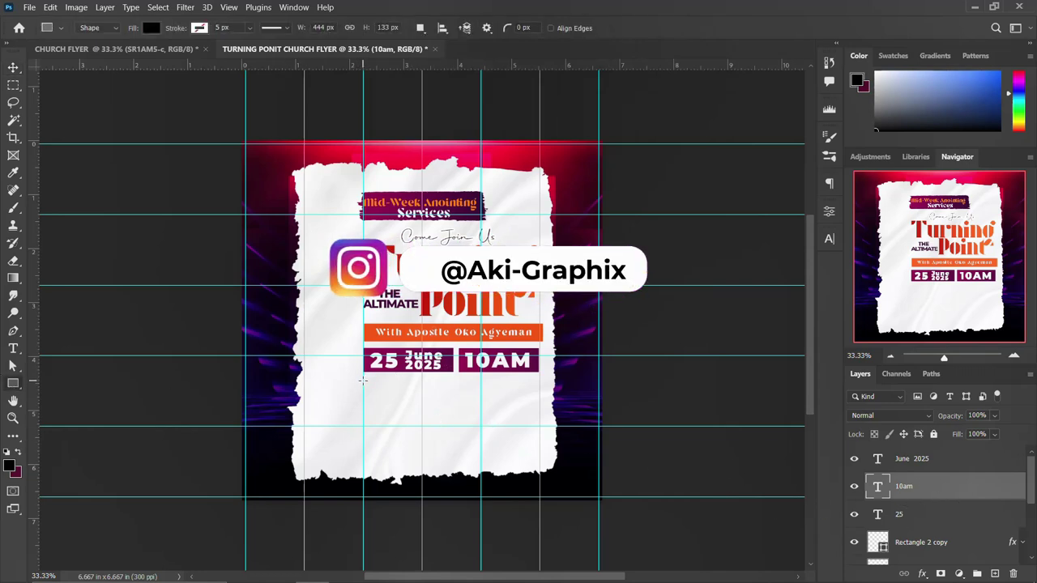
pyautogui.moveTo(363, 381); pyautogui.dragTo(535, 401)
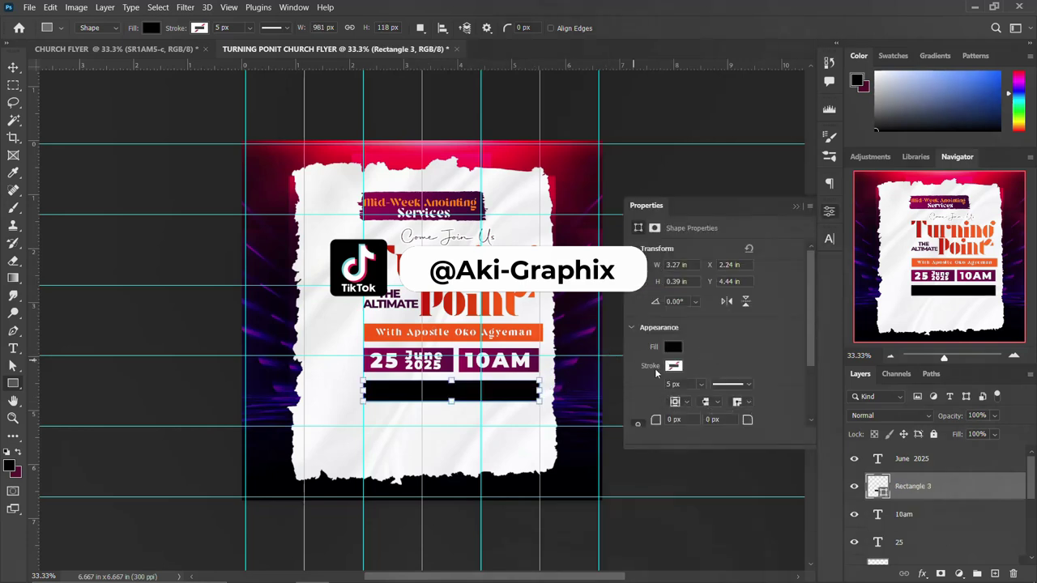
pyautogui.click(672, 348)
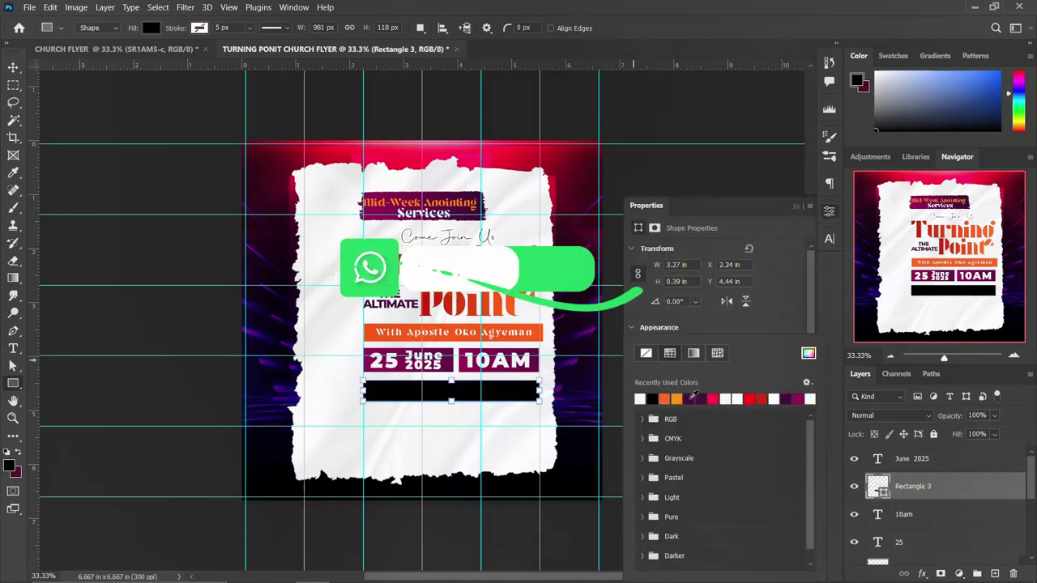
pyautogui.click(694, 397)
pyautogui.click(829, 212)
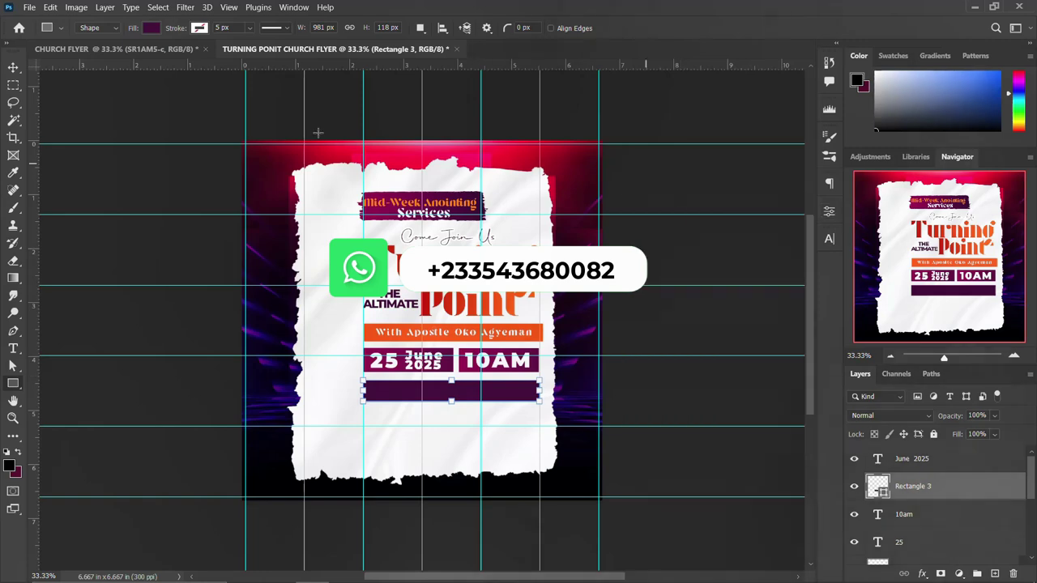
pyautogui.click(13, 67)
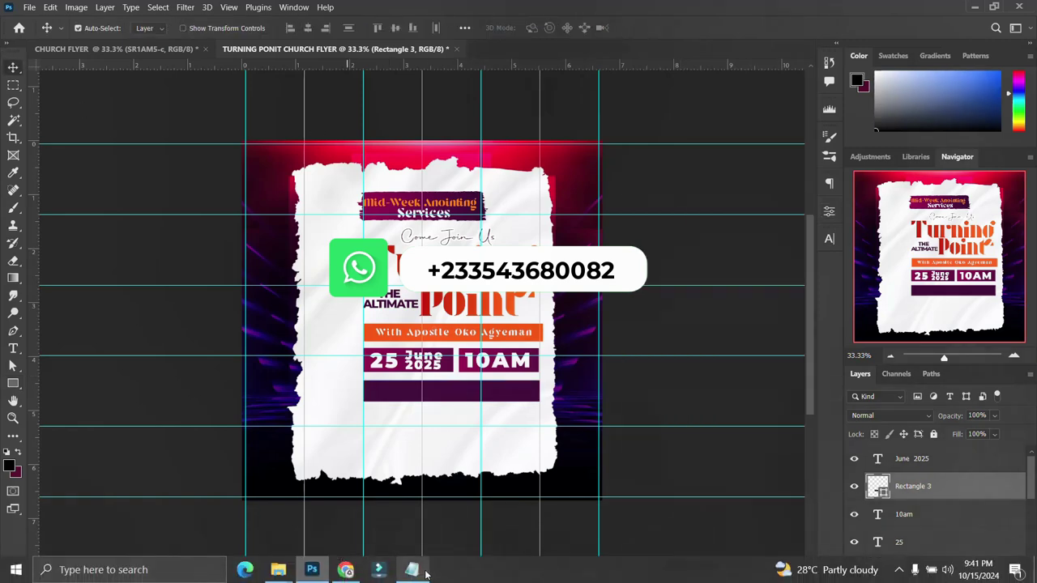
pyautogui.click(412, 569)
# - Copy the 'tema comm 25' venue line from the notes and paste it as new text in the flyer
pyautogui.moveTo(681, 327); pyautogui.dragTo(606, 331)
pyautogui.hotkey('ctrl', 'c')
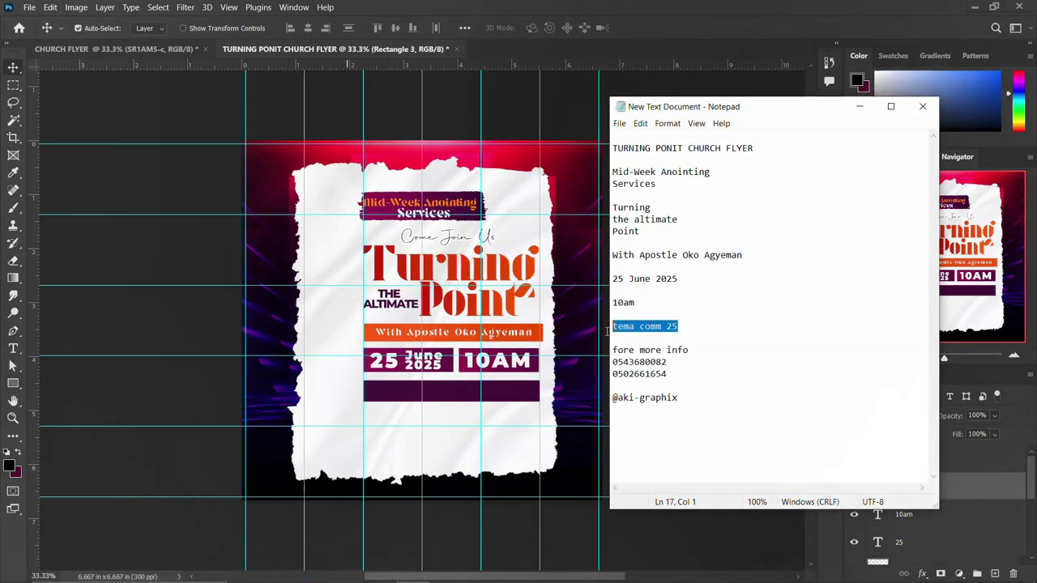
pyautogui.click(431, 397)
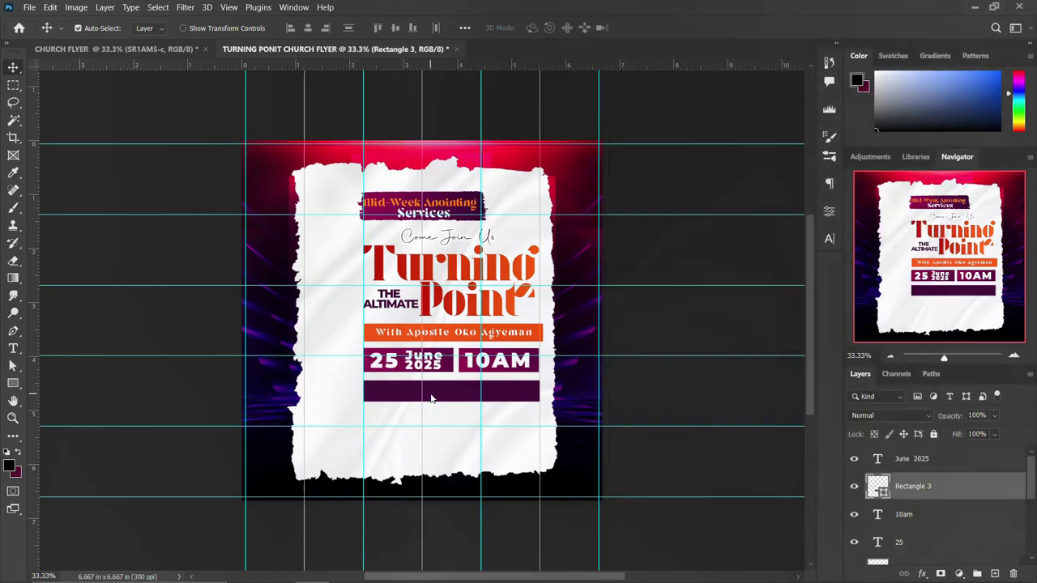
pyautogui.press('t')
pyautogui.click(415, 422)
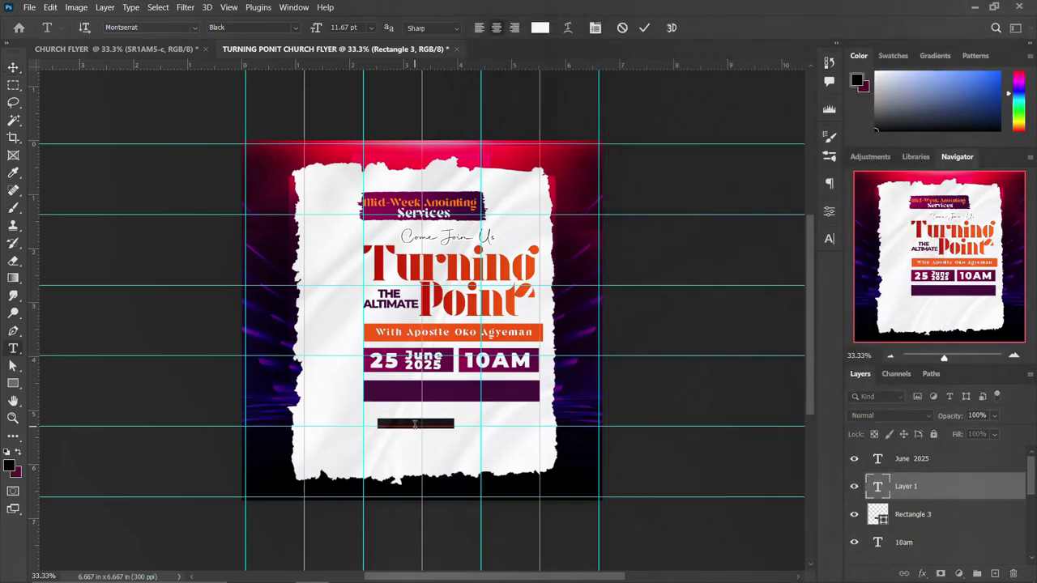
pyautogui.hotkey('ctrl', 'v')
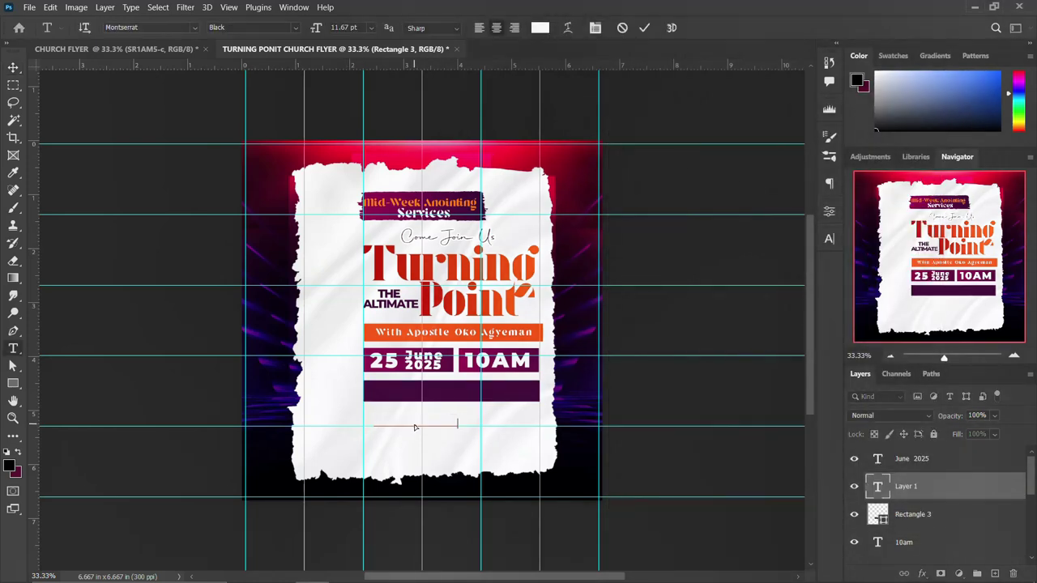
pyautogui.hotkey('ctrl', 'Return')
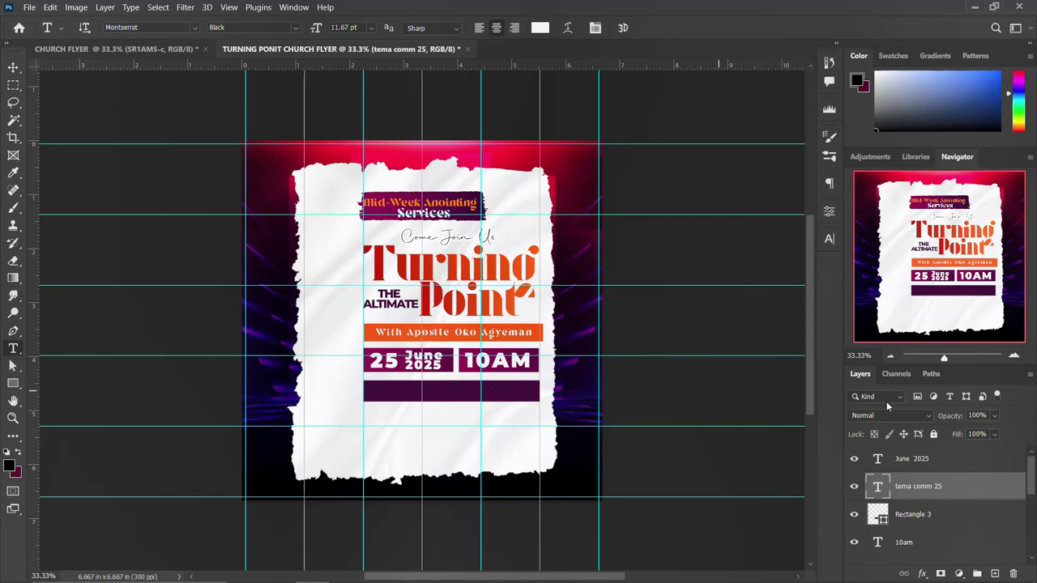
# - Move the venue text into the lower purple bar and prefix it with '@'
pyautogui.hotkey('ctrl', 't')
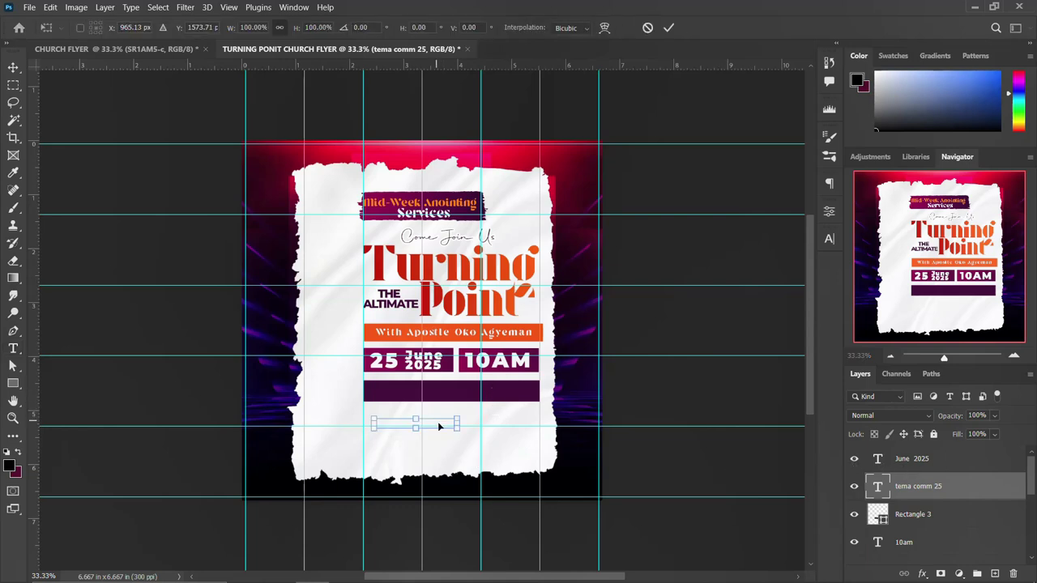
pyautogui.moveTo(437, 421); pyautogui.dragTo(462, 392)
pyautogui.press('Return')
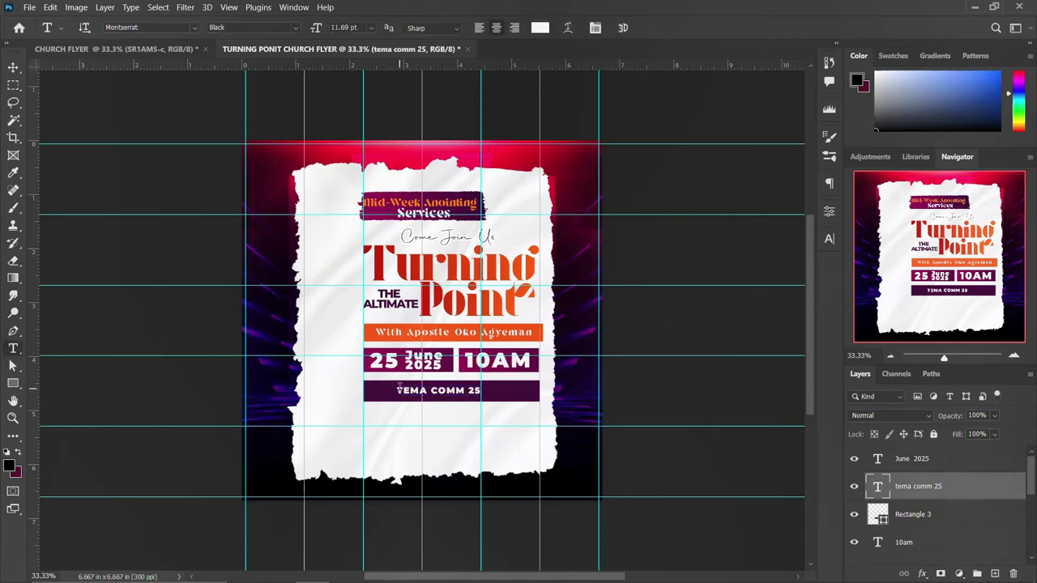
pyautogui.click(398, 390)
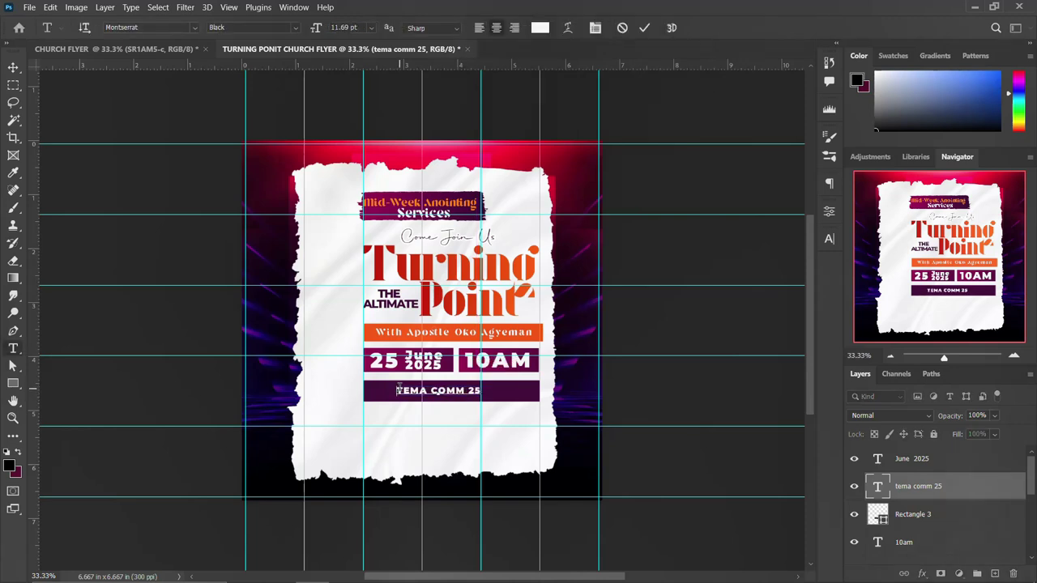
pyautogui.write('@')
pyautogui.hotkey('ctrl', 'Return')
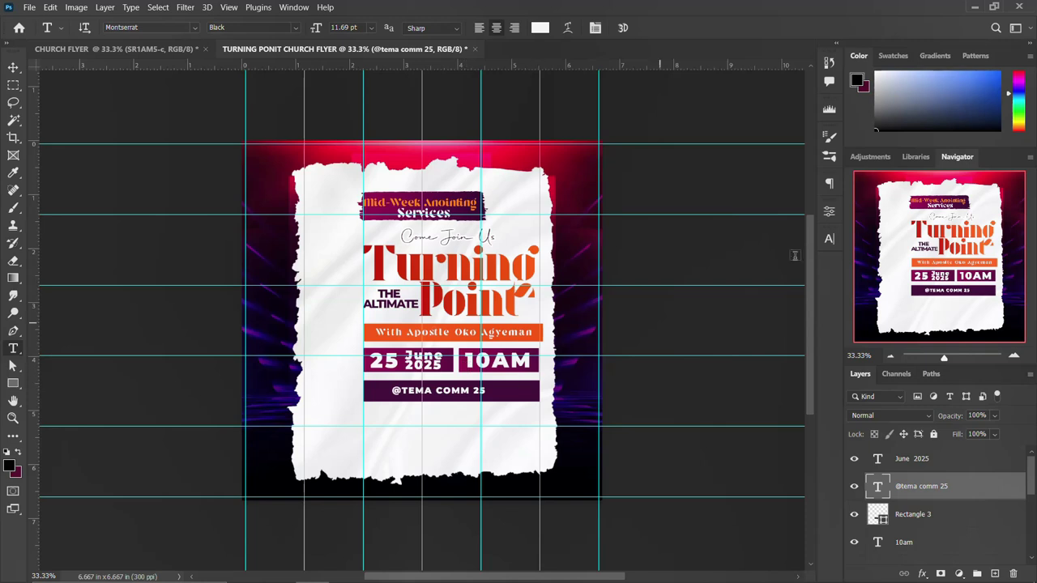
# - Set the venue text's font weight to Bold
pyautogui.click(828, 239)
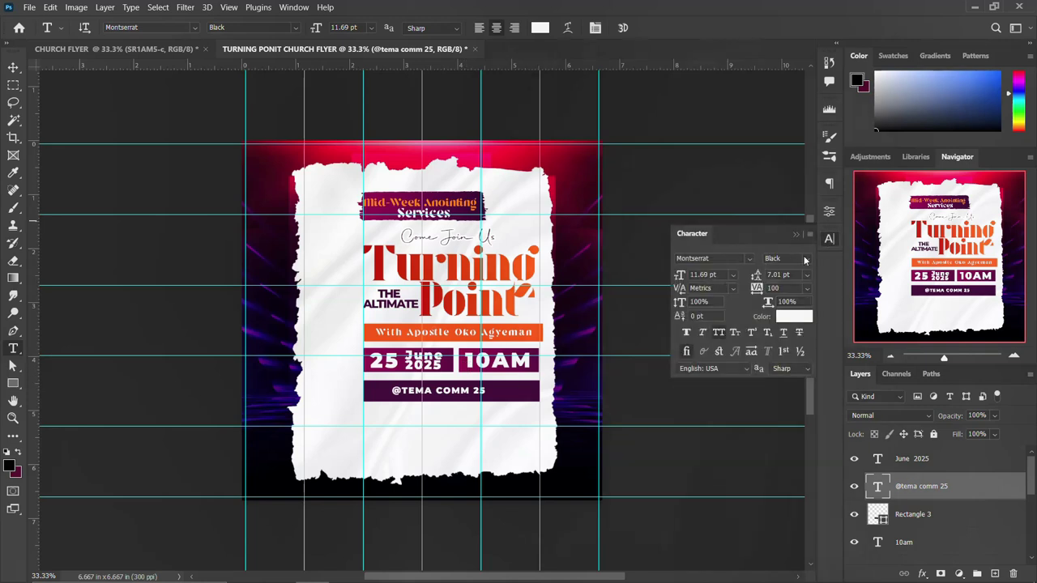
pyautogui.click(805, 260)
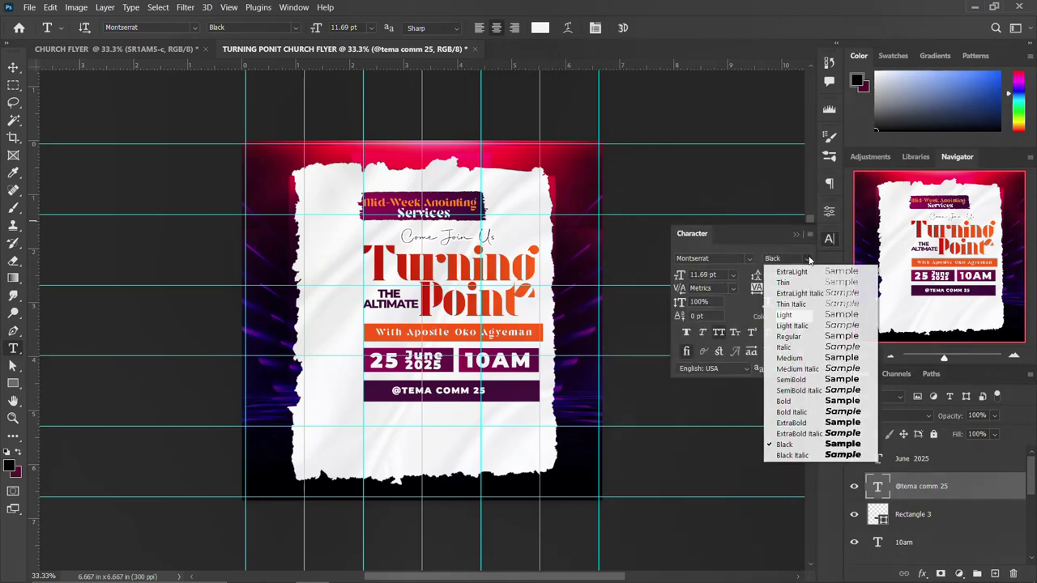
pyautogui.click(795, 409)
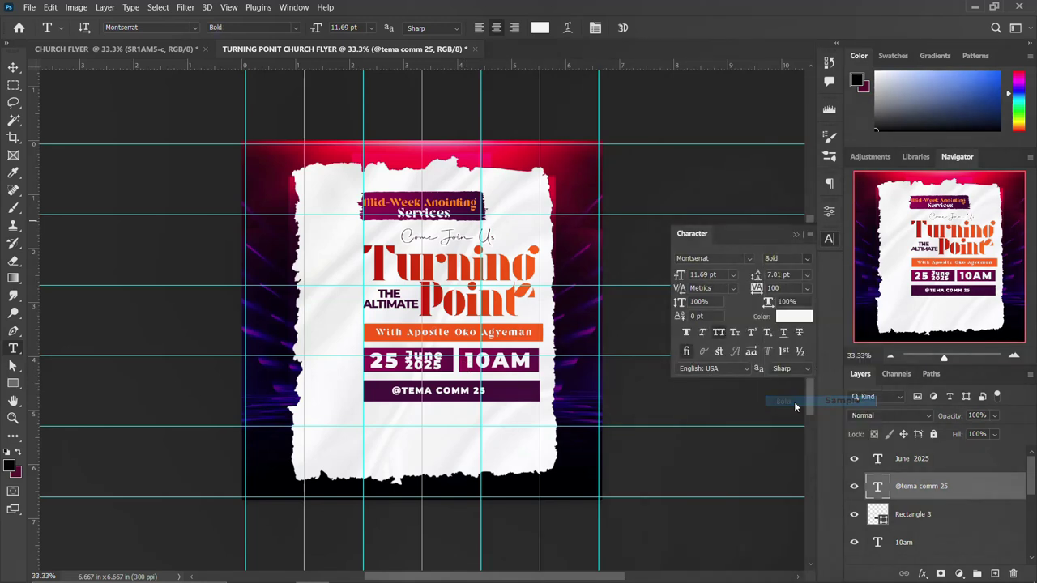
pyautogui.click(829, 239)
# - Enlarge the venue text to about 141% and centre it horizontally within the purple bar
pyautogui.hotkey('ctrl', 't')
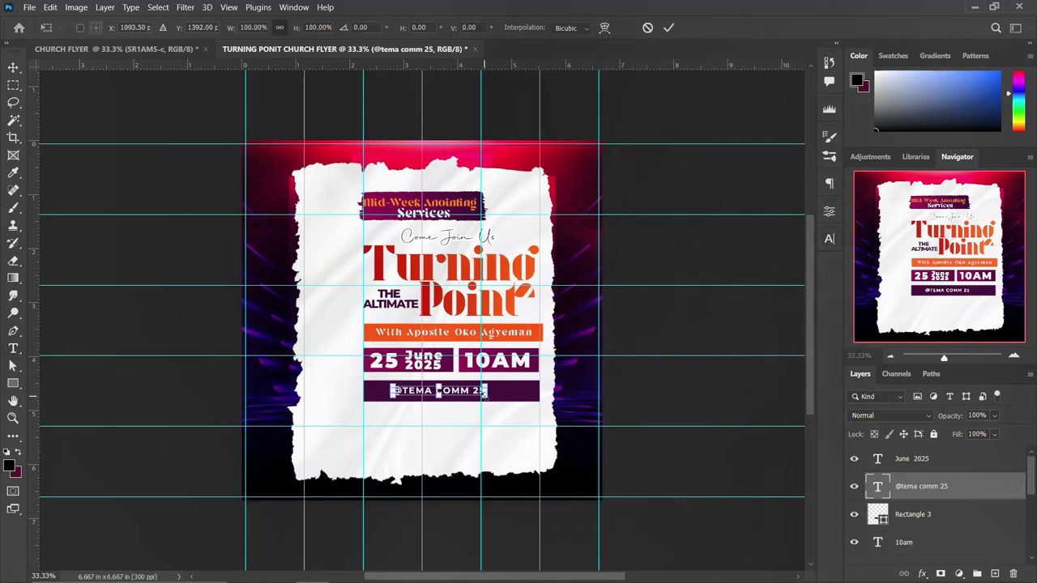
pyautogui.moveTo(485, 394); pyautogui.dragTo(503, 405)
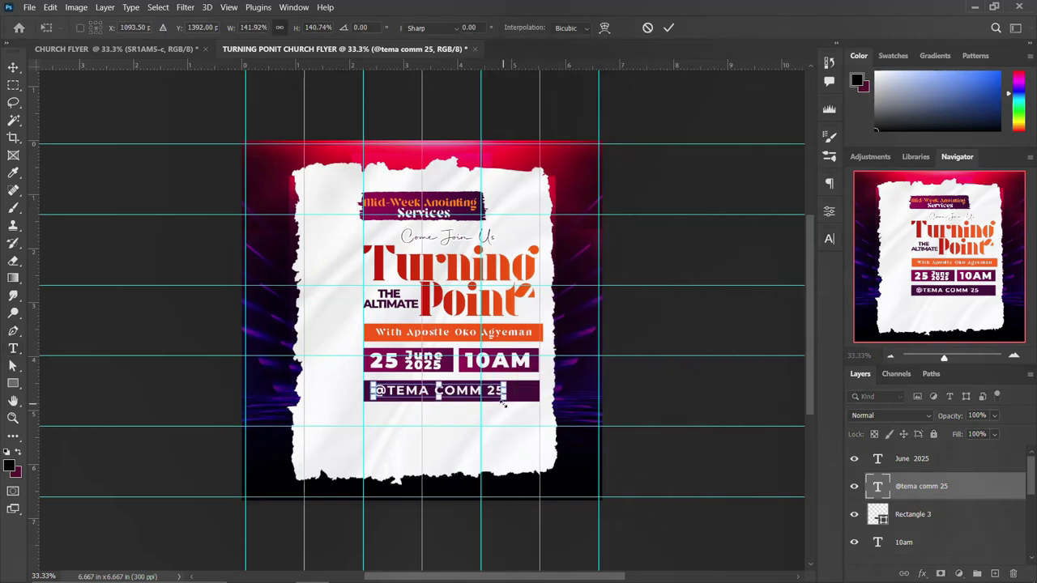
pyautogui.press('Return')
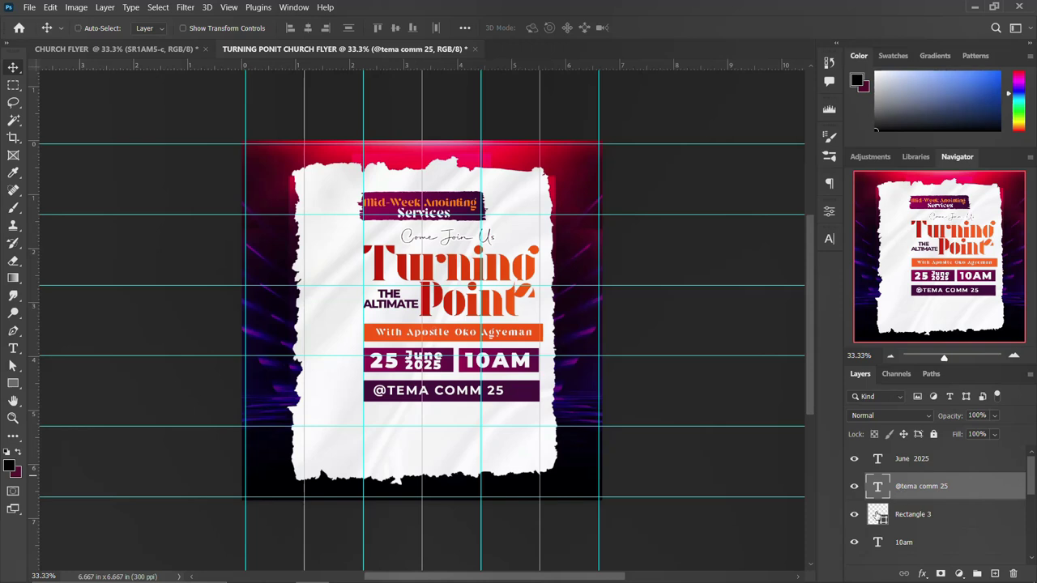
pyautogui.keyDown('ctrl'); pyautogui.click(878, 517); pyautogui.keyUp('ctrl')
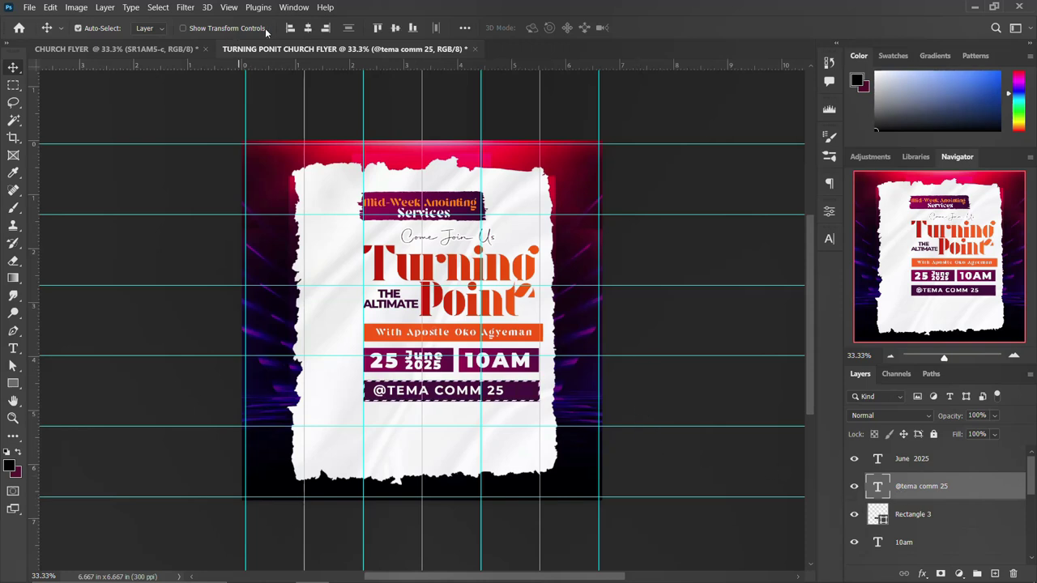
pyautogui.click(308, 28)
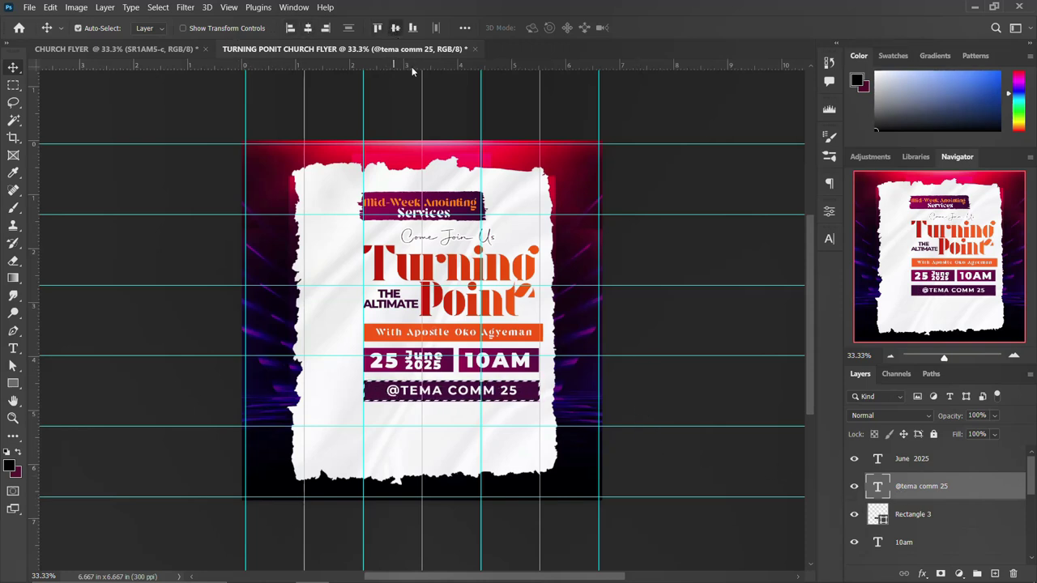
pyautogui.hotkey('ctrl', 'd')
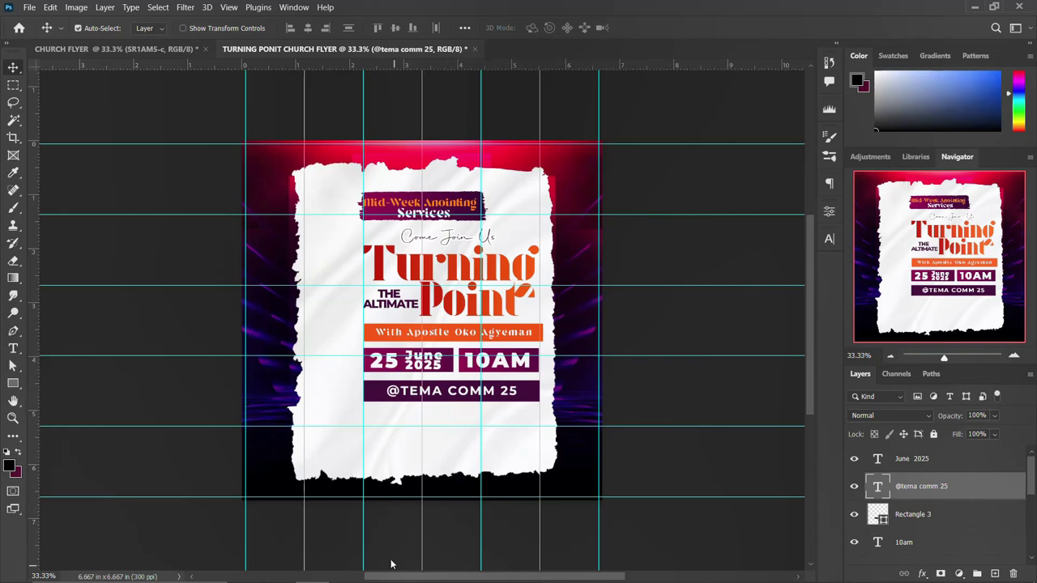
# - Select and copy the 'fore more info' line in the flyer notes
pyautogui.moveTo(354, 552)
pyautogui.click(413, 571)
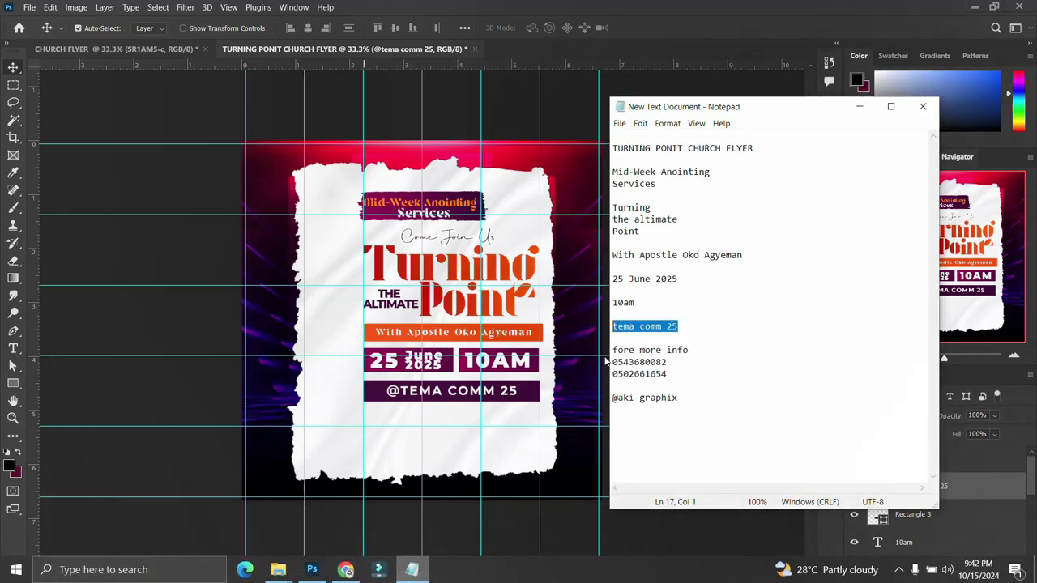
pyautogui.moveTo(688, 350); pyautogui.dragTo(606, 347)
pyautogui.click(688, 350)
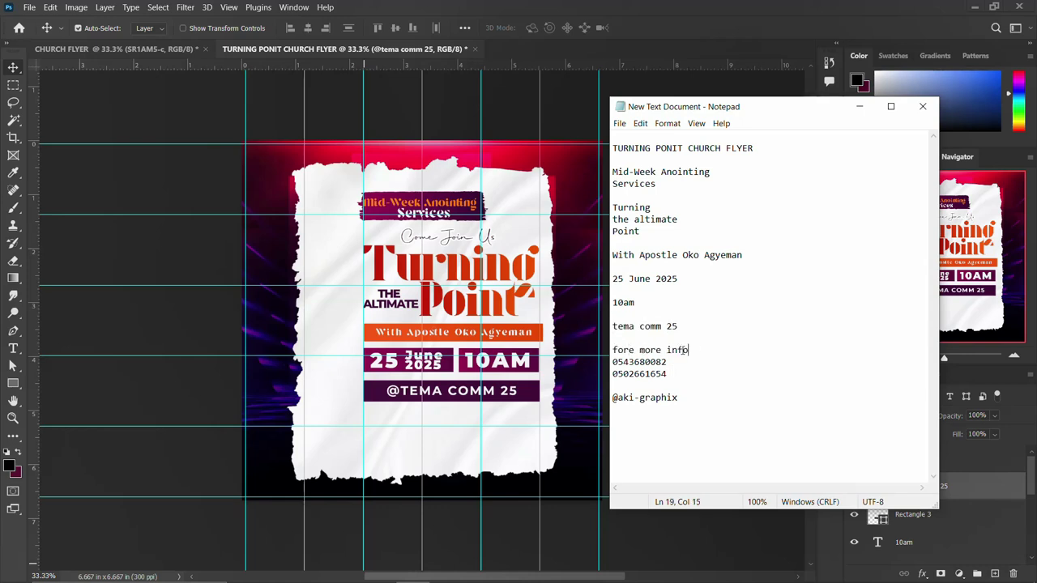
pyautogui.moveTo(687, 350); pyautogui.dragTo(612, 349)
# - Add a 'fore more info' text line below the venue bar
pyautogui.click(395, 416)
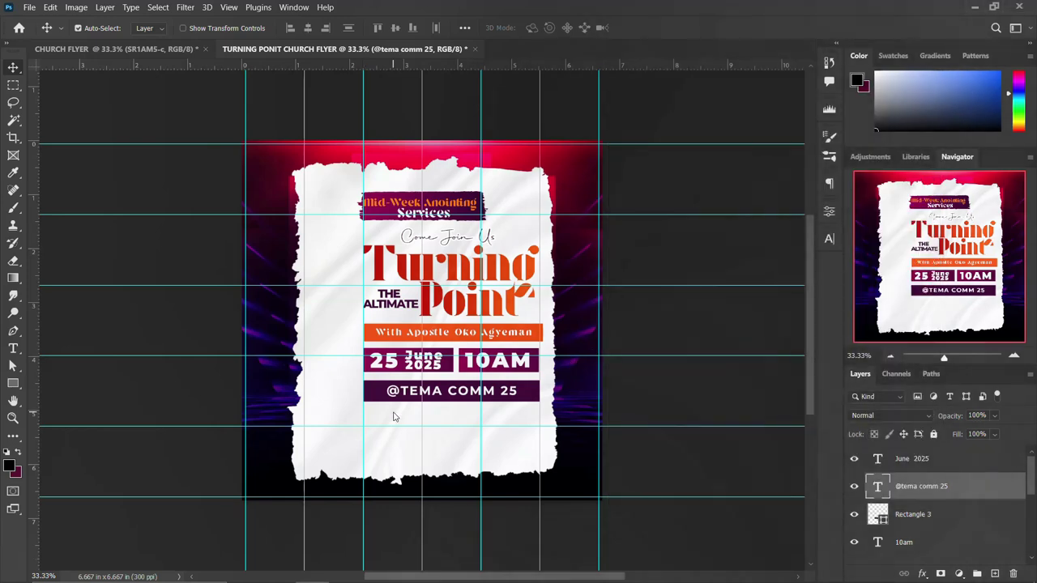
pyautogui.scroll(4, 894, 484)
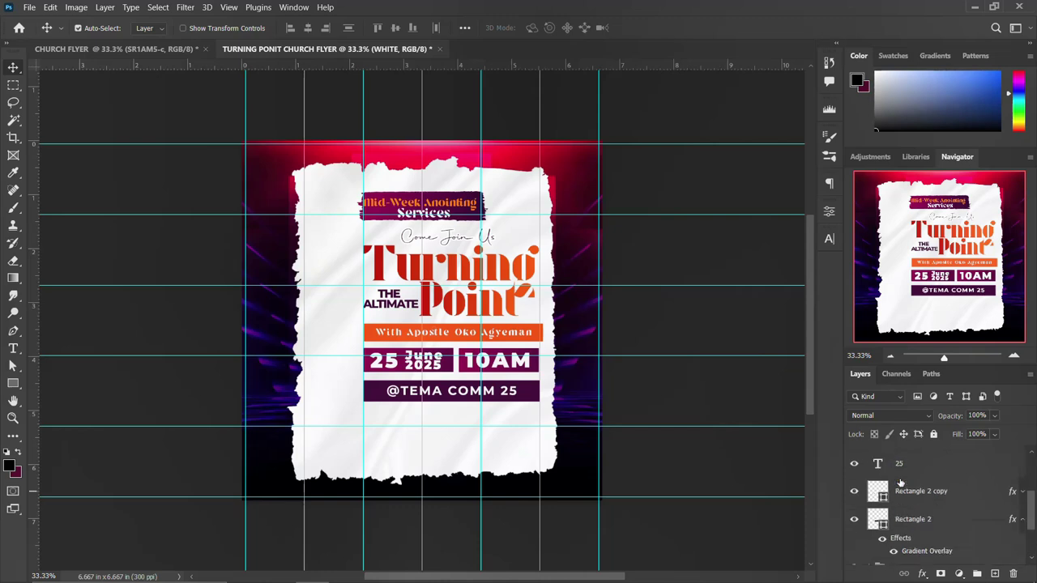
pyautogui.click(891, 467)
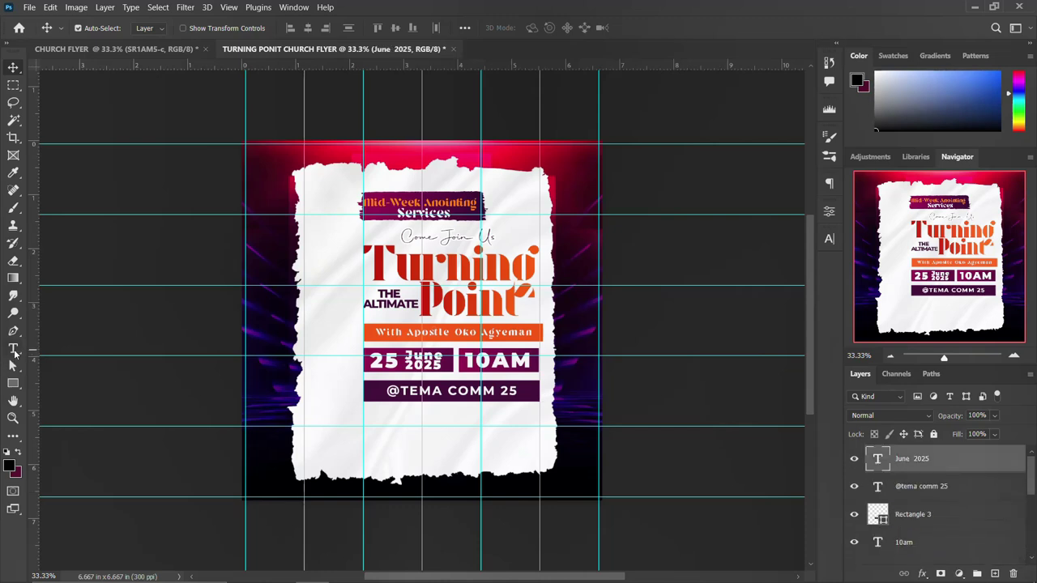
pyautogui.click(12, 349)
pyautogui.click(396, 421)
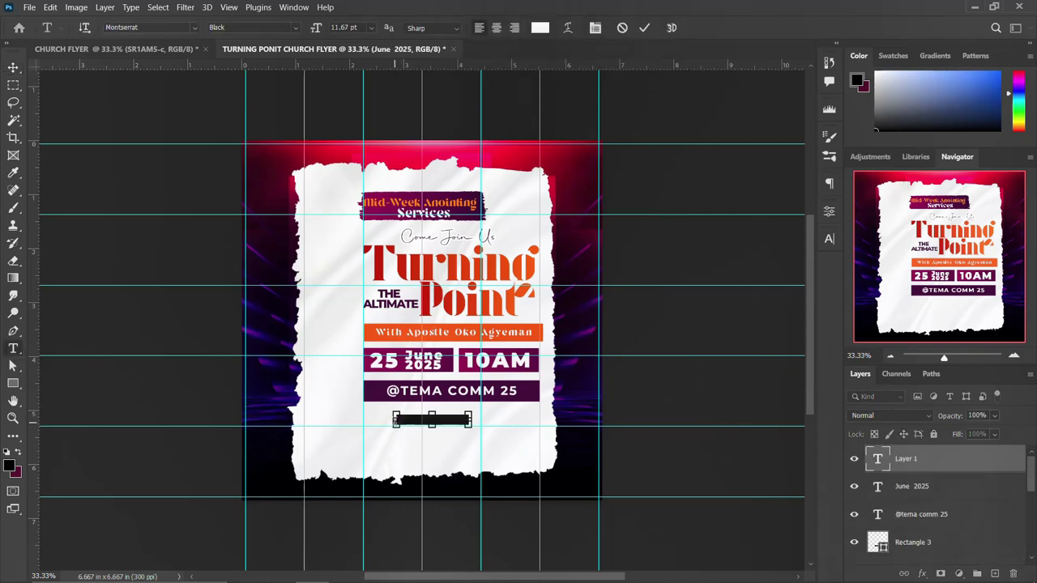
pyautogui.write('fore more info')
pyautogui.click(737, 224)
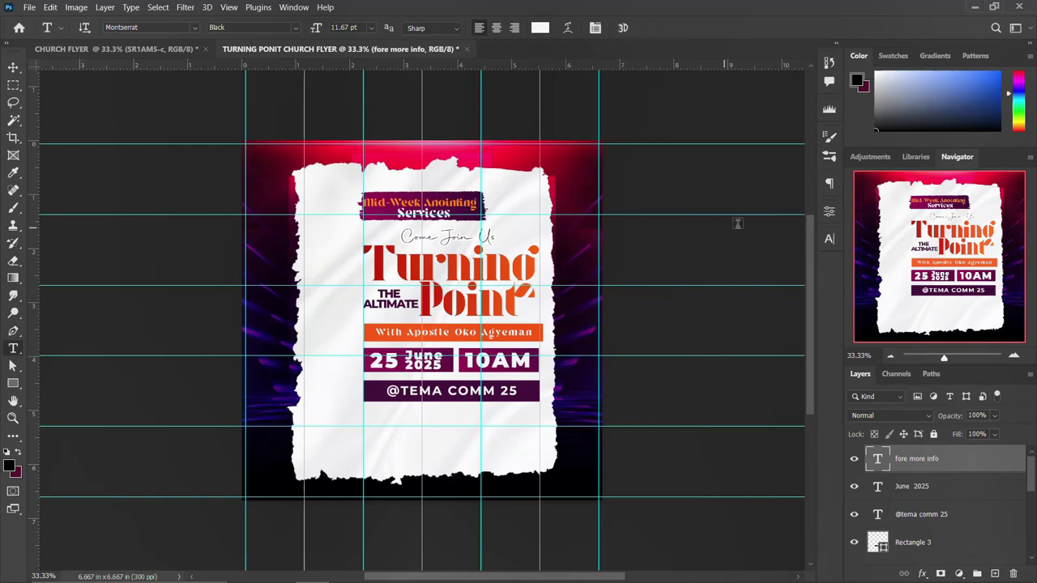
# - Colour the text the speaker bar's orange (e94a04) and set it to All Caps
pyautogui.click(830, 239)
pyautogui.click(792, 317)
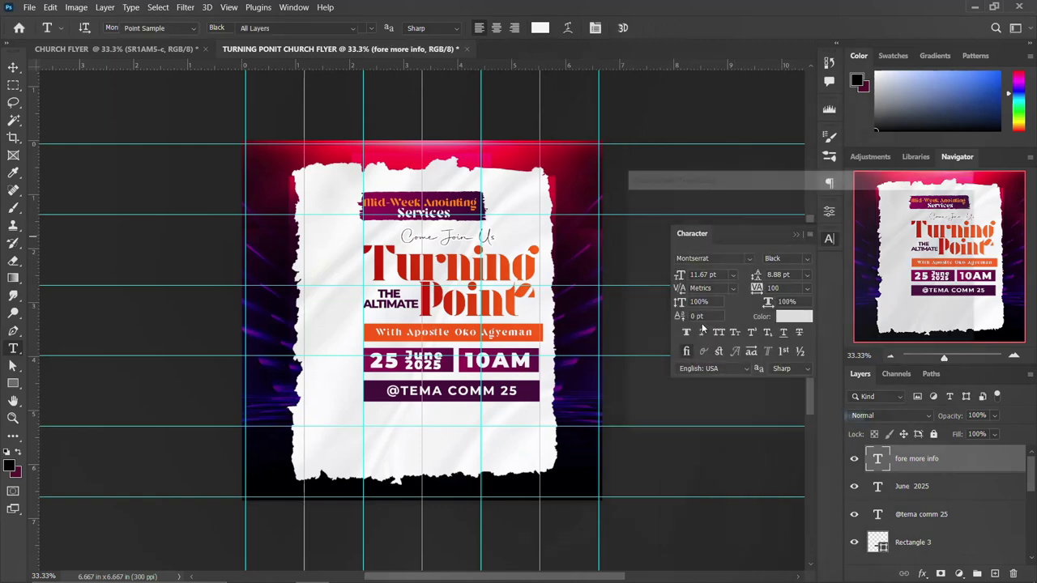
pyautogui.click(374, 332)
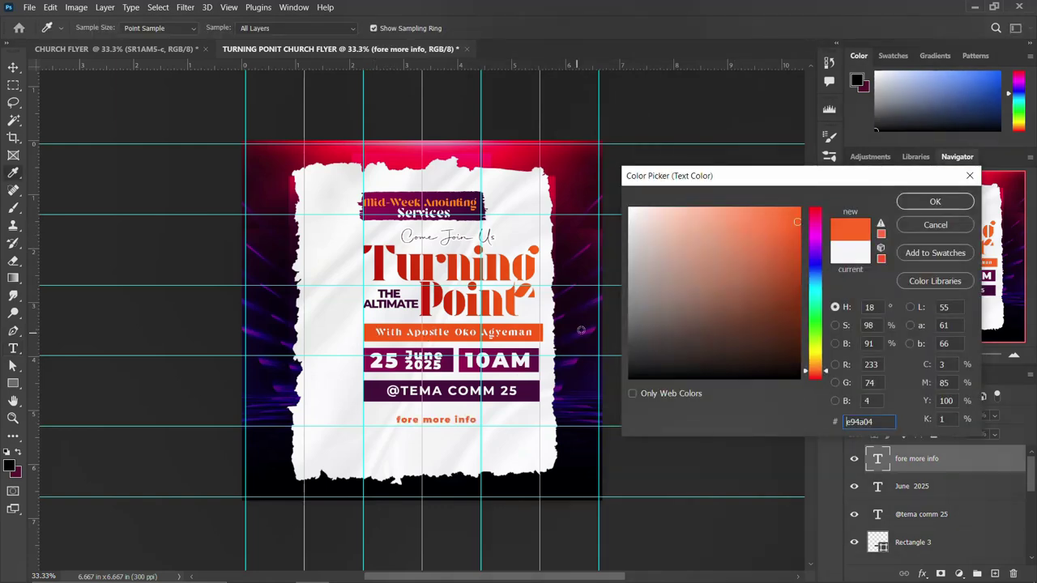
pyautogui.click(935, 200)
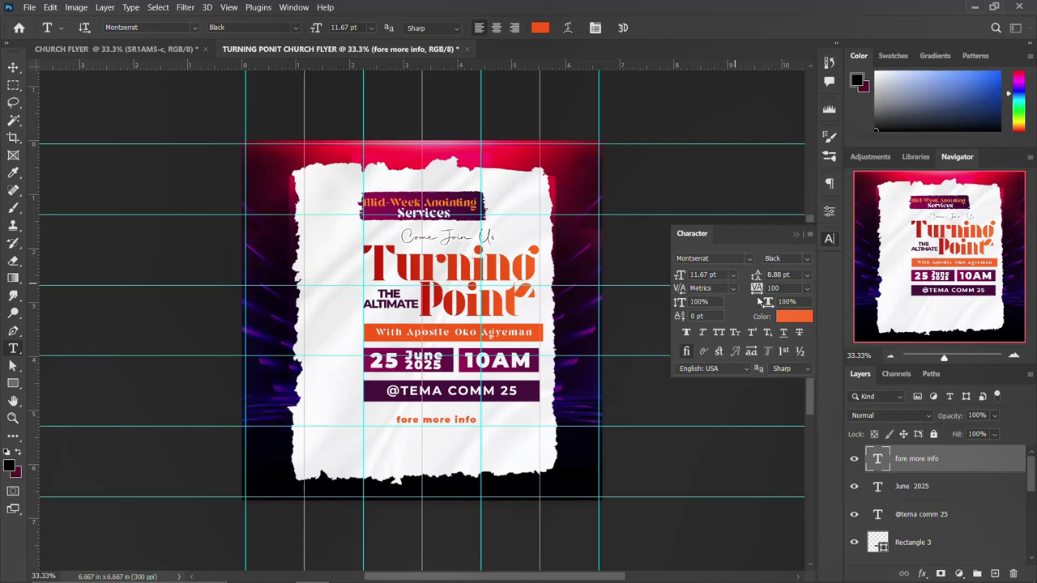
pyautogui.click(718, 333)
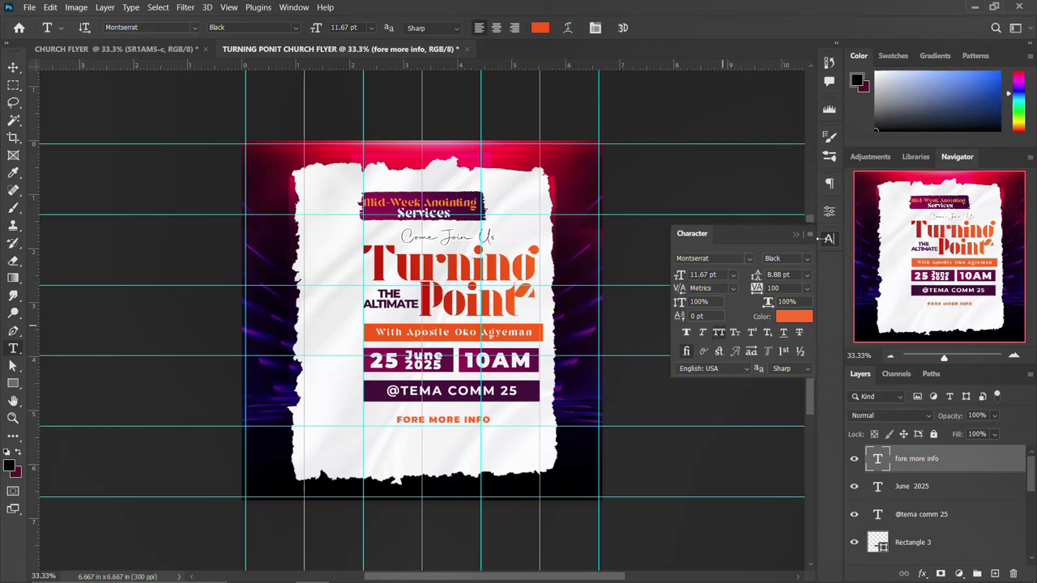
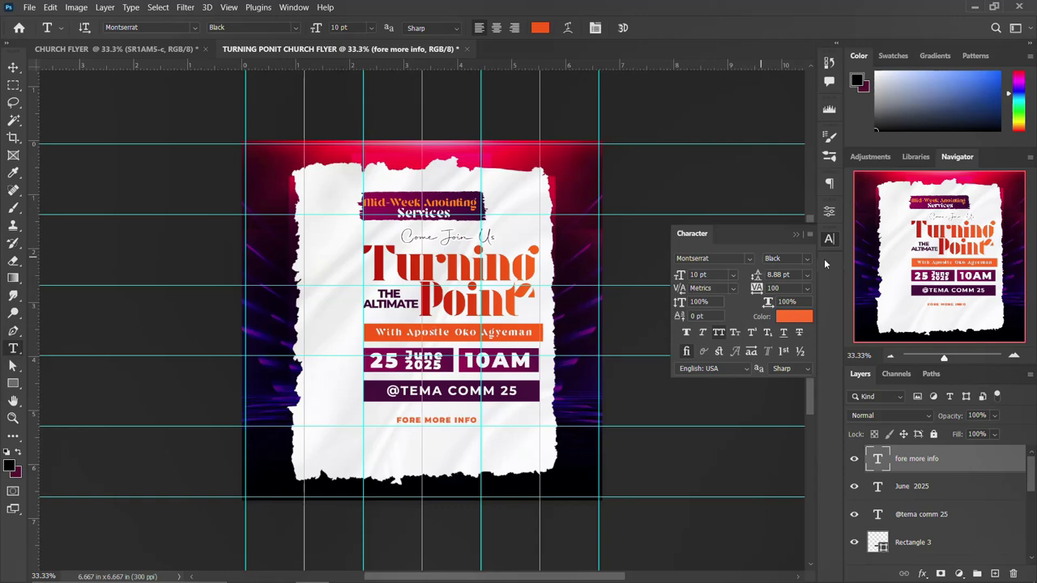
# - Copy the two phone numbers from the notes and paste them as text below FORE MORE INFO
pyautogui.click(829, 239)
pyautogui.click(412, 574)
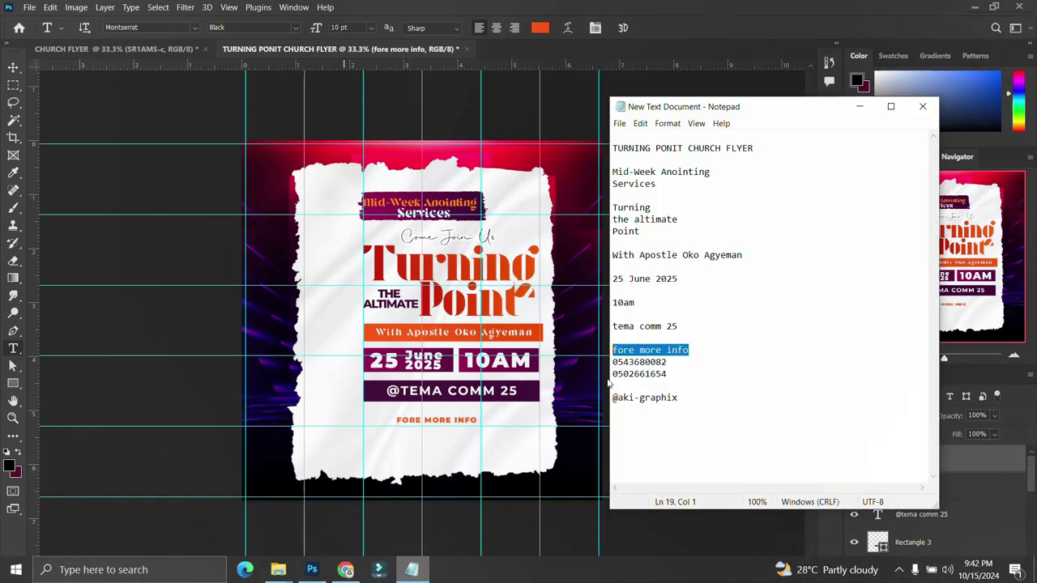
pyautogui.moveTo(667, 373); pyautogui.dragTo(608, 366)
pyautogui.hotkey('ctrl', 'c')
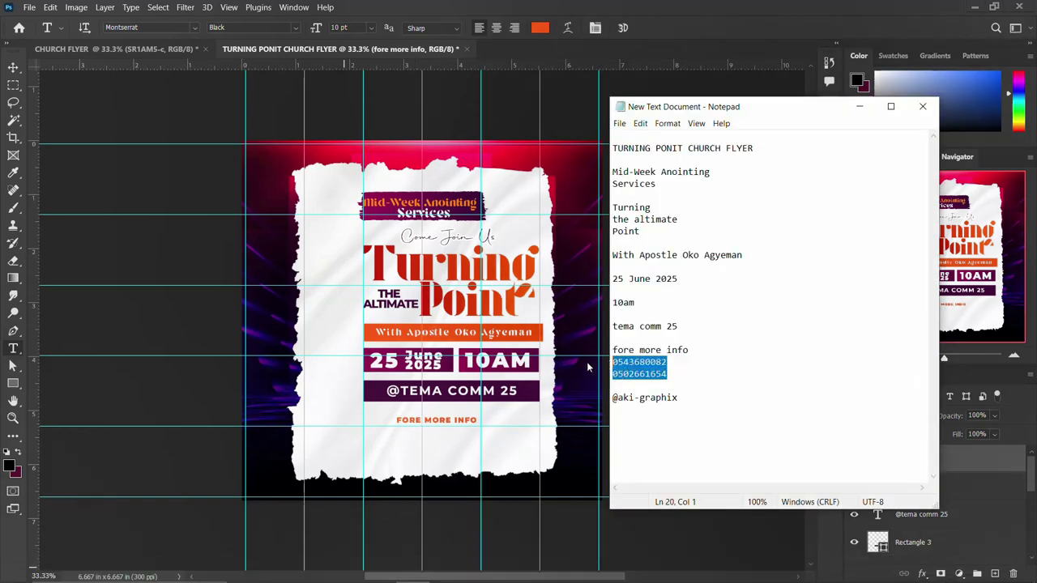
pyautogui.click(450, 425)
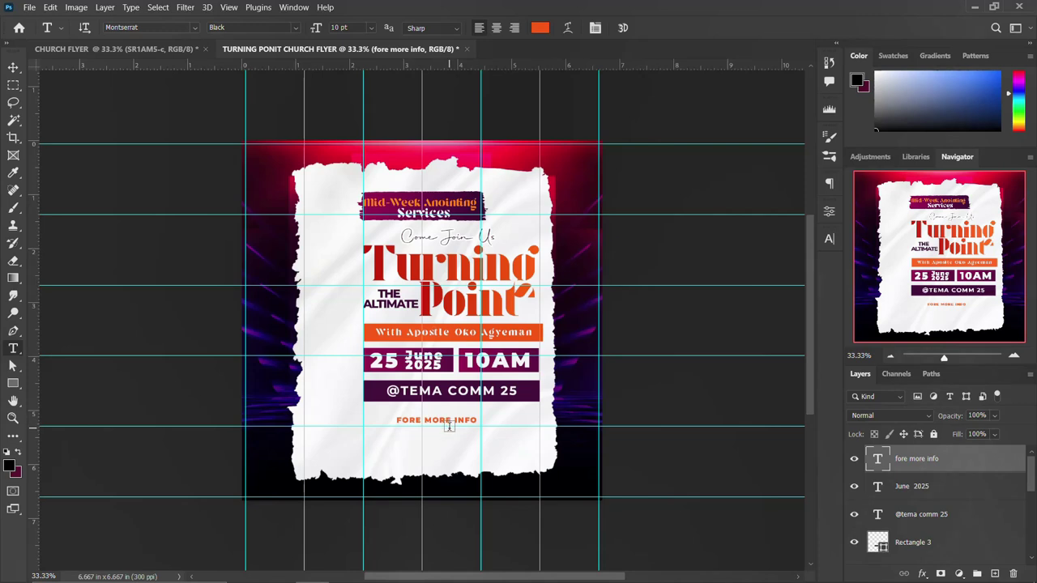
pyautogui.click(430, 440)
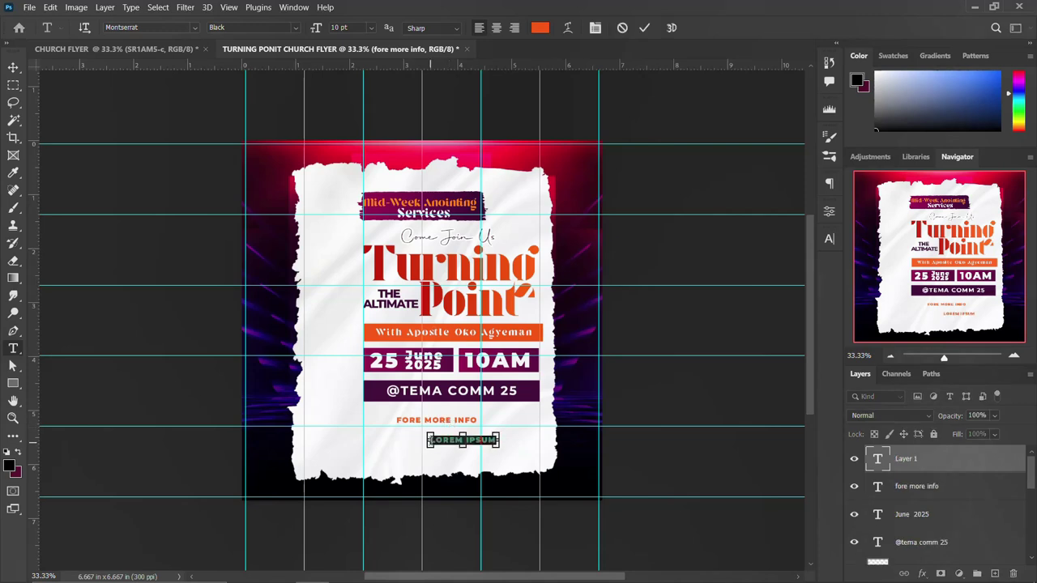
pyautogui.hotkey('ctrl', 'v')
pyautogui.hotkey('ctrl', 'Return')
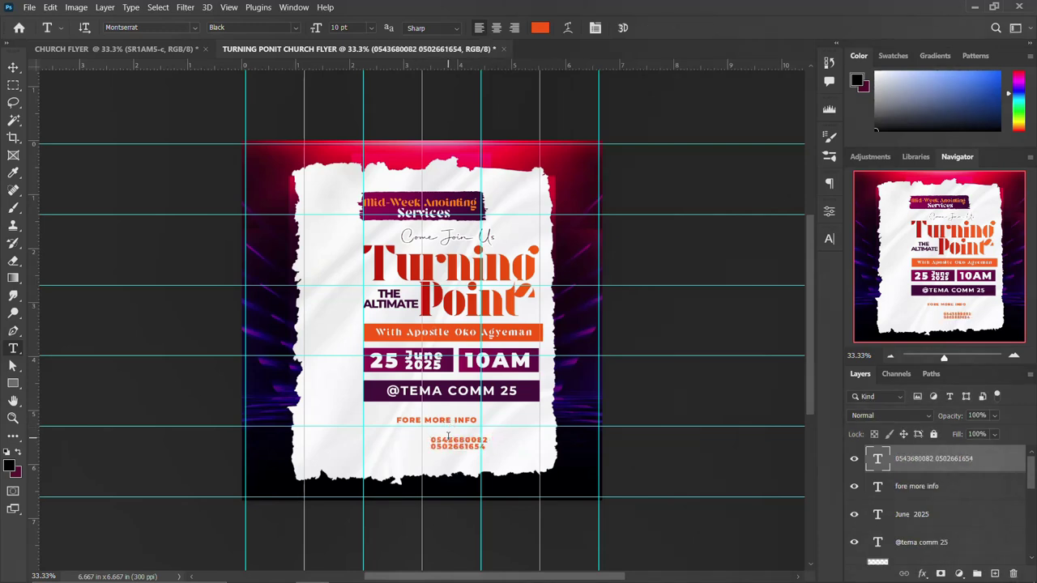
# - Scale the phone numbers to about 175% and align them under FORE MORE INFO
pyautogui.hotkey('ctrl', 't')
pyautogui.moveTo(501, 459); pyautogui.dragTo(520, 465)
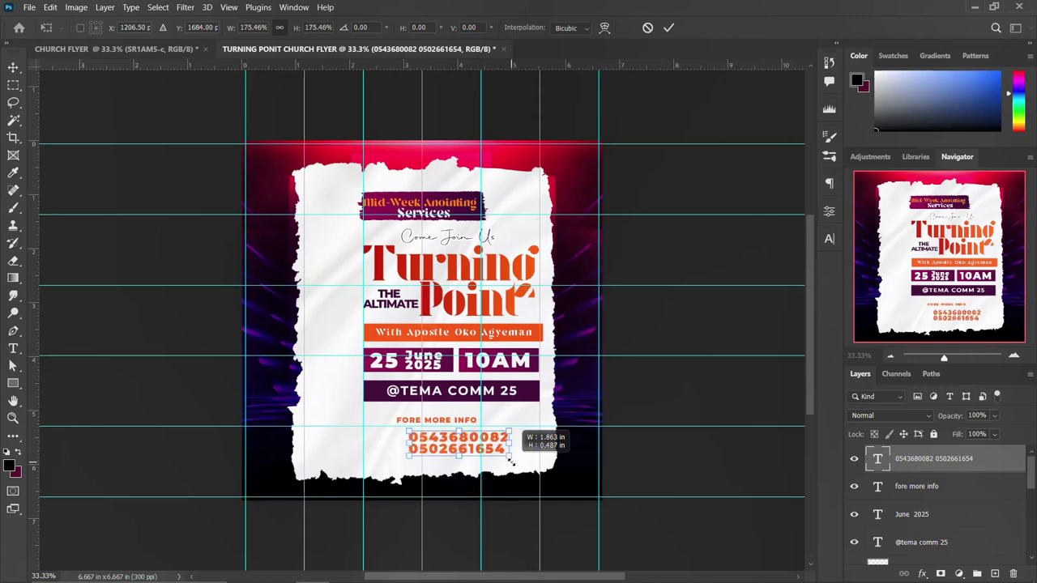
pyautogui.moveTo(464, 448); pyautogui.dragTo(450, 444)
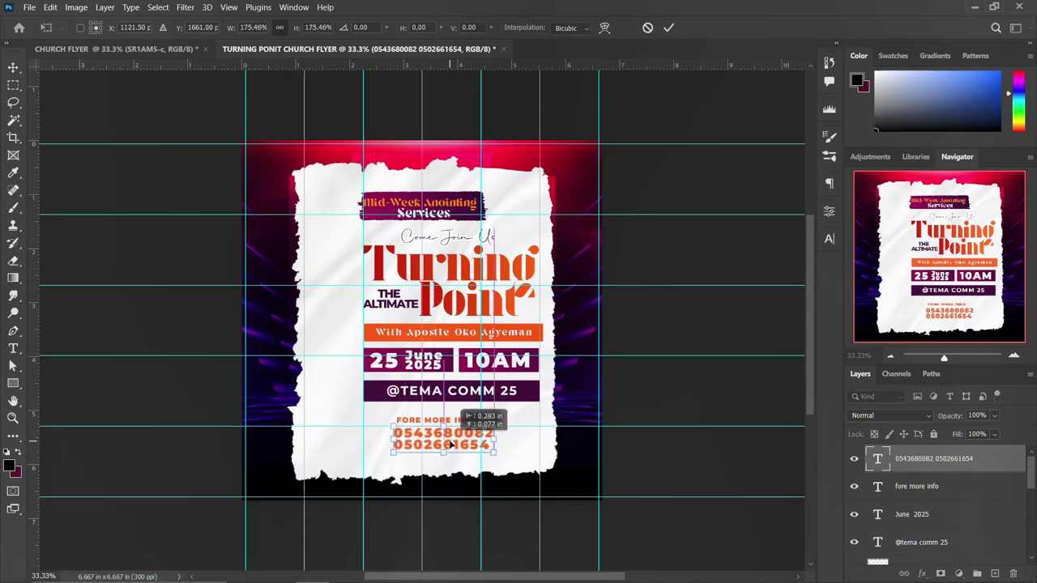
pyautogui.press('Return')
pyautogui.press('v')
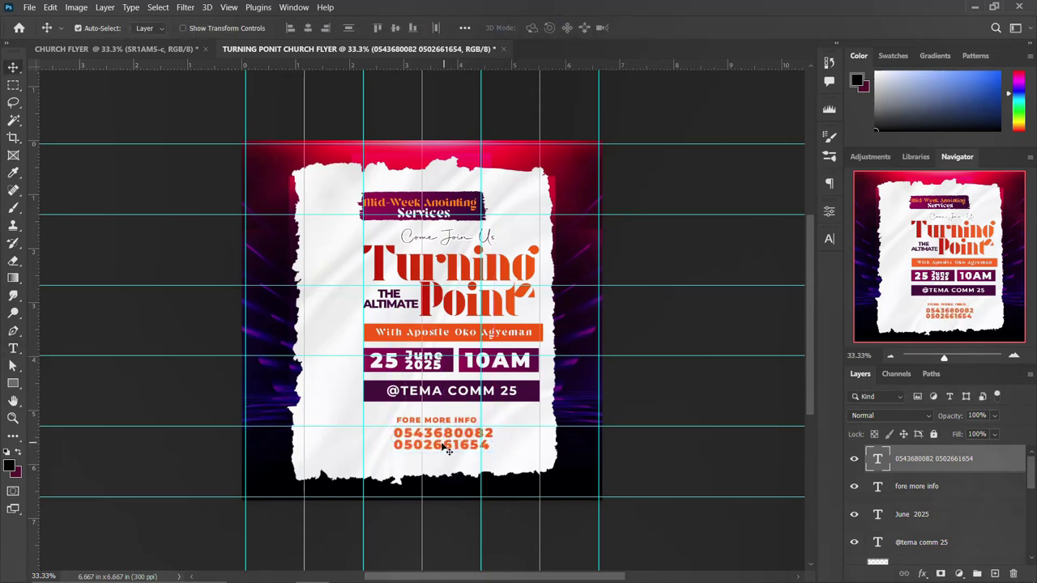
pyautogui.moveTo(452, 440); pyautogui.dragTo(491, 423)
# - Change the FORE MORE INFO text colour to dark purple #380331
pyautogui.click(834, 239)
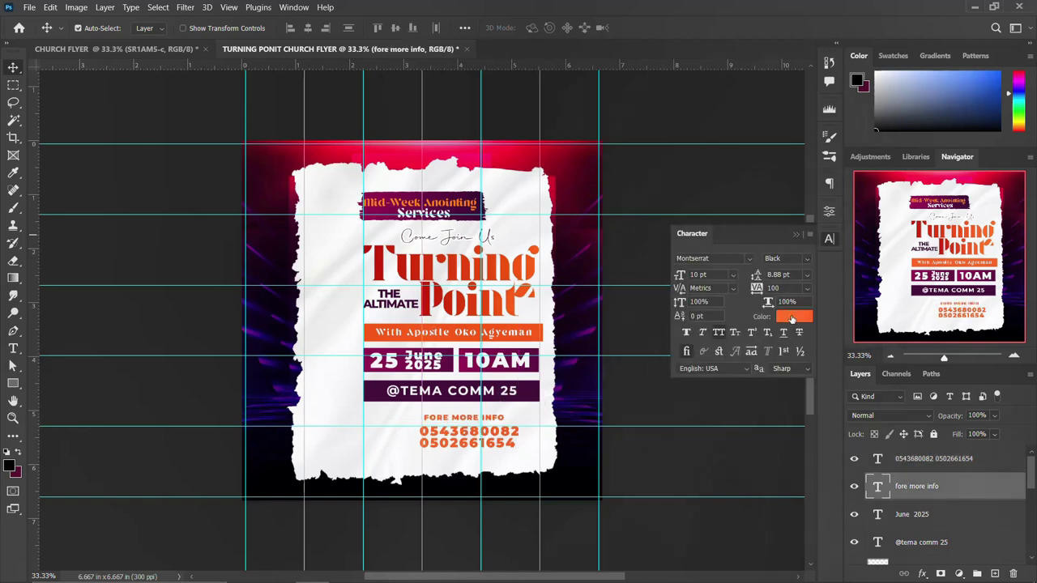
pyautogui.click(792, 317)
pyautogui.click(486, 391)
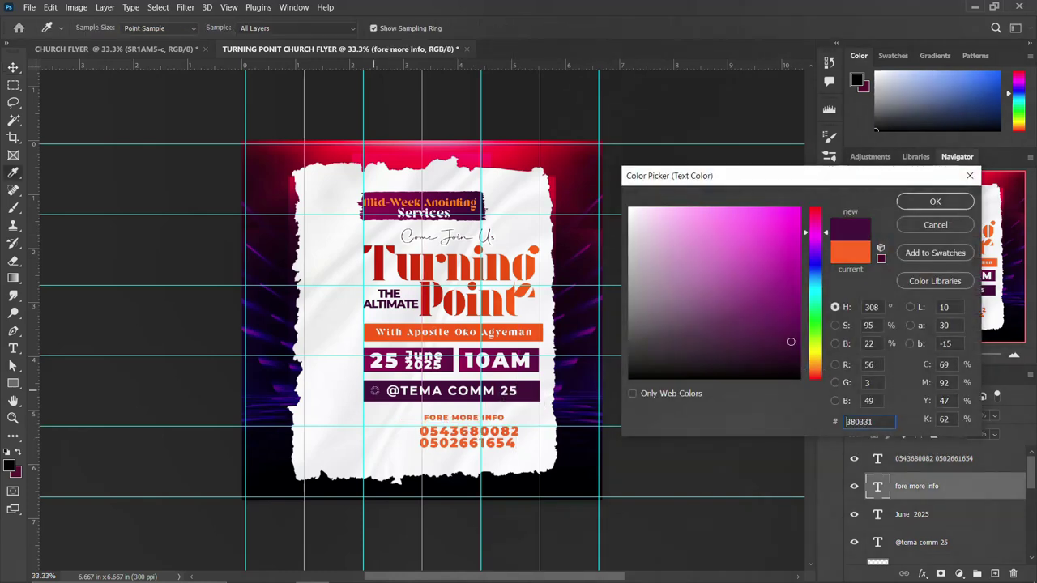
pyautogui.click(934, 202)
# - Nudge the phone numbers up slightly and set their tracking to 140
pyautogui.click(472, 450)
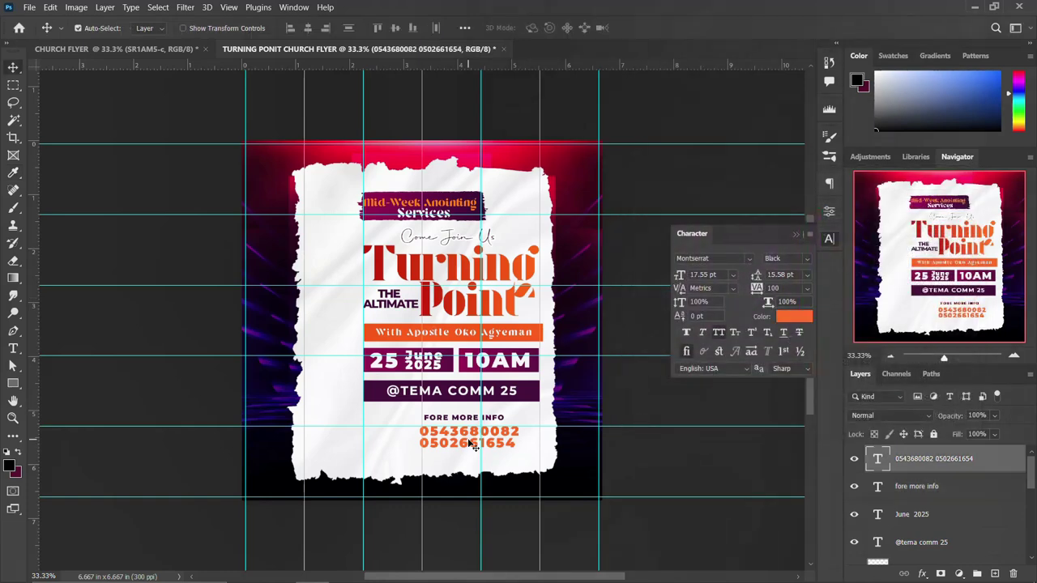
pyautogui.moveTo(472, 448); pyautogui.dragTo(467, 437)
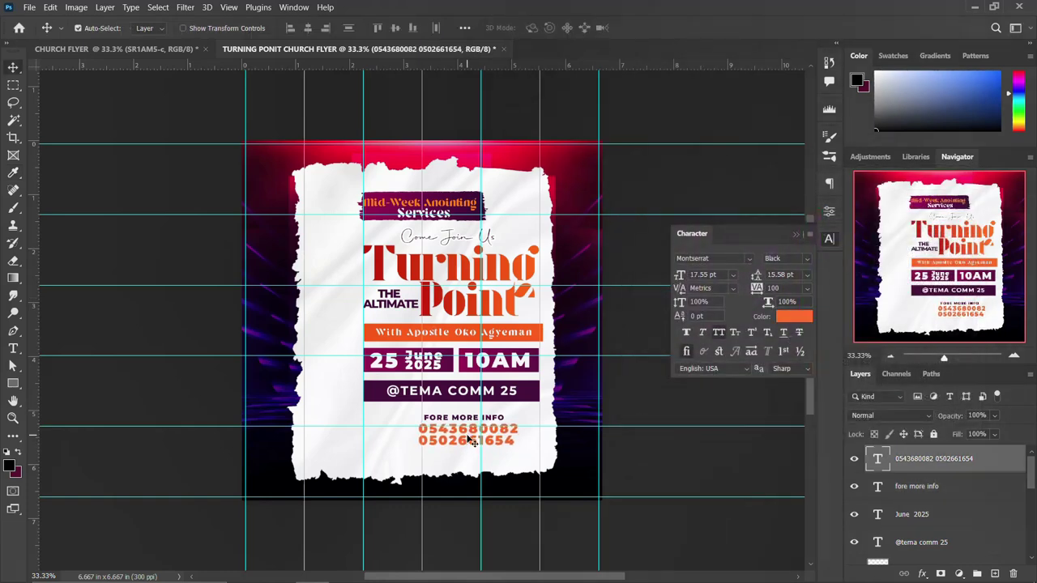
pyautogui.doubleClick(468, 444)
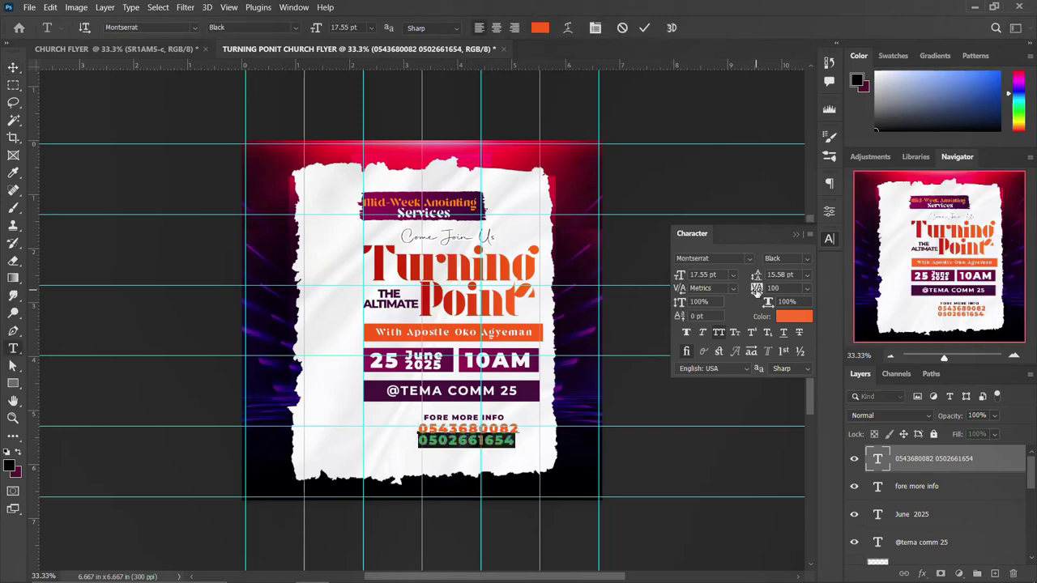
pyautogui.write('120')
pyautogui.press('Return')
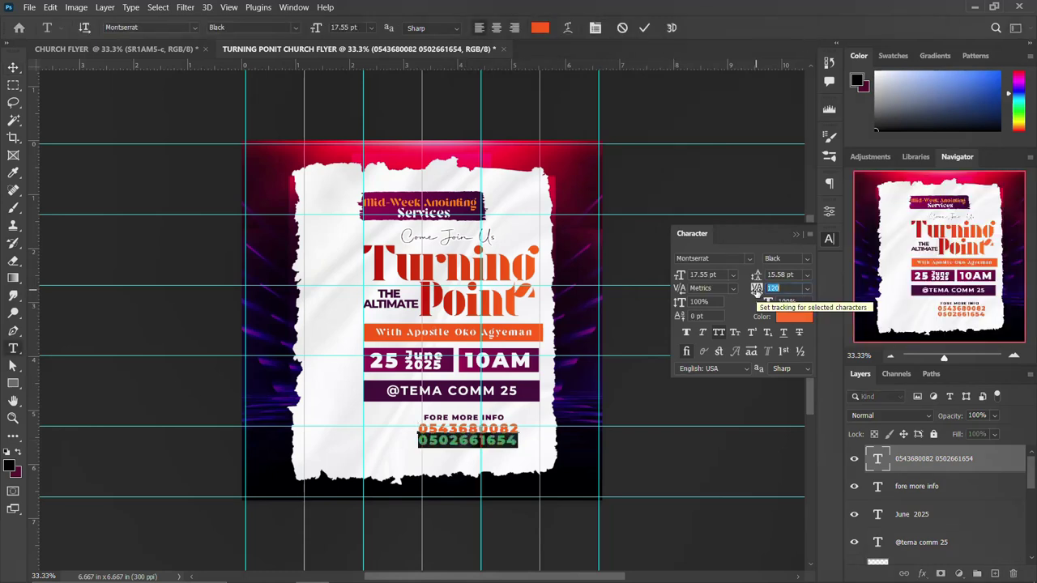
pyautogui.press('Up')
pyautogui.press('Up')
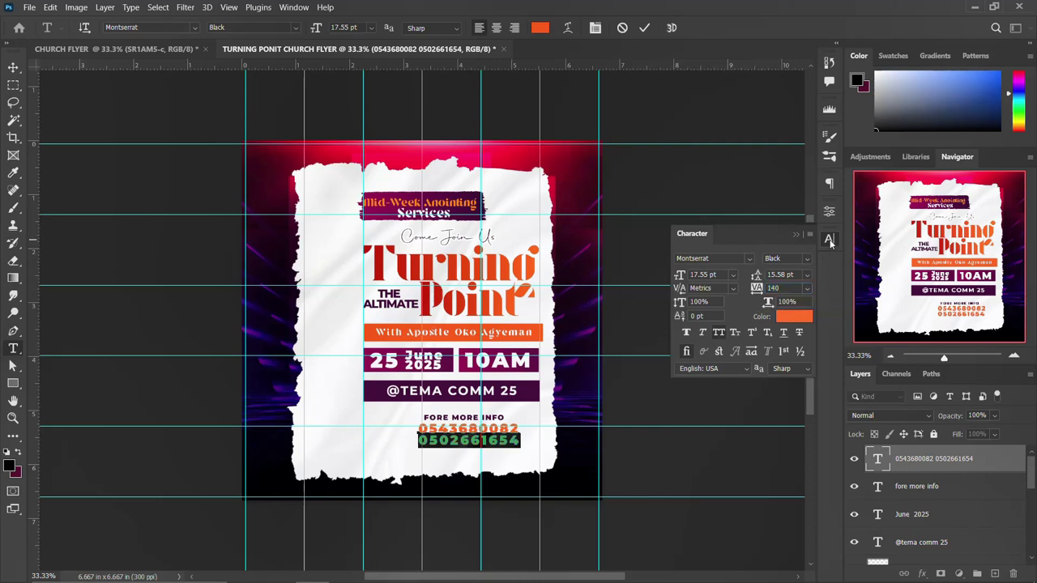
pyautogui.click(828, 238)
pyautogui.click(645, 28)
pyautogui.press('v')
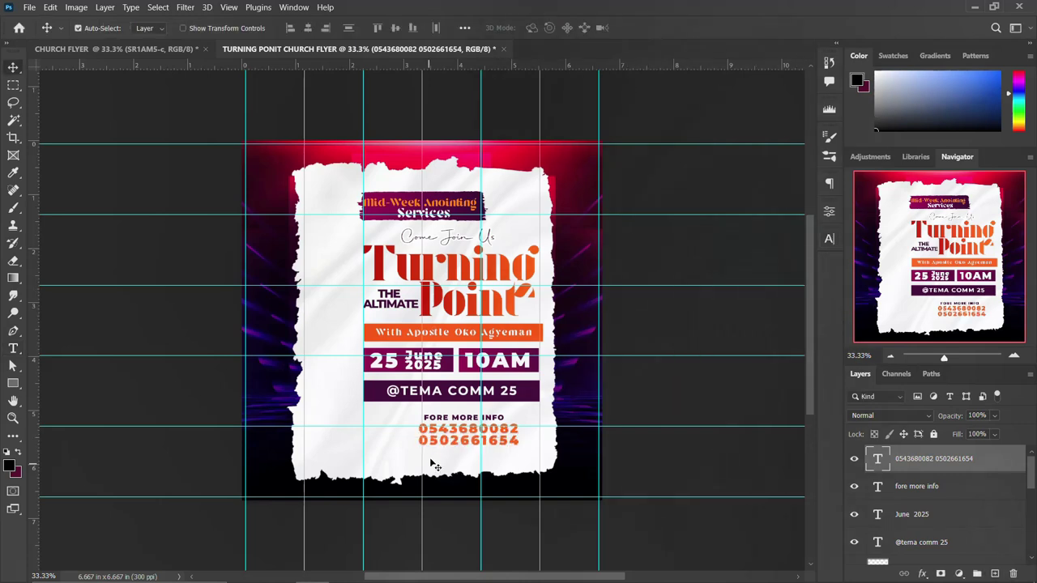
# - Nudge the contact info block and FORE MORE INFO up slightly
pyautogui.keyDown('shift'); pyautogui.click(911, 491); pyautogui.keyUp('shift')
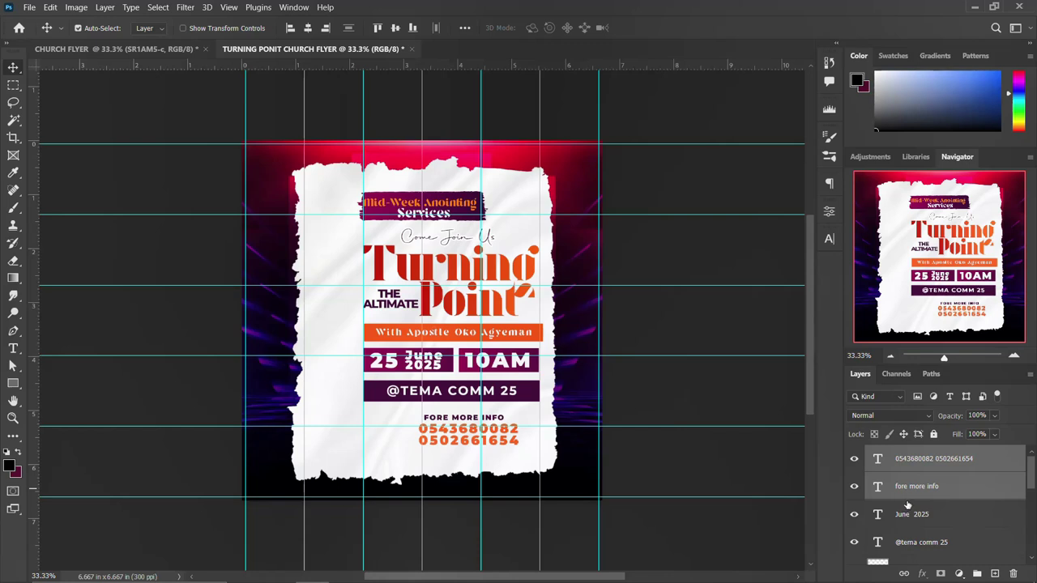
pyautogui.press('Up')
pyautogui.press('Up')
pyautogui.press('Up')
pyautogui.press('Up')
pyautogui.press('Up')
pyautogui.press('Up')
pyautogui.press('Up')
pyautogui.press('Up')
pyautogui.press('Up')
pyautogui.press('Up')
pyautogui.press('Up')
pyautogui.press('Up')
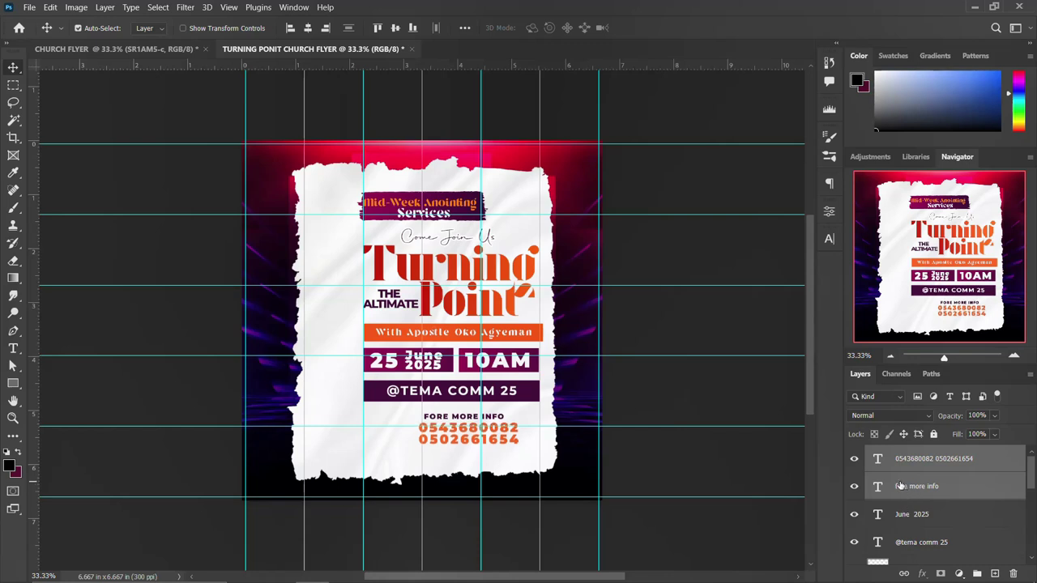
pyautogui.press('Up')
pyautogui.press('Up')
pyautogui.press('Up')
pyautogui.press('Up')
pyautogui.press('Up')
pyautogui.press('Up')
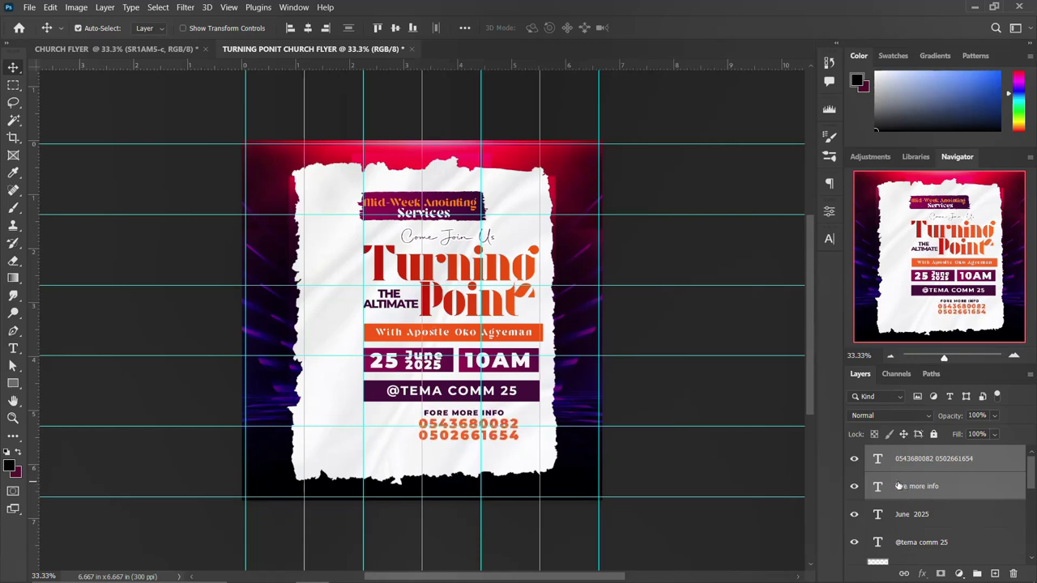
# - Group the two Rectangle 2 layers into a group named DETAILS
pyautogui.scroll(-3, 915, 526)
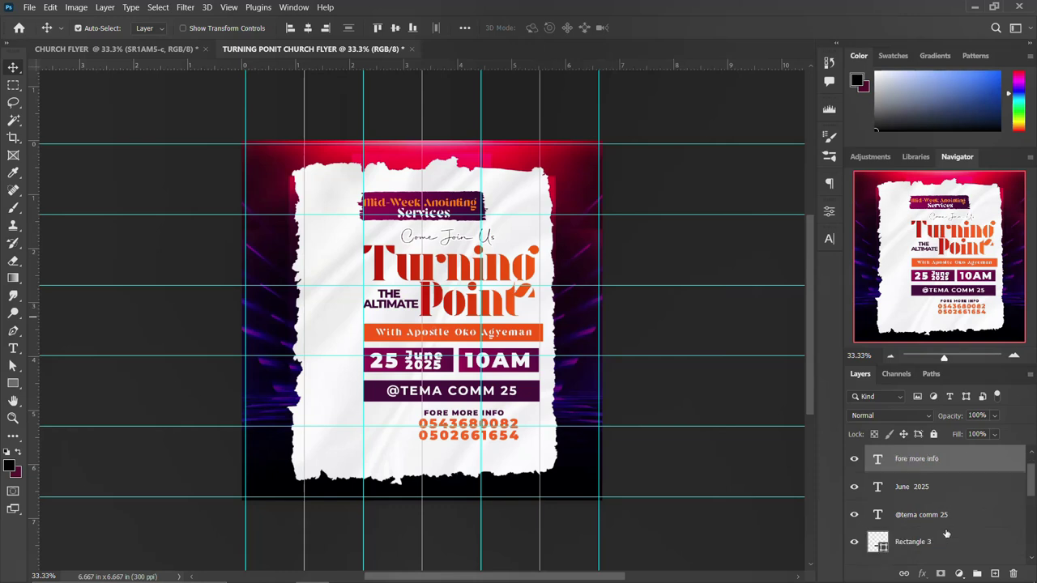
pyautogui.scroll(-3, 917, 526)
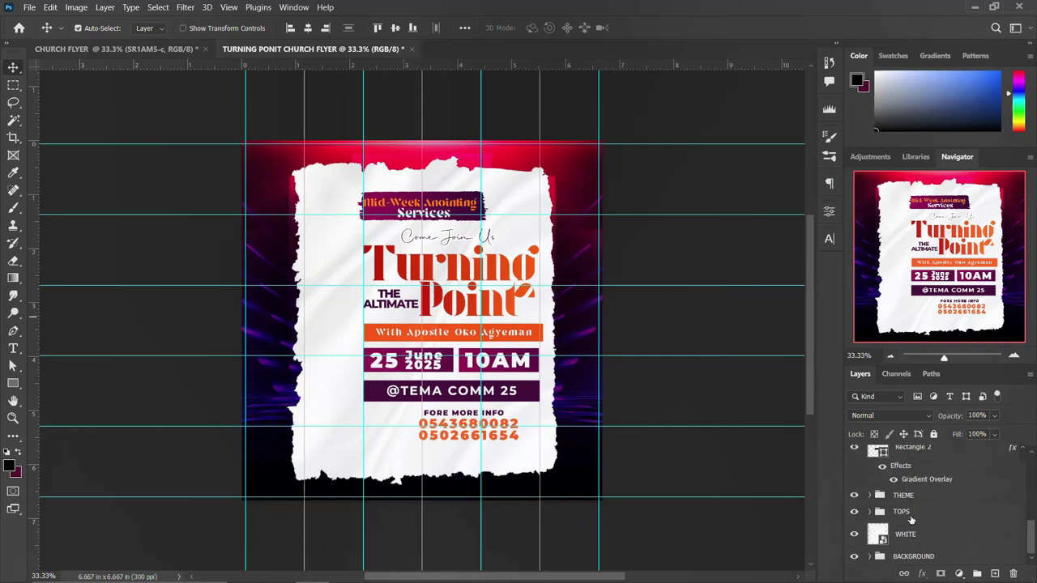
pyautogui.scroll(1, 919, 461)
pyautogui.keyDown('shift'); pyautogui.click(916, 478); pyautogui.keyUp('shift')
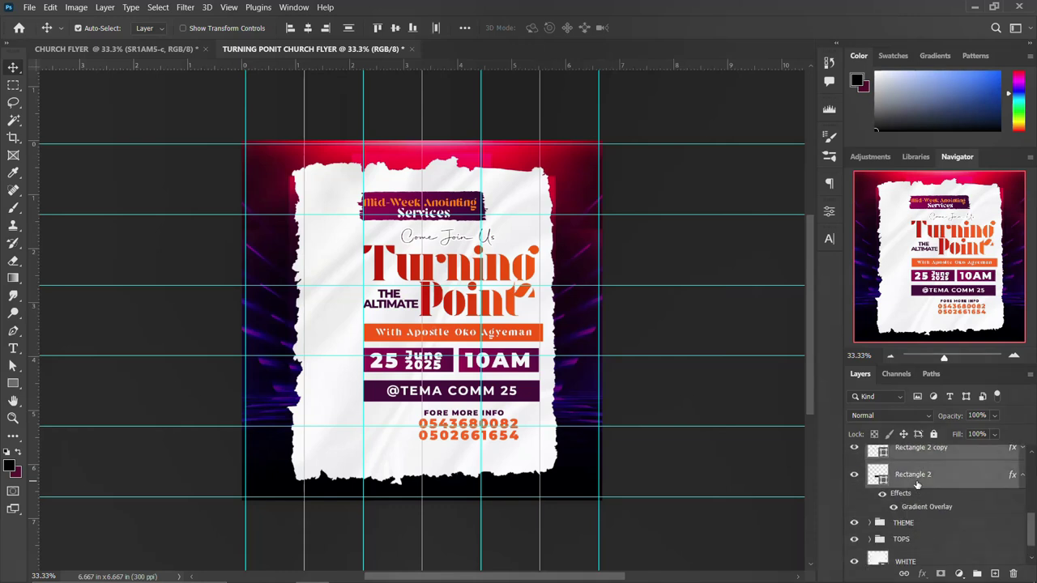
pyautogui.hotkey('ctrl', 'g')
pyautogui.doubleClick(914, 452)
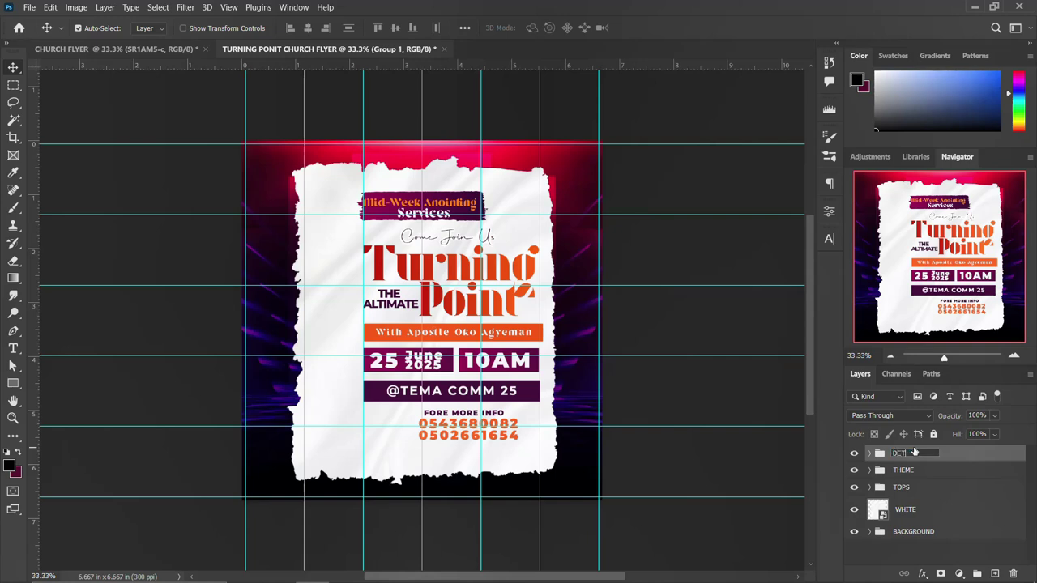
pyautogui.press('Return')
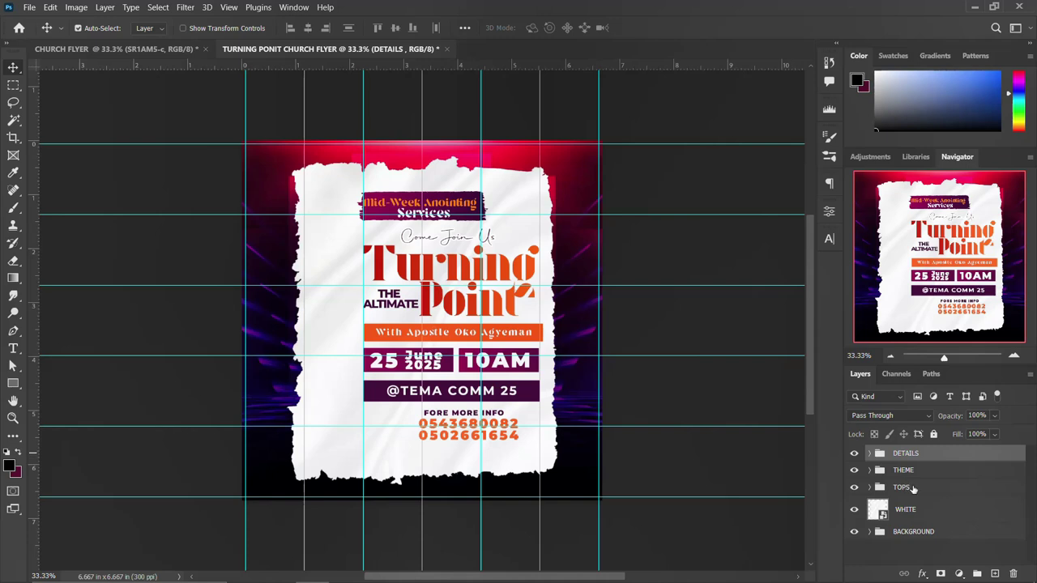
# - Nudge the TOPS, THEME and DETAILS groups each down slightly
pyautogui.click(904, 487)
pyautogui.press('Down')
pyautogui.press('Down')
pyautogui.press('Down')
pyautogui.press('Down')
pyautogui.press('Down')
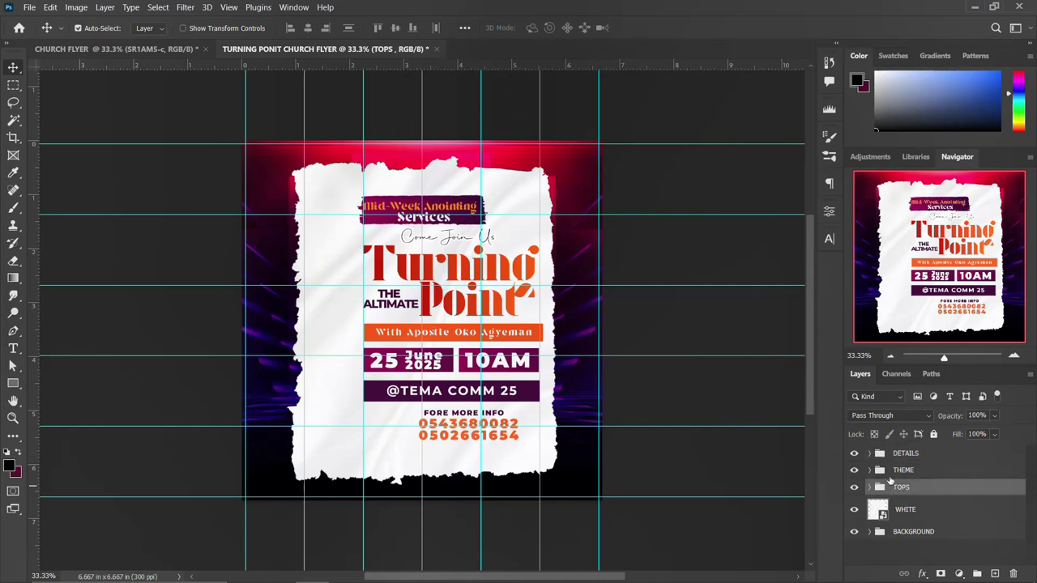
pyautogui.click(904, 471)
pyautogui.press('Down')
pyautogui.press('Down')
pyautogui.press('Down')
pyautogui.press('Down')
pyautogui.press('Down')
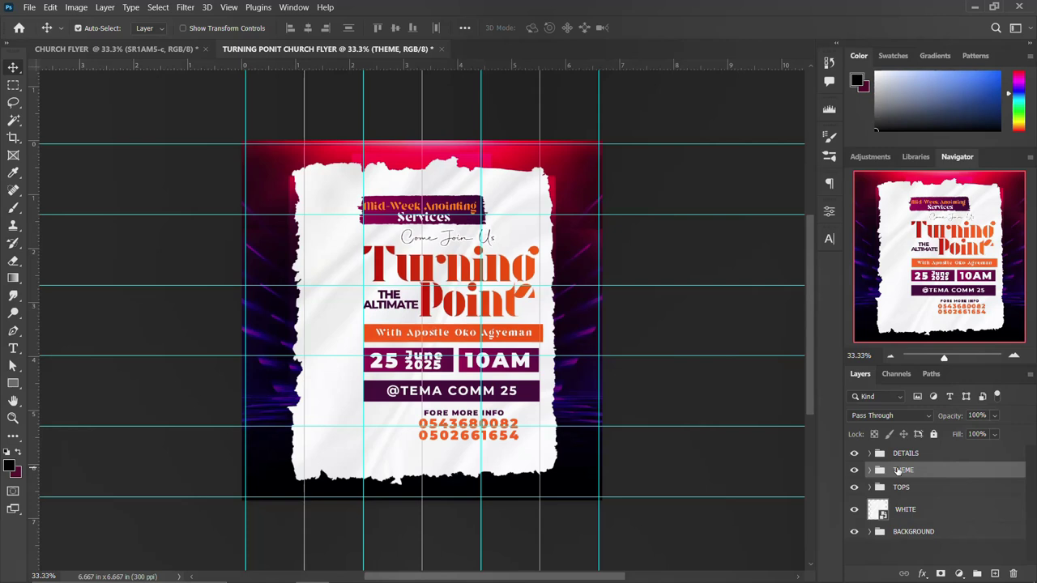
pyautogui.click(905, 453)
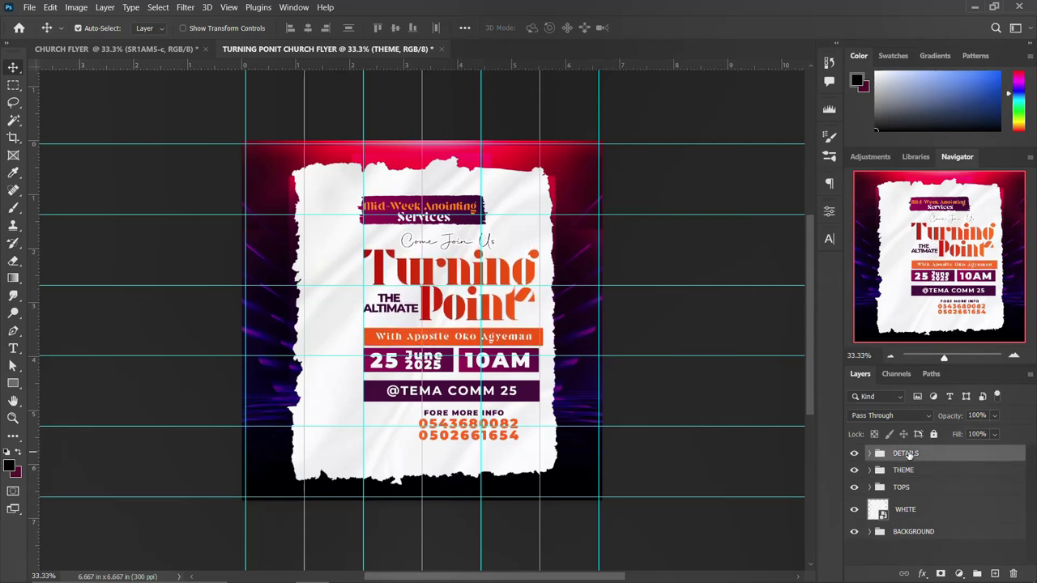
pyautogui.press('Down')
pyautogui.press('Down')
pyautogui.press('Down')
pyautogui.press('Down')
pyautogui.press('Down')
pyautogui.press('Down')
pyautogui.press('Down')
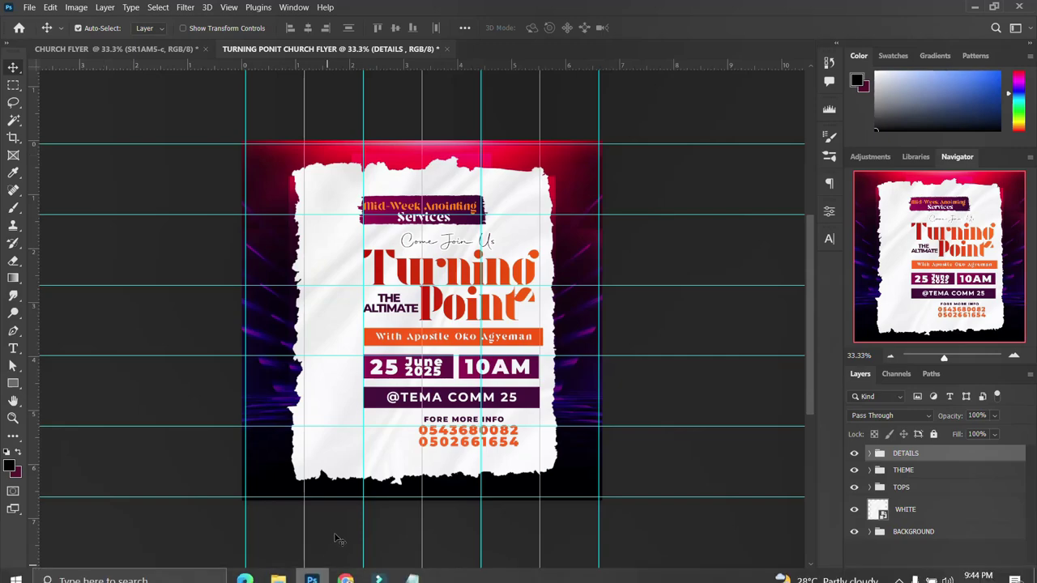
# - Place the ROPE image across the top edge of the torn paper, enlarged to fit
pyautogui.moveTo(282, 557)
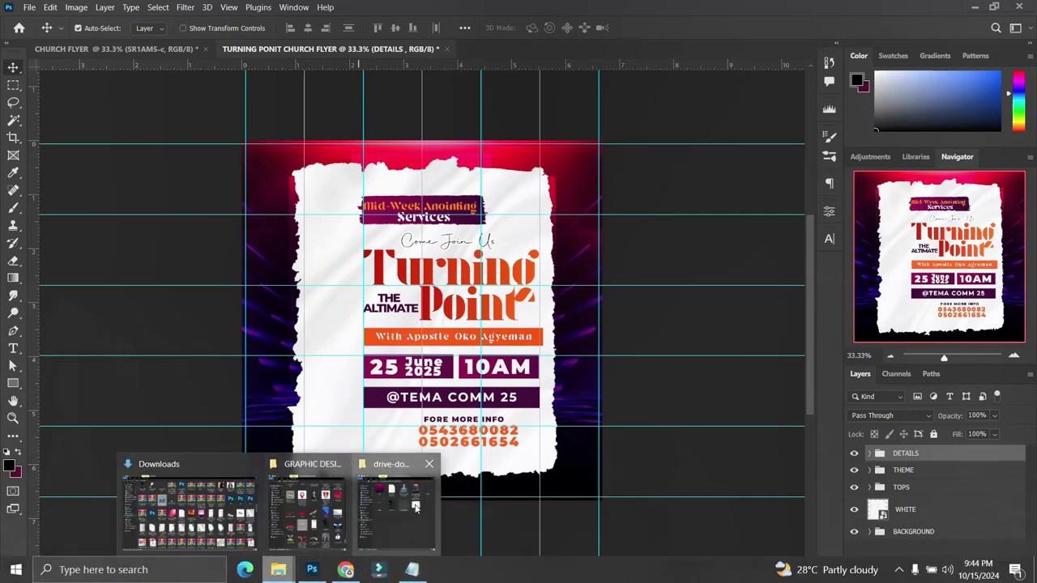
pyautogui.click(395, 507)
pyautogui.click(520, 208)
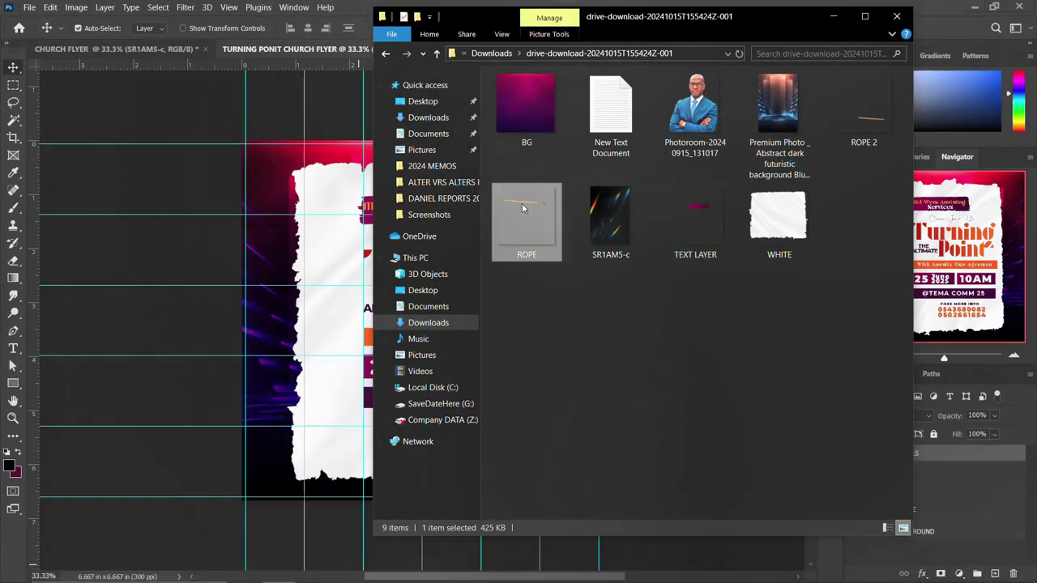
pyautogui.moveTo(521, 208); pyautogui.dragTo(322, 263)
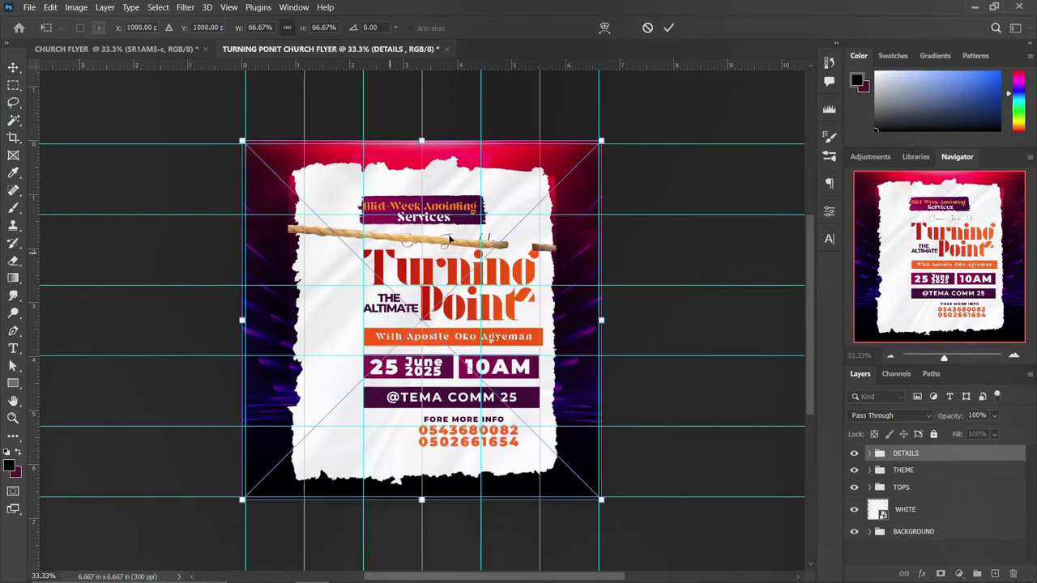
pyautogui.moveTo(606, 322); pyautogui.dragTo(661, 322)
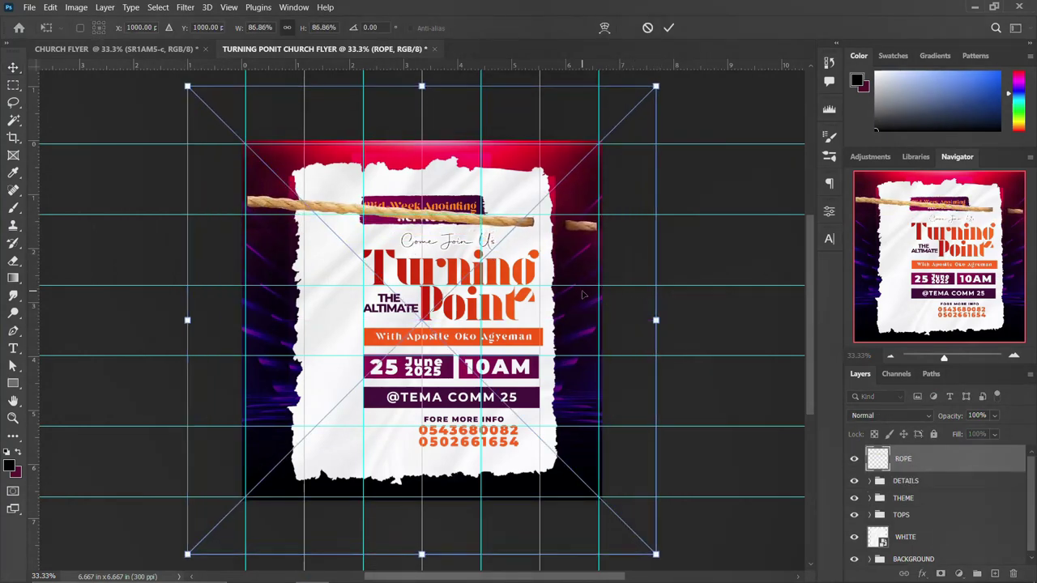
pyautogui.moveTo(581, 295); pyautogui.dragTo(585, 260)
pyautogui.moveTo(654, 285); pyautogui.dragTo(663, 285)
pyautogui.moveTo(584, 271); pyautogui.dragTo(580, 264)
pyautogui.moveTo(657, 285); pyautogui.dragTo(666, 285)
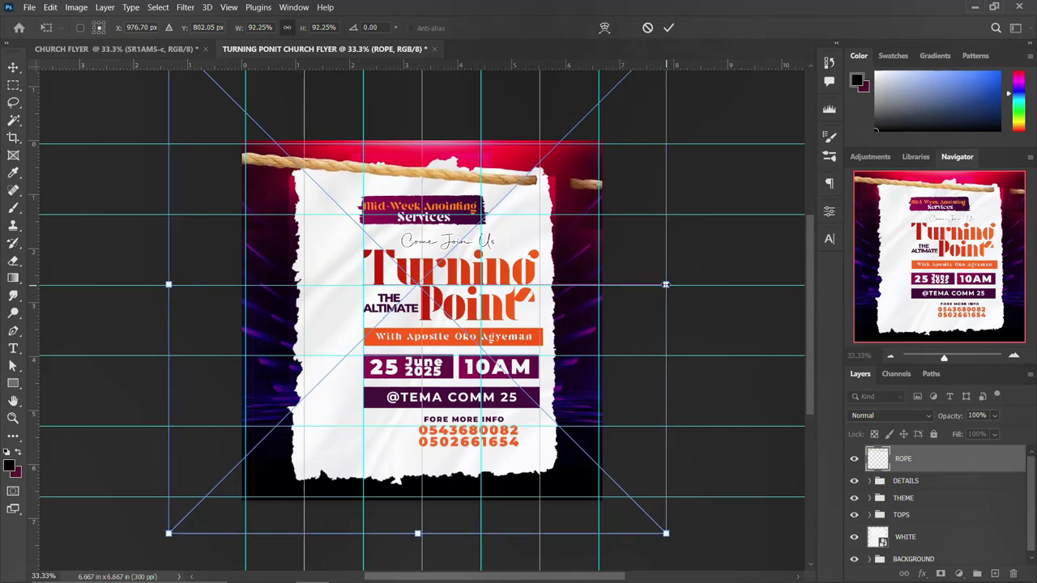
pyautogui.moveTo(586, 272); pyautogui.dragTo(587, 273)
pyautogui.press('Return')
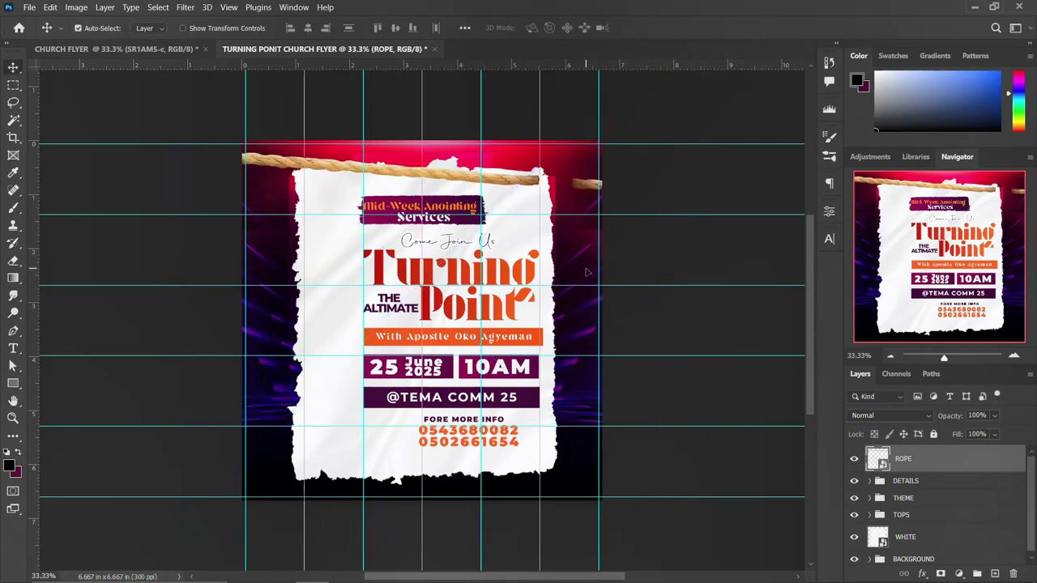
pyautogui.hotkey('shift', 'Down')
pyautogui.hotkey('shift', 'Down')
pyautogui.hotkey('shift', 'Down')
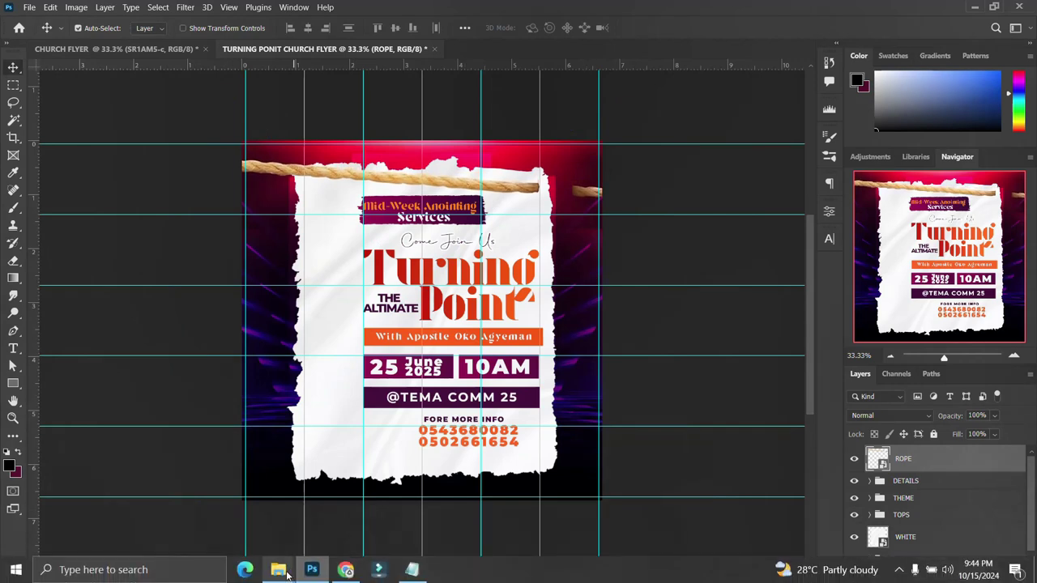
# - Place ROPE 2 diagonally across the lower part of the paper, scaled to about 90%
pyautogui.moveTo(278, 570)
pyautogui.click(359, 519)
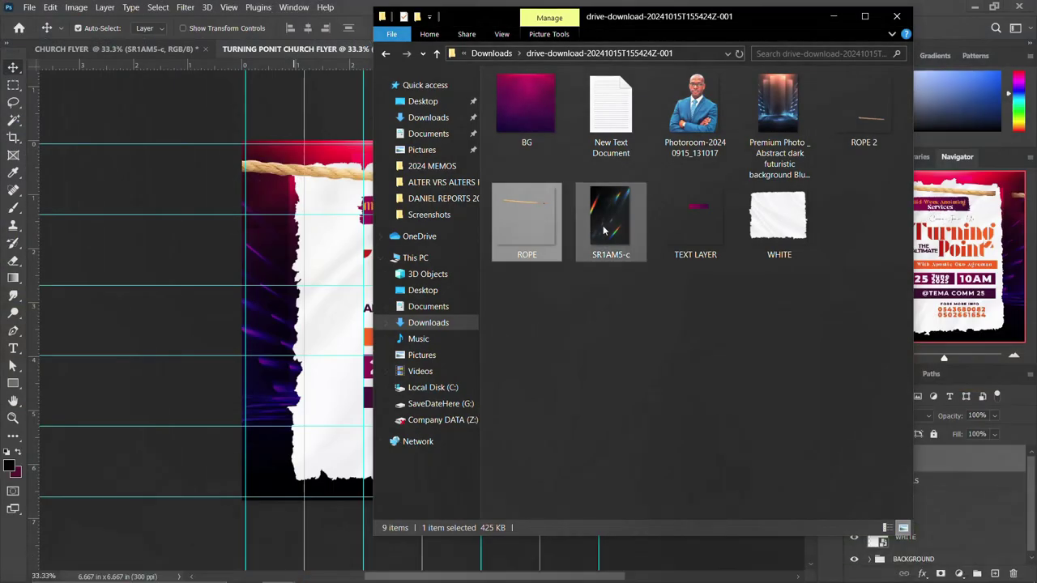
pyautogui.moveTo(860, 111); pyautogui.dragTo(271, 328)
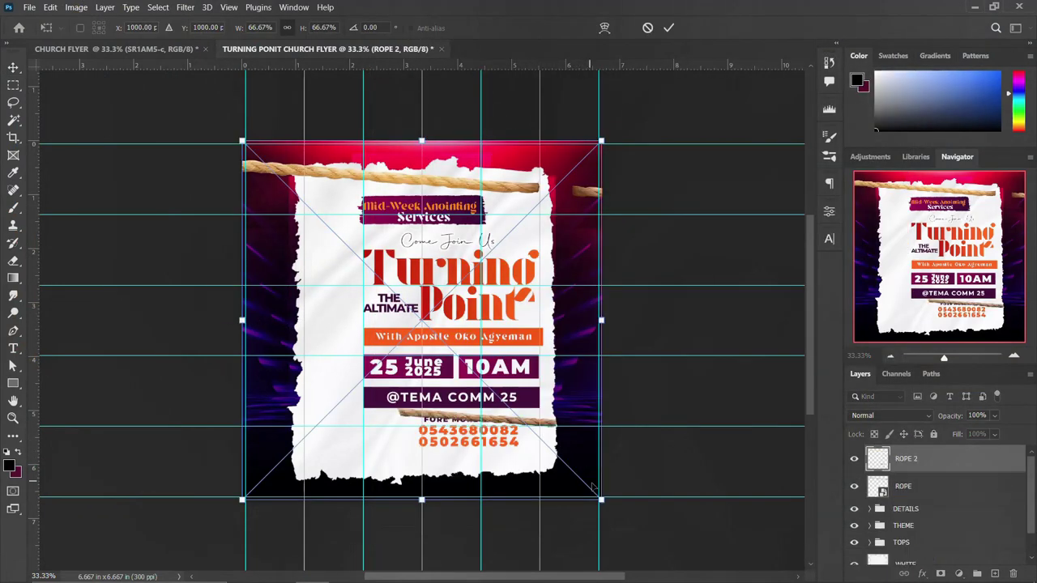
pyautogui.moveTo(630, 513); pyautogui.dragTo(695, 535)
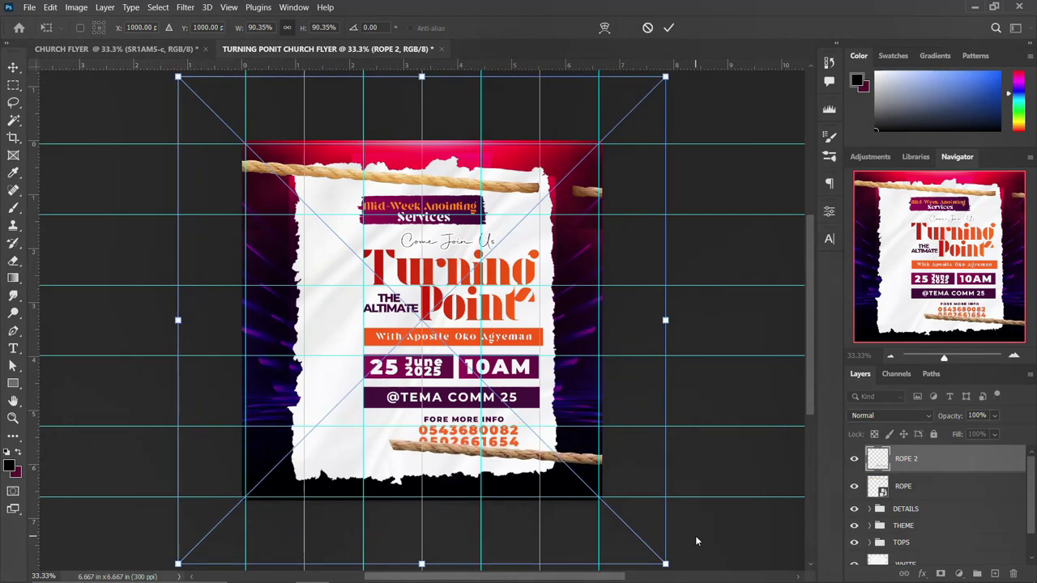
pyautogui.press('Return')
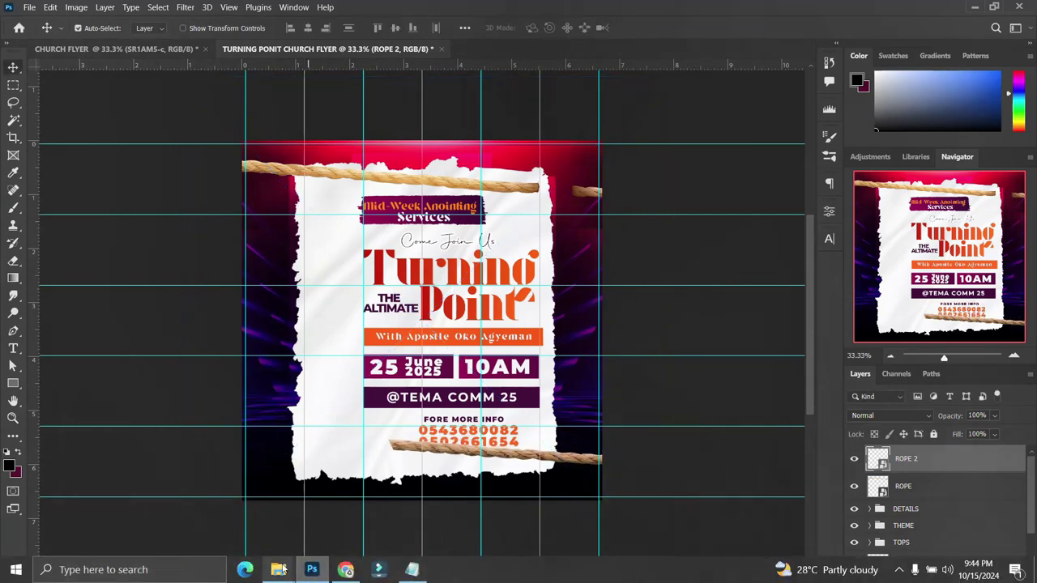
# - Place the Photoroom cutout of the suited man, scale to about 25%, flip horizontally, position at lower left
pyautogui.moveTo(278, 570)
pyautogui.click(404, 516)
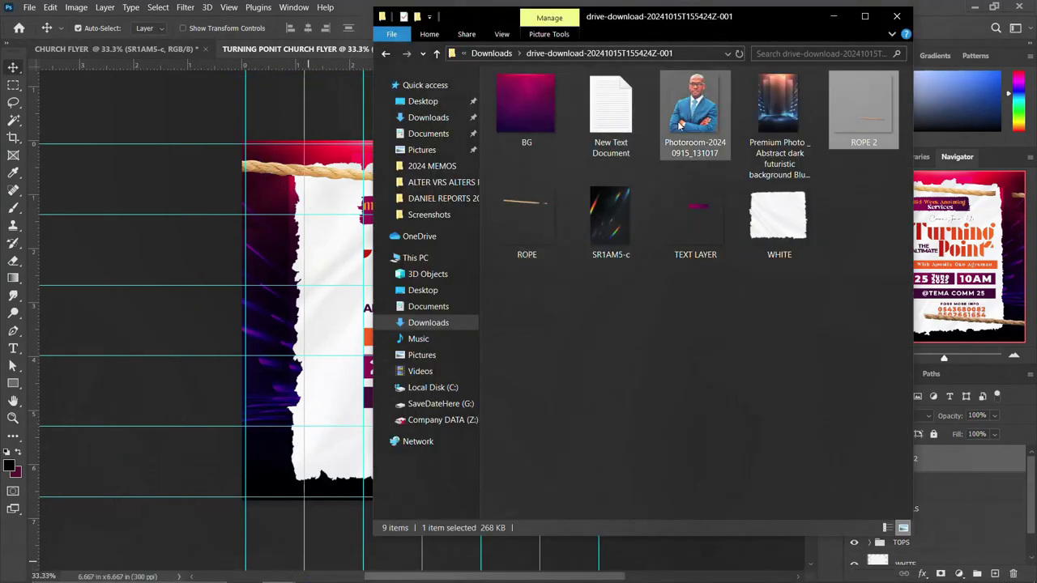
pyautogui.moveTo(680, 121); pyautogui.dragTo(224, 323)
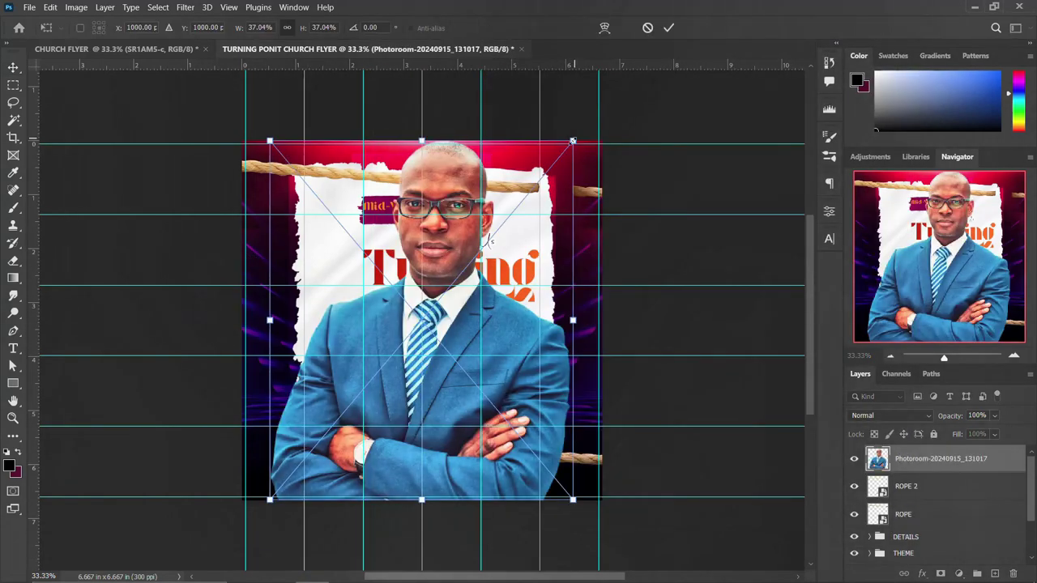
pyautogui.moveTo(573, 141); pyautogui.dragTo(539, 180)
pyautogui.moveTo(436, 322); pyautogui.dragTo(311, 360)
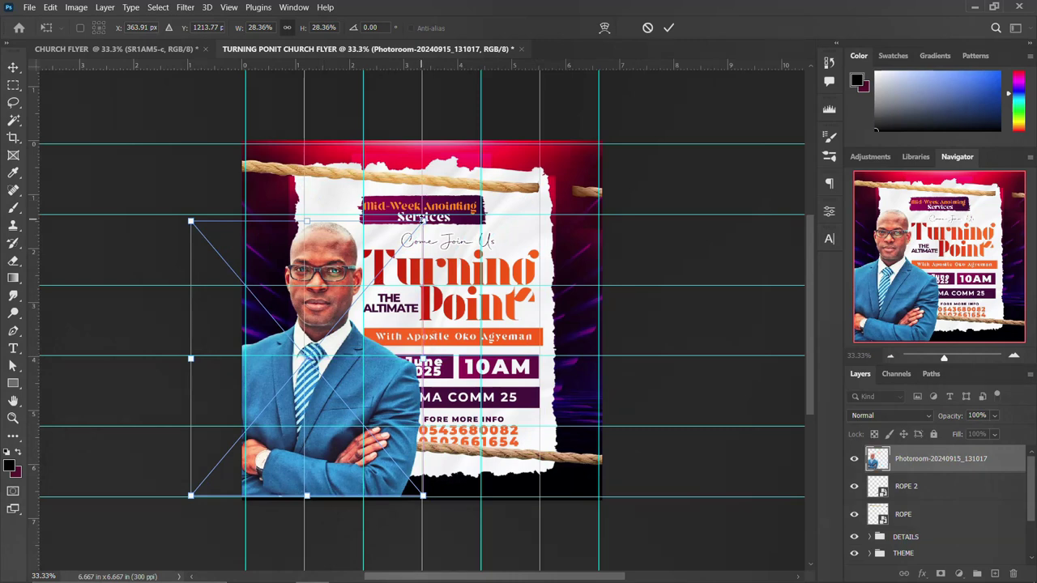
pyautogui.moveTo(421, 221); pyautogui.dragTo(389, 235)
pyautogui.moveTo(315, 339); pyautogui.dragTo(324, 383)
pyautogui.rightClick(329, 381)
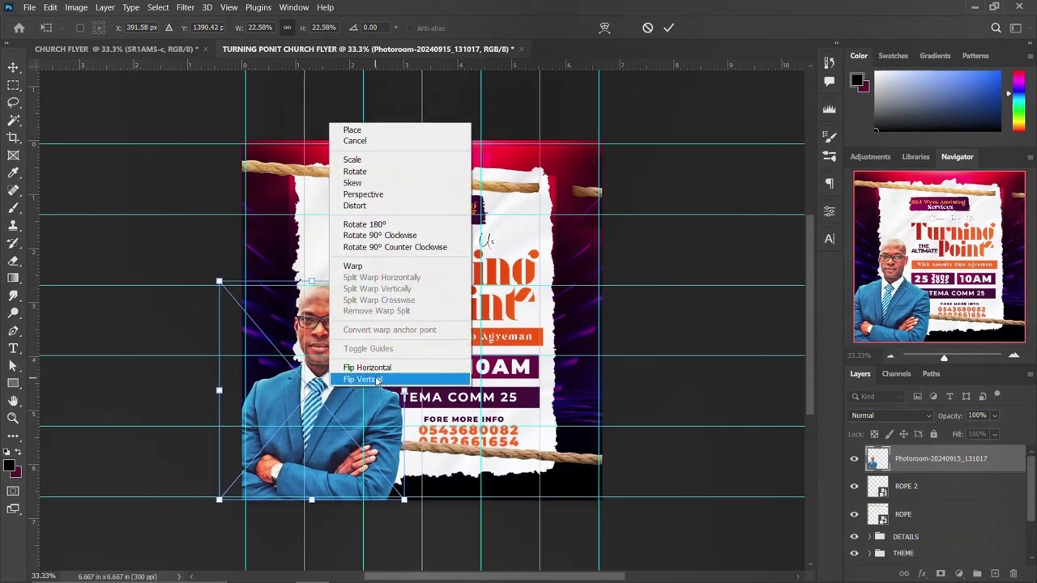
pyautogui.click(368, 368)
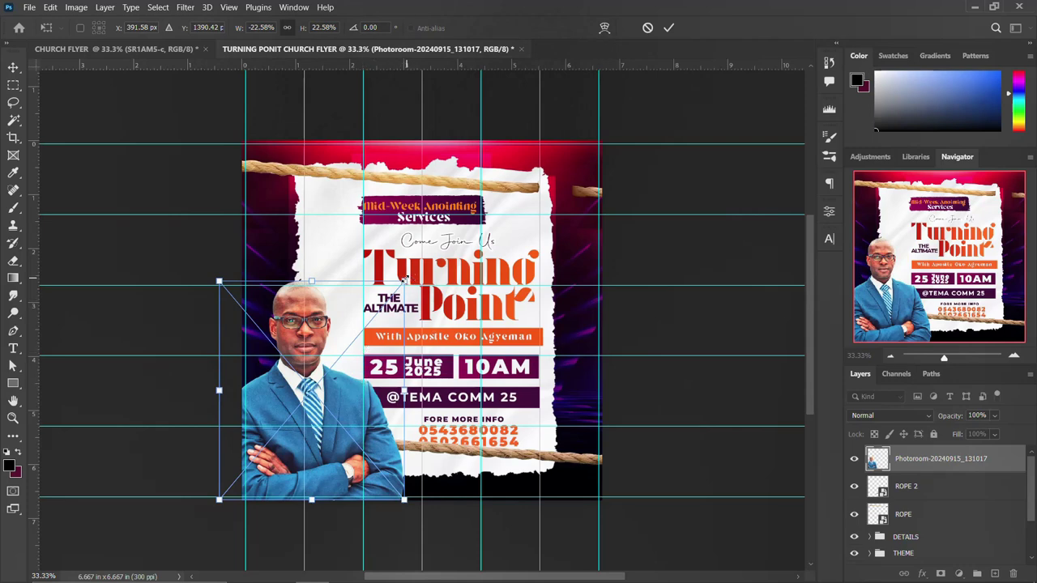
pyautogui.moveTo(402, 279); pyautogui.dragTo(413, 271)
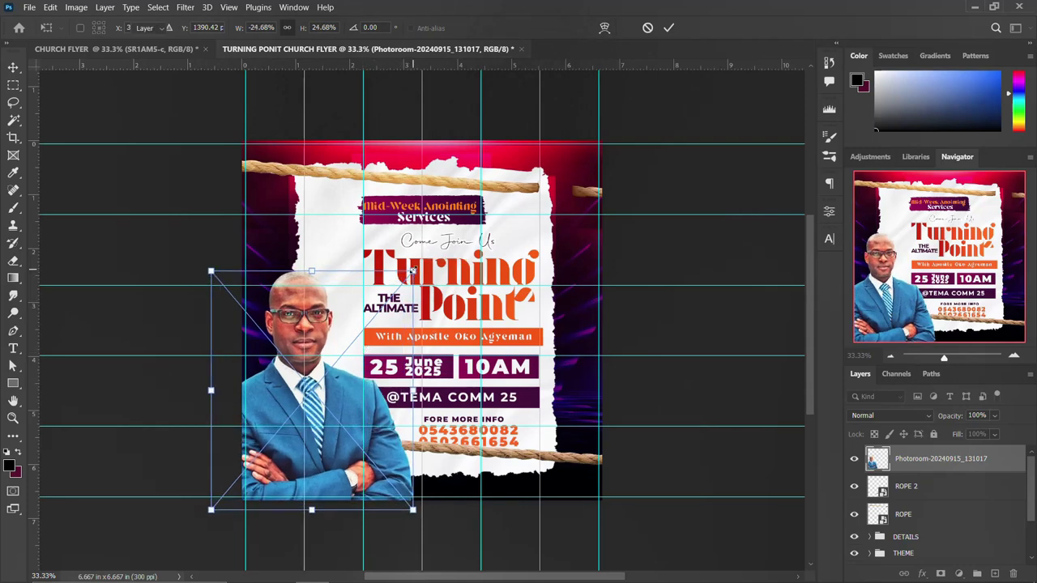
pyautogui.press('Return')
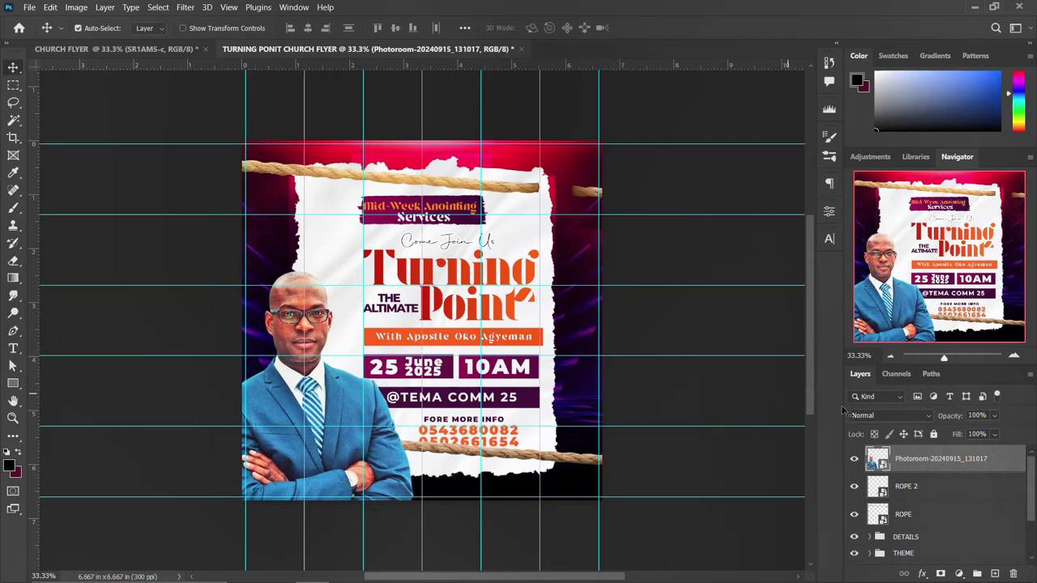
# - Group the ROPE and ROPE 2 layers into a group named ROPES
pyautogui.click(915, 514)
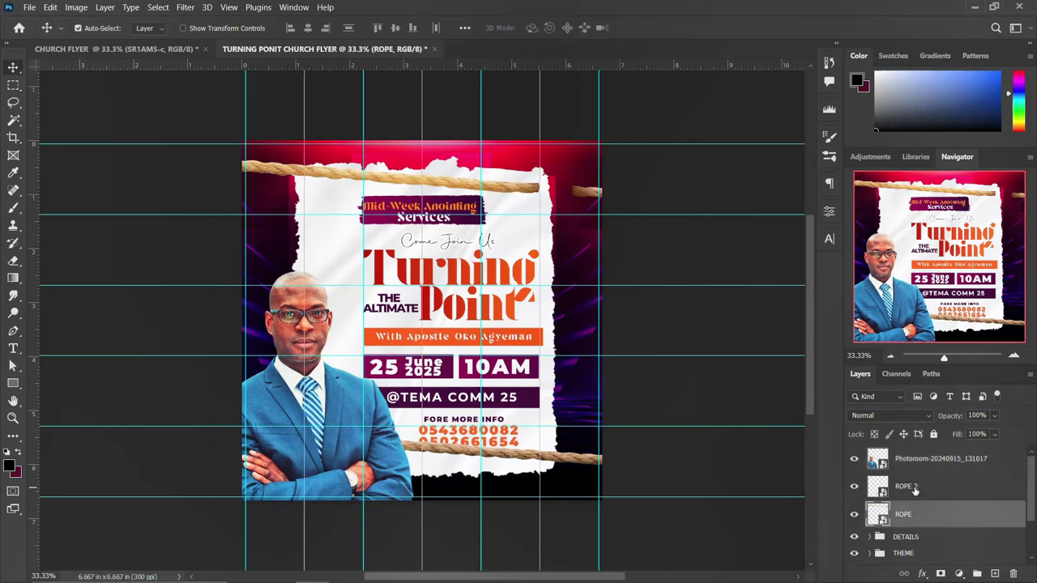
pyautogui.keyDown('shift'); pyautogui.click(914, 489); pyautogui.keyUp('shift')
pyautogui.hotkey('ctrl', 'g')
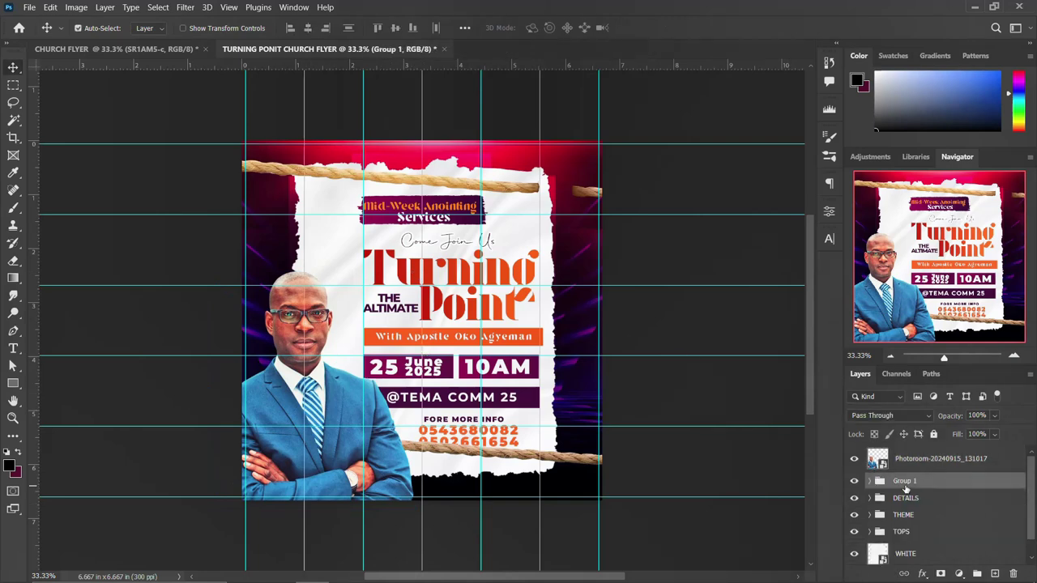
pyautogui.doubleClick(904, 483)
# - Put the man's photo layer into its own group named IMAGE
pyautogui.click(920, 462)
pyautogui.hotkey('ctrl', 'g')
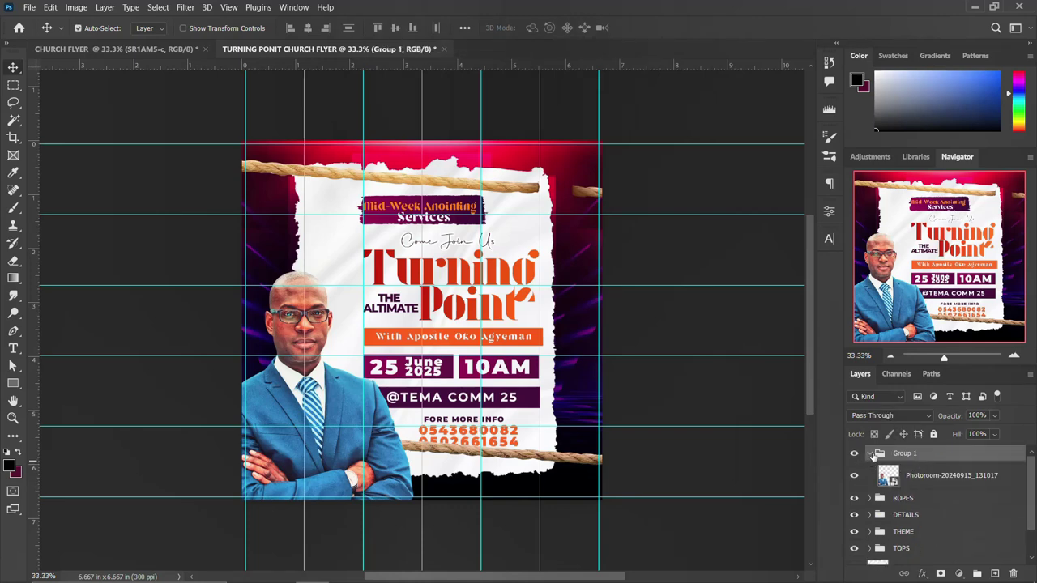
pyautogui.click(870, 454)
pyautogui.doubleClick(903, 454)
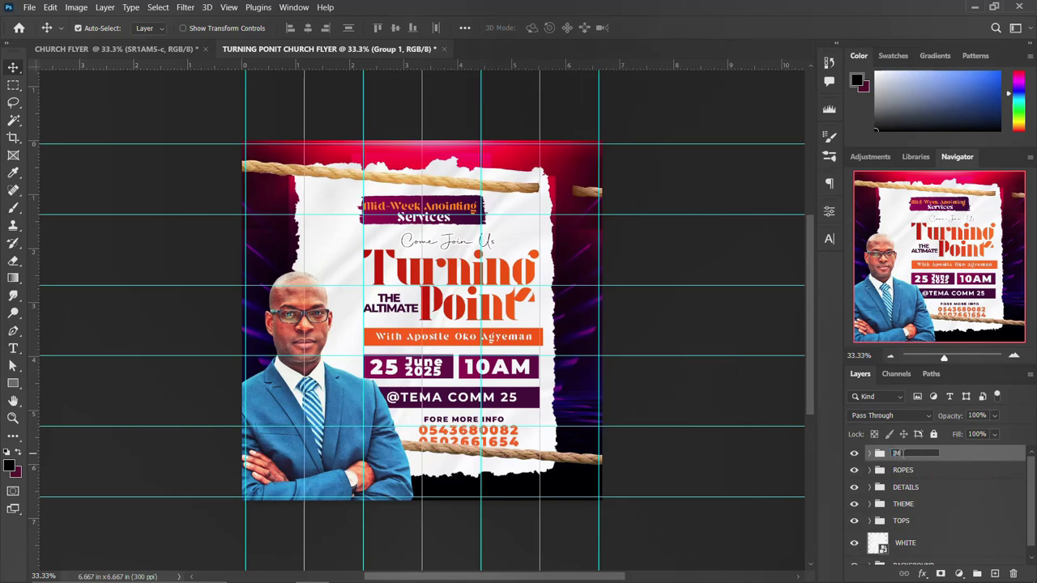
pyautogui.write('IMAGE')
pyautogui.press('Return')
# - Move the WHITE paper layer inside the BACKGROUND group
pyautogui.scroll(-1, 926, 550)
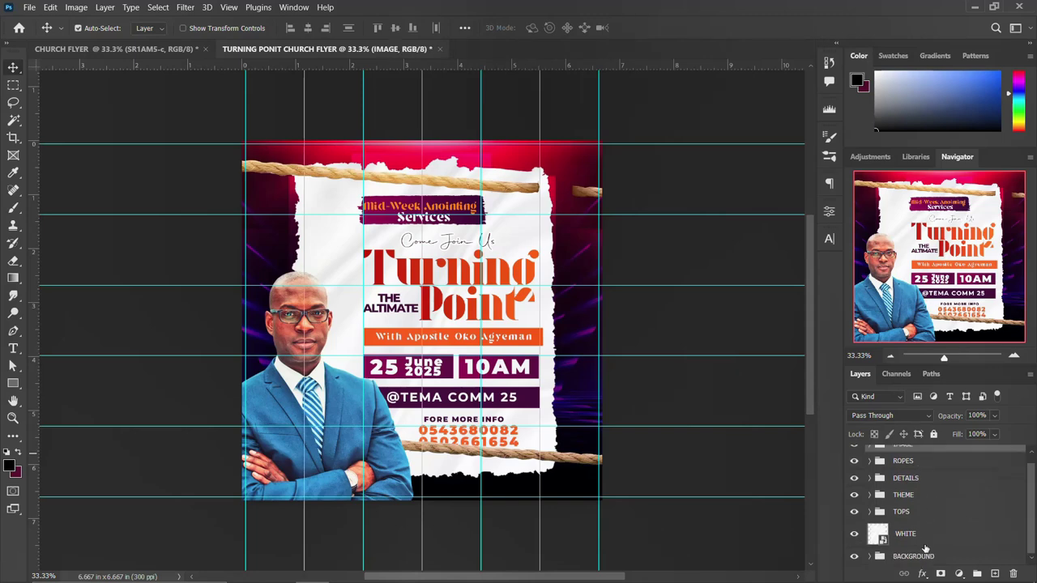
pyautogui.click(917, 535)
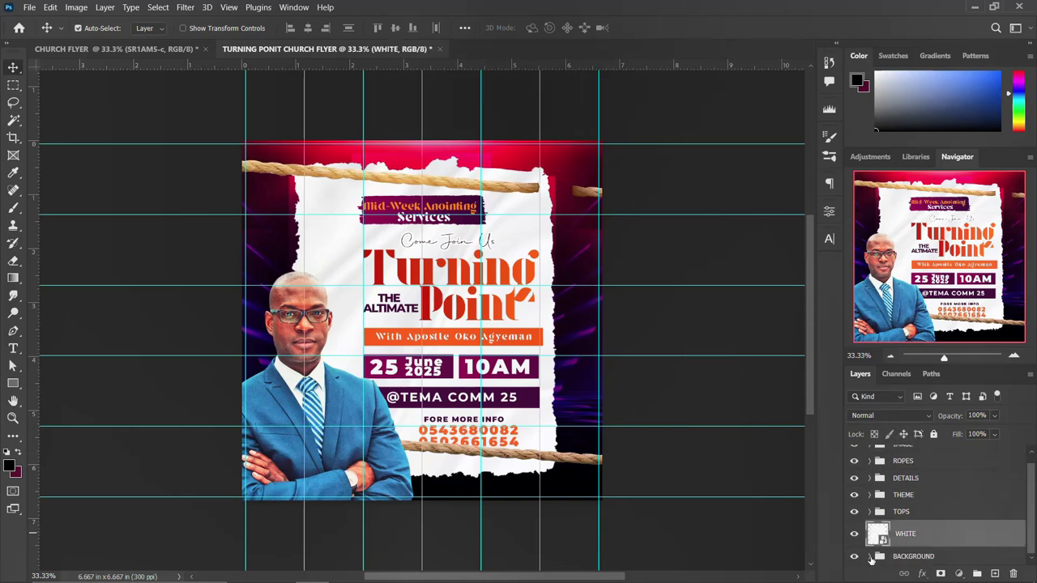
pyautogui.click(870, 557)
pyautogui.scroll(-1, 944, 535)
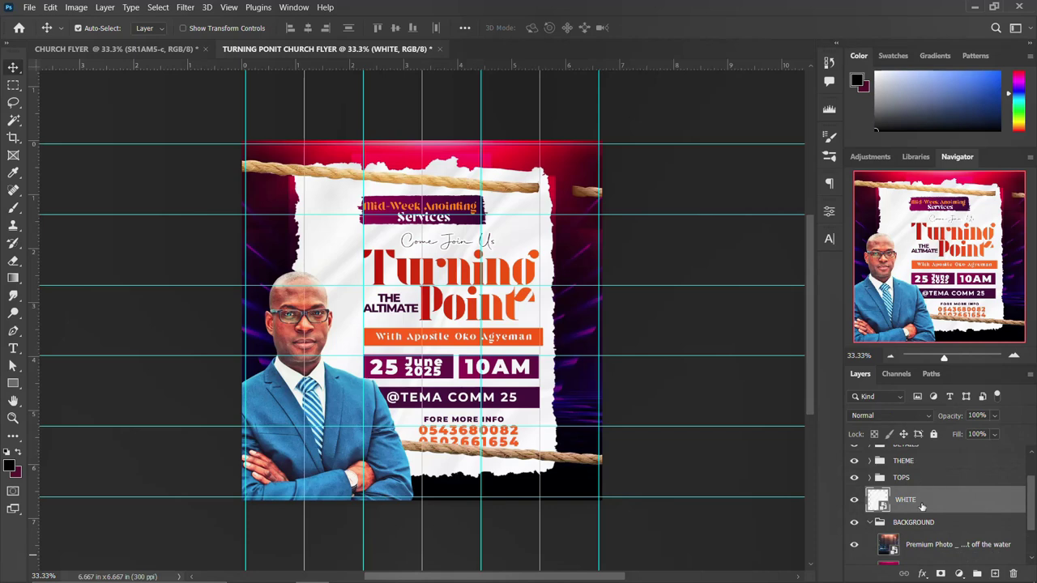
pyautogui.moveTo(935, 500); pyautogui.dragTo(889, 521)
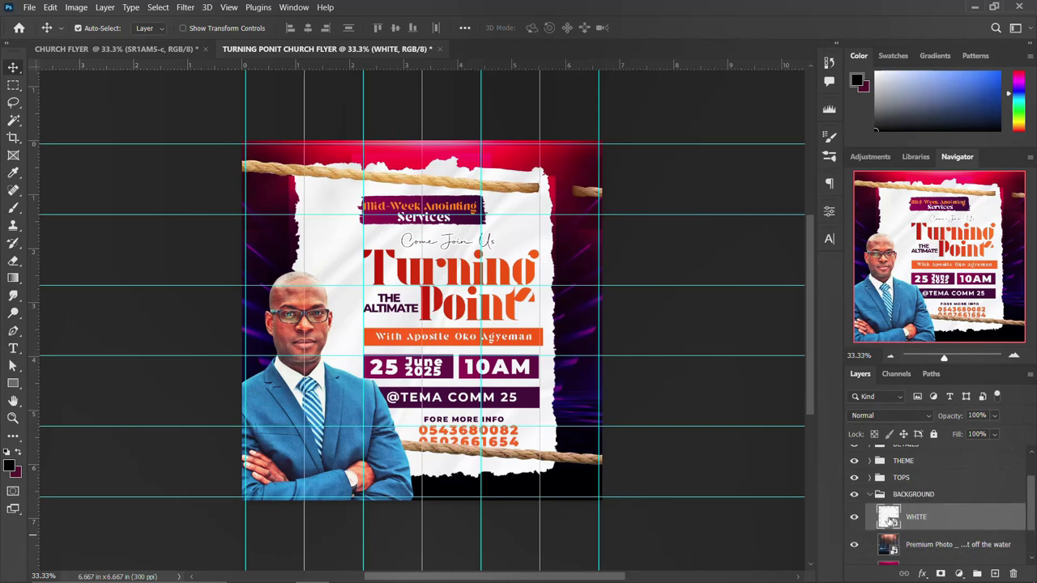
pyautogui.click(870, 494)
pyautogui.click(883, 536)
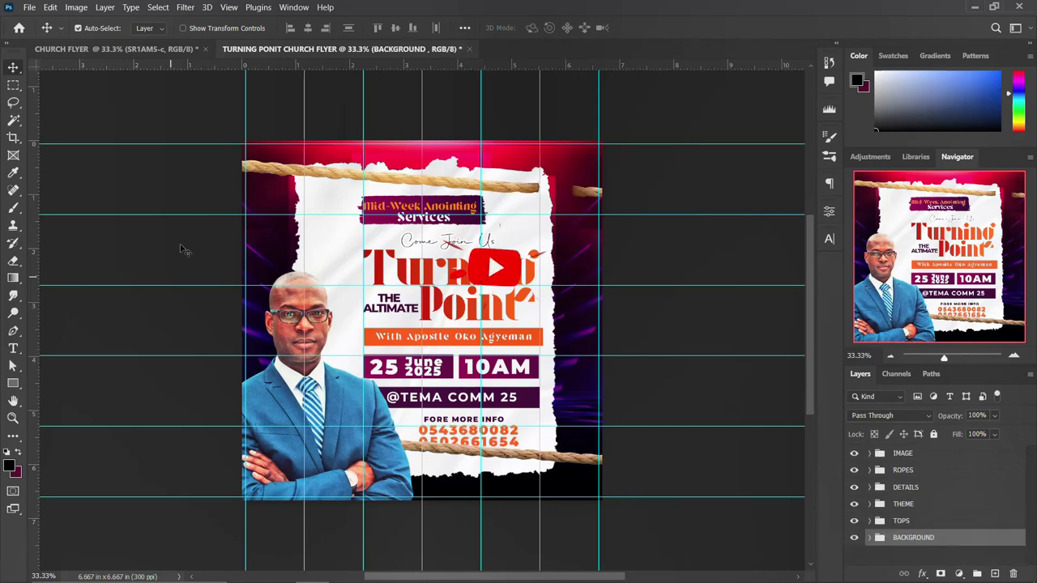
# - Start placing the dark light-streak image on the flyer, then cancel the placement
pyautogui.moveTo(278, 569)
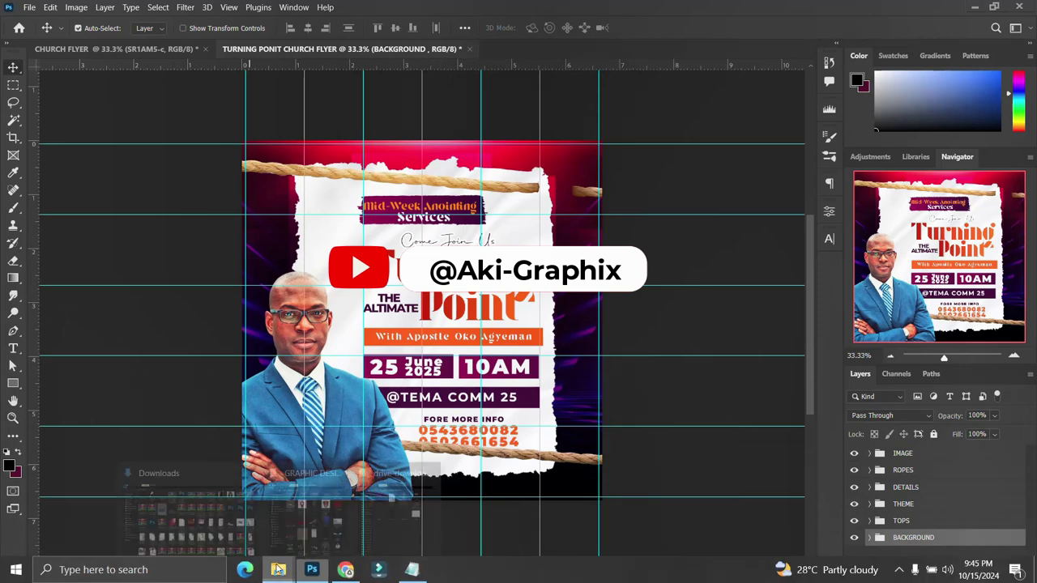
pyautogui.click(406, 520)
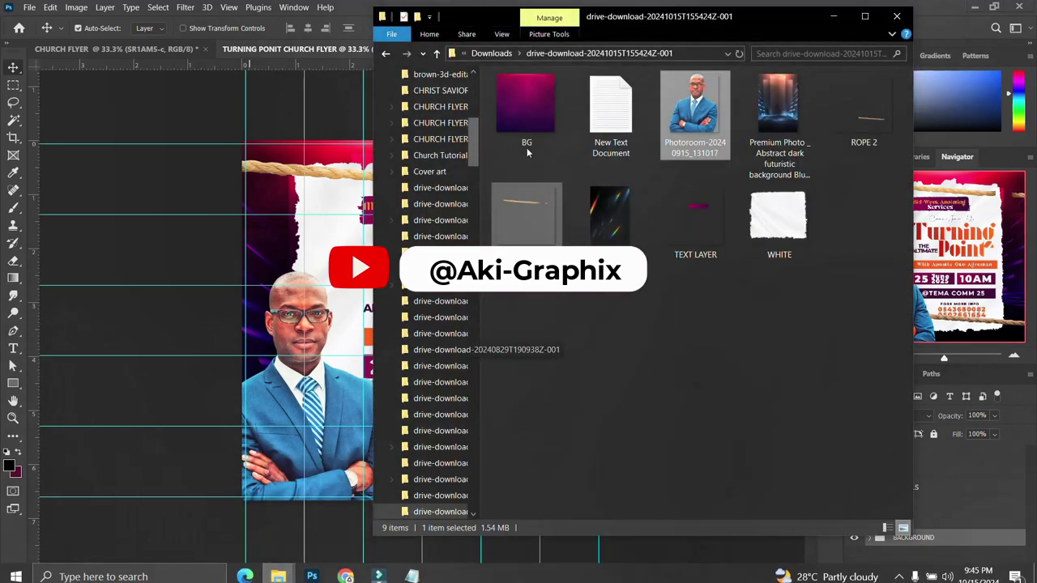
pyautogui.click(612, 217)
pyautogui.moveTo(613, 219); pyautogui.dragTo(268, 316)
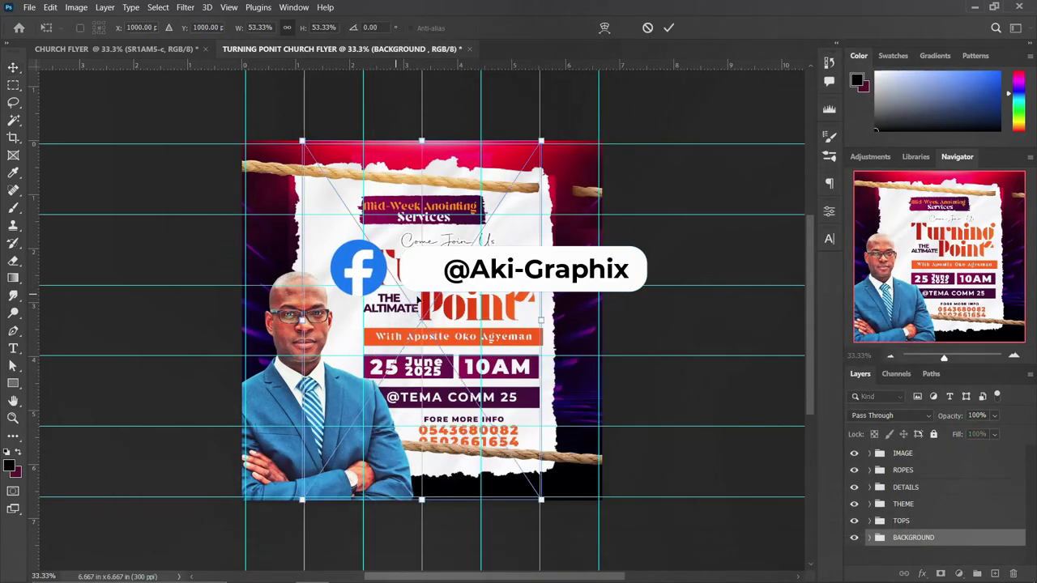
pyautogui.moveTo(544, 329); pyautogui.dragTo(566, 318)
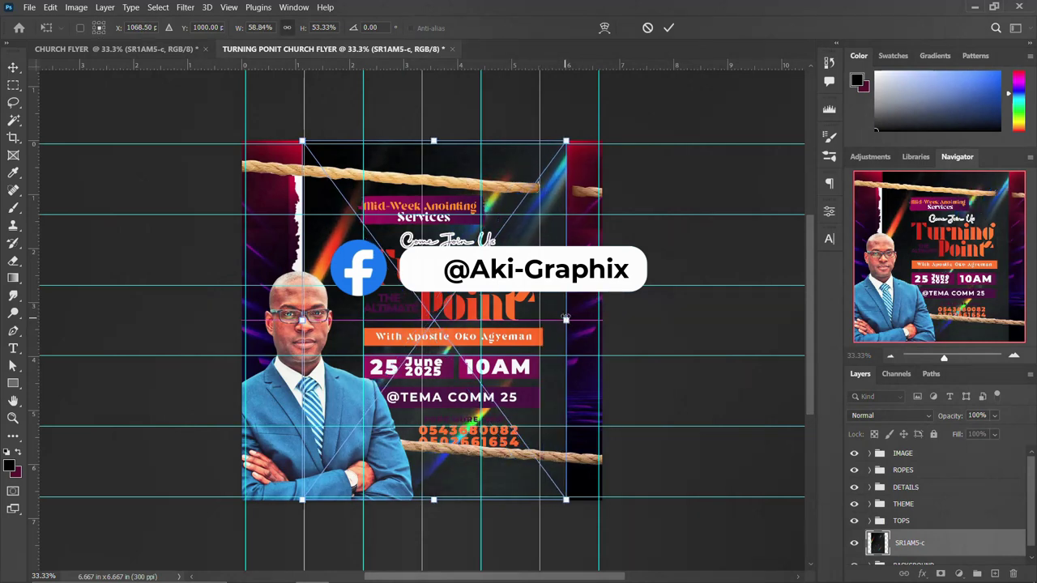
pyautogui.press('Escape')
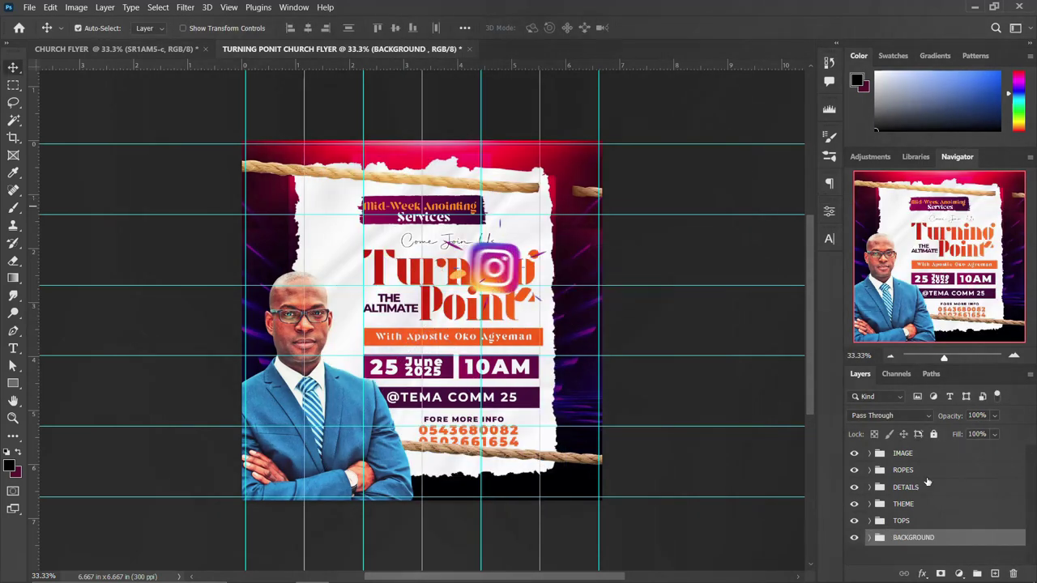
# - Place the SR1AM5-c streak image above the IMAGE group, stretched edge to edge across the canvas
pyautogui.click(905, 454)
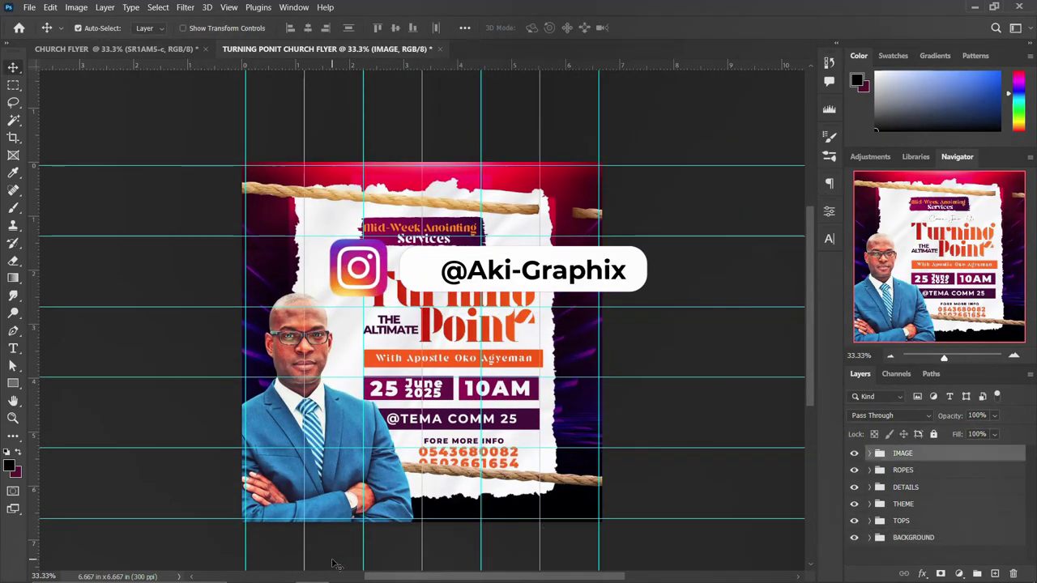
pyautogui.moveTo(278, 569)
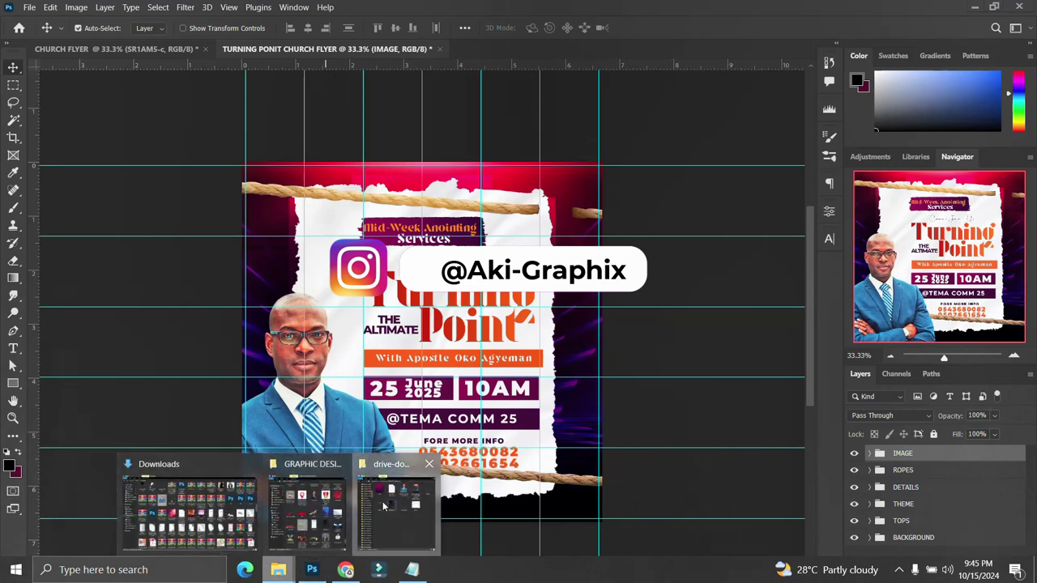
pyautogui.click(383, 507)
pyautogui.moveTo(609, 215)
pyautogui.mouseDown()
pyautogui.moveTo(273, 331)
pyautogui.moveTo(284, 350)
pyautogui.mouseUp()
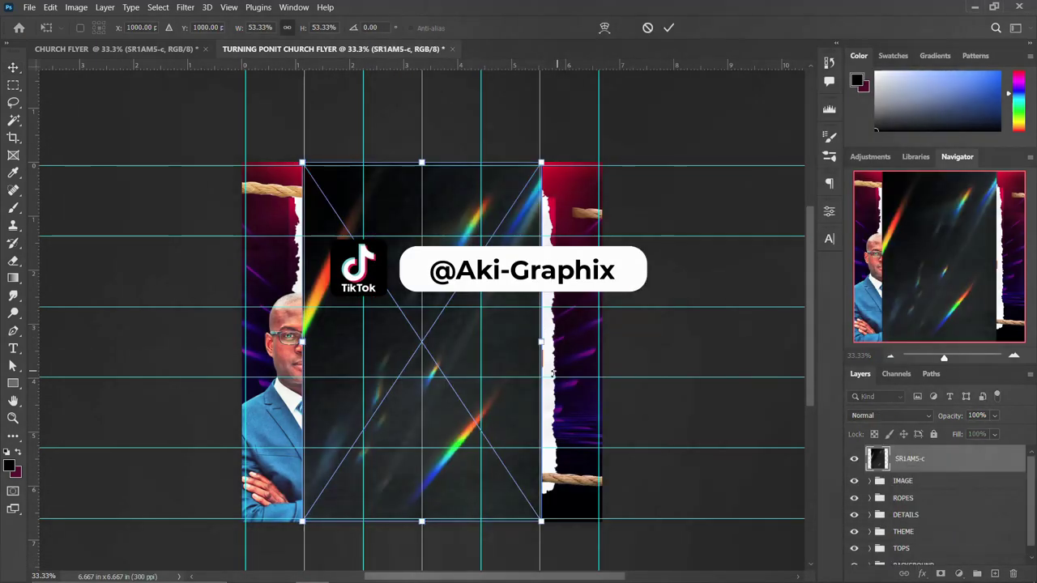
pyautogui.moveTo(541, 345); pyautogui.dragTo(601, 342)
pyautogui.moveTo(303, 341); pyautogui.dragTo(242, 341)
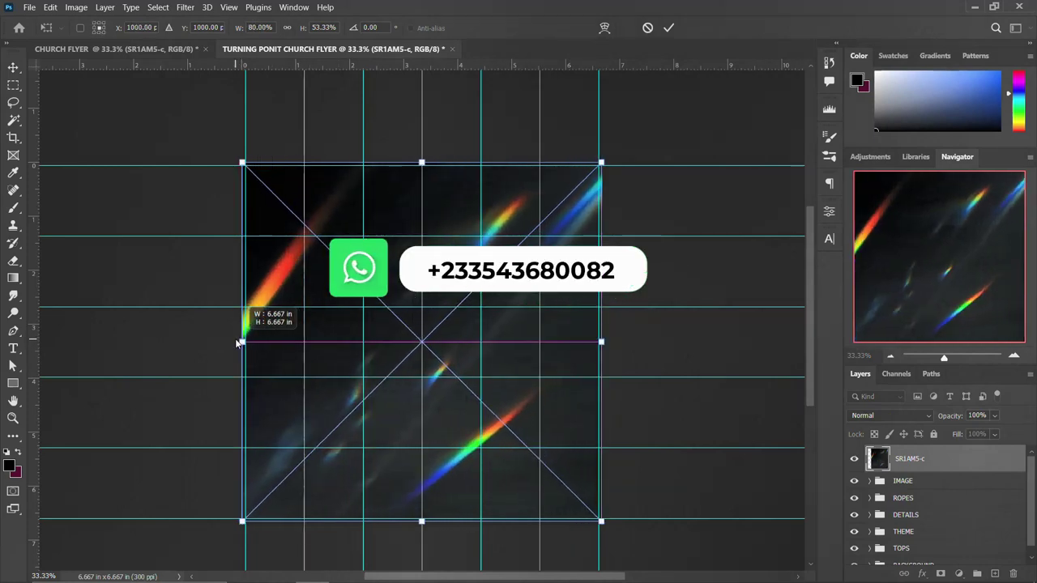
pyautogui.press('Return')
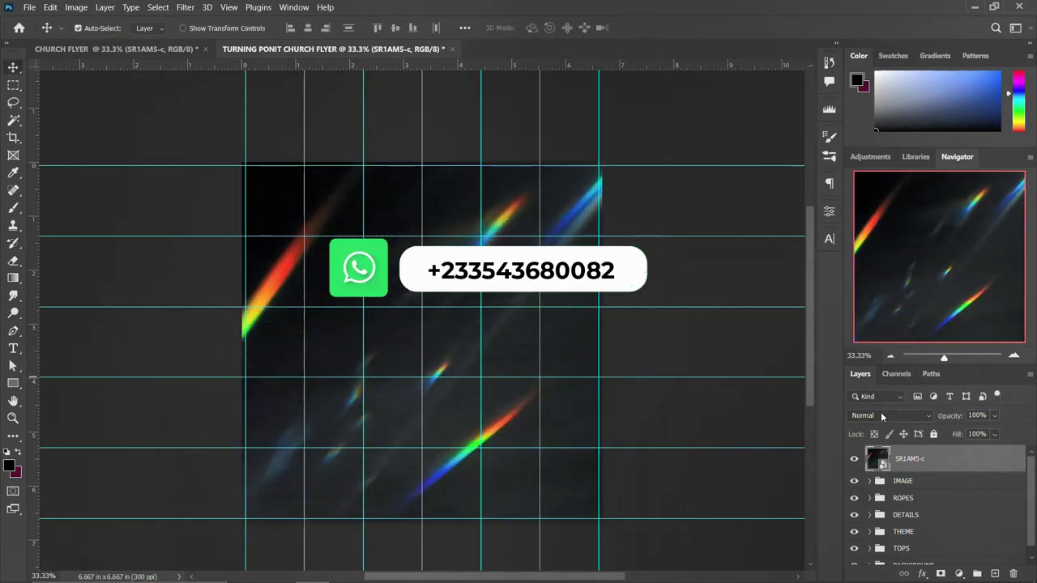
# - Set the streak layer's blend mode to Color Dodge, then view the original CHURCH FLYER document
pyautogui.click(882, 415)
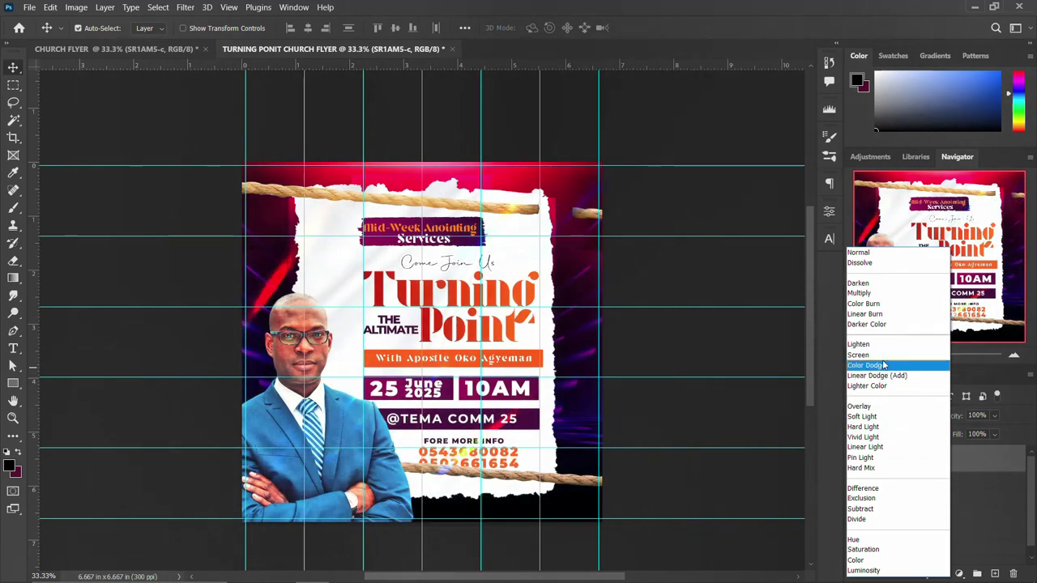
pyautogui.click(885, 365)
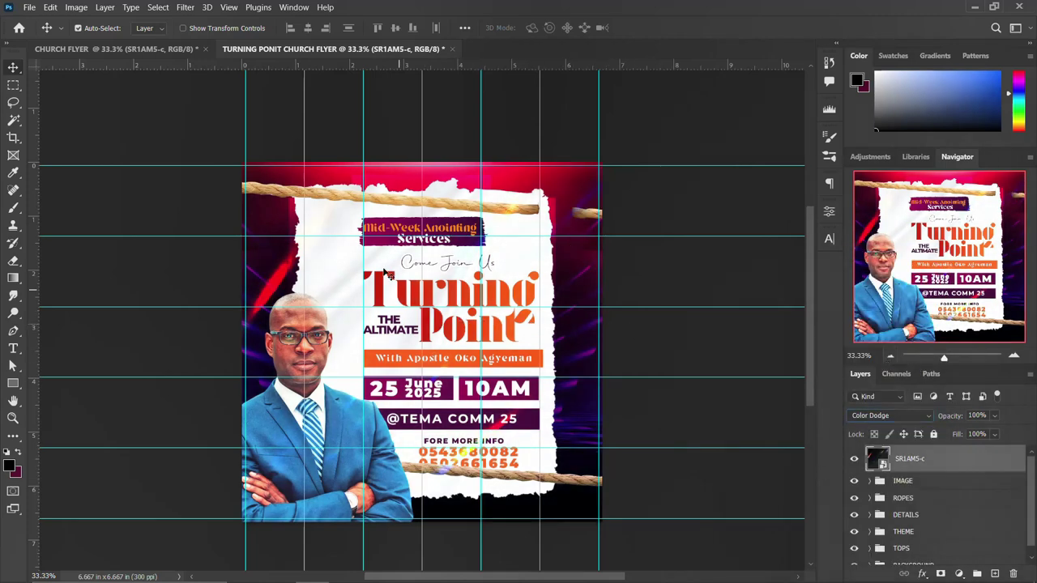
pyautogui.click(113, 50)
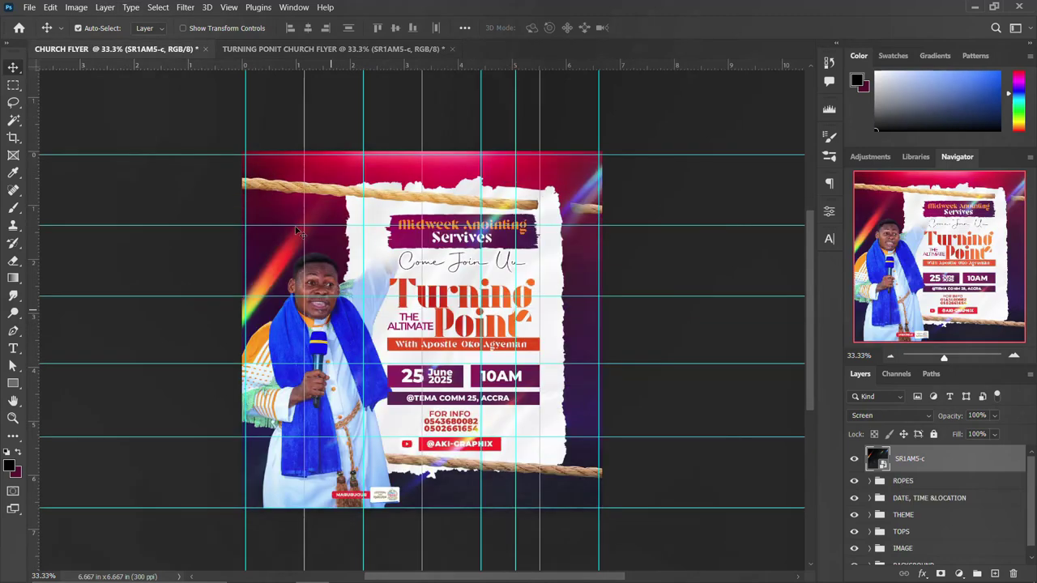
# - In the Turning Point flyer, hide the SR1AM5-c streak layer and drag ROPE 2 slightly lower
pyautogui.click(394, 49)
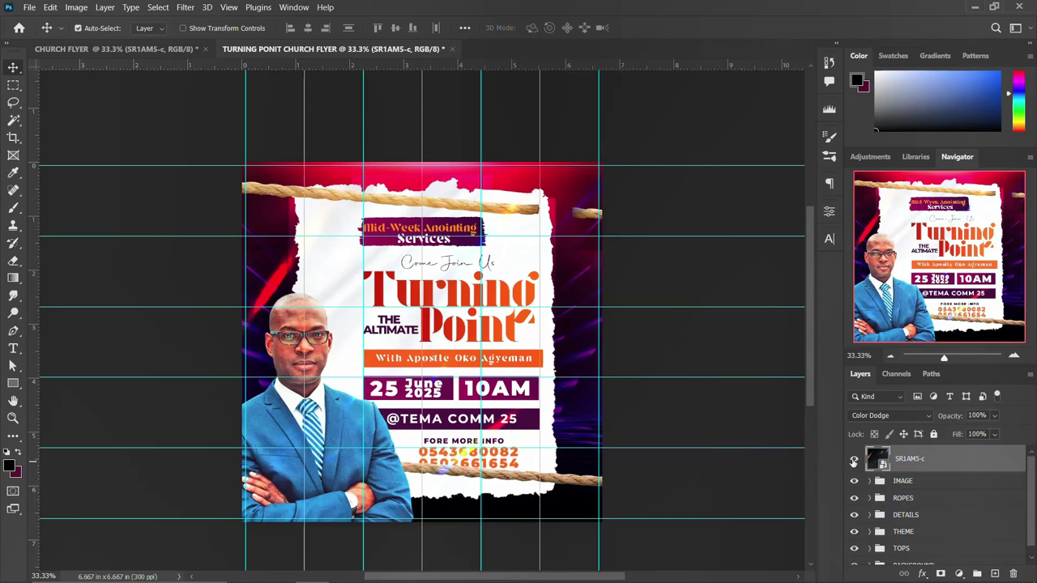
pyautogui.click(852, 459)
pyautogui.click(572, 480)
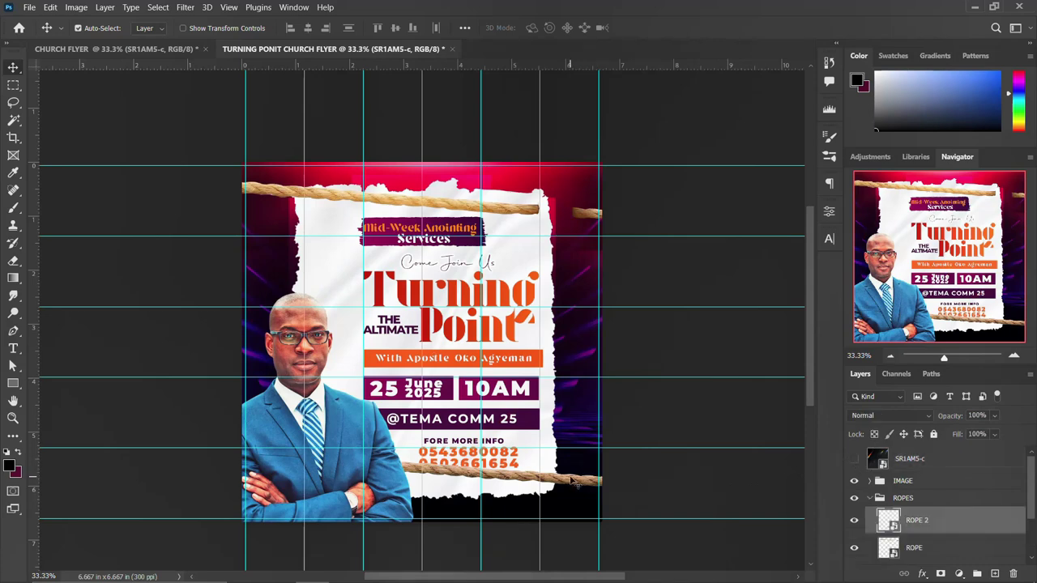
pyautogui.moveTo(570, 480); pyautogui.dragTo(571, 483)
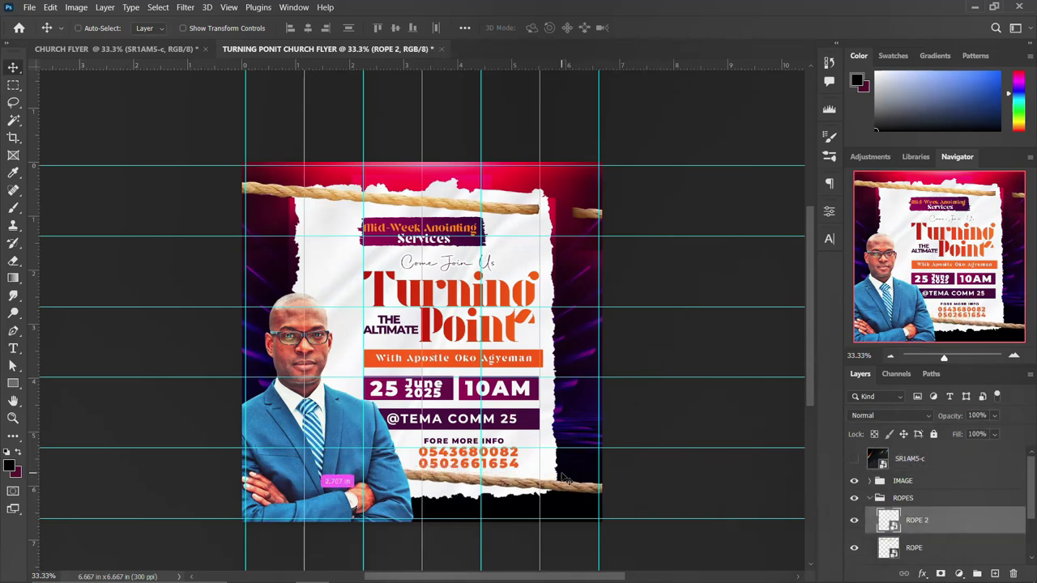